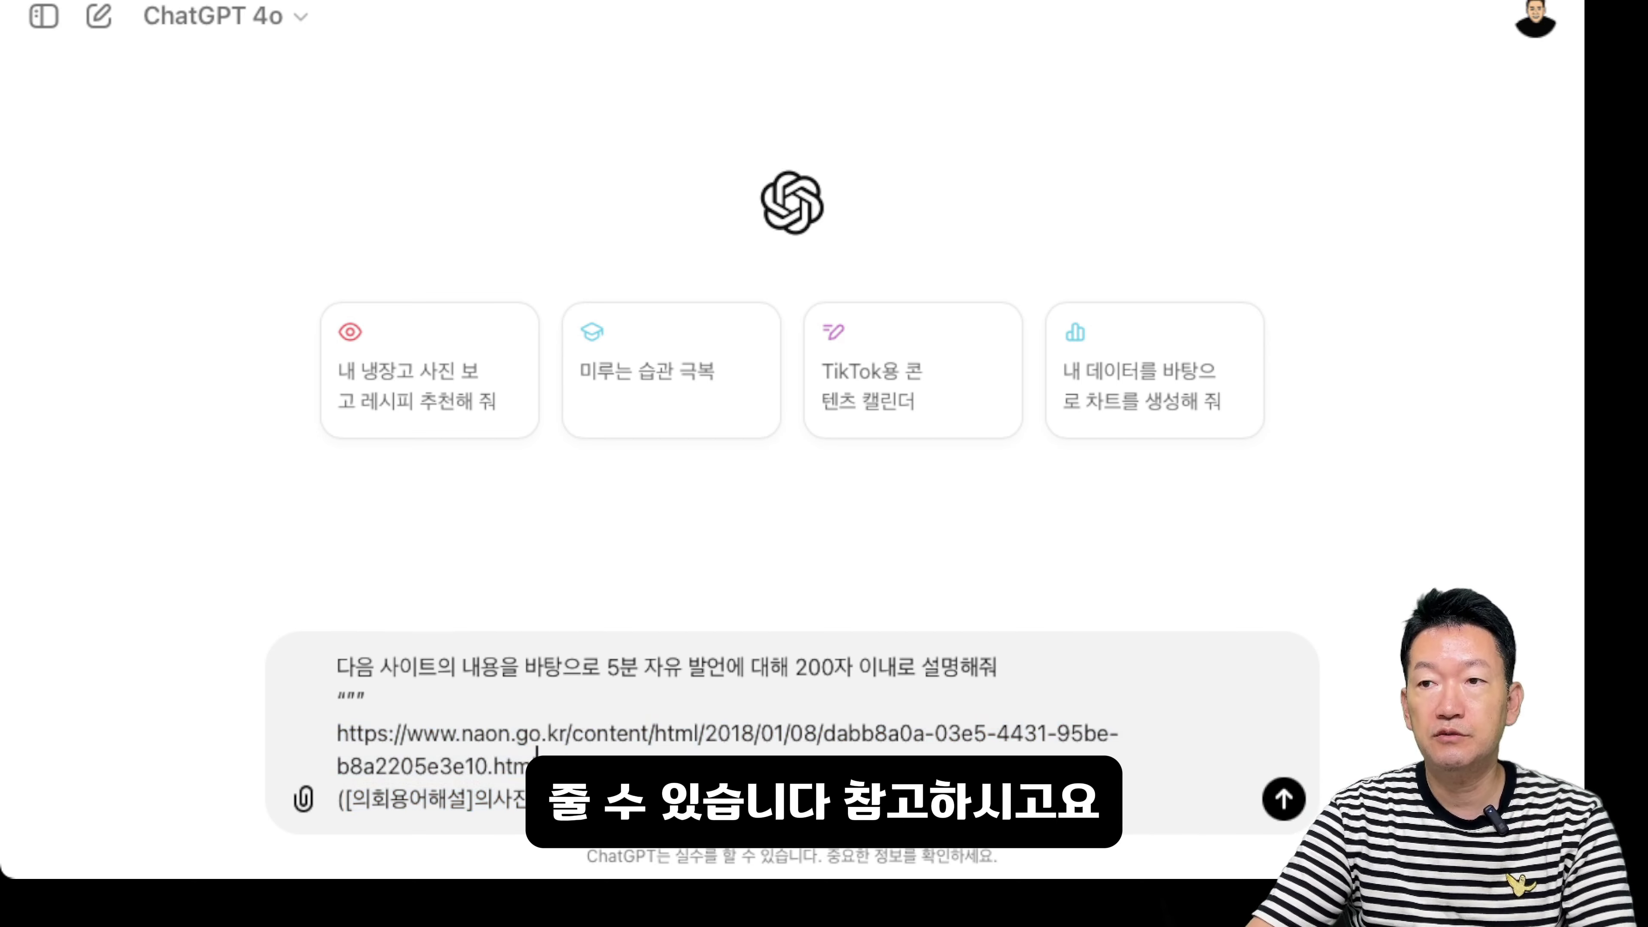
Send ChatGPT the prepared prompt asking for a 200자 이내 explanation of 5분 자유 발언 based on the linked naon.go.kr article
{"action": "left_click_drag", "start_coordinate": [280, 843], "coordinate": [948, 843]}
{"action": "left_click", "coordinate": [961, 842]}
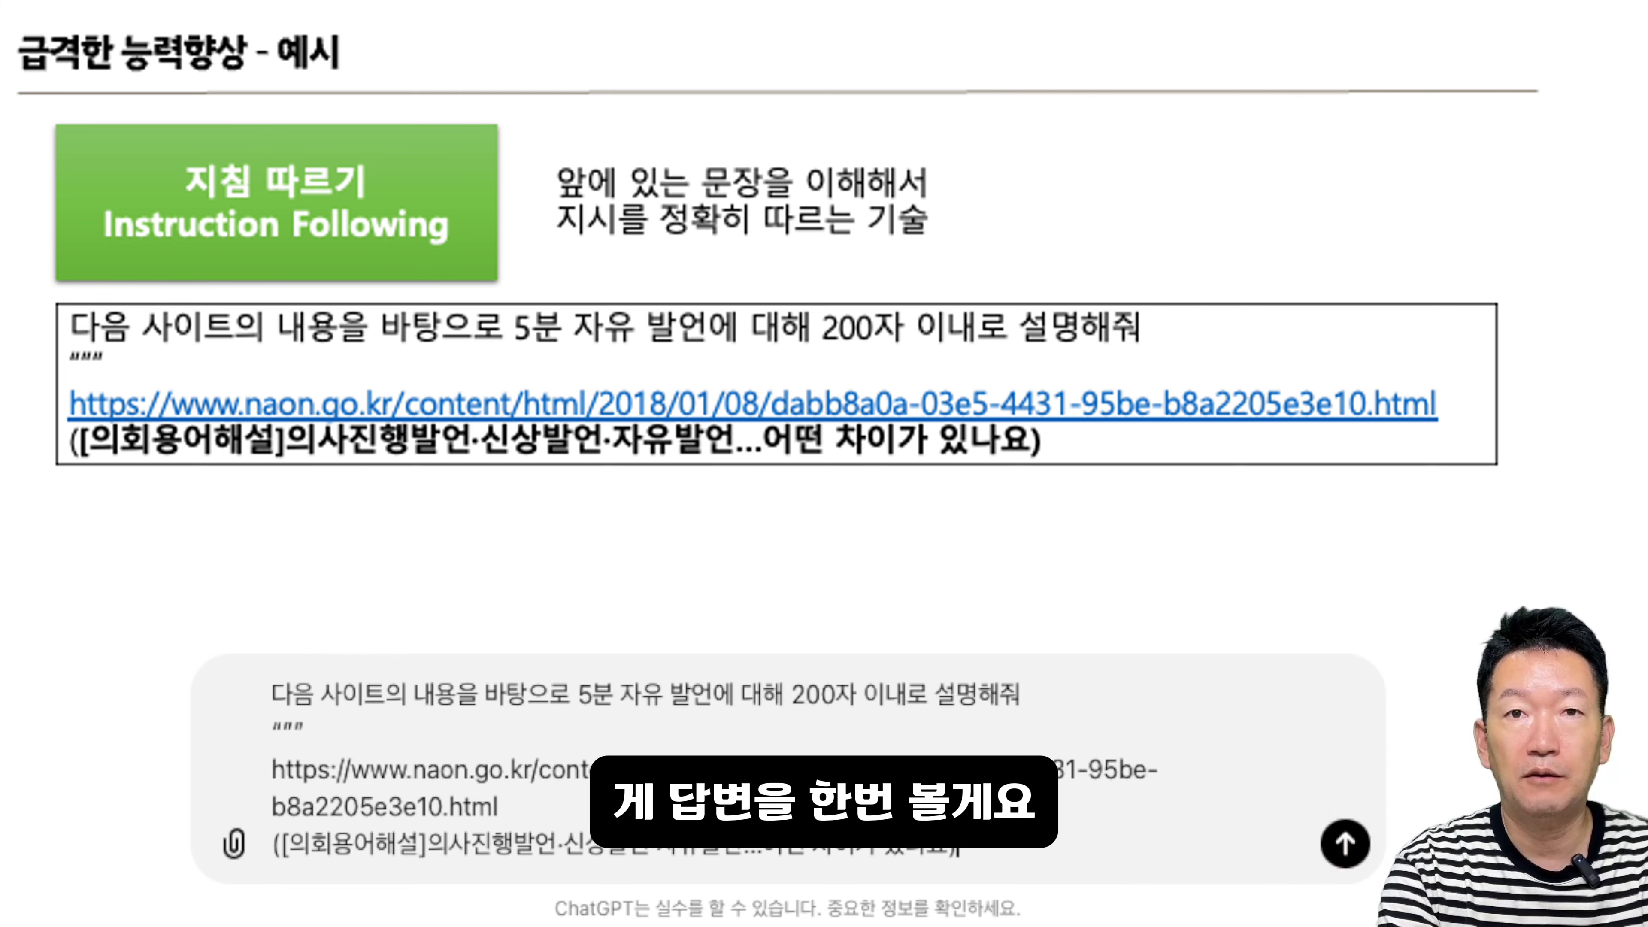
{"action": "key", "text": "Return"}
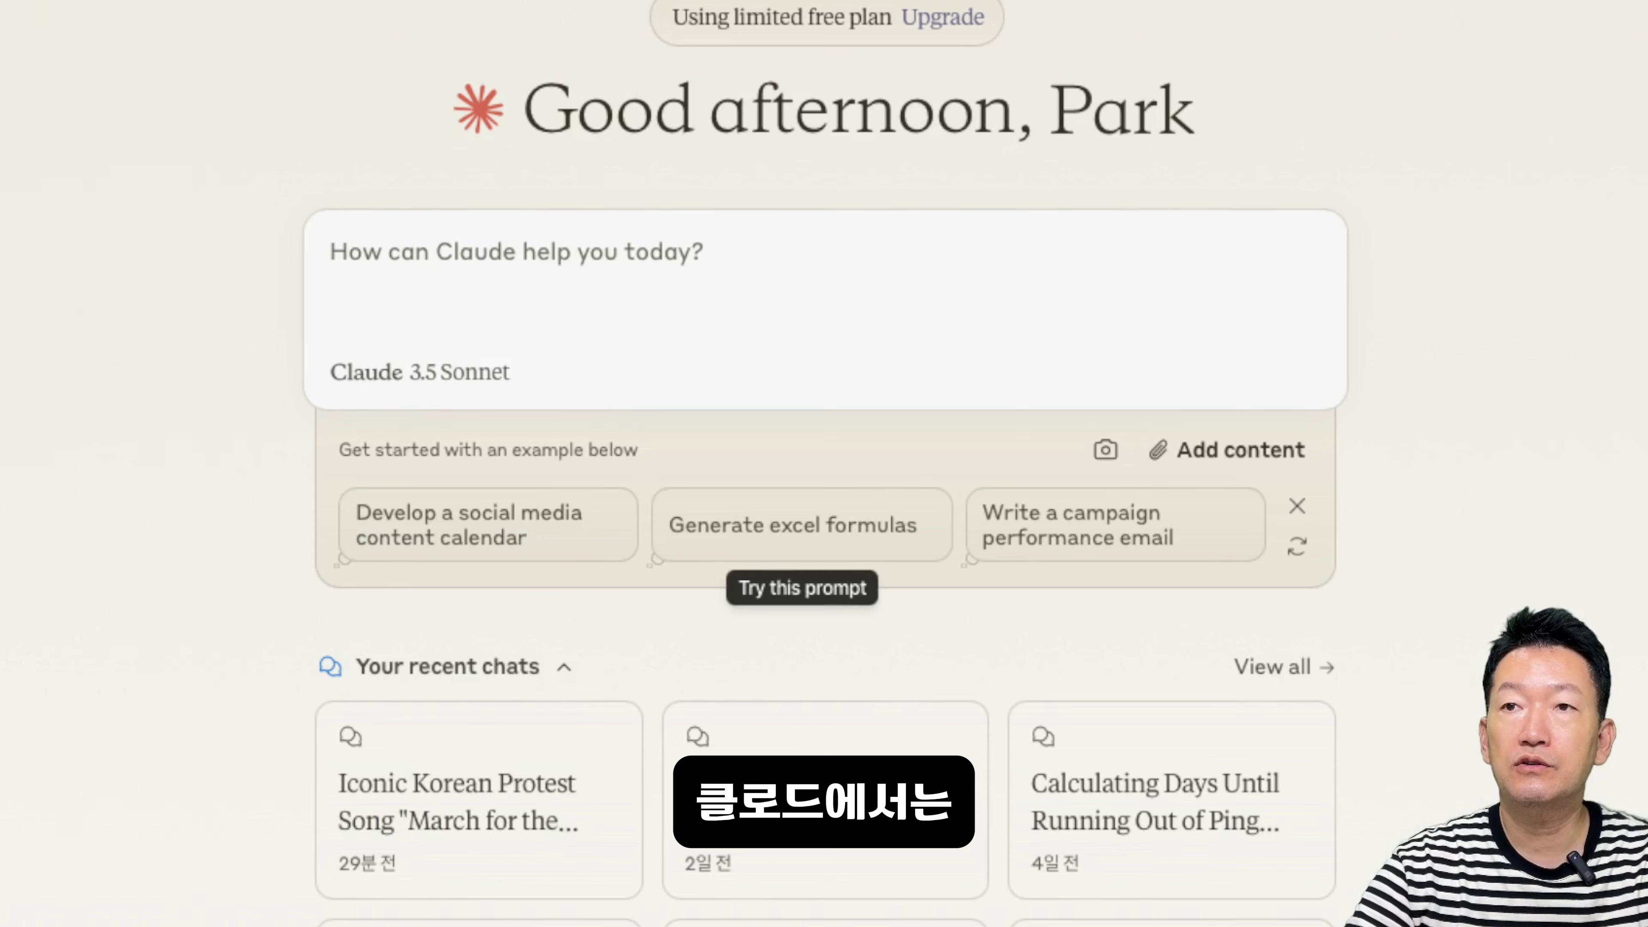
Switch to Claude and send the same prompt, "다음 사이트의 내용을 바탕으로 5분 자유 발언에 대해 200자 이내로 설명해줘", with the naon.go.kr link and article title
{"action": "type", "text": "다음 사이트의 내용을 바탕으로 5분 자유 발언에 대해 200자 이내로 설명해줘 \"\"\" https://www.naon.go.kr/content/html/2018/01/08/dabb8a0a-03e5-4431-95be-b8a2205e3e10.html ([의회용어해설]의사진행발언·신상발언·자유발언...어떤 차이가 있나요)"}
{"action": "key", "text": "Return"}
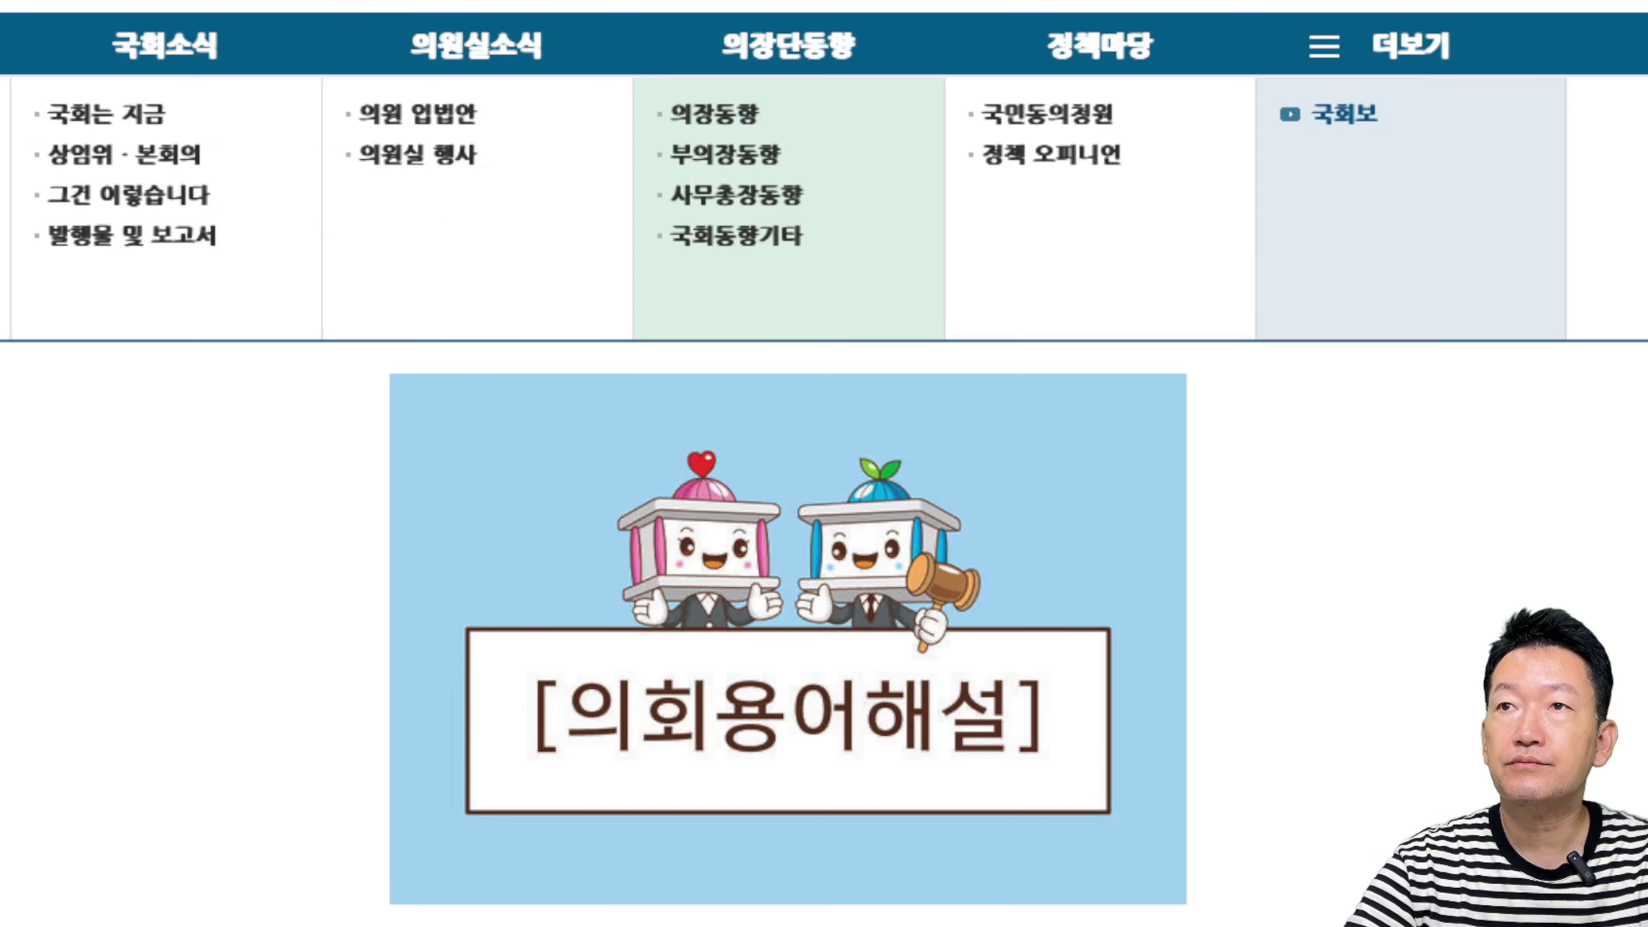
Copy the naon.go.kr article text into a new Claude prompt in place of the link, and remove "사이트의" from the instruction
{"action": "key", "text": "ctrl+a"}
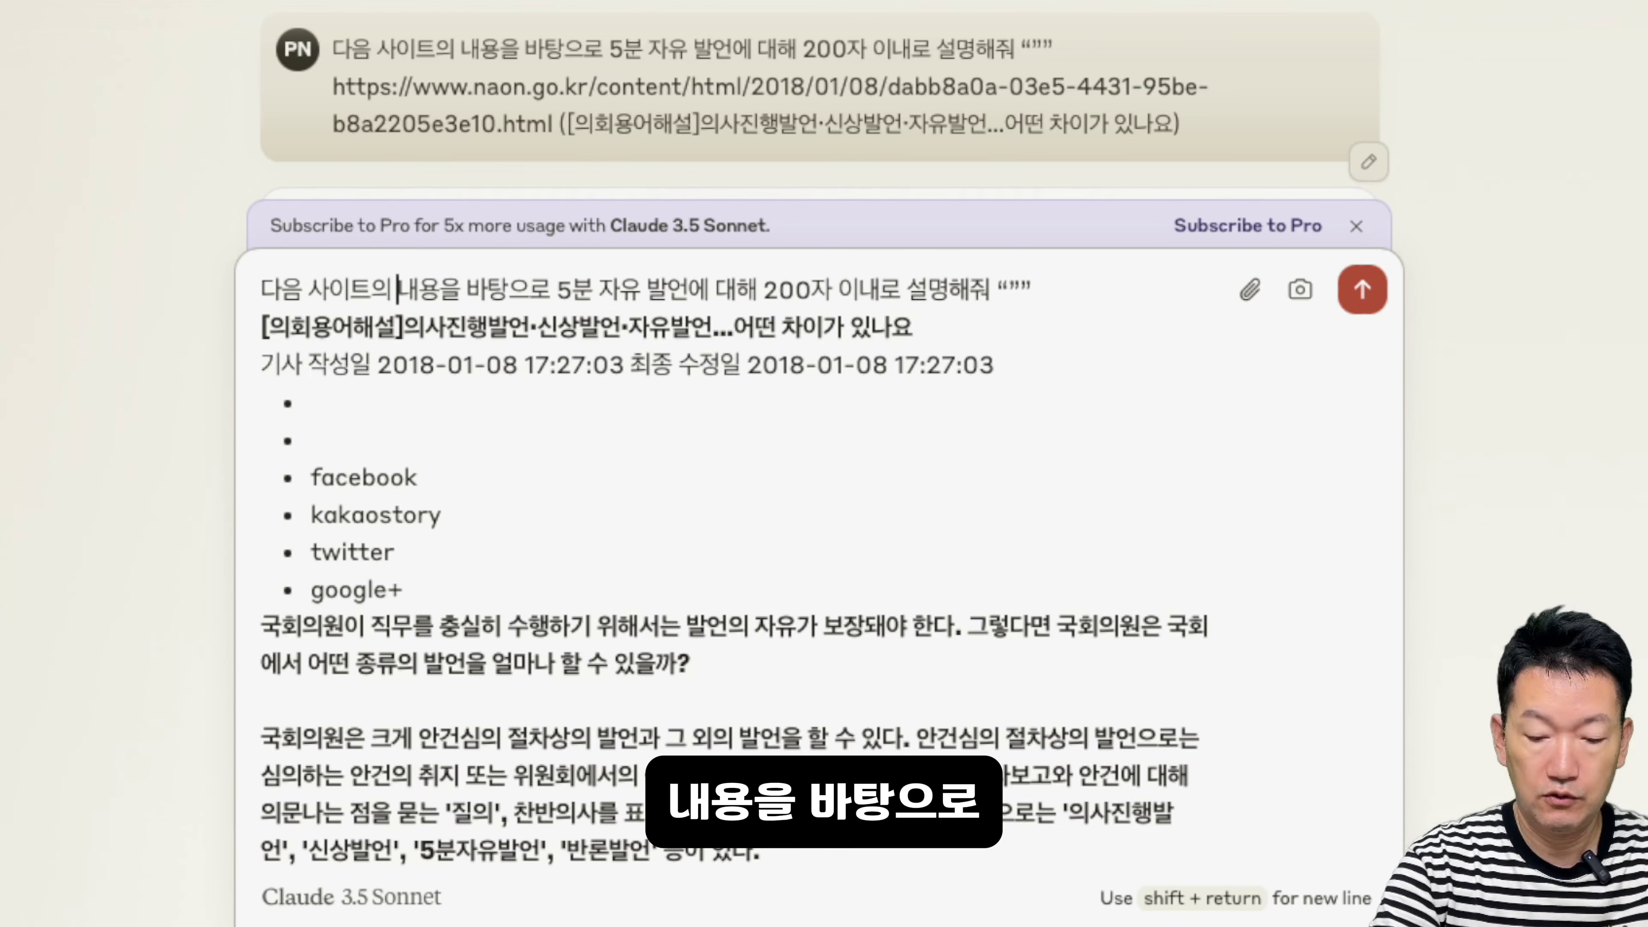
{"action": "key", "text": "BackSpace"}
{"action": "key", "text": "BackSpace"}
{"action": "key", "text": "BackSpace"}
{"action": "key", "text": "BackSpace"}
{"action": "key", "text": "BackSpace"}
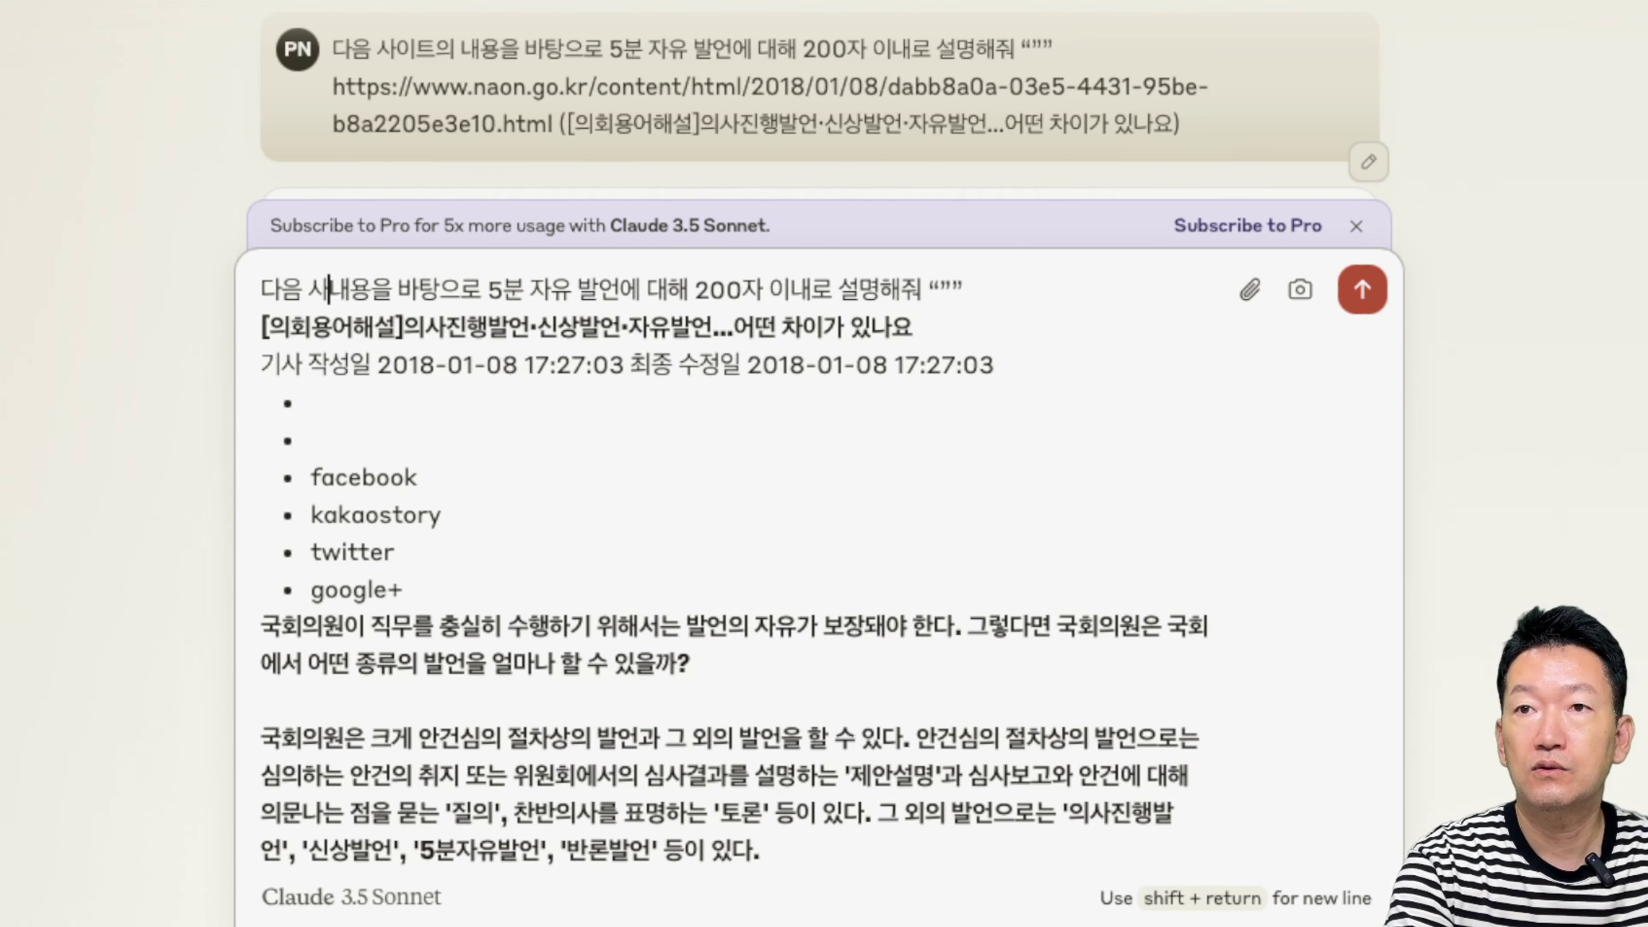
Put the triple quotation marks on their own line below the instruction
{"action": "left_click", "coordinate": [906, 290]}
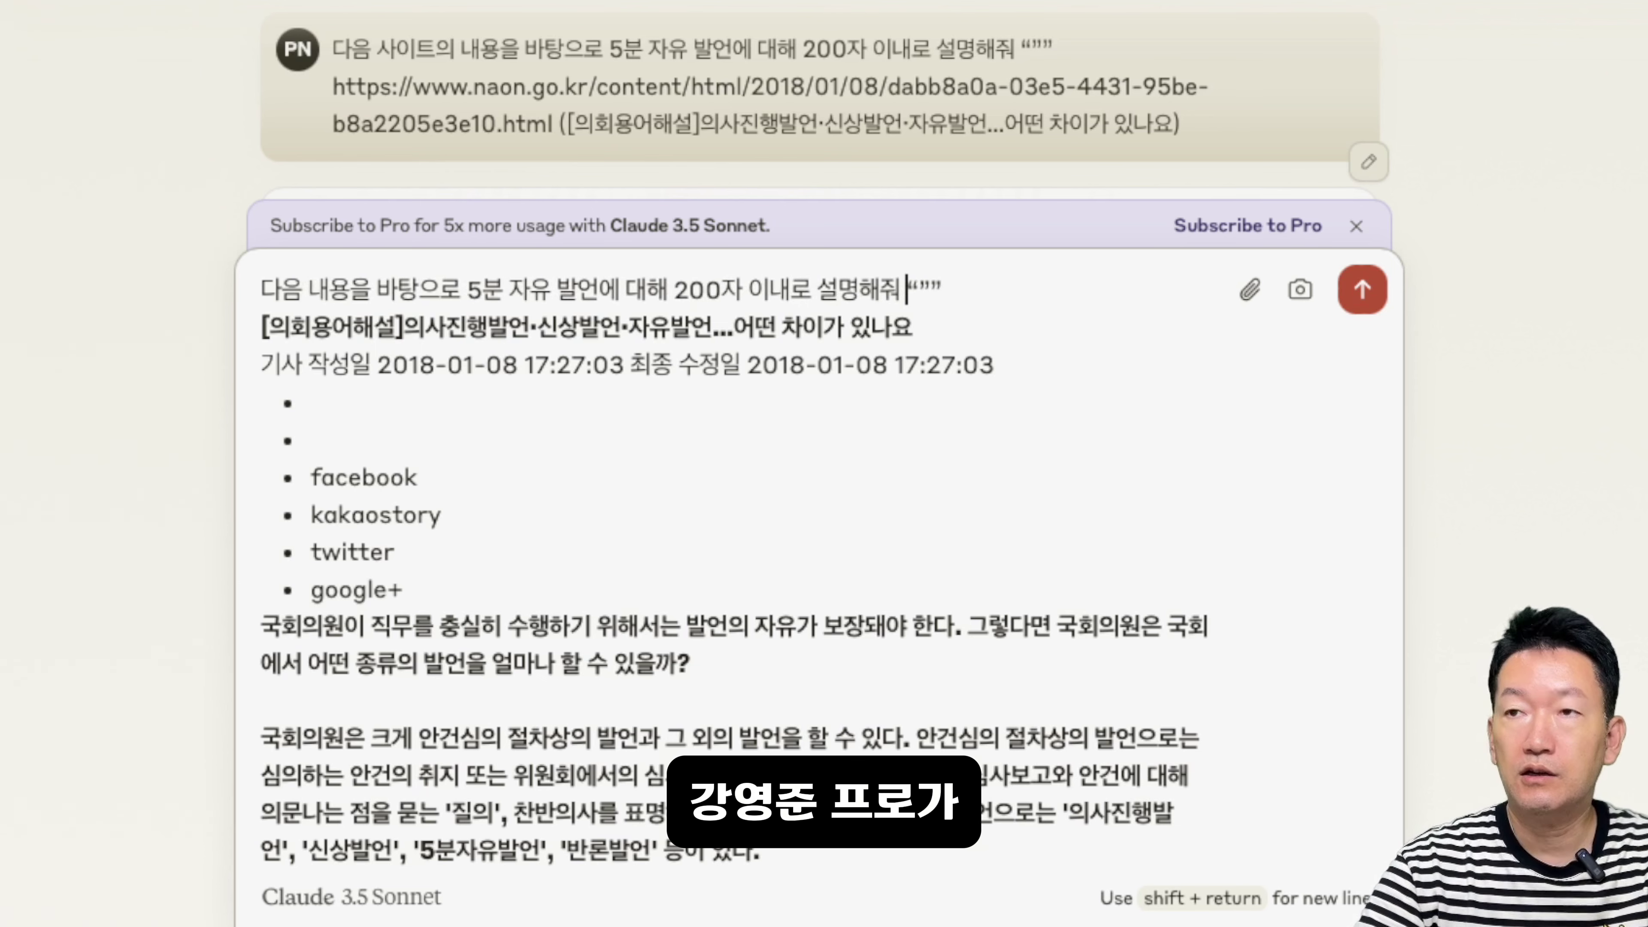
{"action": "key", "text": "shift+Return"}
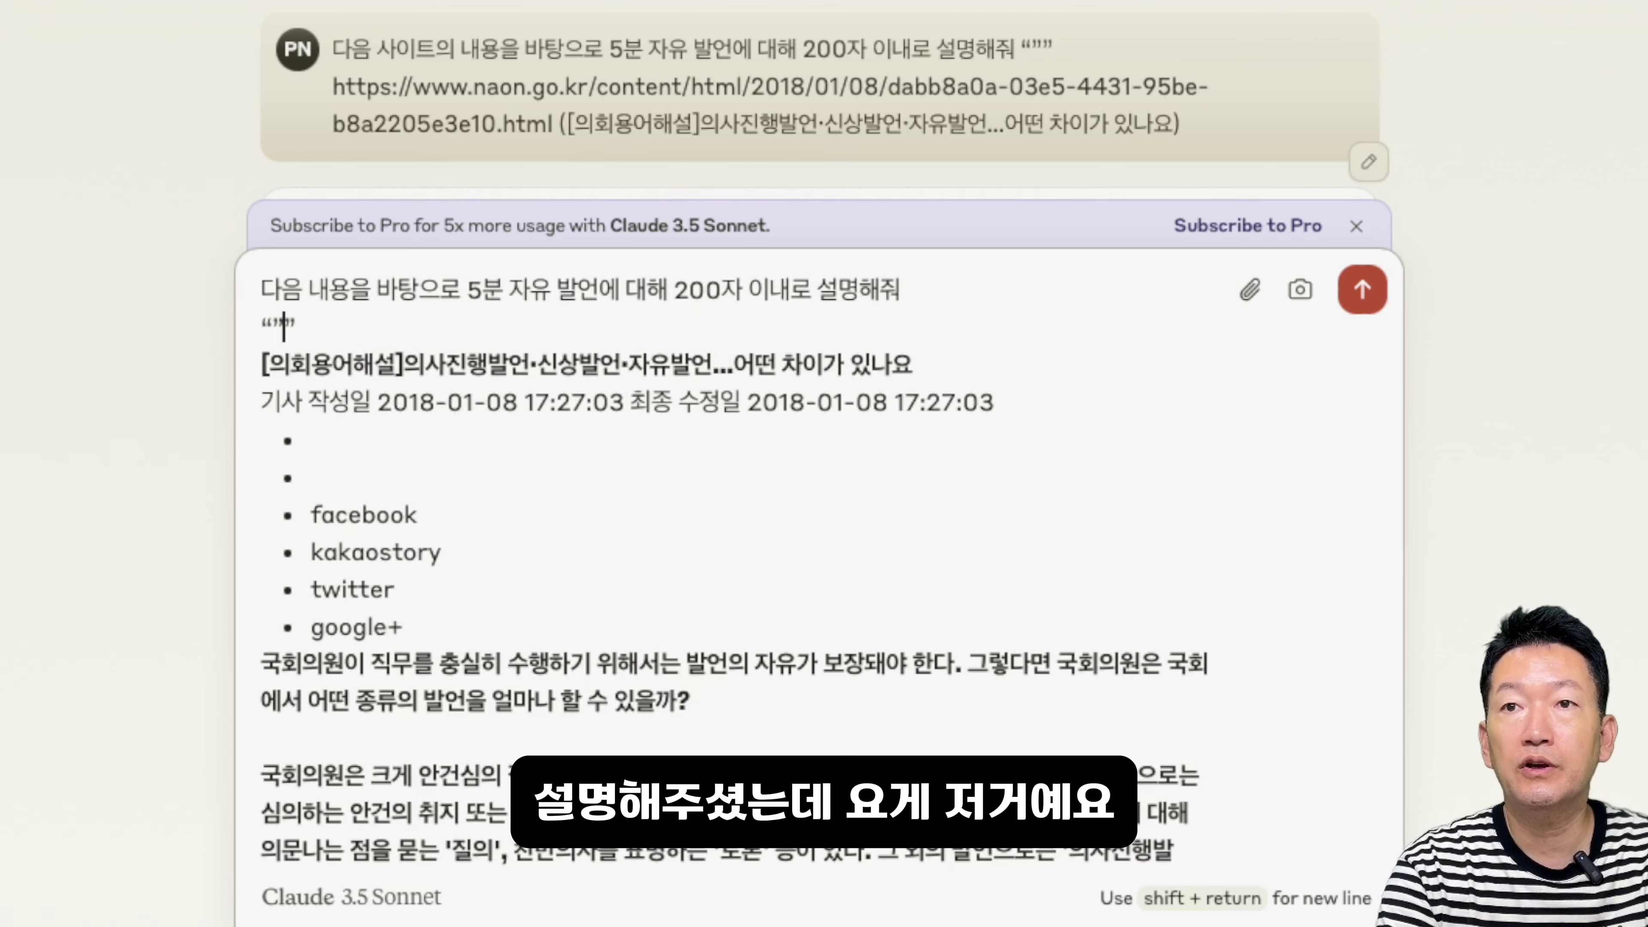
{"action": "key", "text": "Left"}
{"action": "key", "text": "Left"}
{"action": "key", "text": "shift+Right"}
{"action": "key", "text": "shift+Right"}
{"action": "key", "text": "shift+Right"}
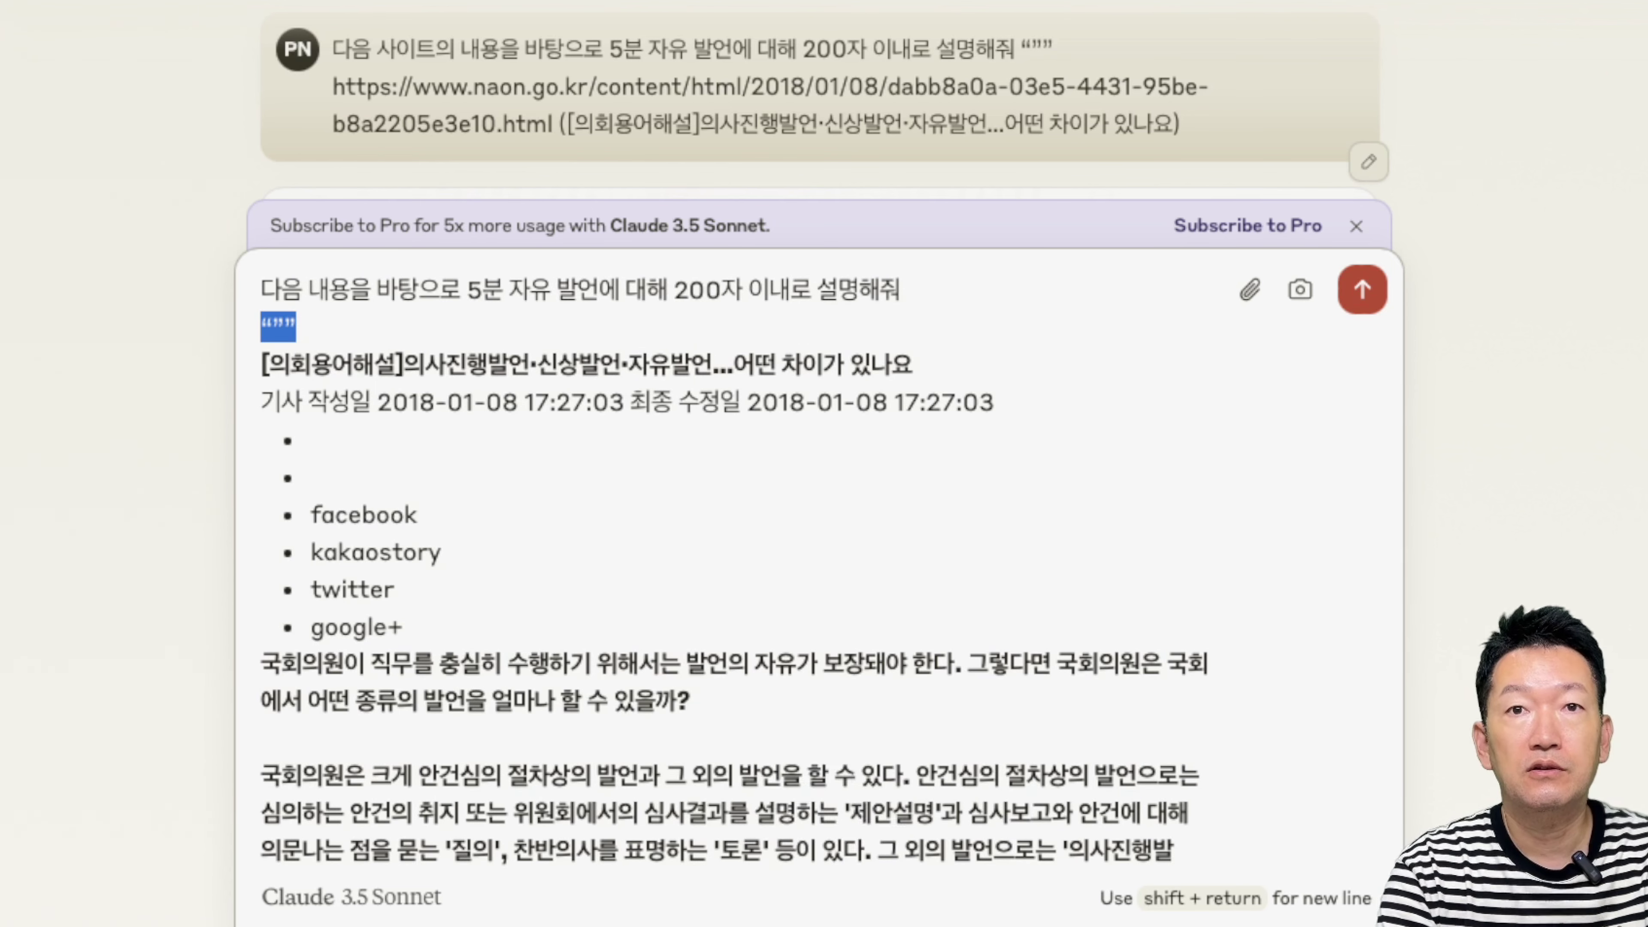
{"action": "key", "text": "Left"}
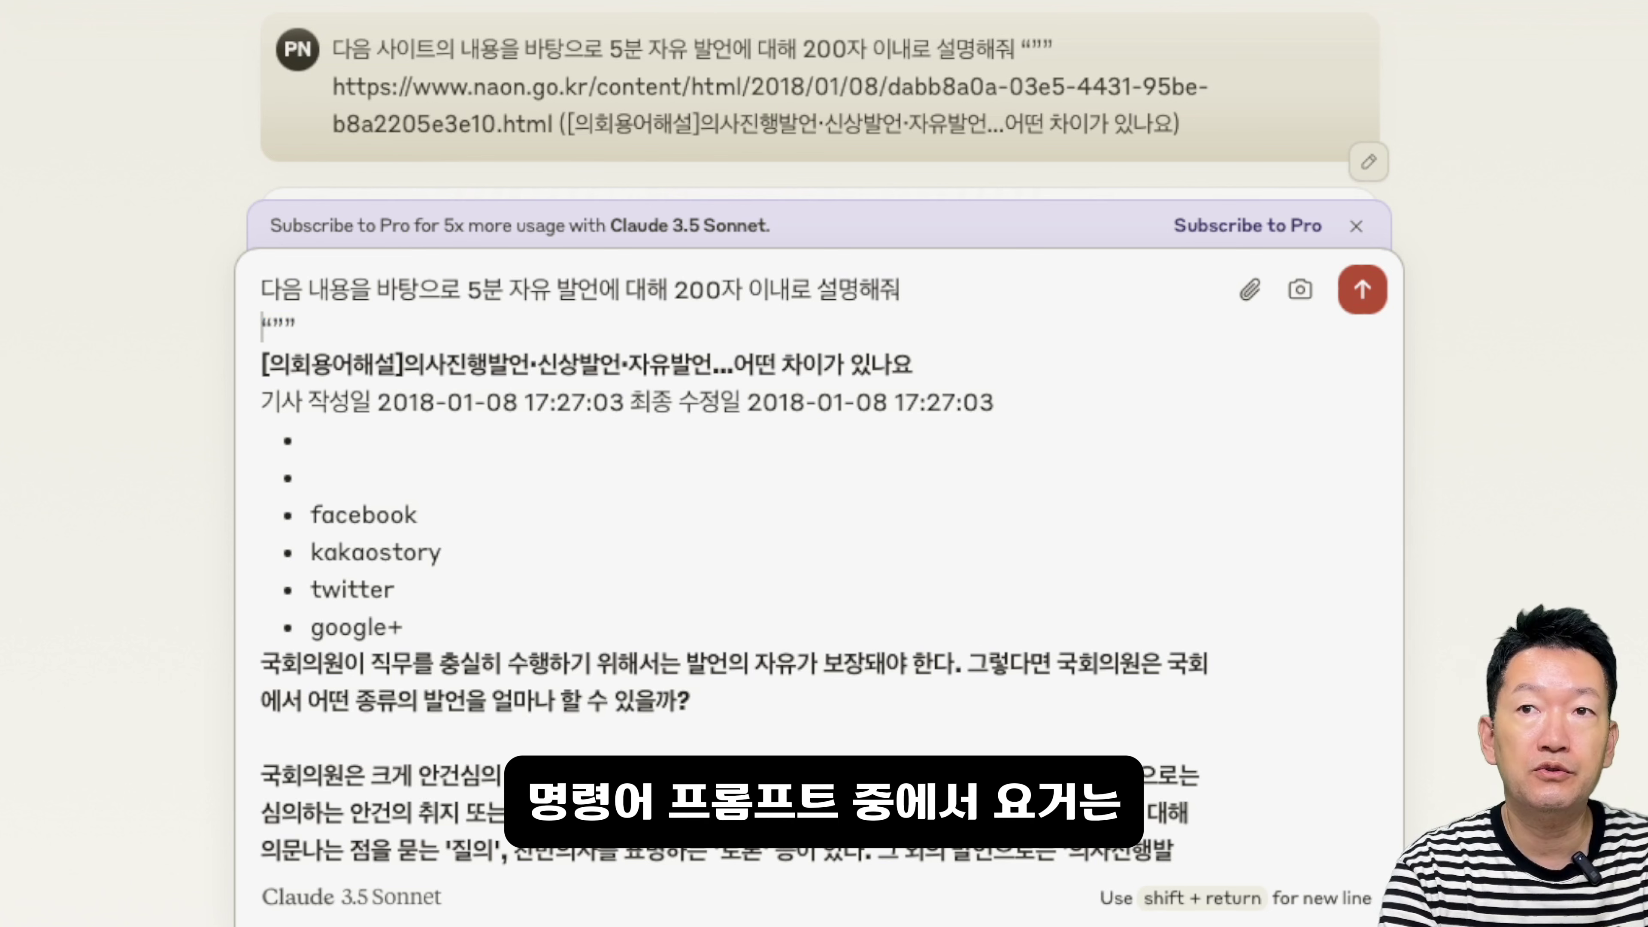
{"action": "key", "text": "Right"}
{"action": "key", "text": "Right"}
{"action": "key", "text": "Right"}
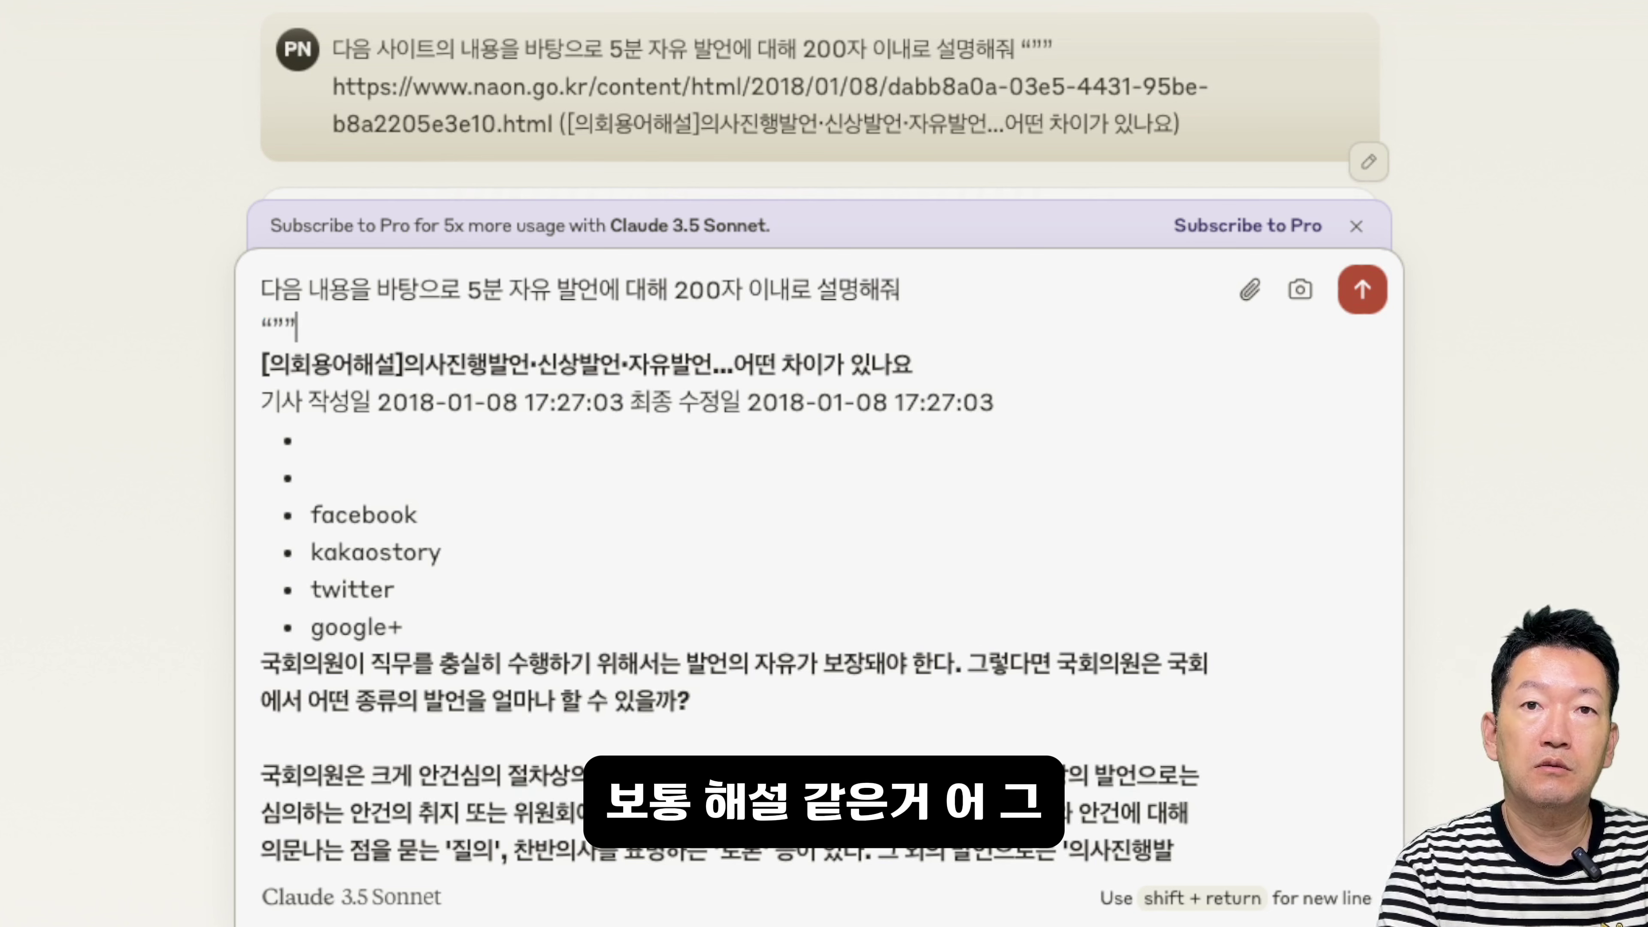
{"action": "key", "text": "Left"}
{"action": "key", "text": "Left"}
{"action": "key", "text": "Left"}
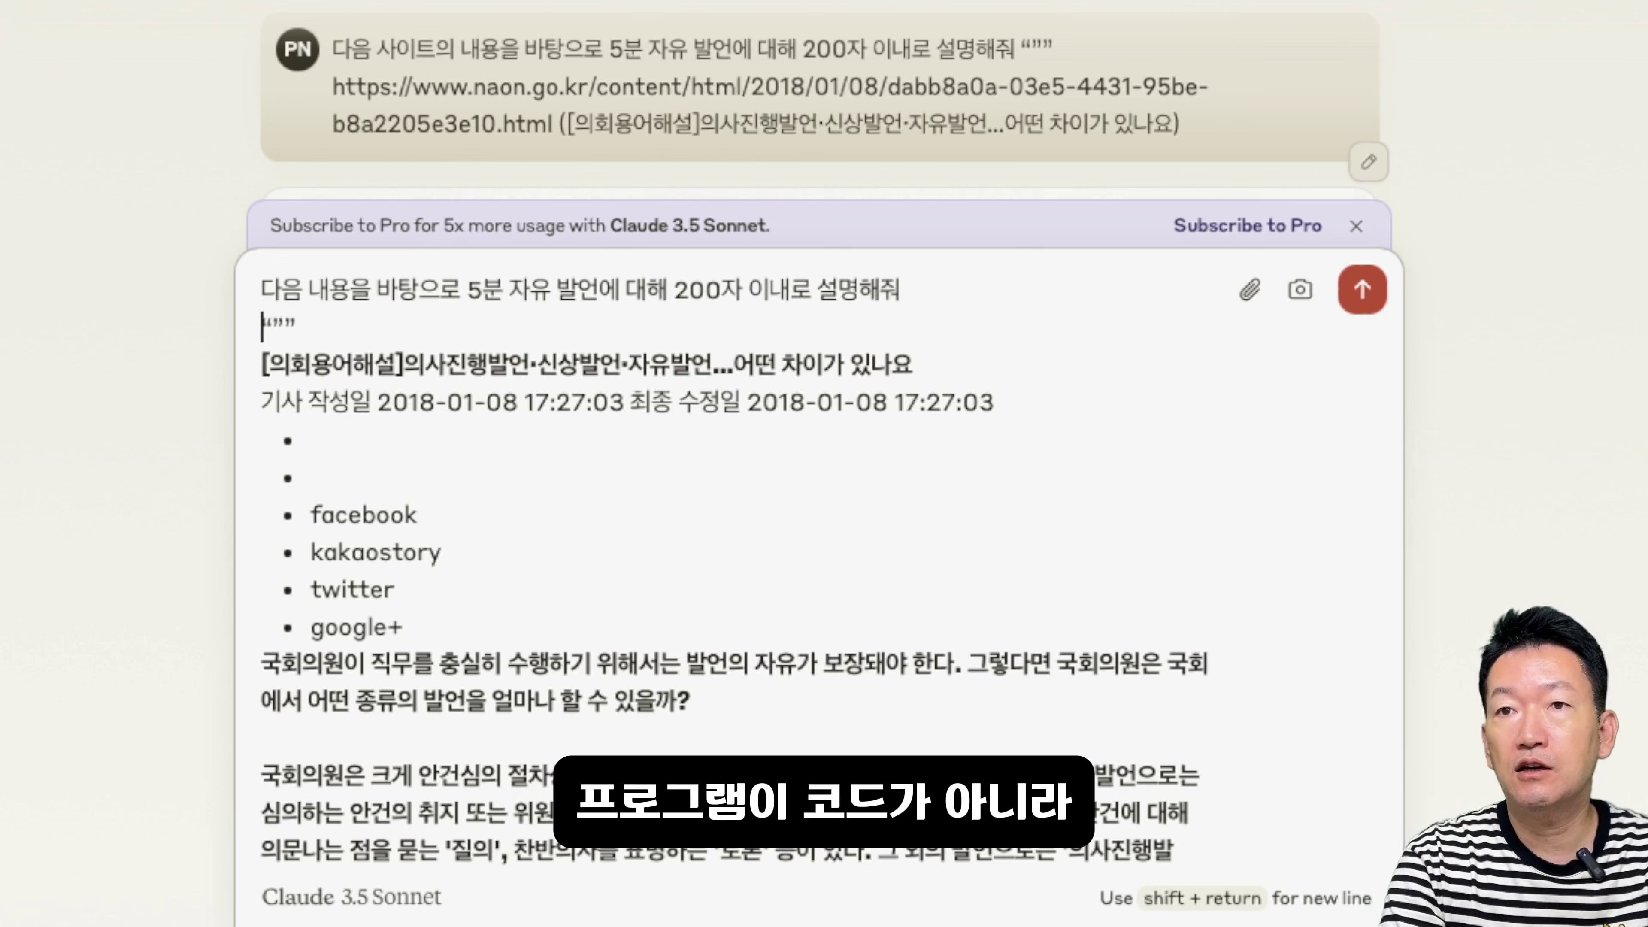
{"action": "key", "text": "Right"}
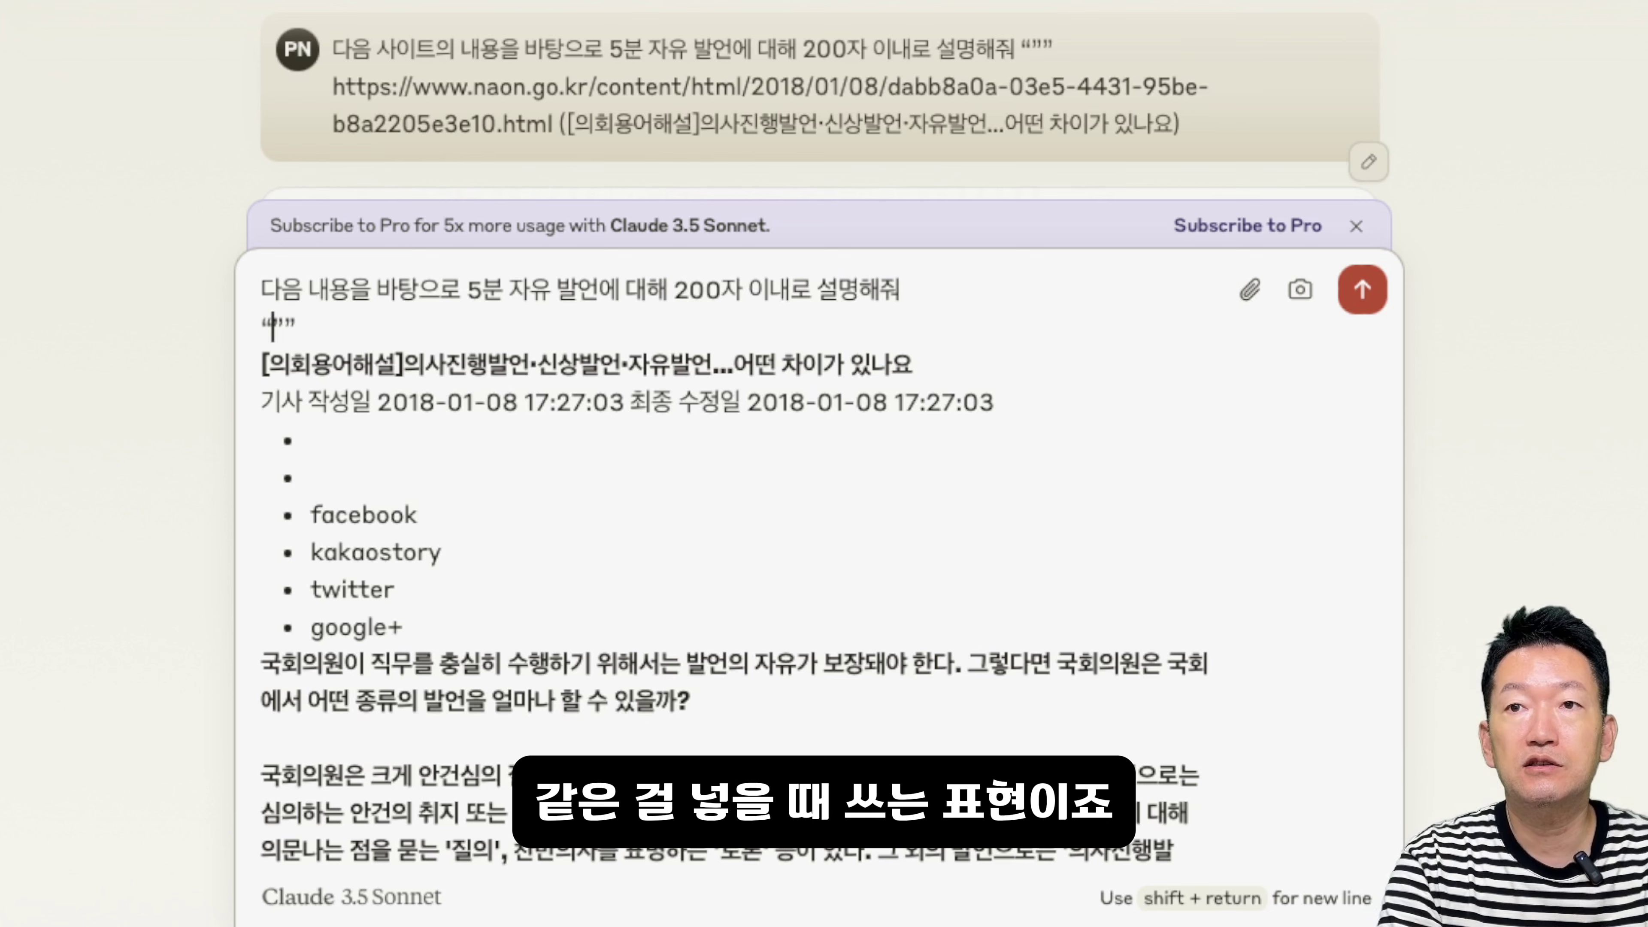
Replace the curly quotation marks with straight ones (""") and send the revised prompt to Claude
{"action": "key", "text": "Right"}
{"action": "key", "text": "Right"}
{"action": "key", "text": "Left"}
{"action": "key", "text": "Left"}
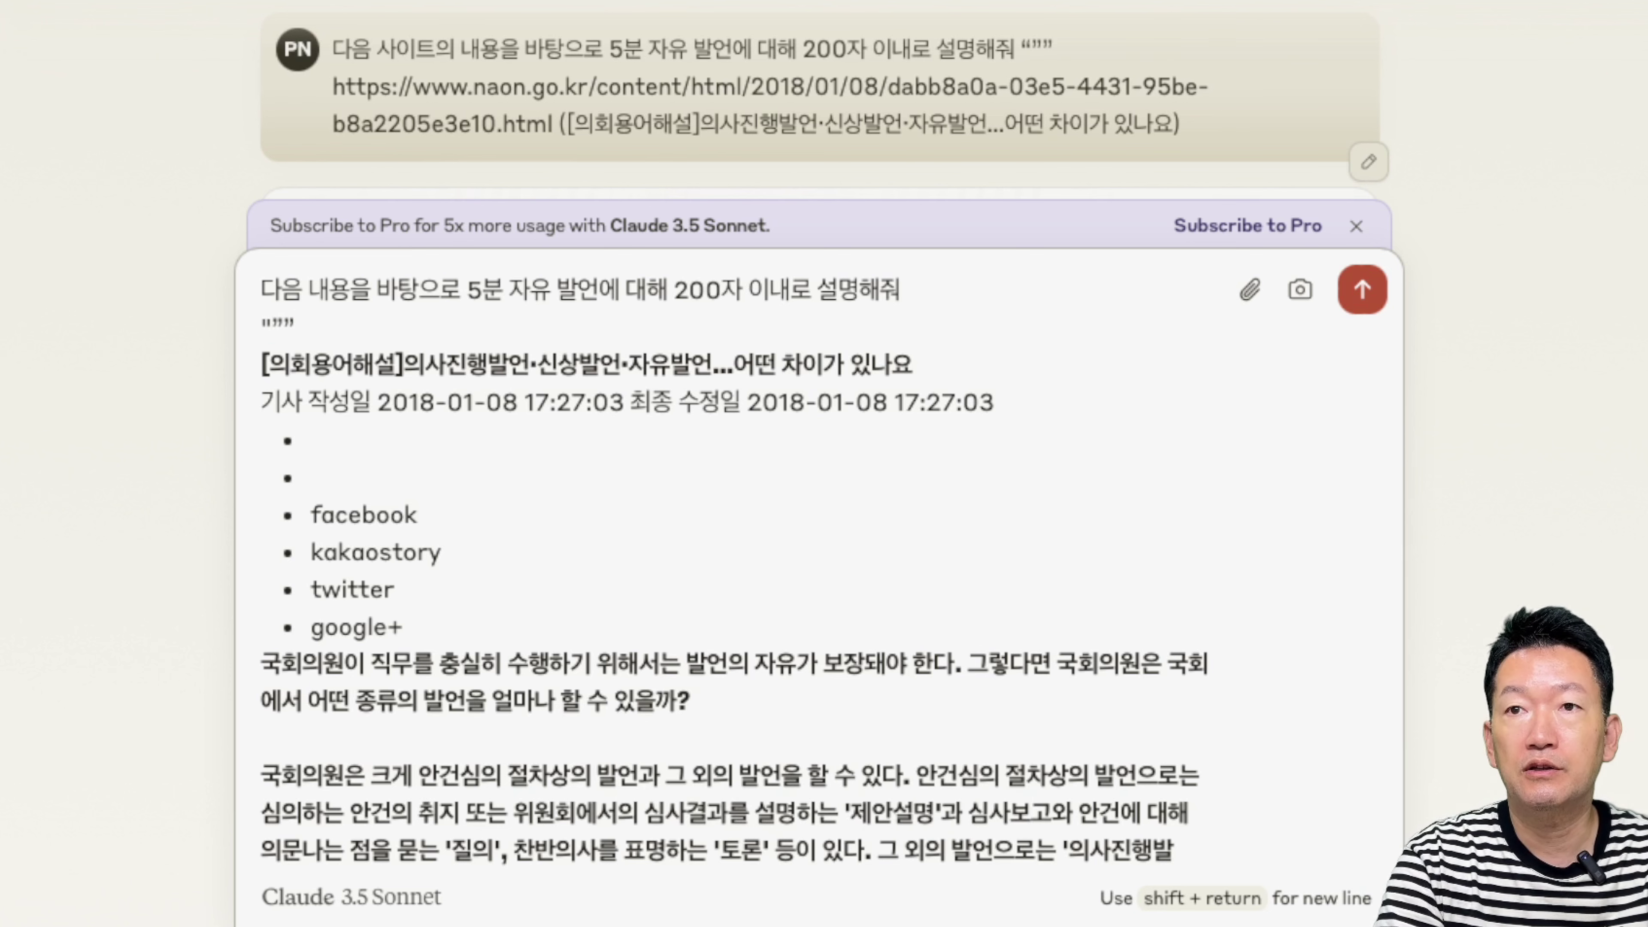
{"action": "key", "text": "shift+Right"}
{"action": "key", "text": "shift+Right"}
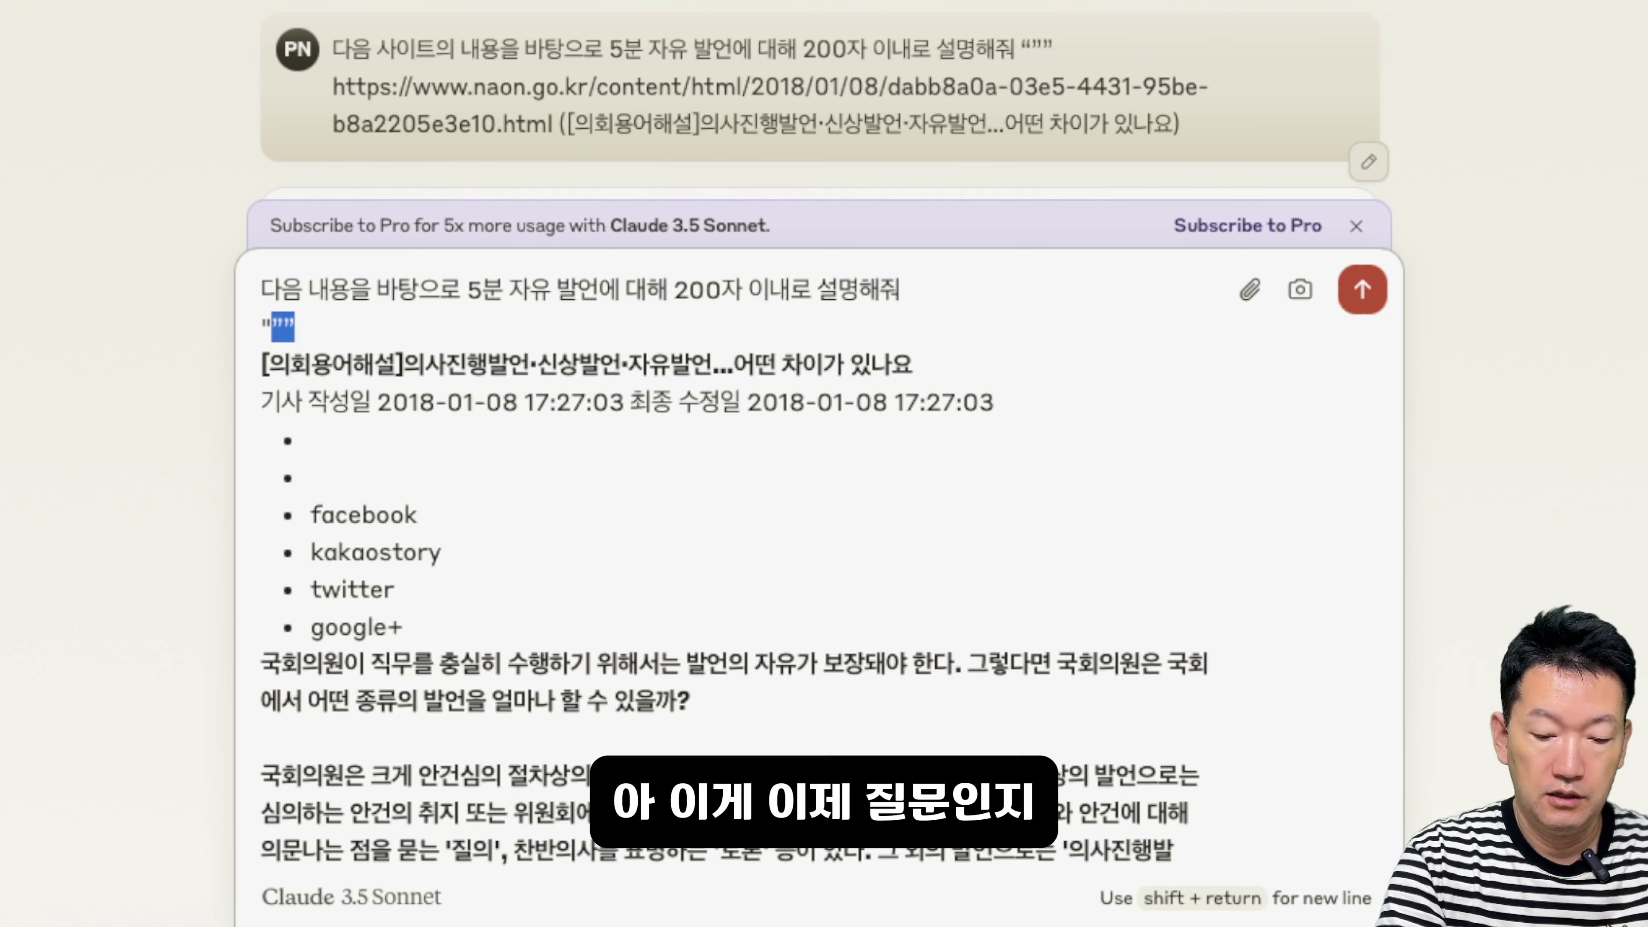
{"action": "type", "text": "\"\"\""}
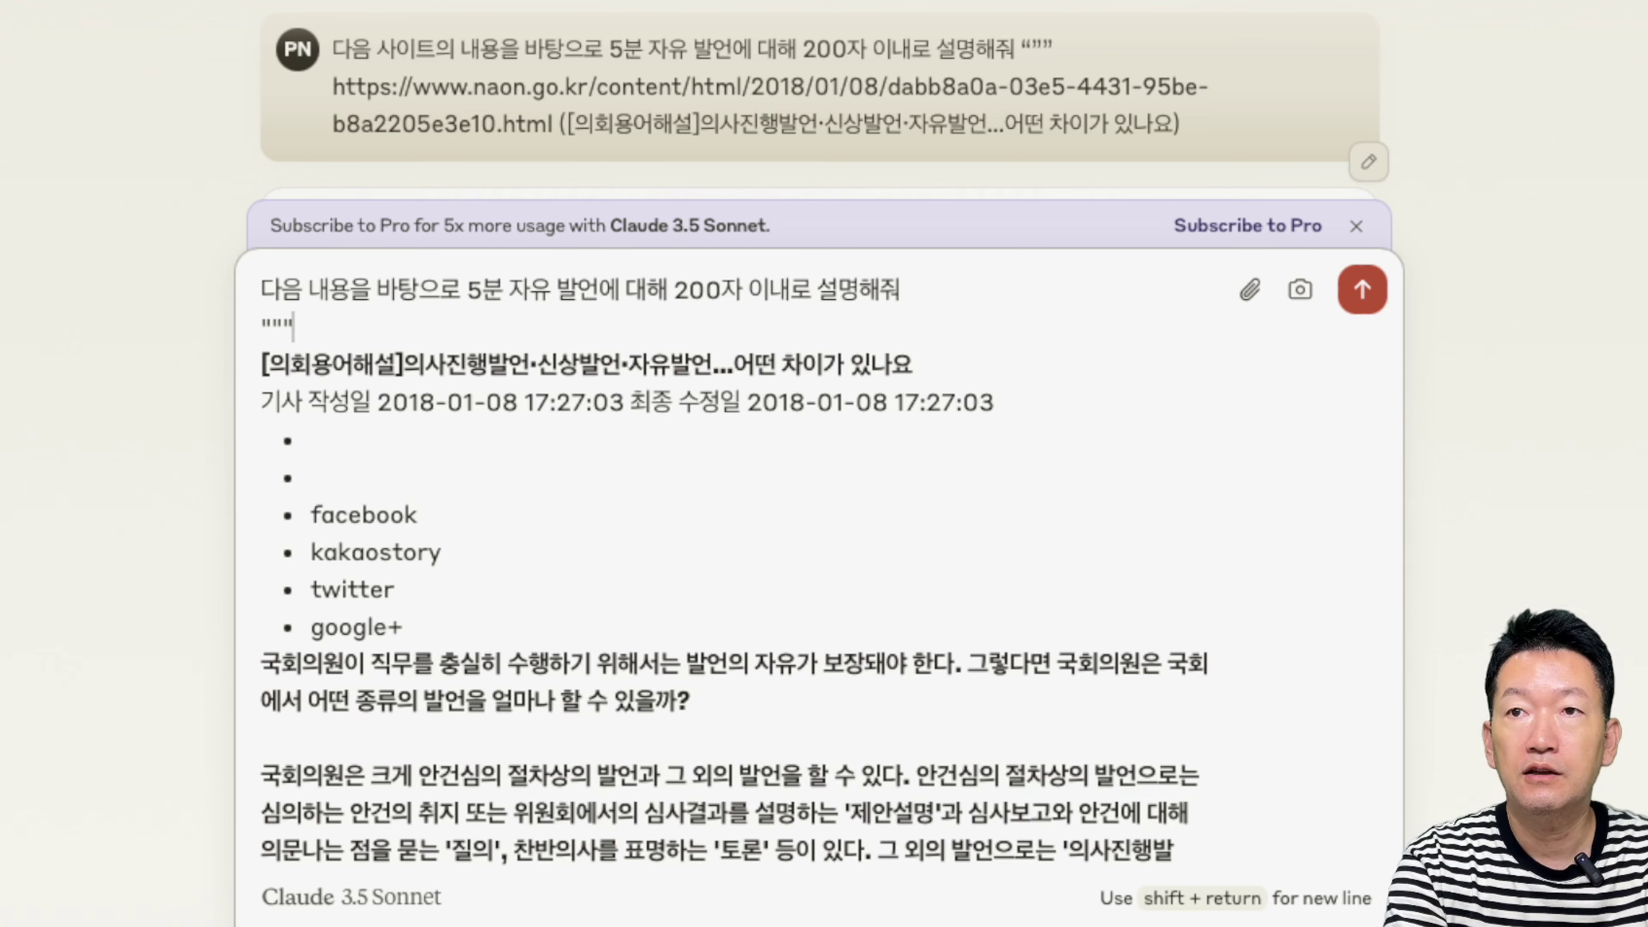
{"action": "key", "text": "Return"}
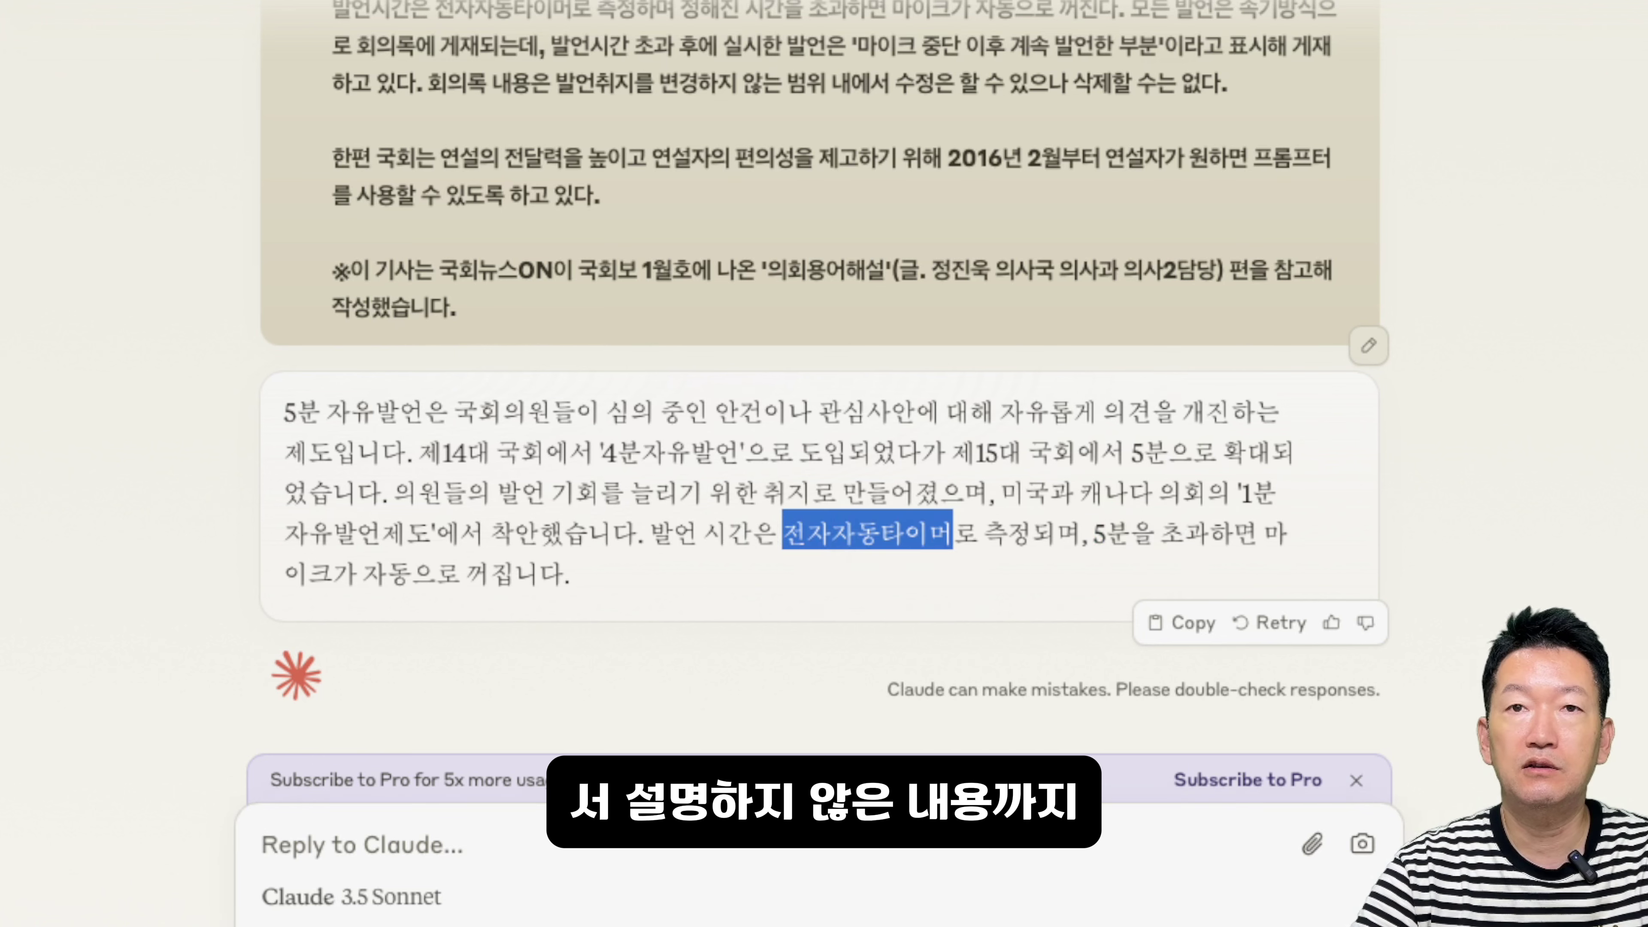
Switch to Copilot and send the original prompt about 5분 자유 발언 in 200자 이내, including the naon.go.kr link and article title
{"action": "scroll", "coordinate": [823, 376], "scroll_direction": "up", "scroll_amount": 20}
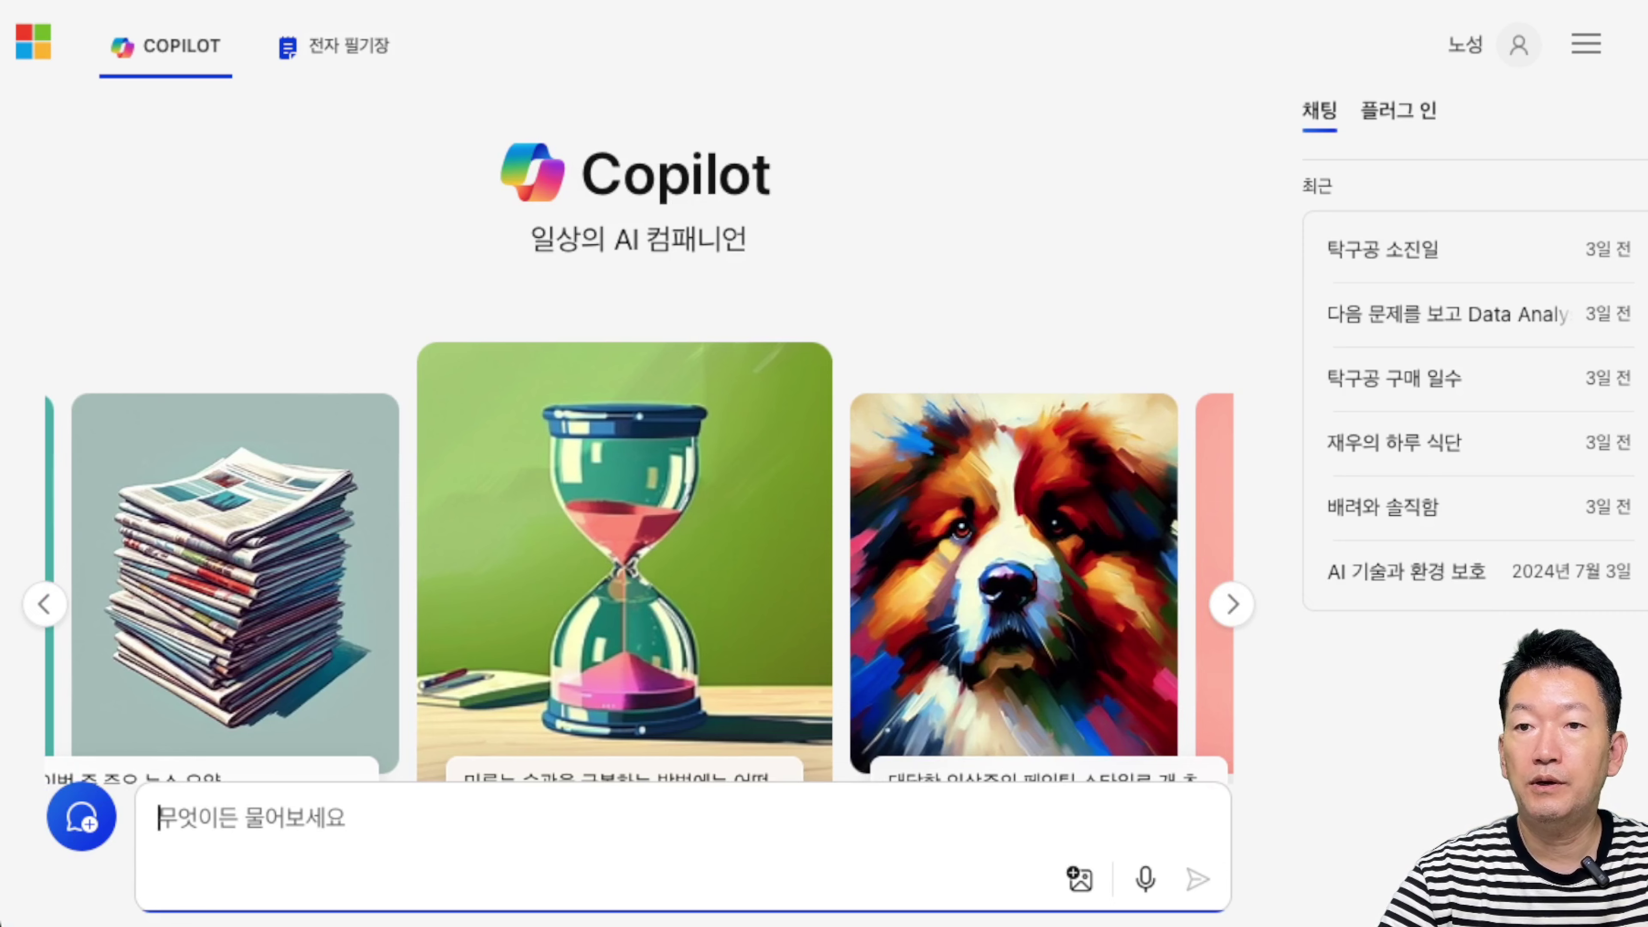
{"action": "type", "text": "다음 사이트의 내용을 바탕으로 5분 자유 발언에 대해 200자 이내로 설명해줘 \"\"\" https://www.naon.go.kr/content/html/2018/01/08/dabb8a0a-03e5-4431-95be-b8a2205e3e10.html ([의회용어해설]의사진행발언·신상발언·자유발언...어떤 차이가 있나요)"}
{"action": "key", "text": "Return"}
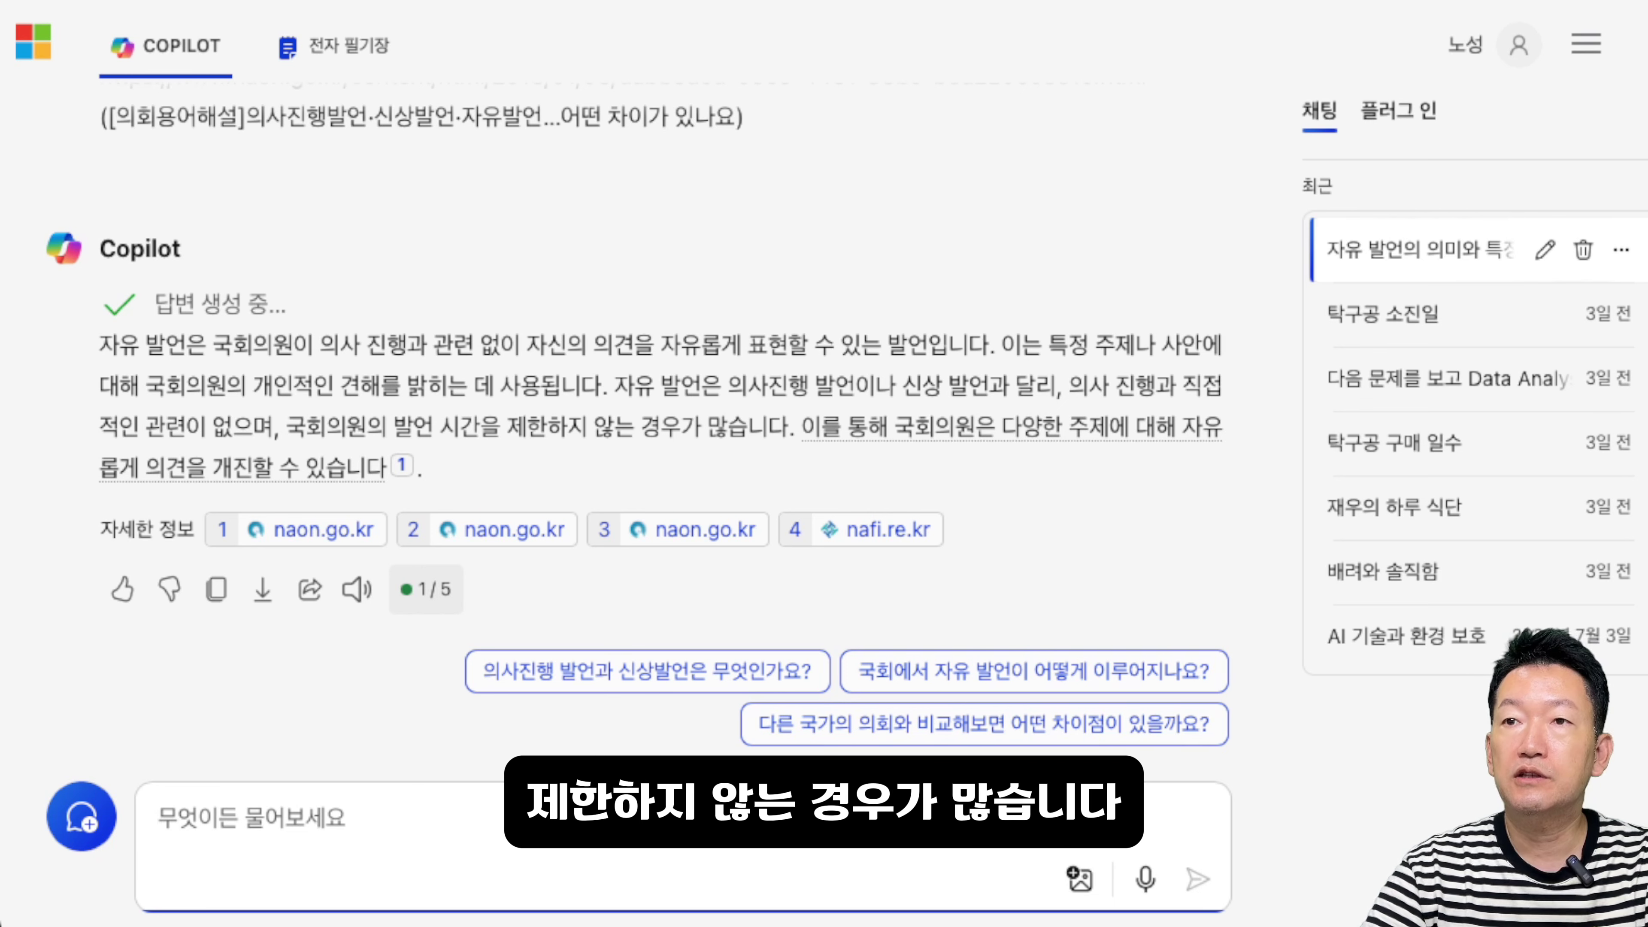
Review Copilot's answer, and switch to CLOVA X to read its explanation of 5분 자유 발언
{"action": "mouse_move", "coordinate": [822, 430]}
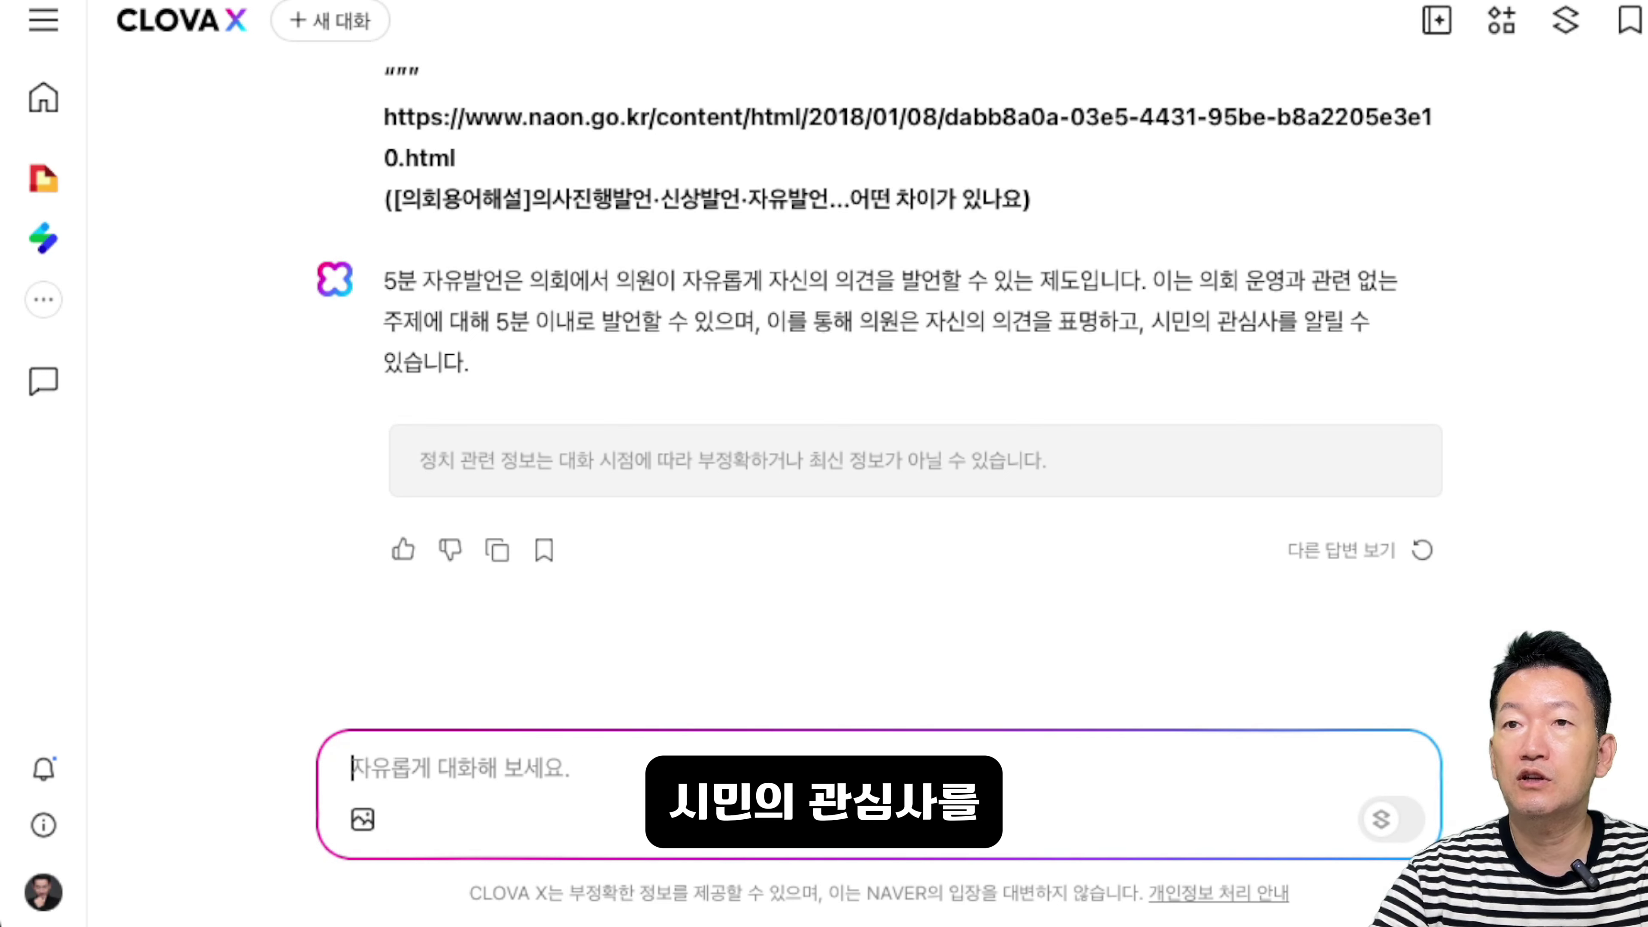
{"action": "left_click_drag", "start_coordinate": [475, 364], "coordinate": [423, 323]}
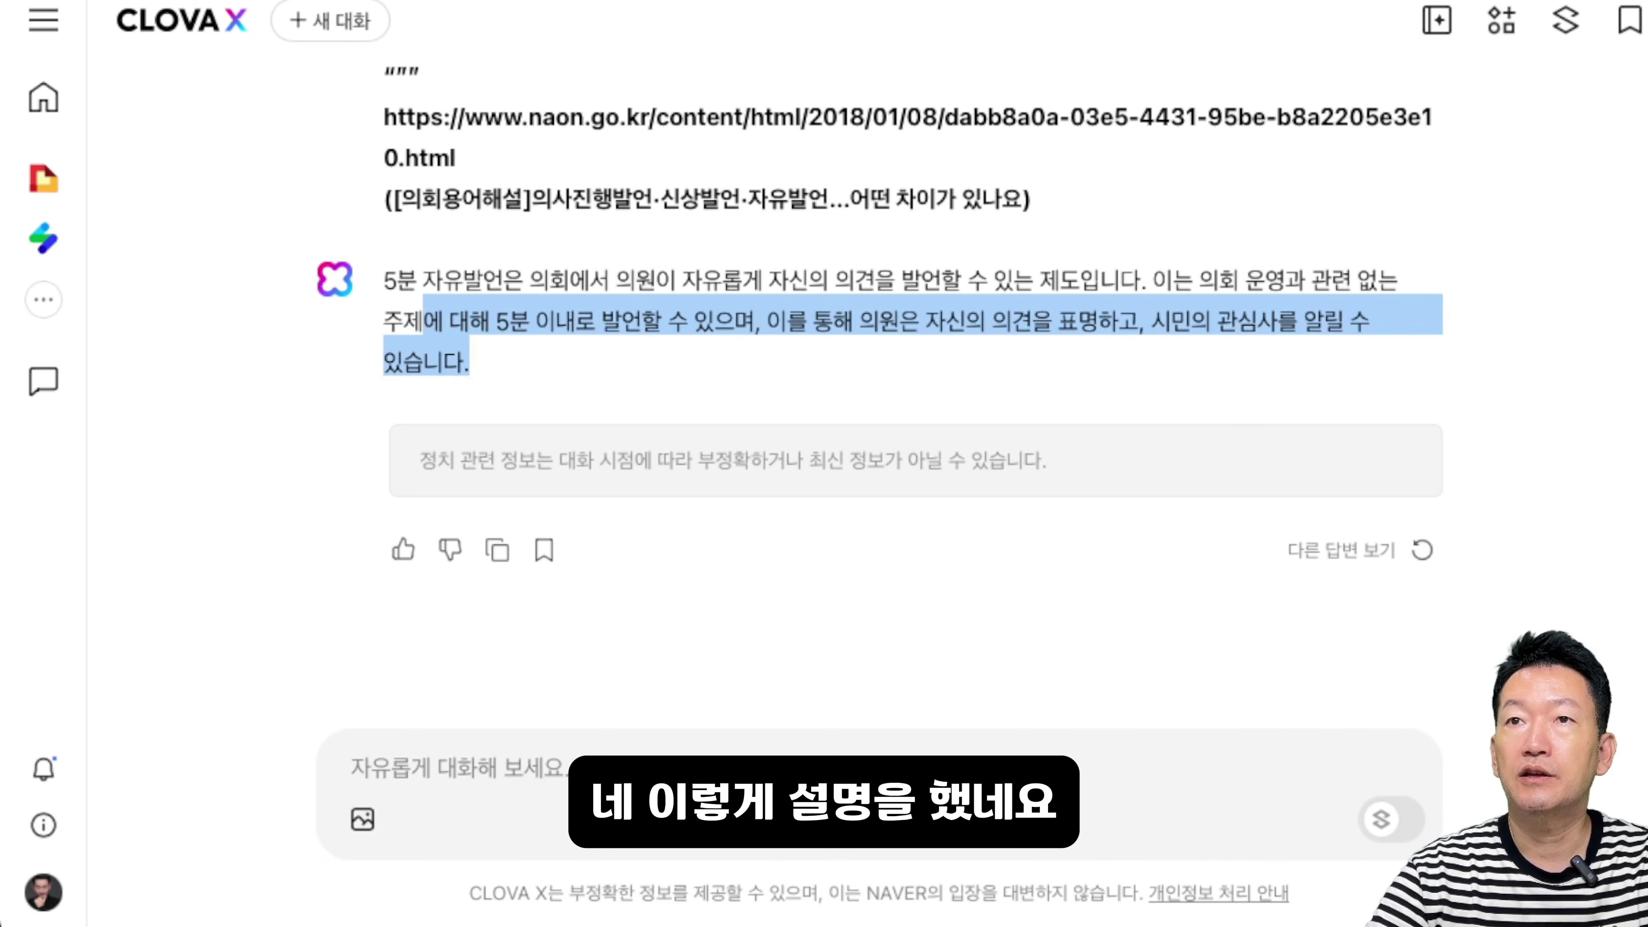
{"action": "left_click", "coordinate": [423, 325]}
{"action": "scroll", "coordinate": [878, 351], "scroll_direction": "up", "scroll_amount": 2}
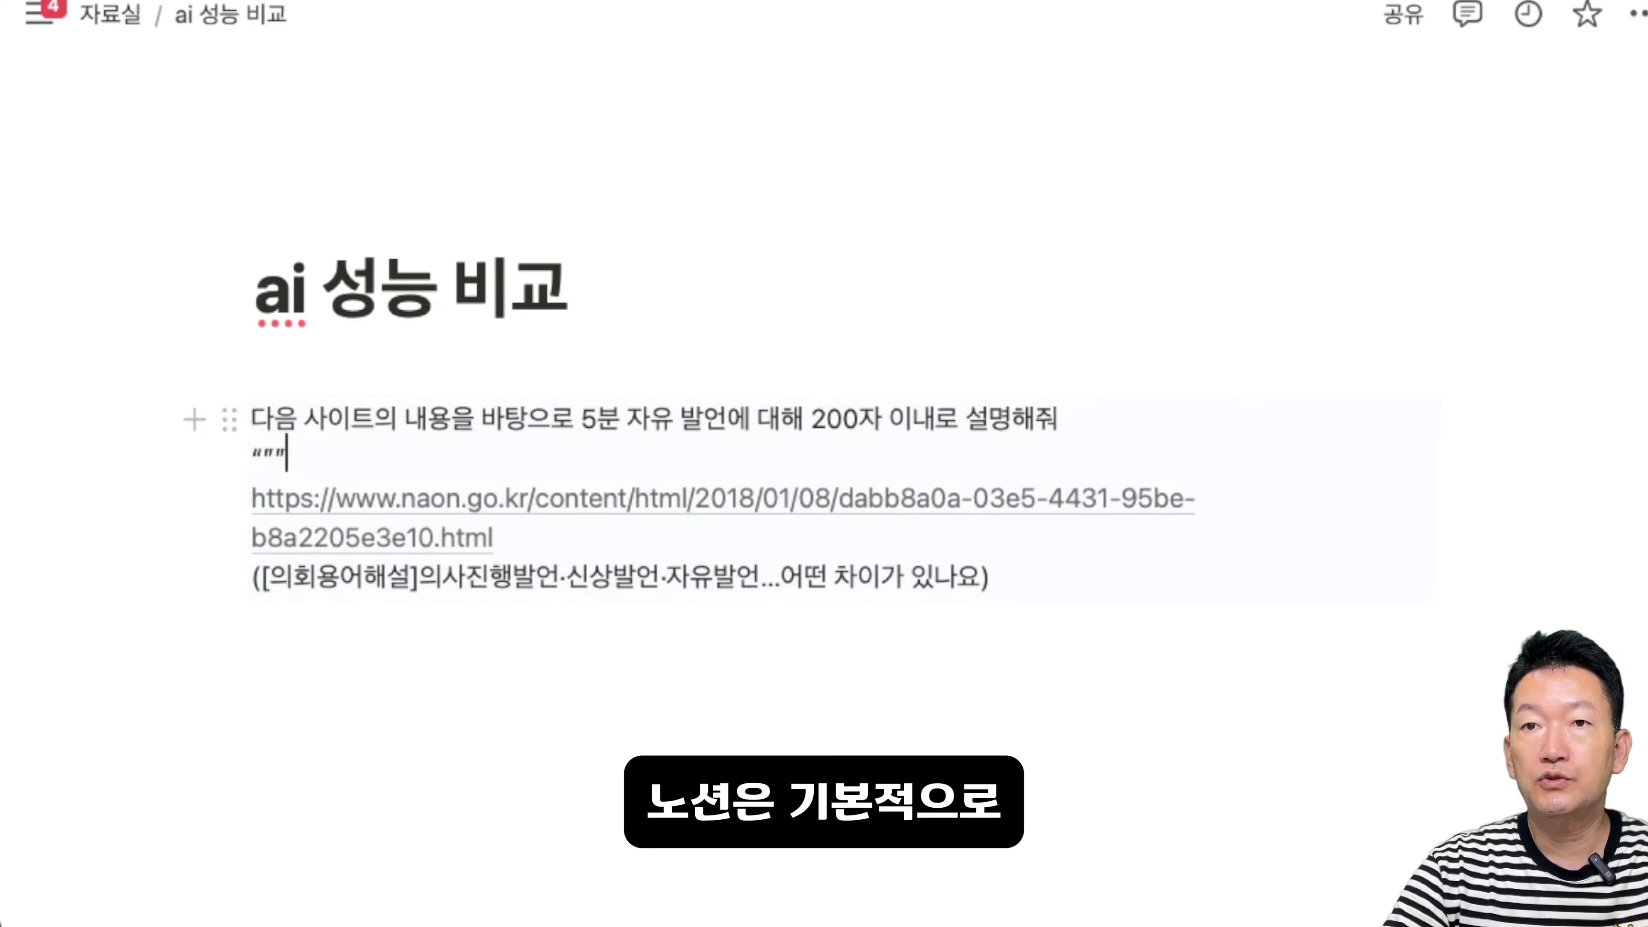
{"action": "left_click_drag", "start_coordinate": [252, 419], "coordinate": [285, 458]}
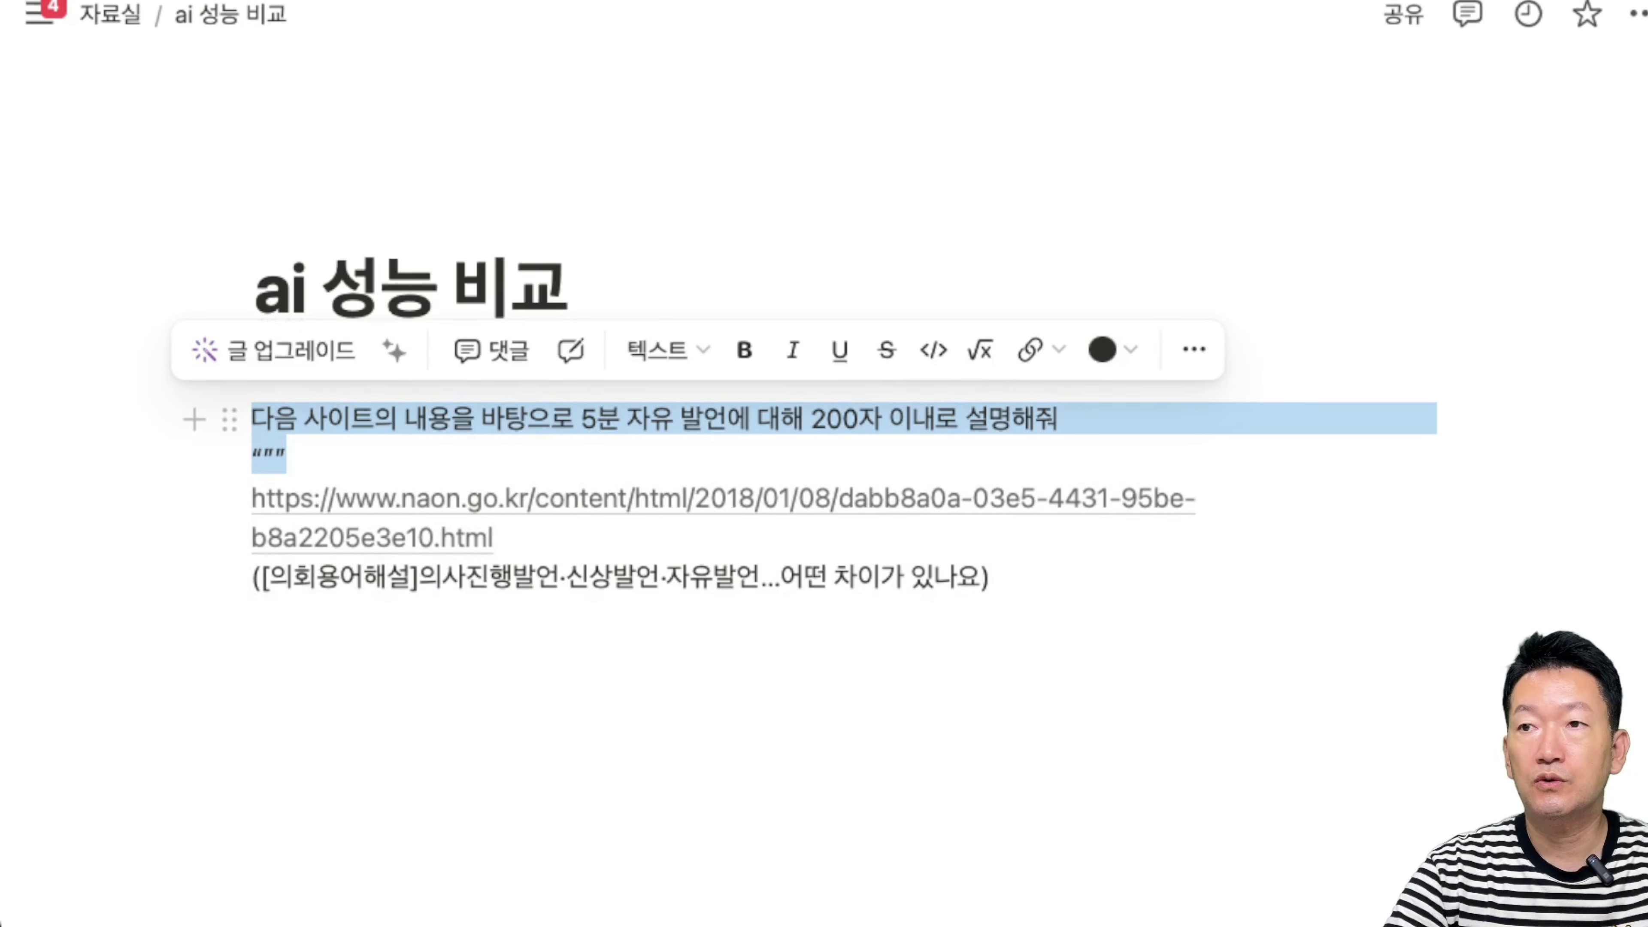
{"action": "left_click_drag", "start_coordinate": [993, 577], "coordinate": [252, 419]}
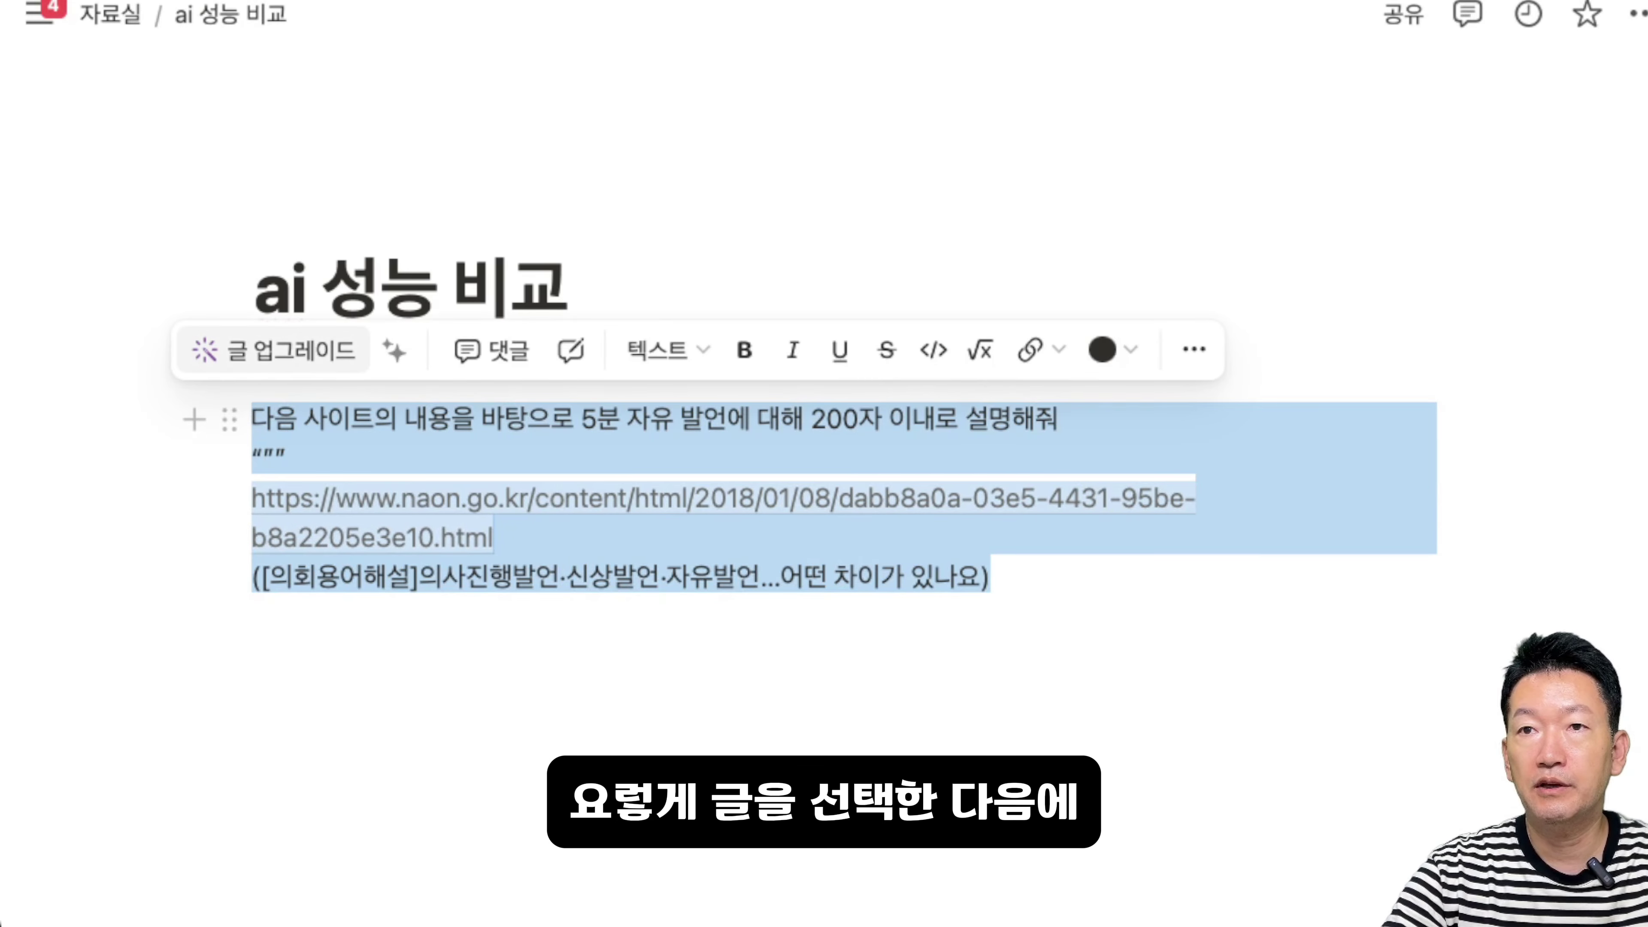
{"action": "left_click", "coordinate": [394, 351]}
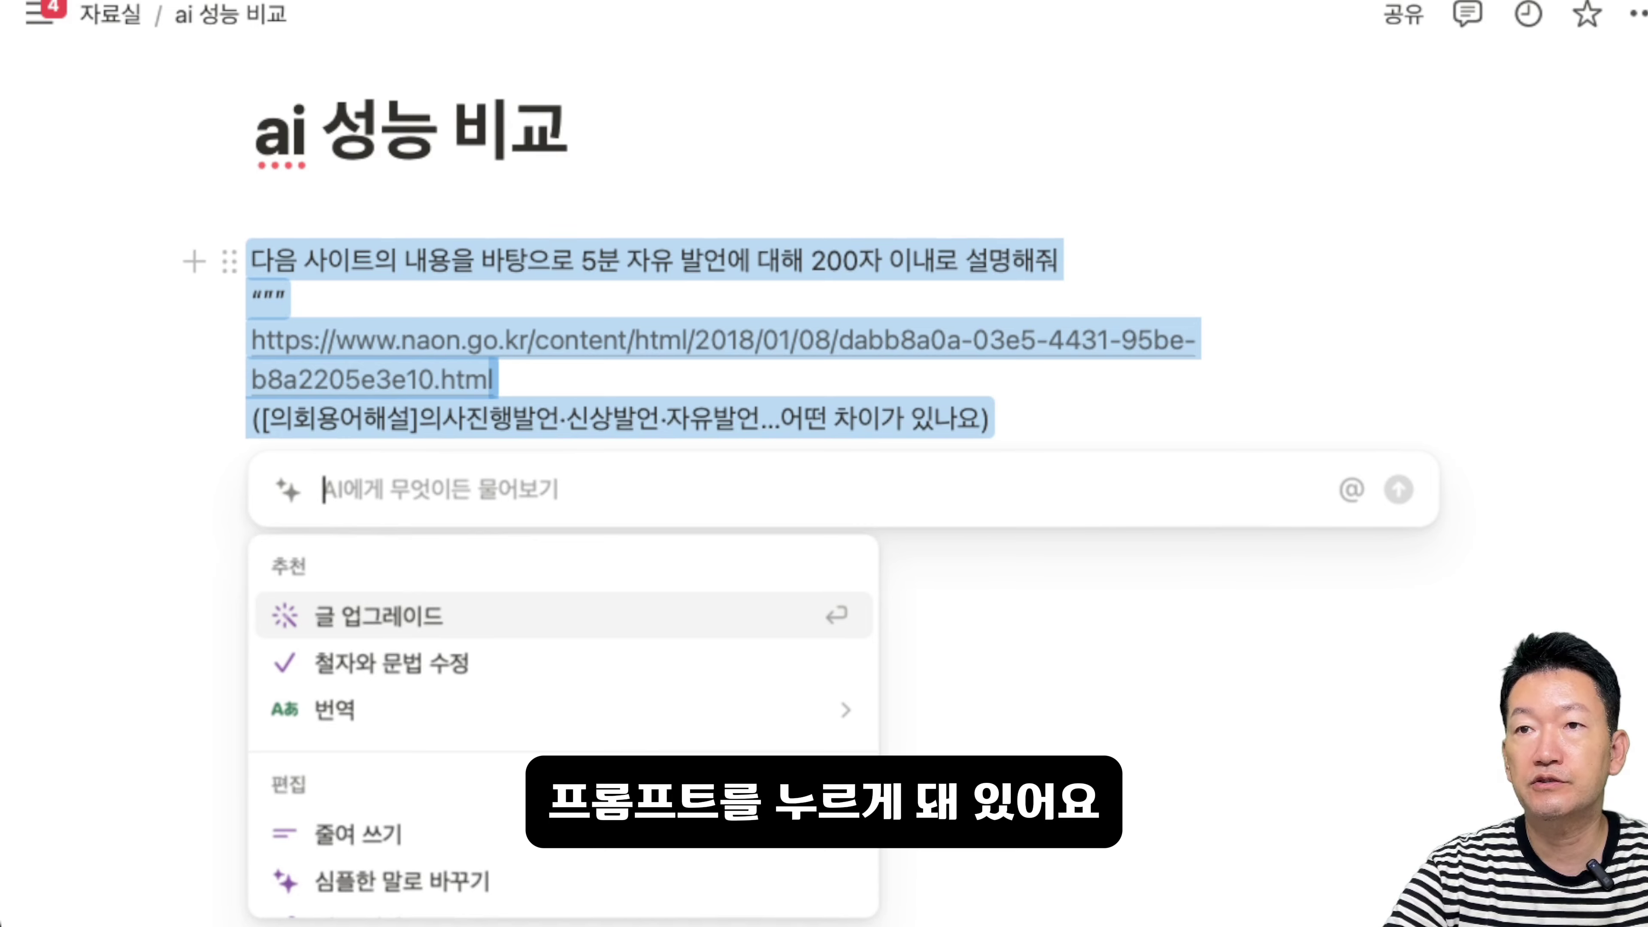
{"action": "key", "text": "Escape"}
Remove the instruction sentence and triple quotation marks from the Notion page "ai 성능 비교", above the article link
{"action": "left_click", "coordinate": [286, 339]}
{"action": "left_click", "coordinate": [252, 304]}
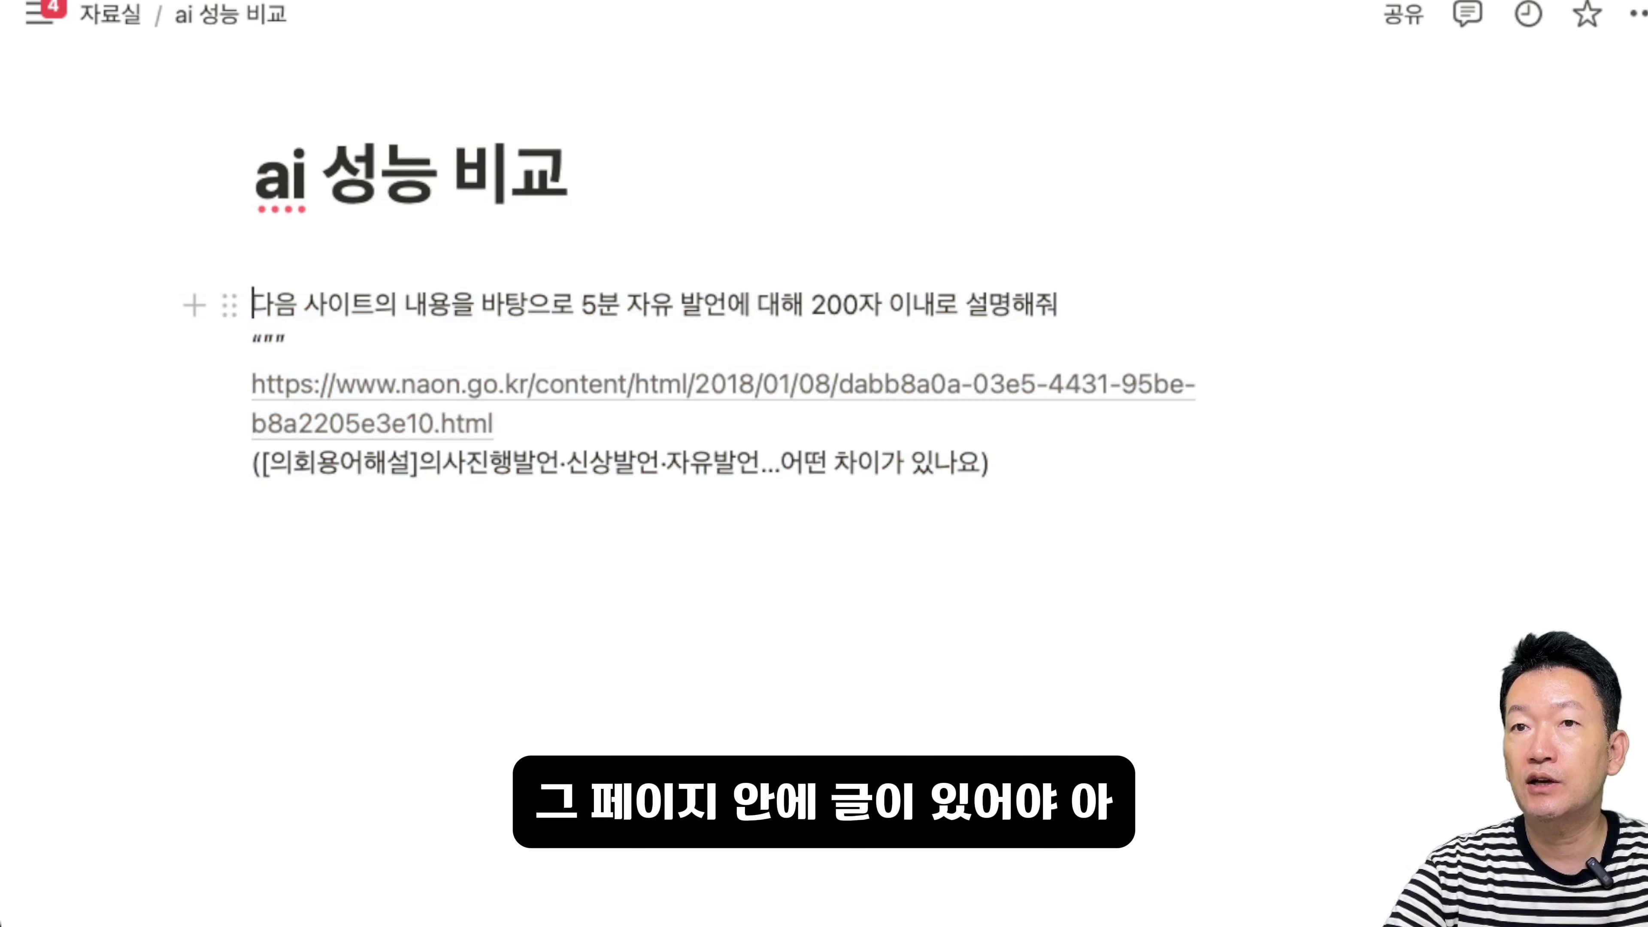
{"action": "key", "text": "shift+Down"}
{"action": "key", "text": "shift+End"}
{"action": "key", "text": "BackSpace"}
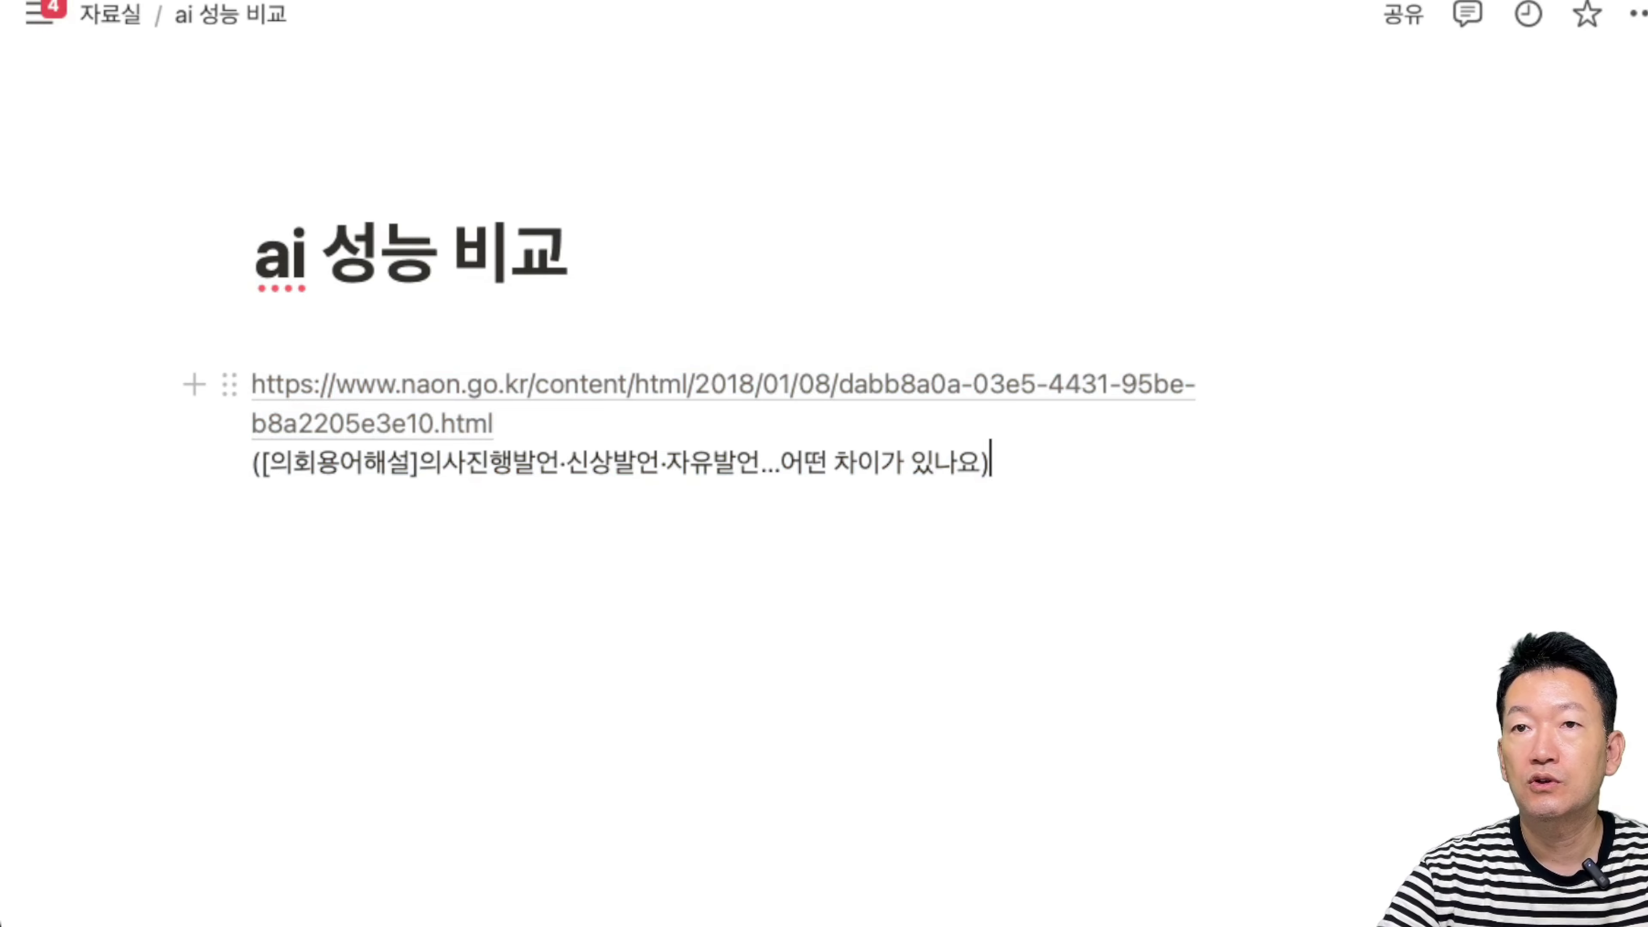
Ask Notion AI about the link and title with "다음 링크된 사이트의 내용을 바탕으로 5분 자유 발언에 대해 200자 이내로 설명해줘", and insert the answer below
{"action": "left_click_drag", "start_coordinate": [990, 462], "coordinate": [252, 384]}
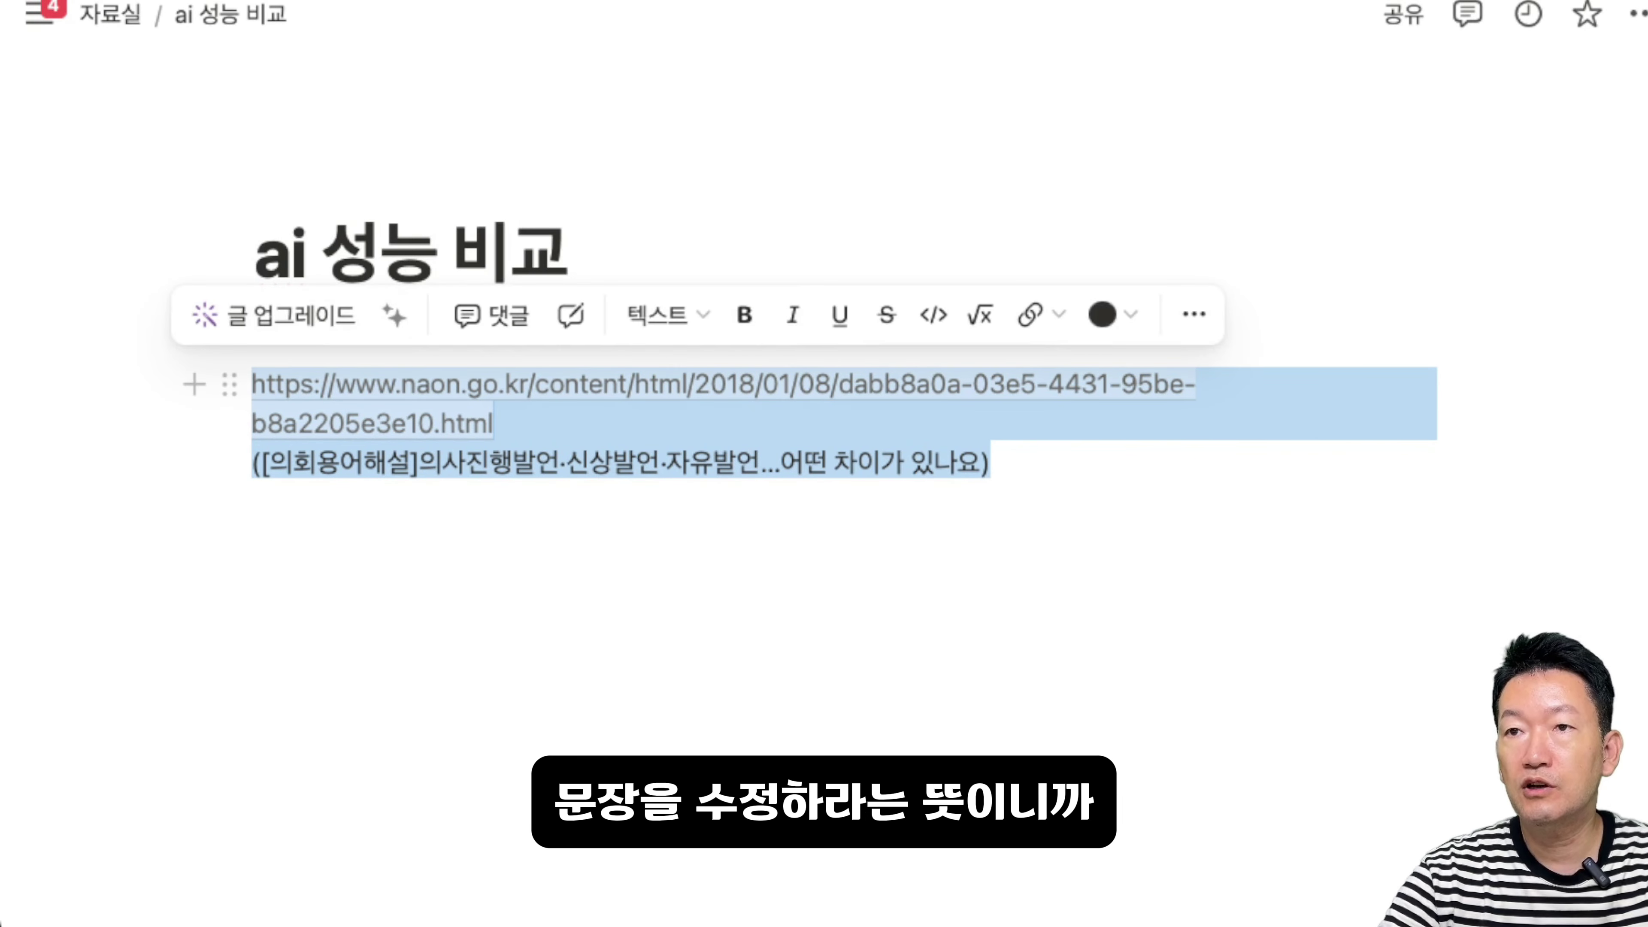
{"action": "left_click", "coordinate": [394, 316]}
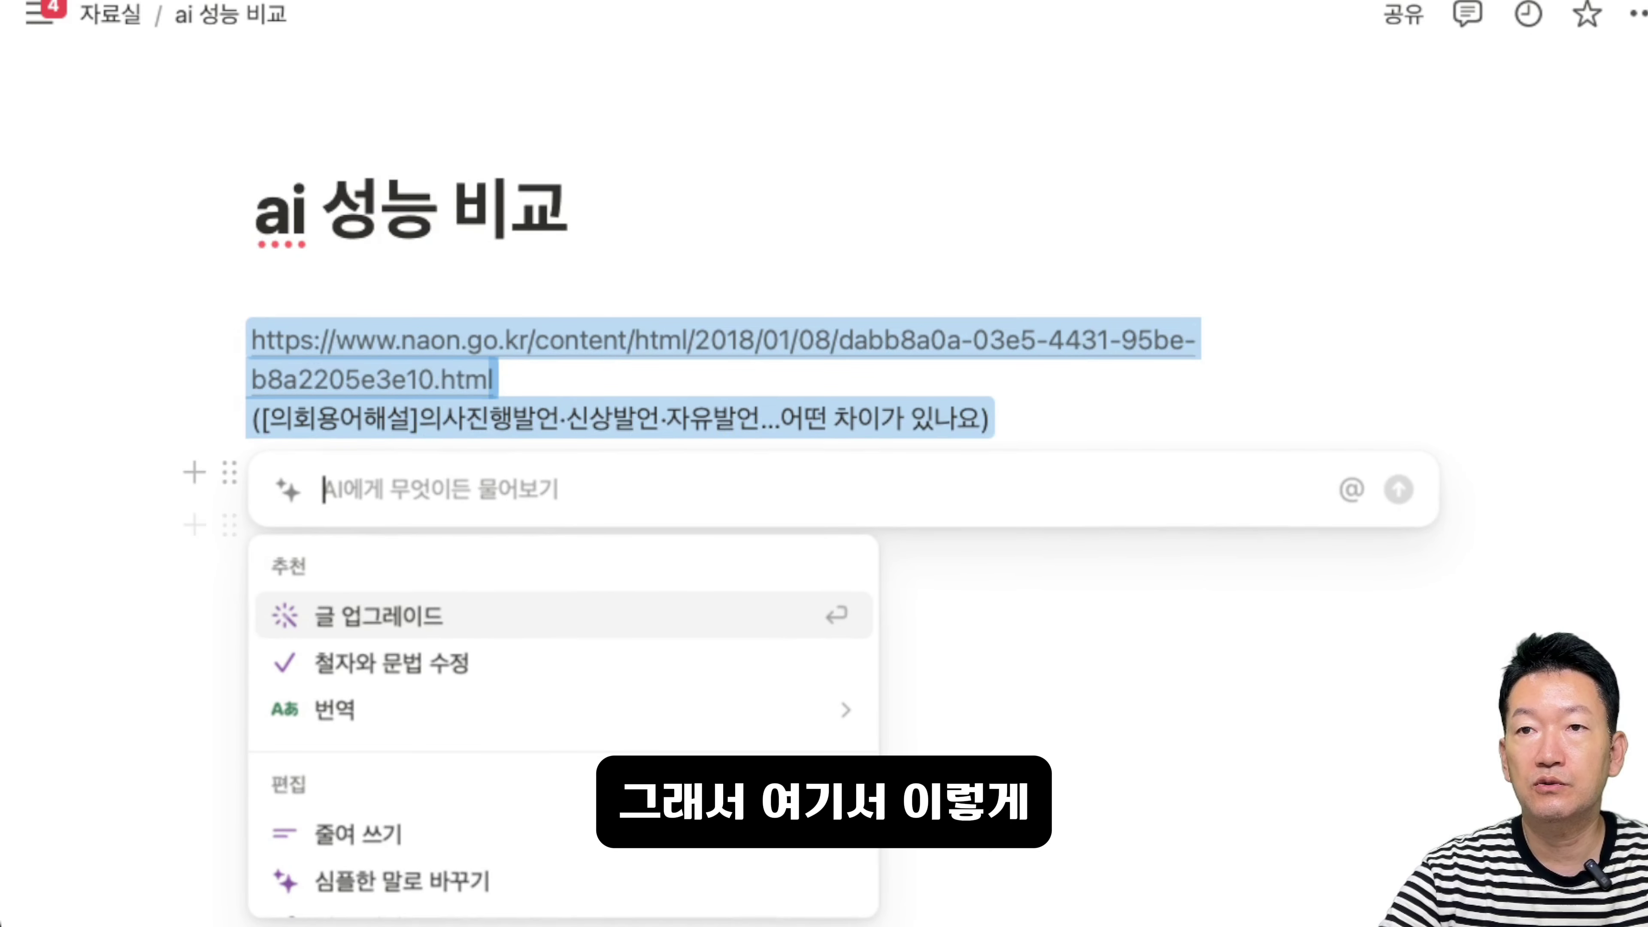
{"action": "type", "text": "링크된"}
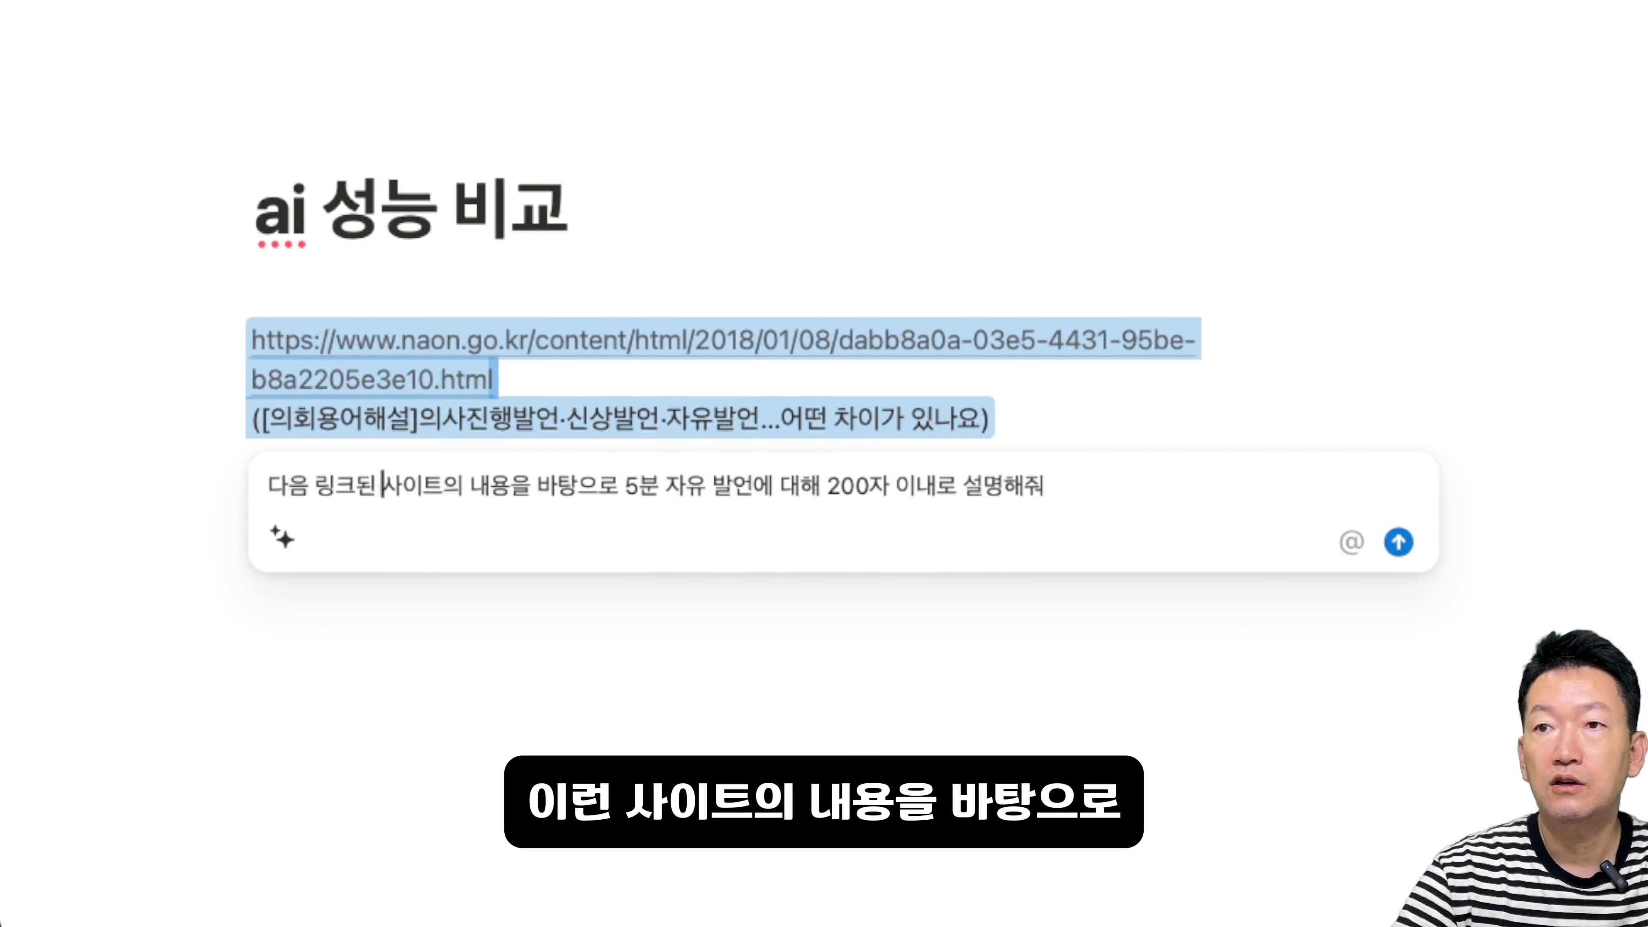
{"action": "left_click", "coordinate": [1045, 485]}
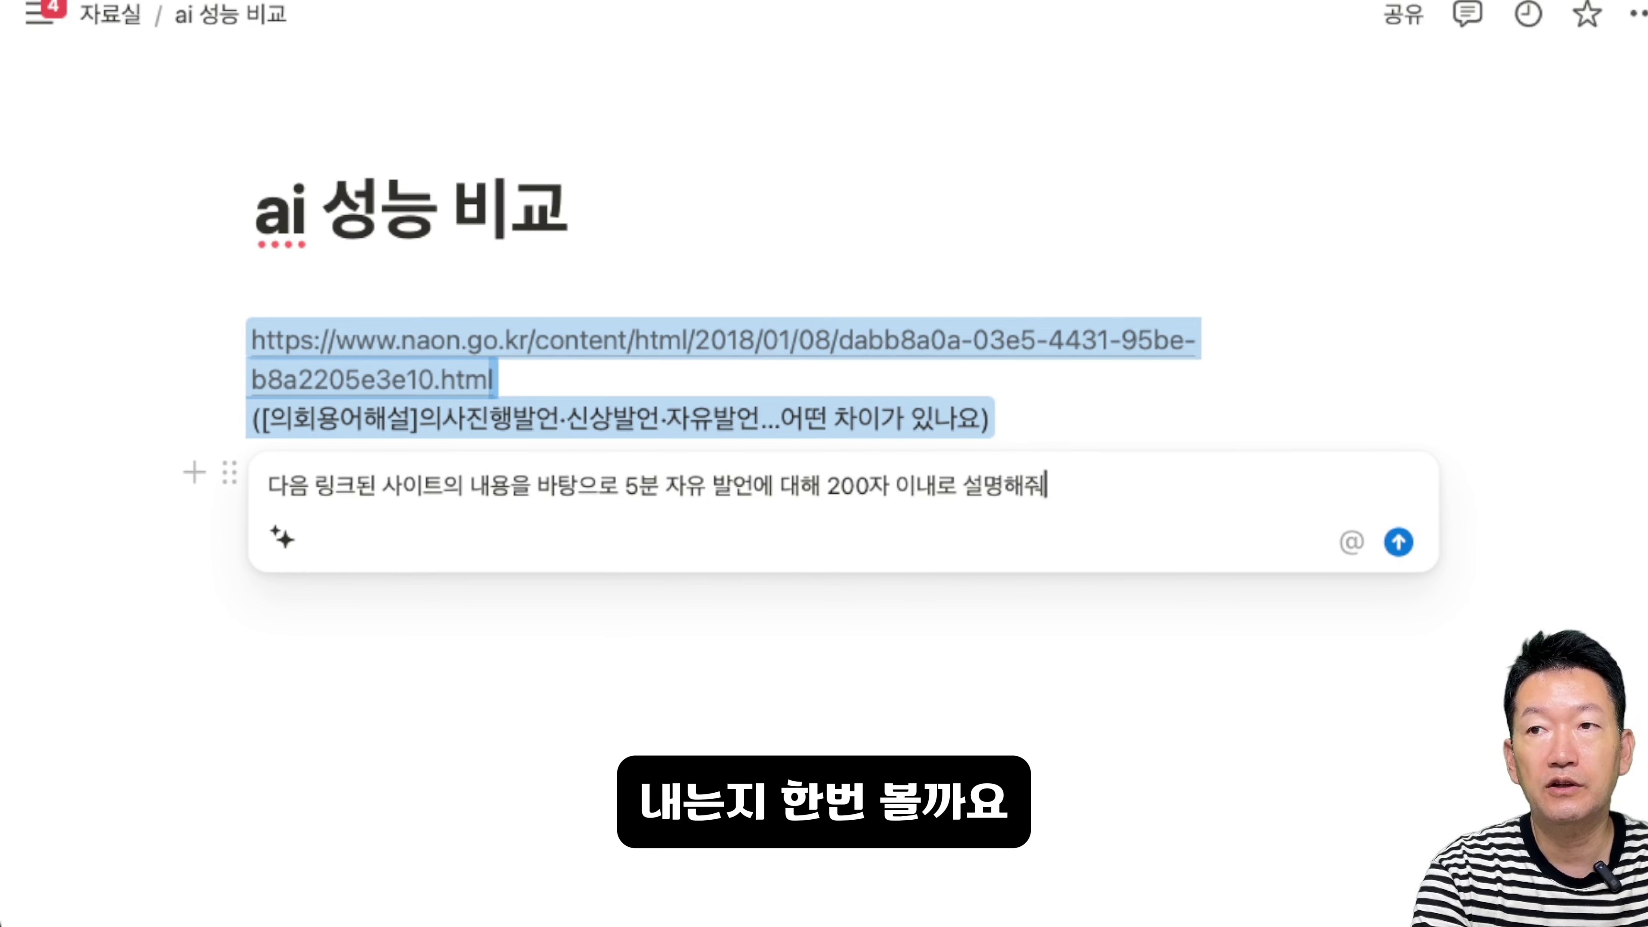
{"action": "key", "text": "Return"}
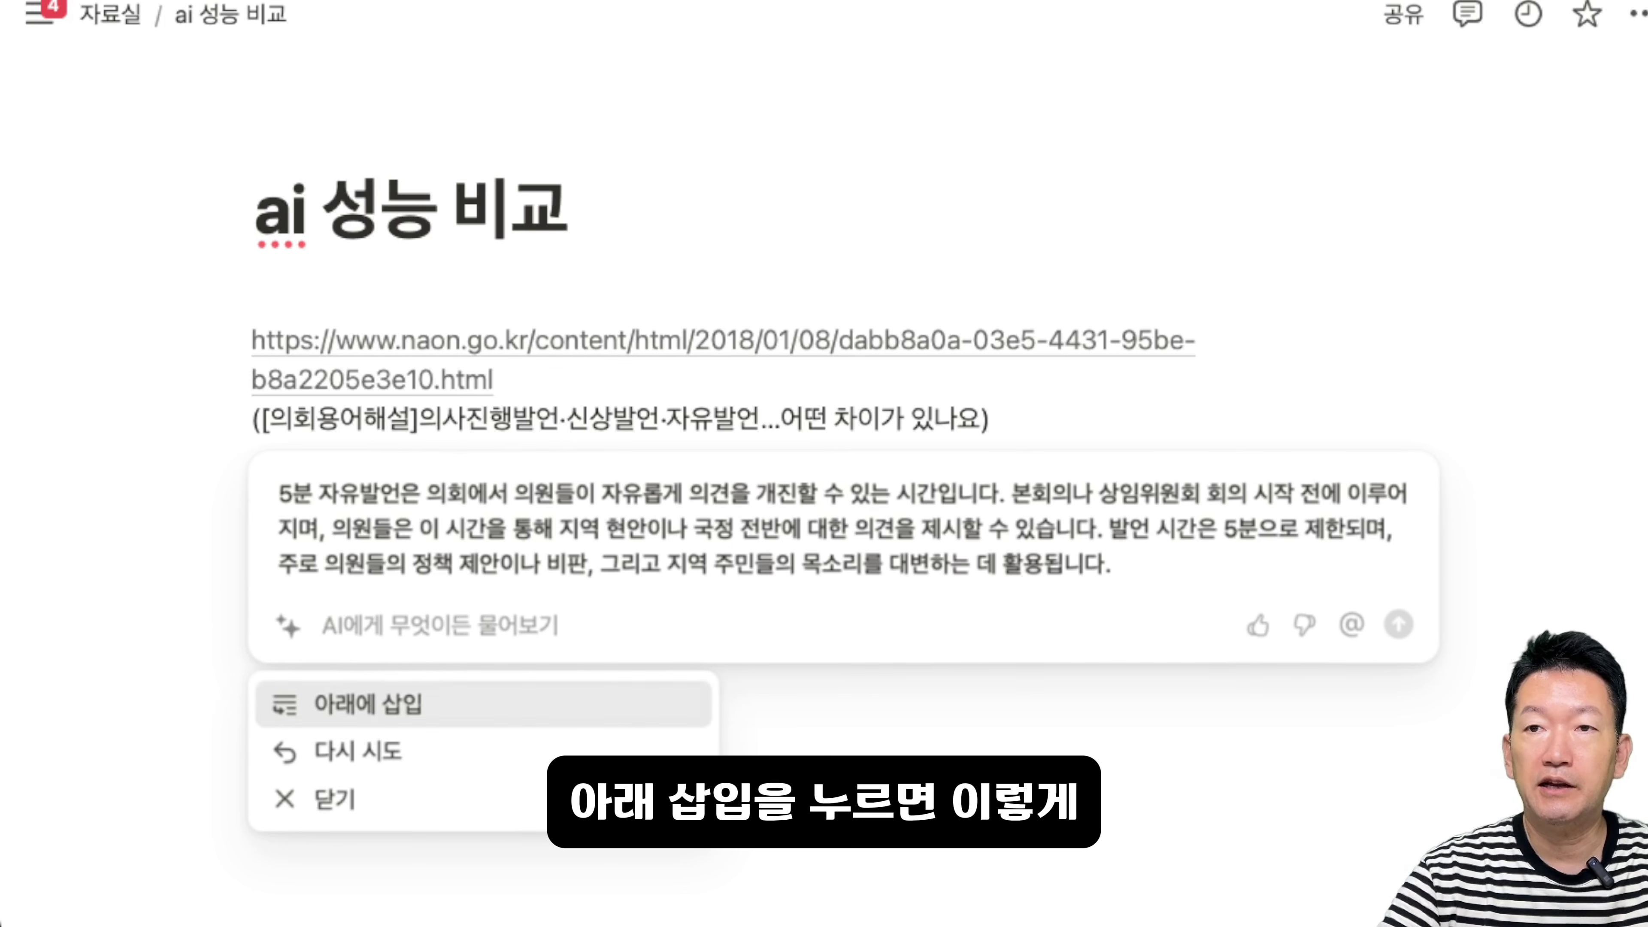
{"action": "key", "text": "Return"}
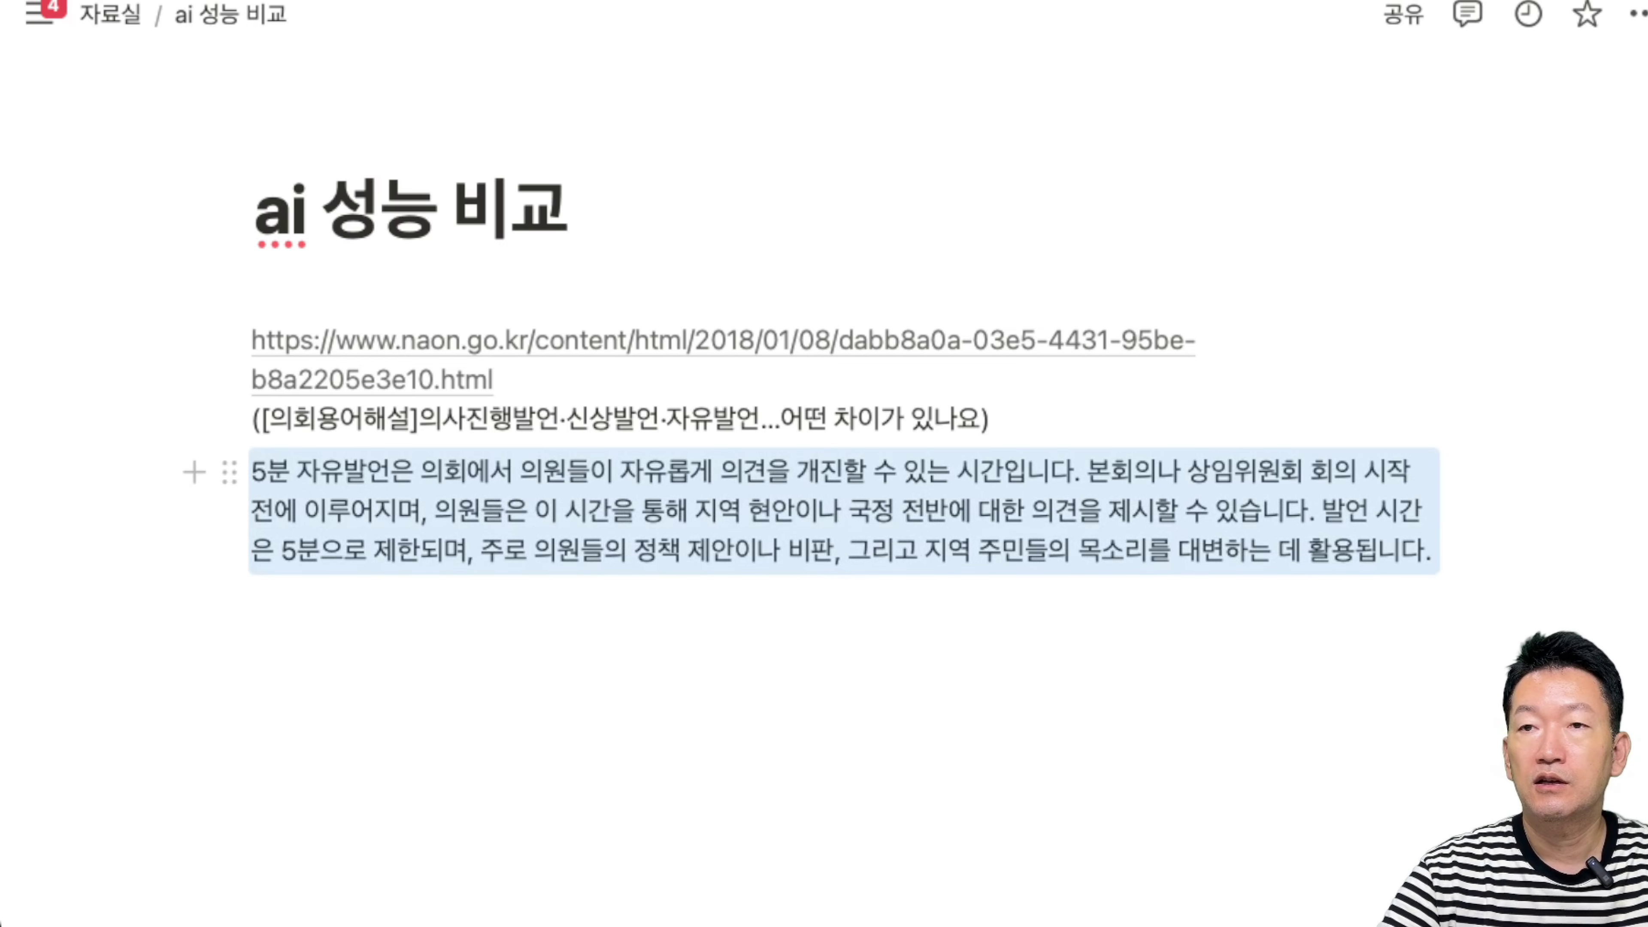
Set the text color of the inserted AI answer block to blue (파란색)
{"action": "left_click", "coordinate": [229, 472]}
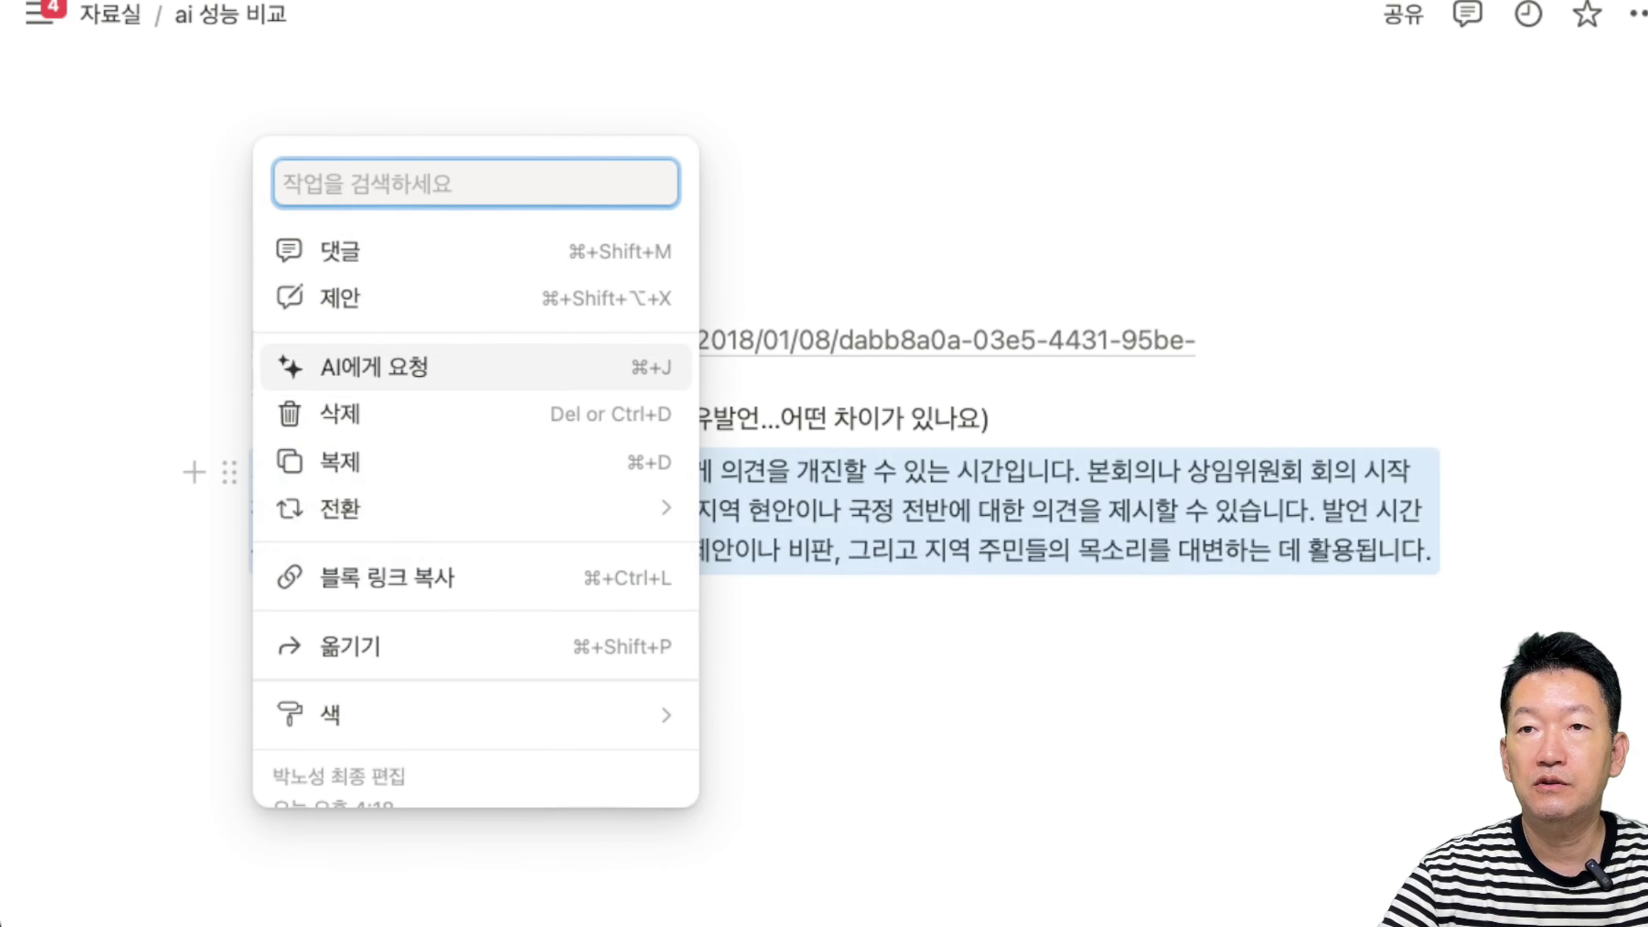
{"action": "mouse_move", "coordinate": [493, 714]}
{"action": "scroll", "coordinate": [843, 733], "scroll_direction": "down", "scroll_amount": 2}
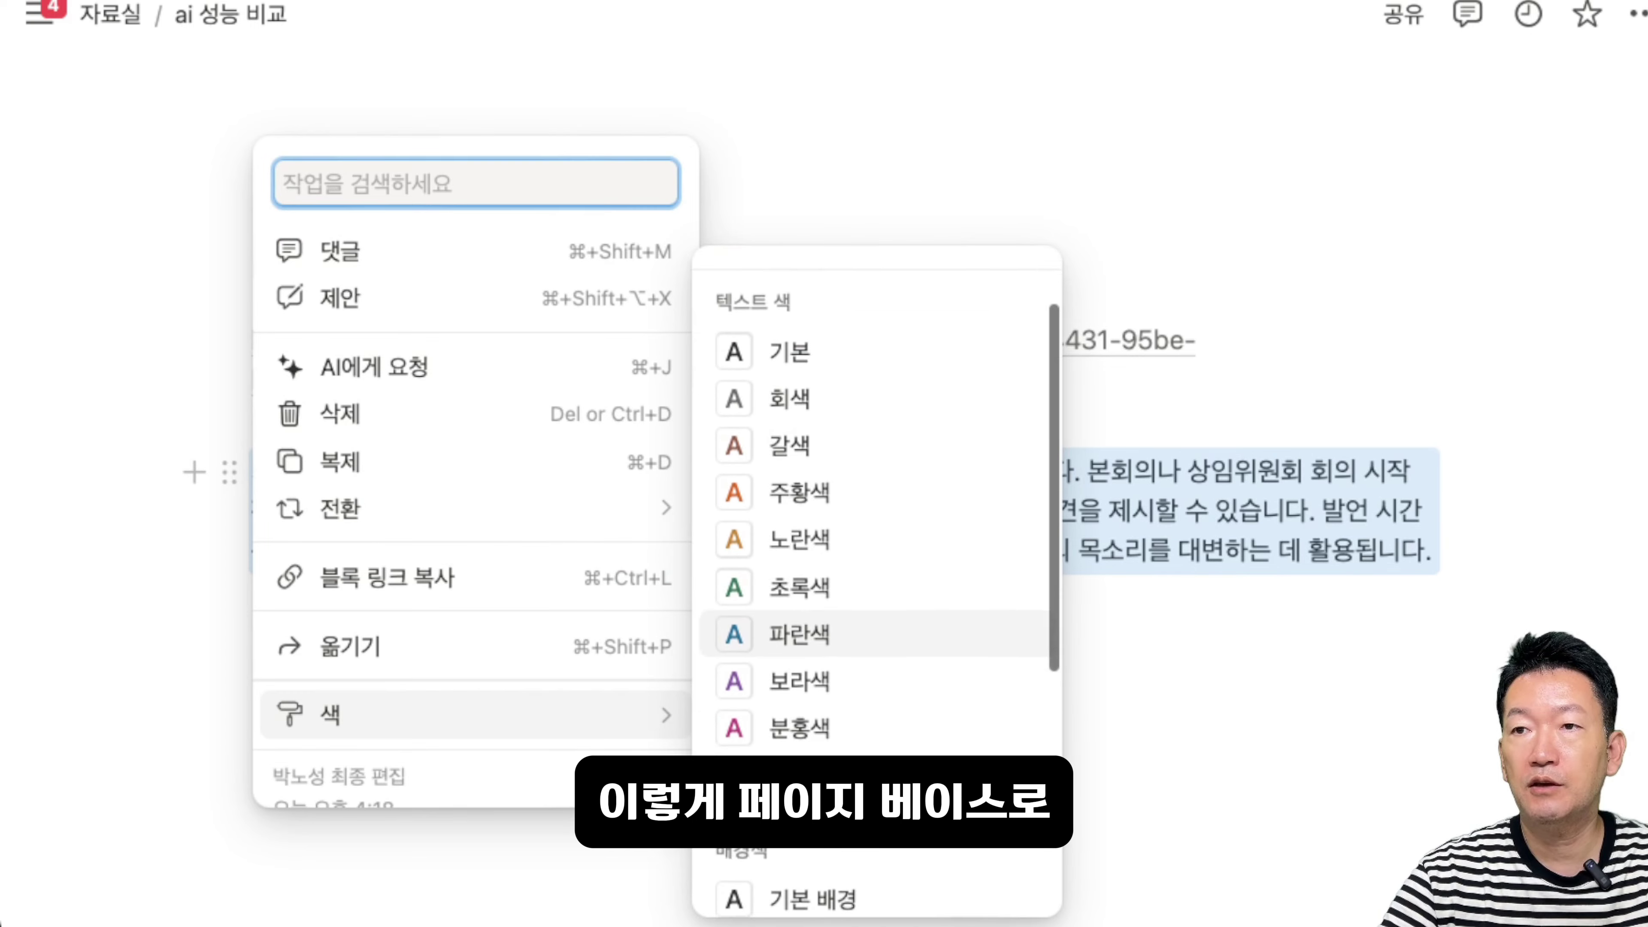
{"action": "left_click", "coordinate": [800, 634]}
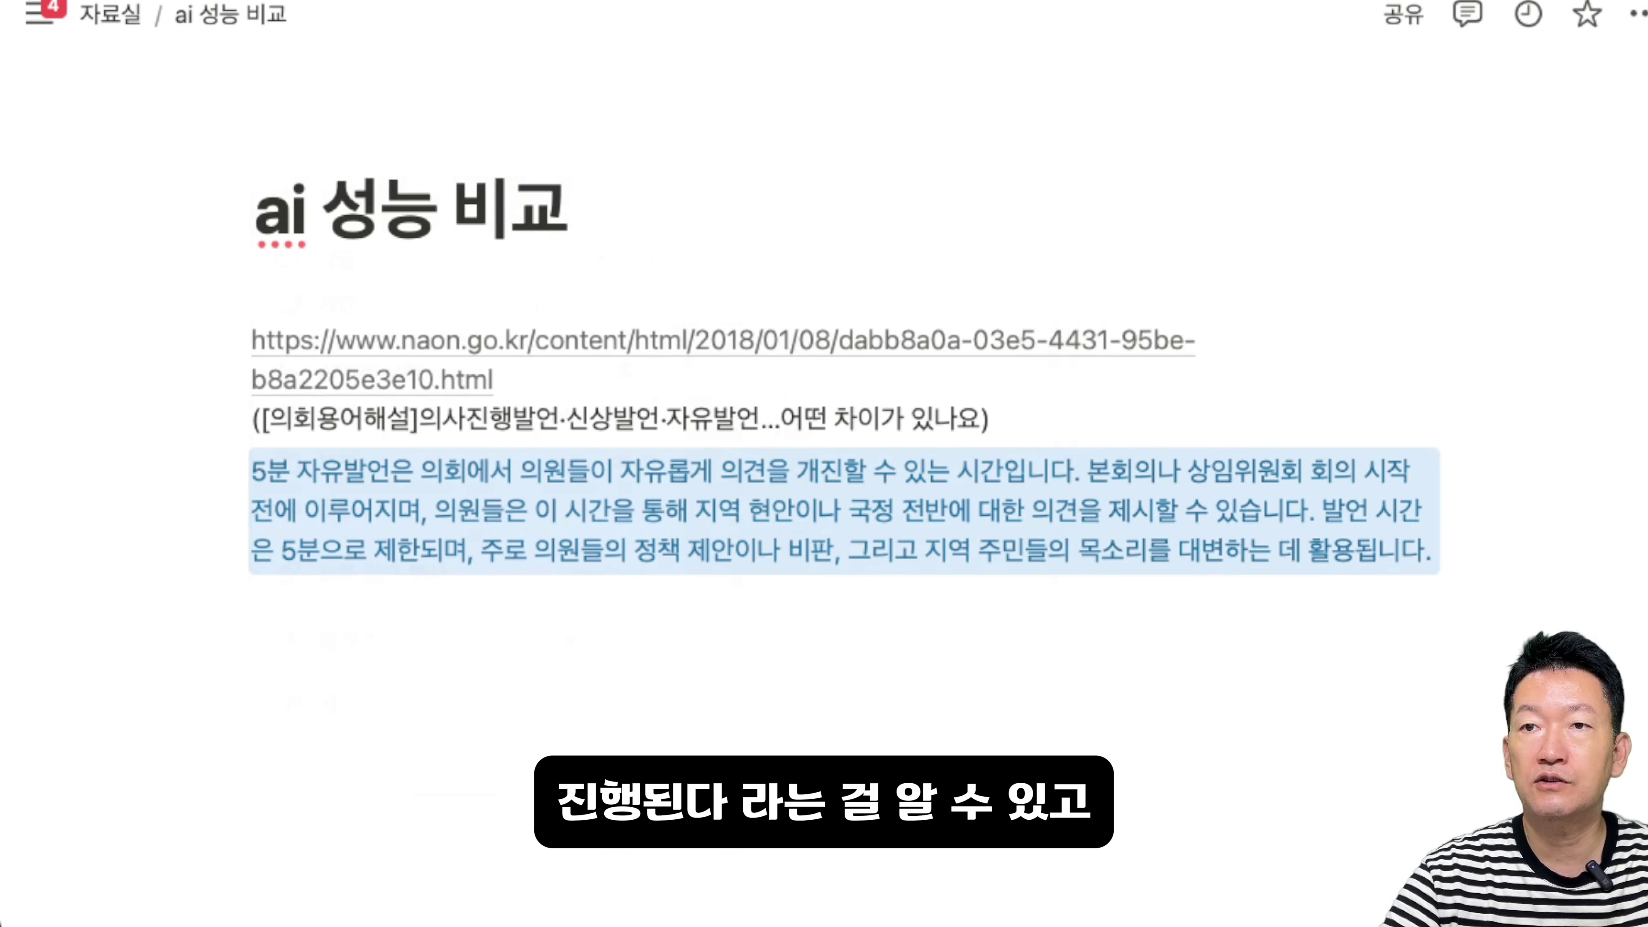
{"action": "left_click", "coordinate": [260, 654]}
{"action": "scroll", "coordinate": [807, 455], "scroll_direction": "down", "scroll_amount": 2}
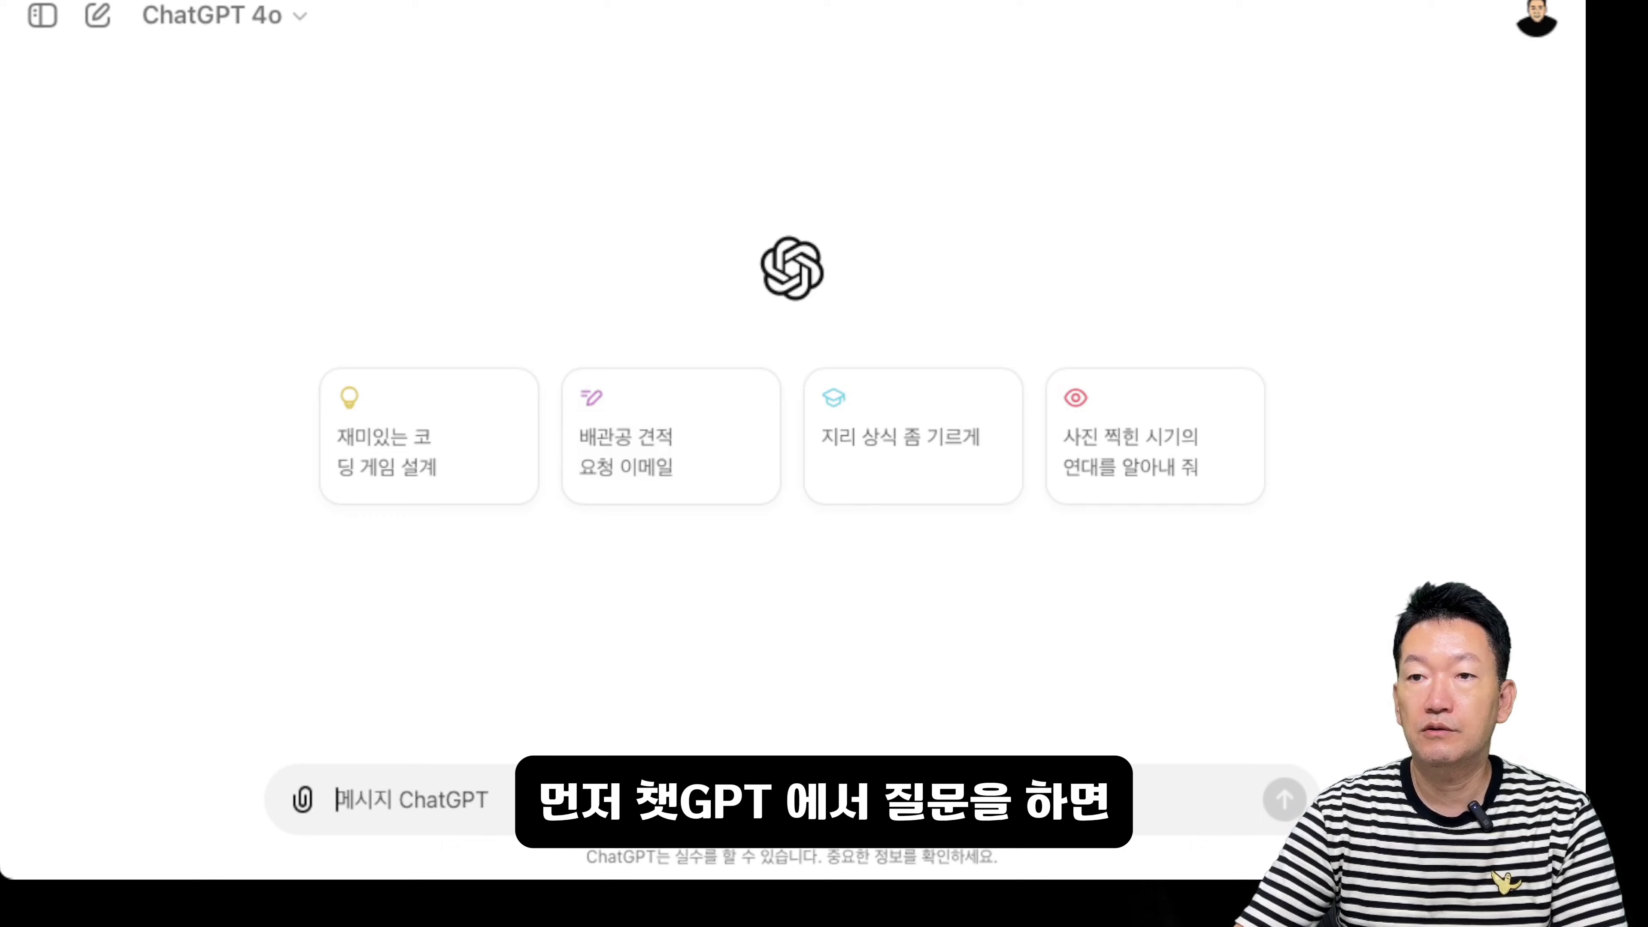
Switch to ChatGPT and ask "아내가 나에게 여자 연예인의 사진을 보여주면서 예쁘냐고 물어보았다. 사실 그 연예인이 아내보다 더 예쁘다고 생각한다. 이때 나는 어떻게 대답해야 하는가?"
{"action": "type", "text": "아내가 나에게 여자 연예인의 사진을 보여주면서 예쁘냐고 물어보았다. 사실 그 연예인이 아내보다 더 예쁘다고 생각한다. 이때 나는 어떻게 대답해야 하는가?"}
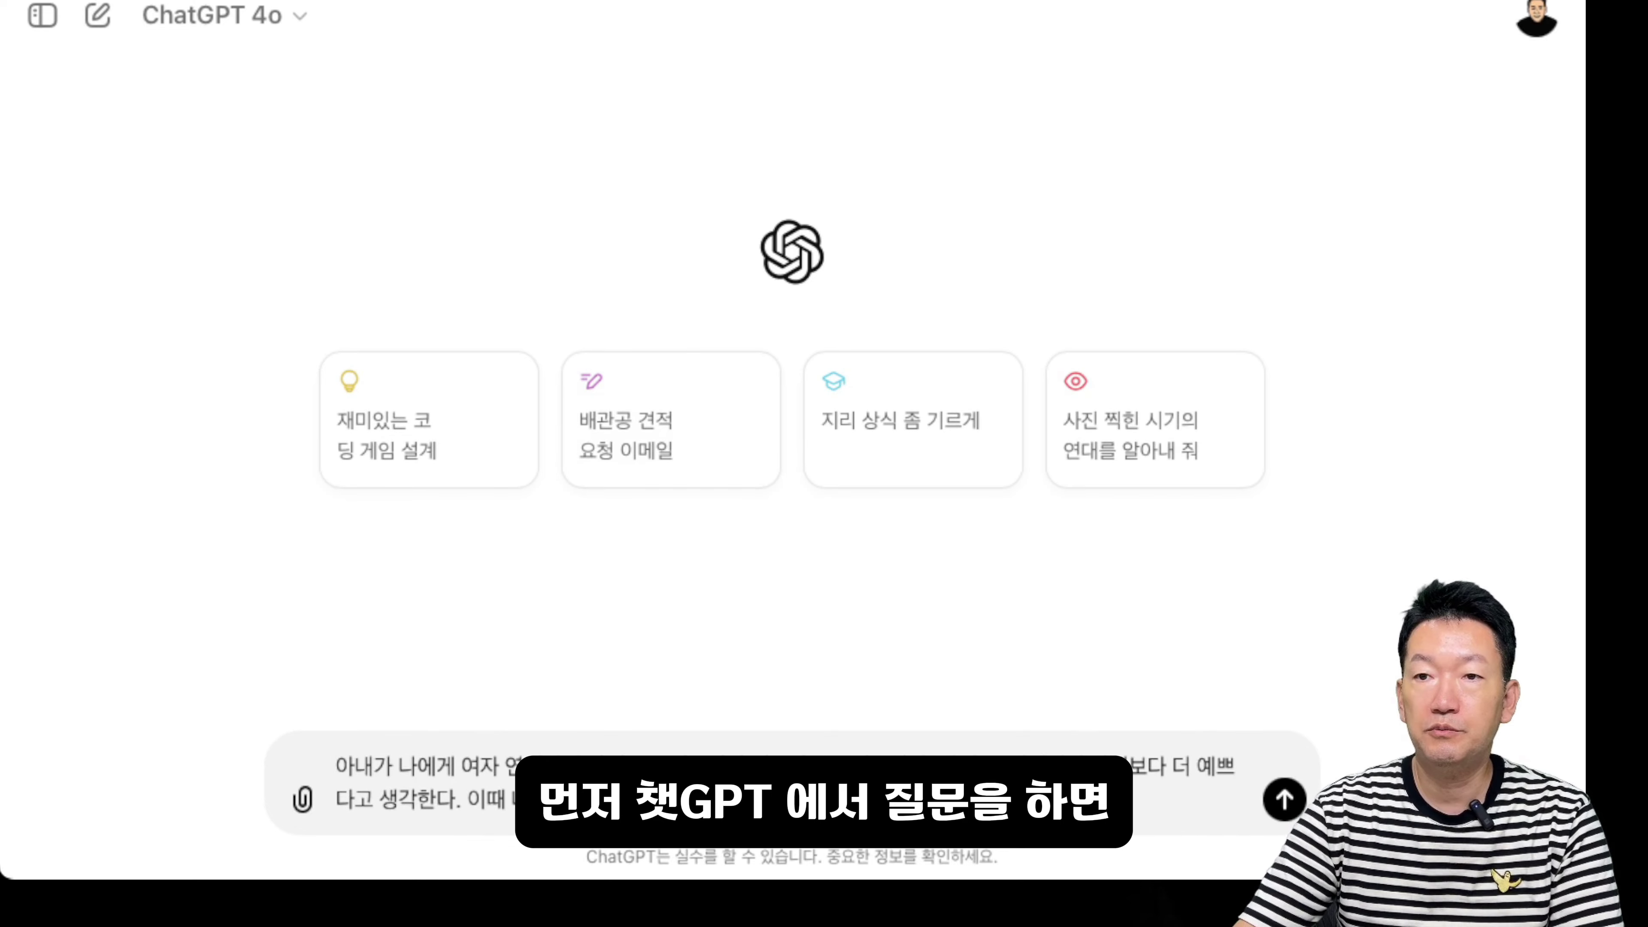
{"action": "key", "text": "Return"}
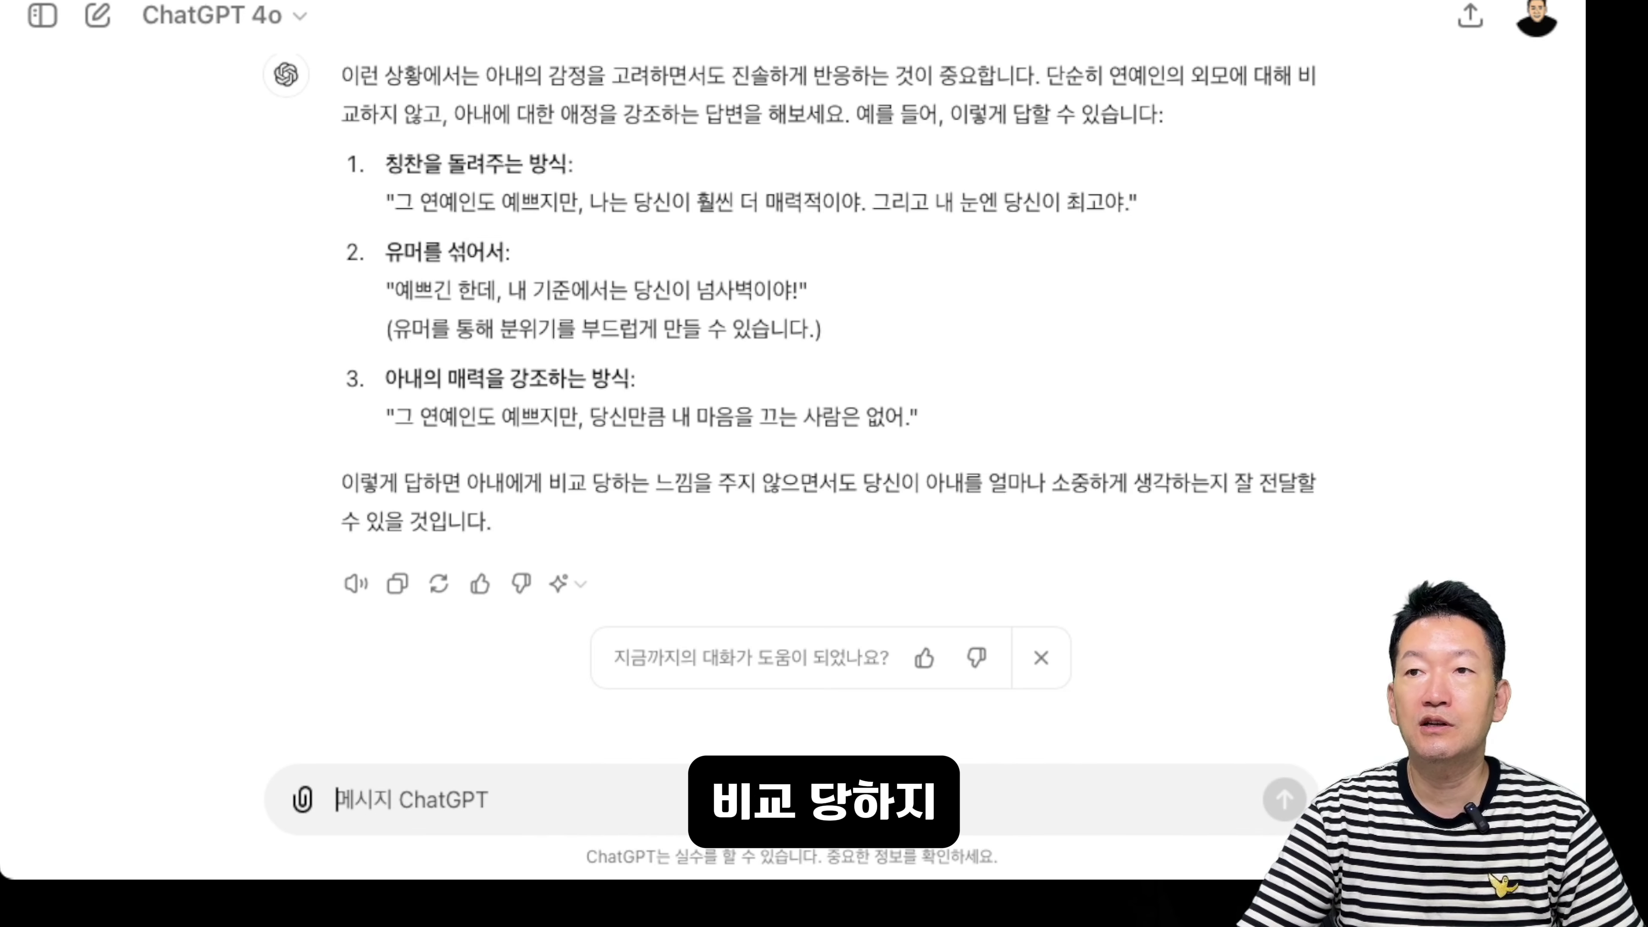
{"action": "left_click_drag", "start_coordinate": [863, 483], "coordinate": [1051, 484]}
{"action": "left_click", "coordinate": [1052, 483]}
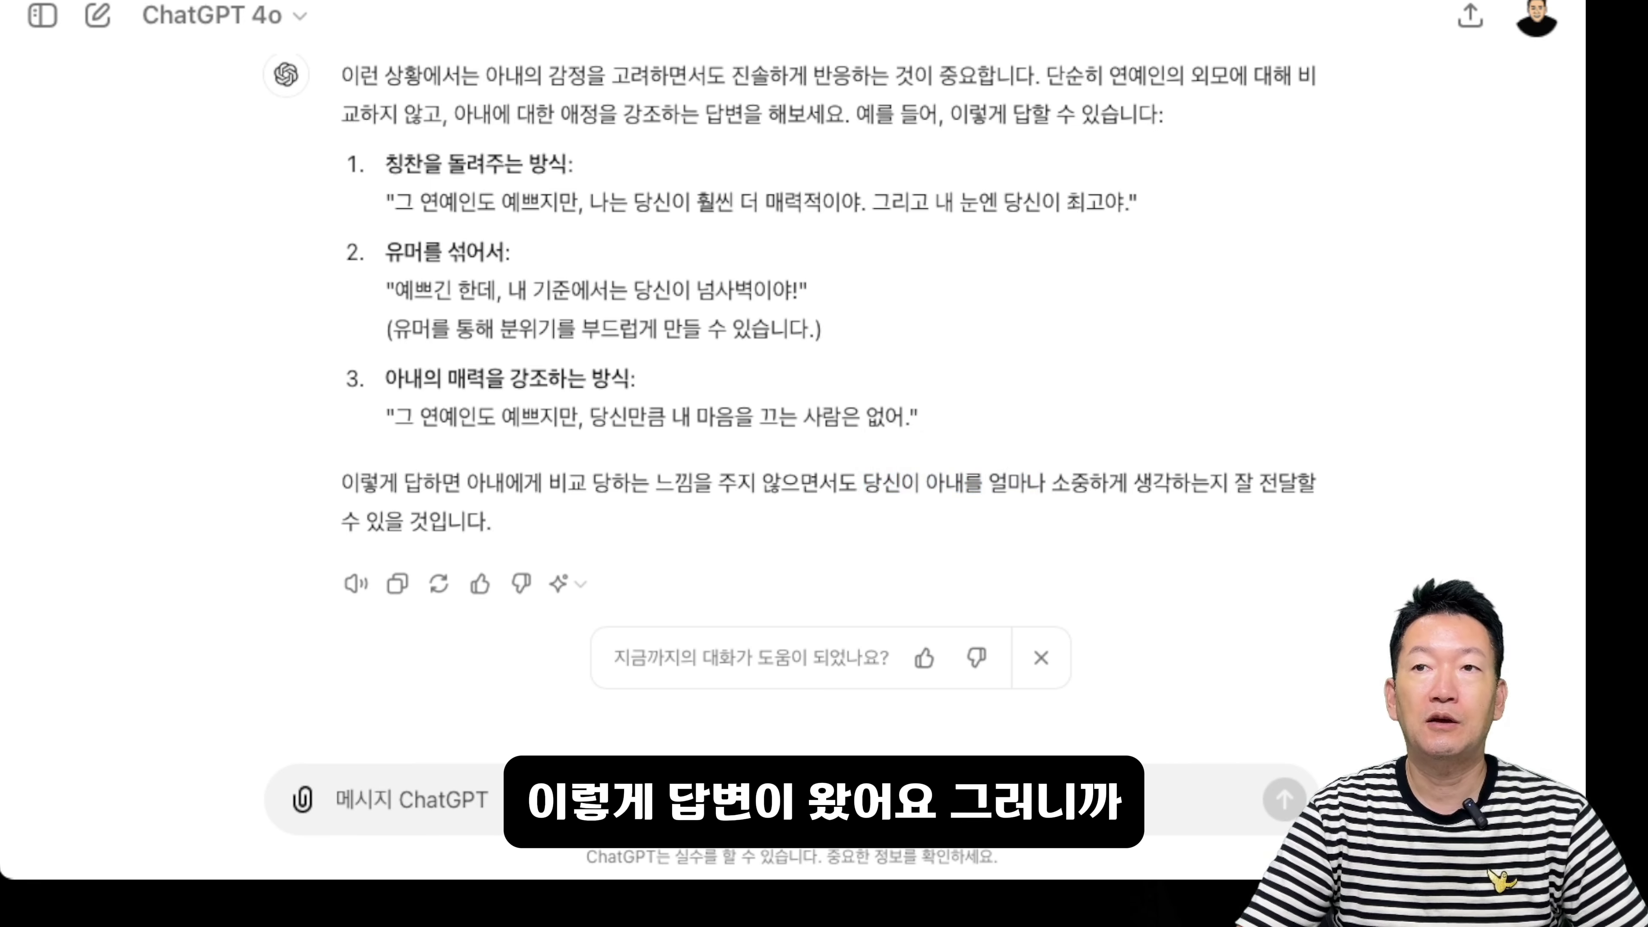
{"action": "scroll", "coordinate": [792, 422], "scroll_direction": "up", "scroll_amount": 3}
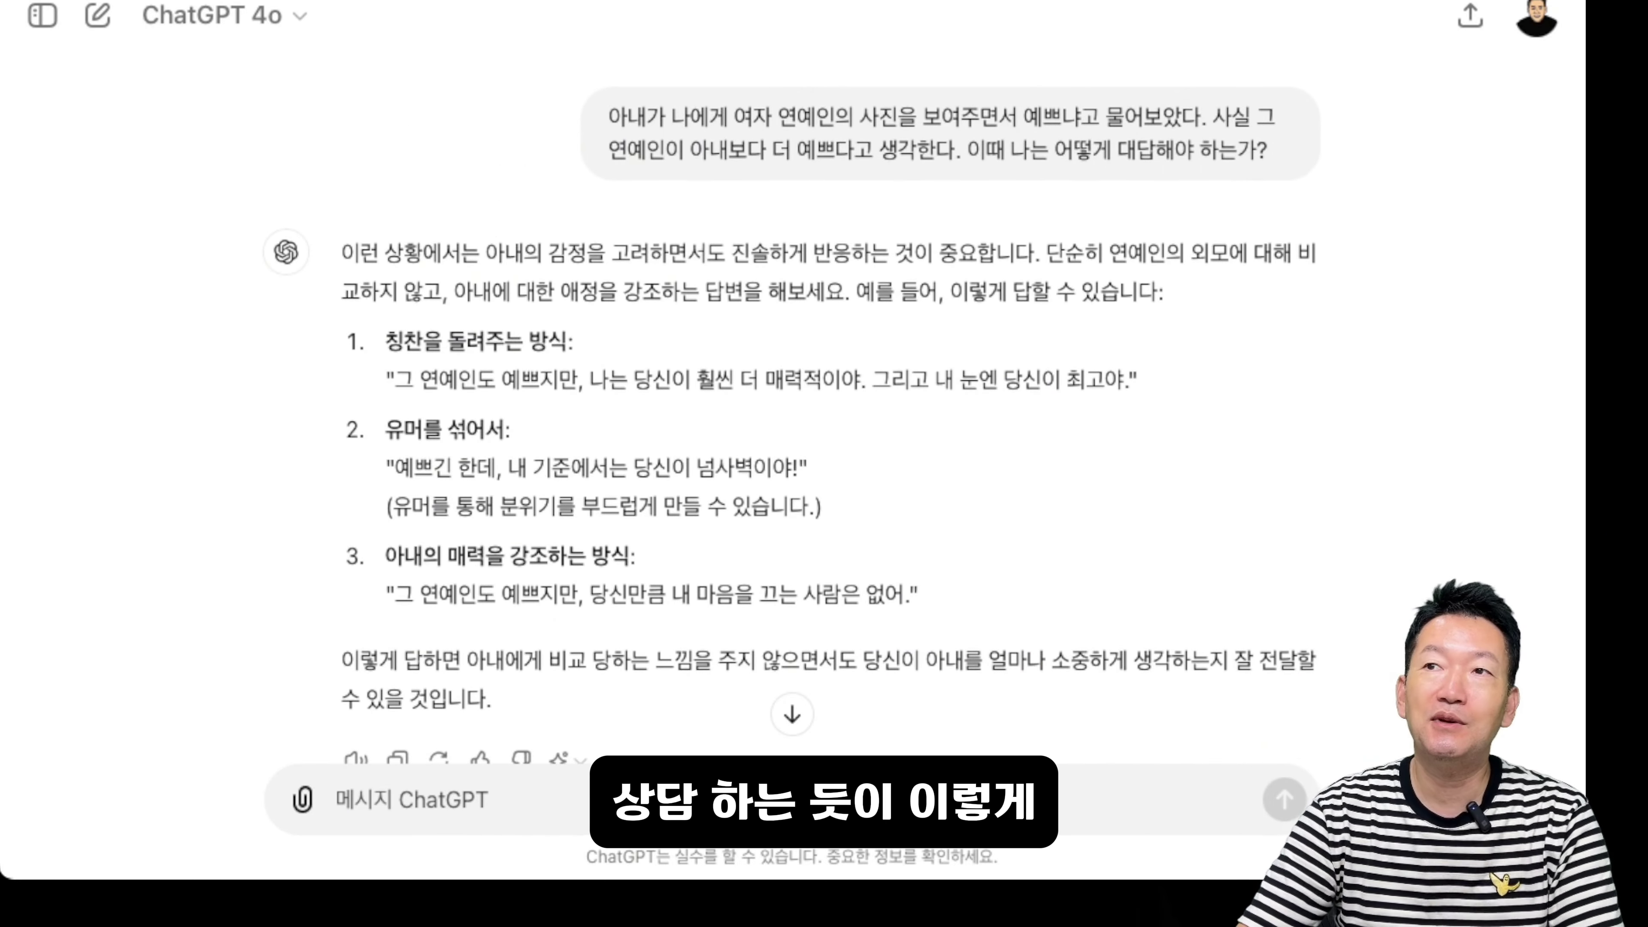
Copy the question about the wife and the celebrity photo from the ChatGPT conversation and submit it in a new Gemini chat
{"action": "left_click_drag", "start_coordinate": [609, 117], "coordinate": [1268, 153]}
{"action": "key", "text": "super+c"}
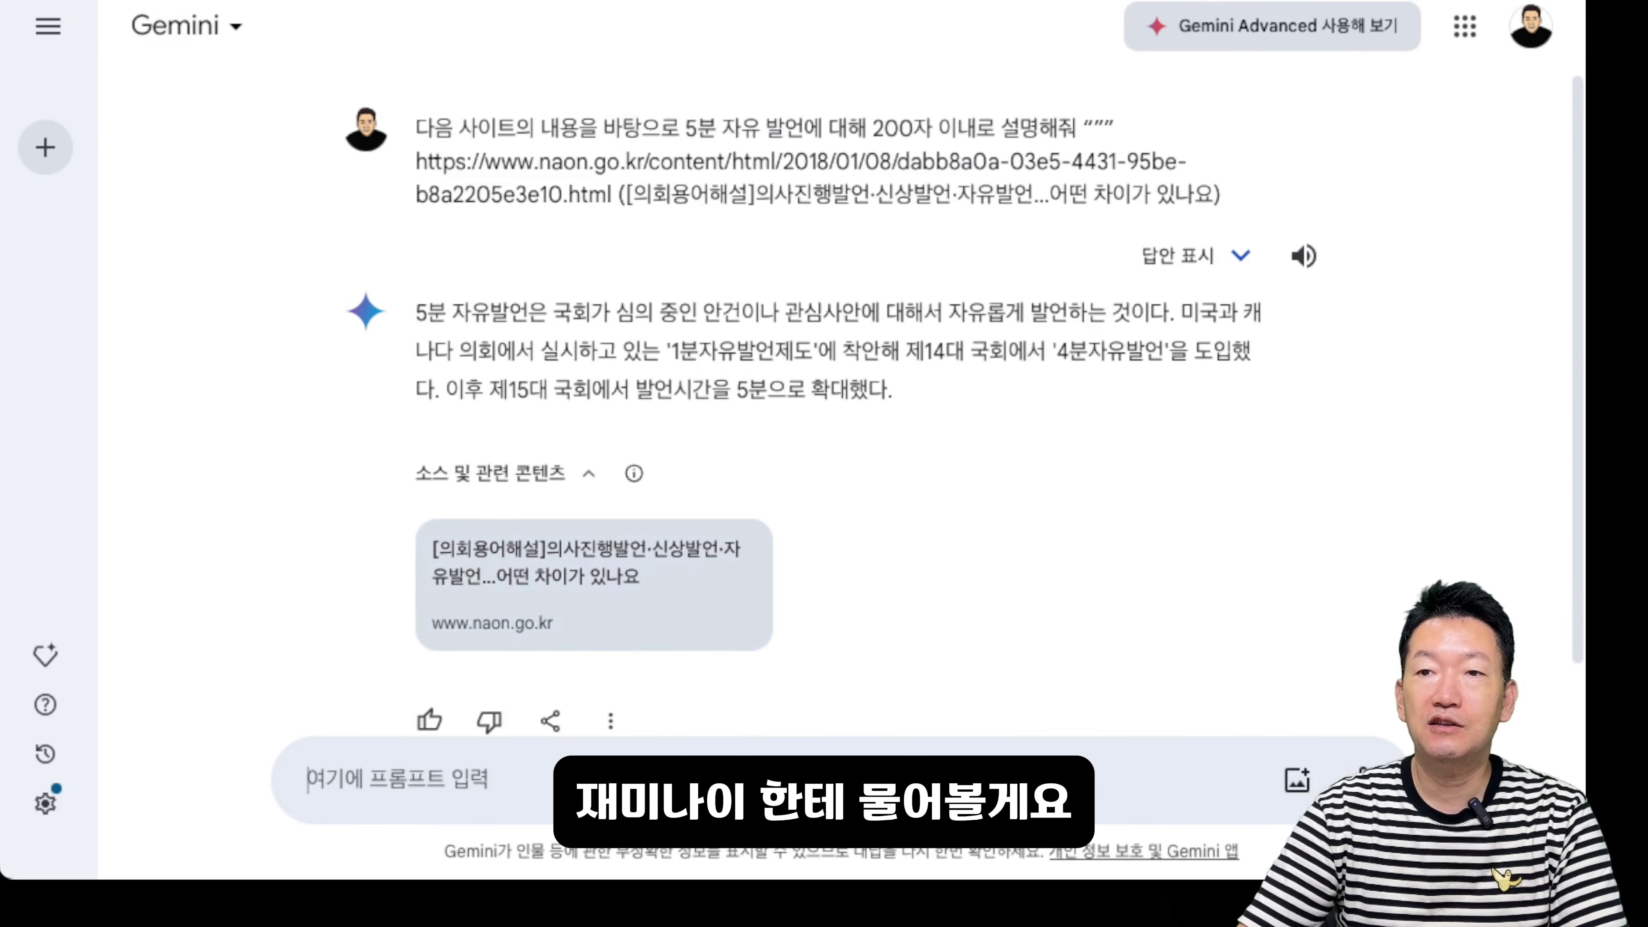
{"action": "left_click", "coordinate": [46, 147]}
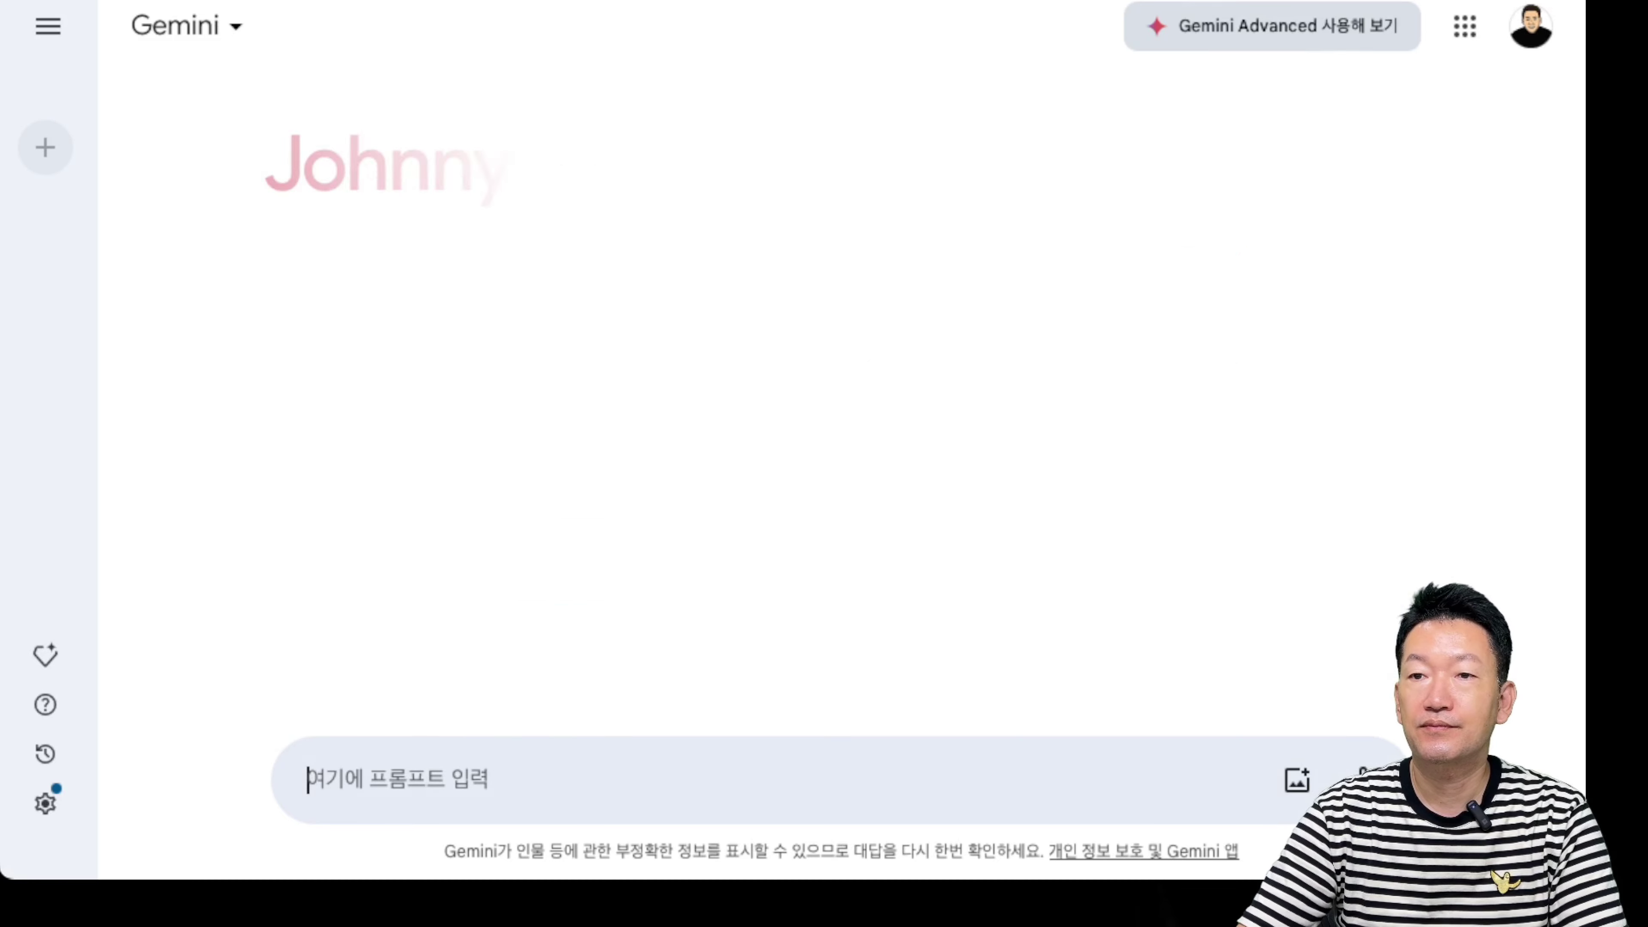
{"action": "key", "text": "super+v"}
{"action": "key", "text": "Return"}
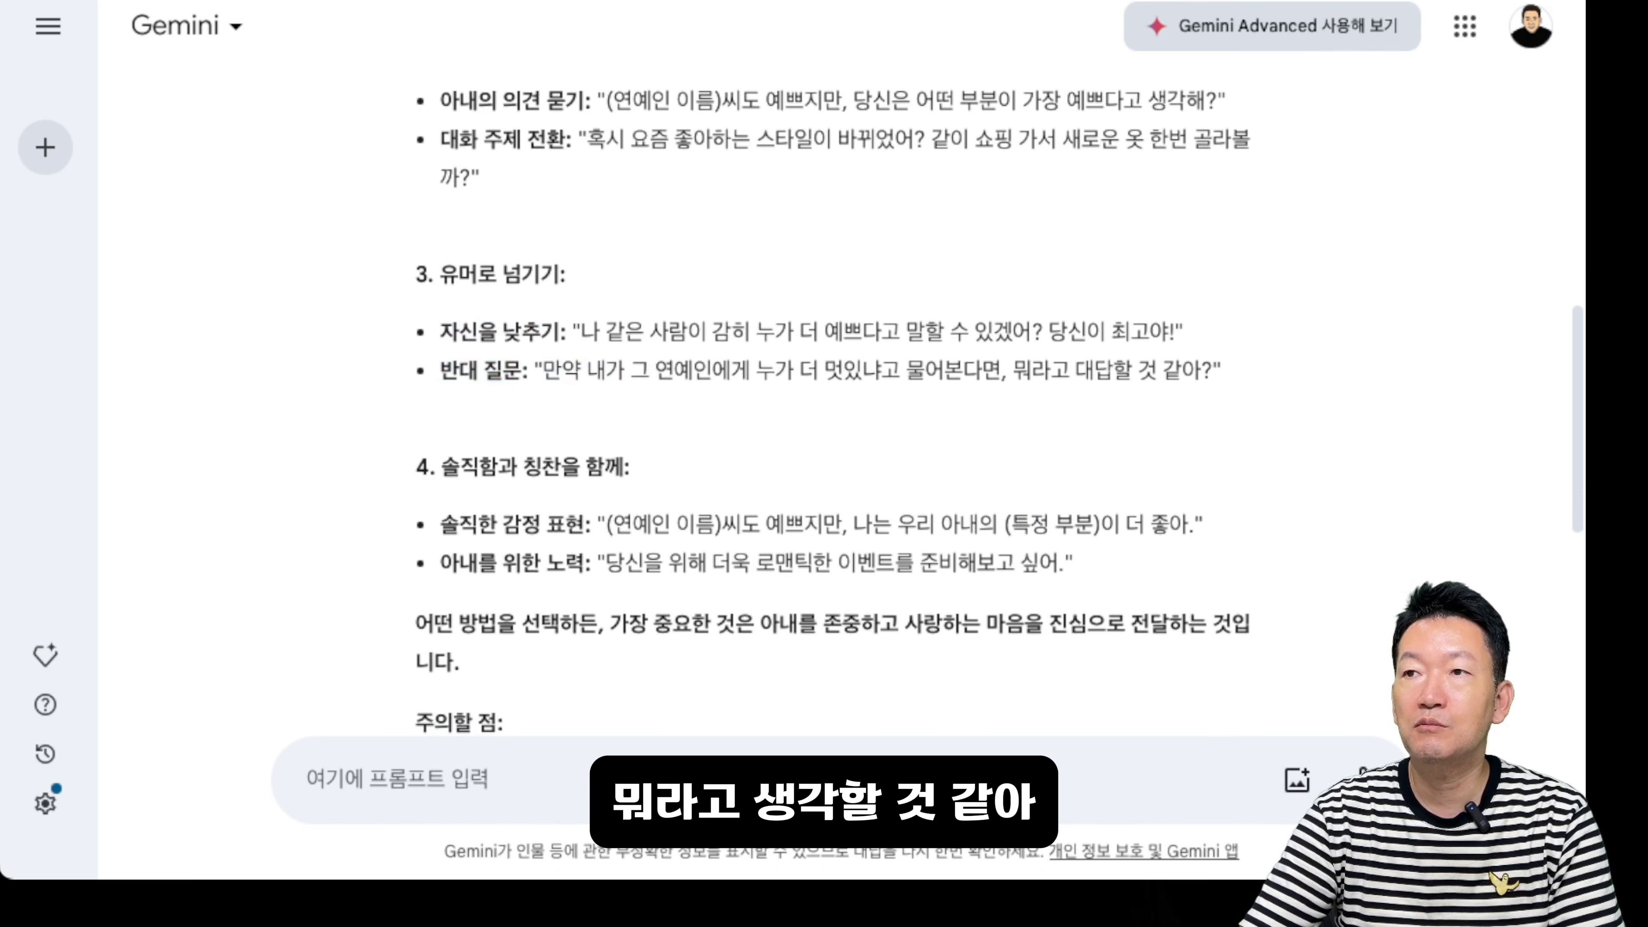
Read through Gemini's suggested replies to the wife's question, including the cautions (주의할 점) and the closing advice
{"action": "scroll", "coordinate": [824, 415], "scroll_direction": "down", "scroll_amount": 2}
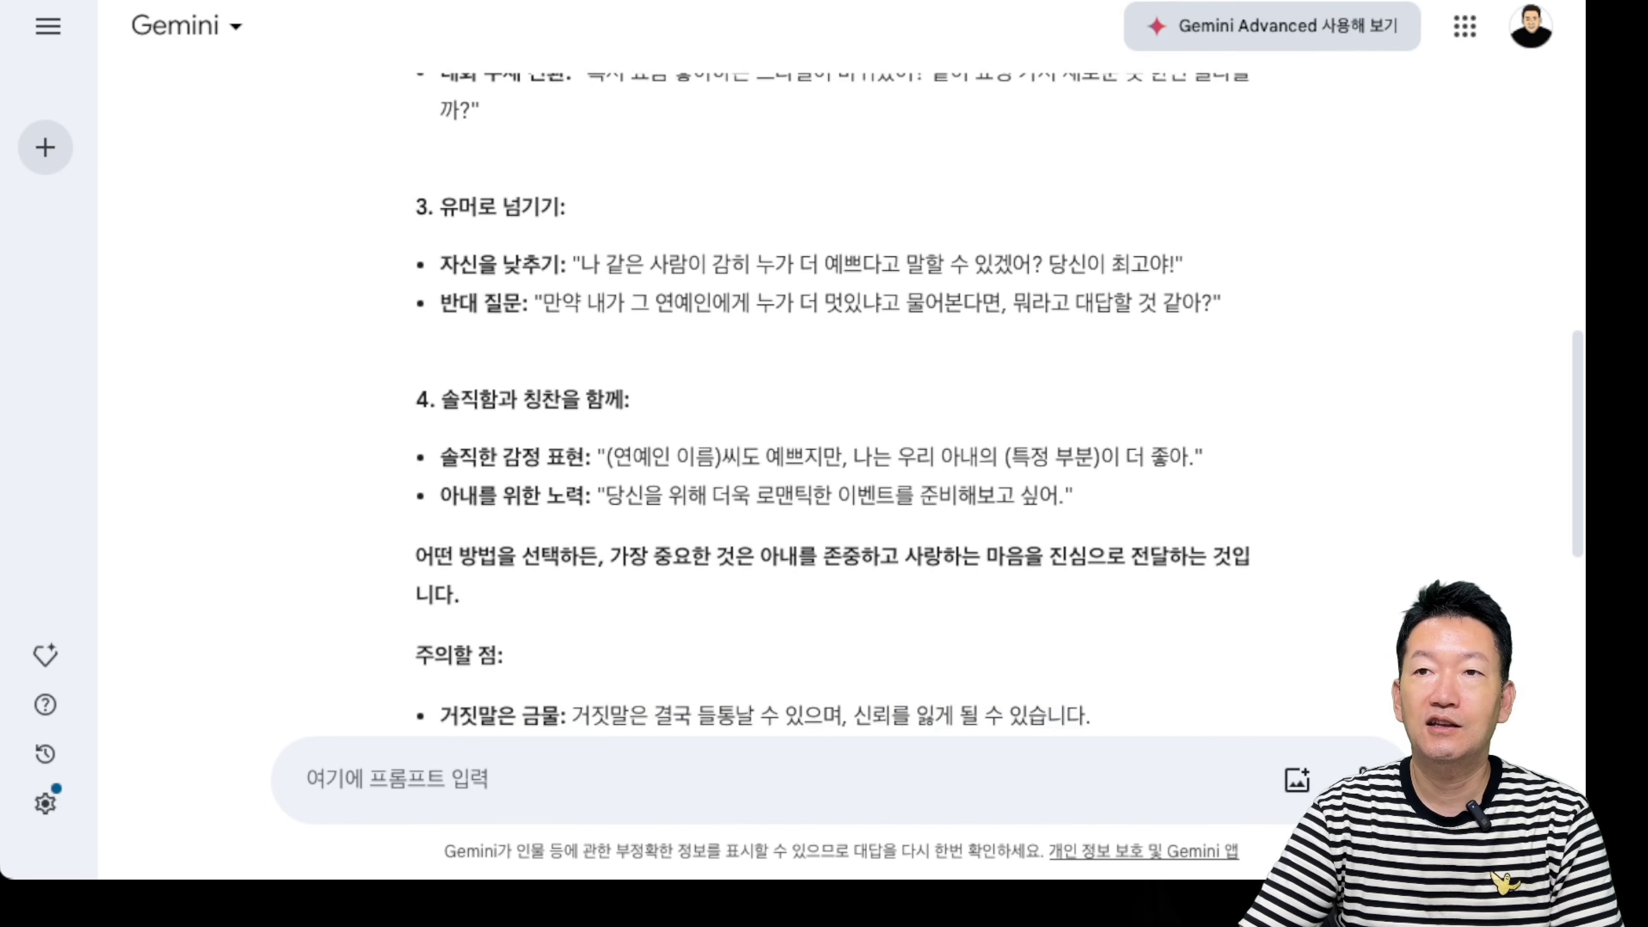
{"action": "scroll", "coordinate": [824, 415], "scroll_direction": "down", "scroll_amount": 1}
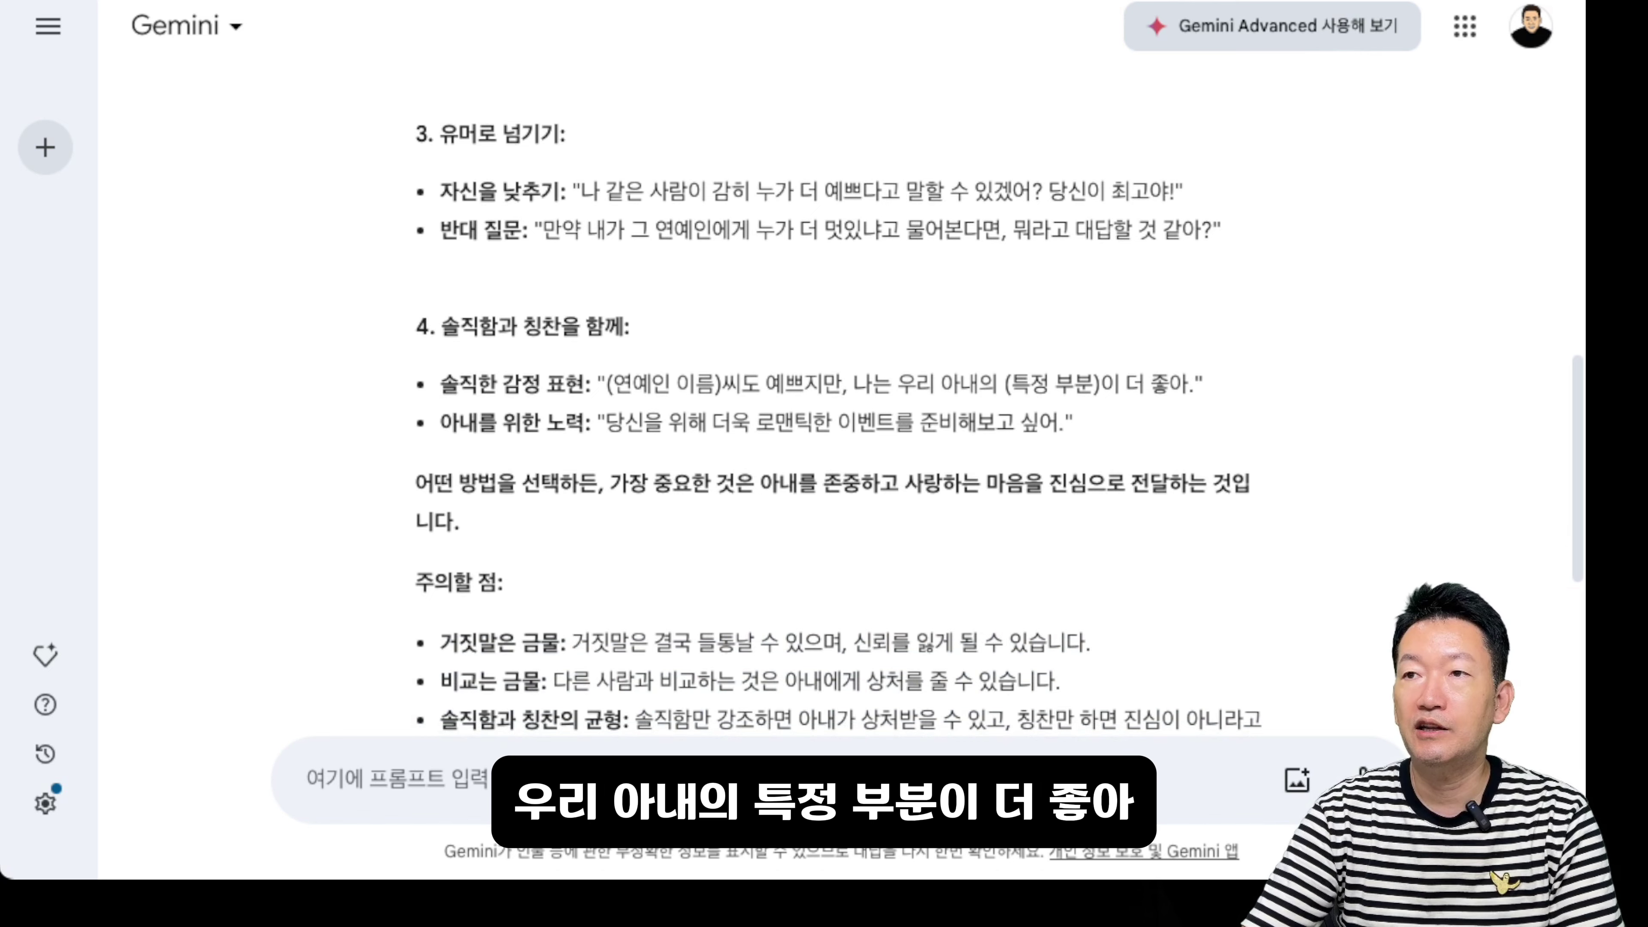
{"action": "scroll", "coordinate": [824, 403], "scroll_direction": "down", "scroll_amount": 2}
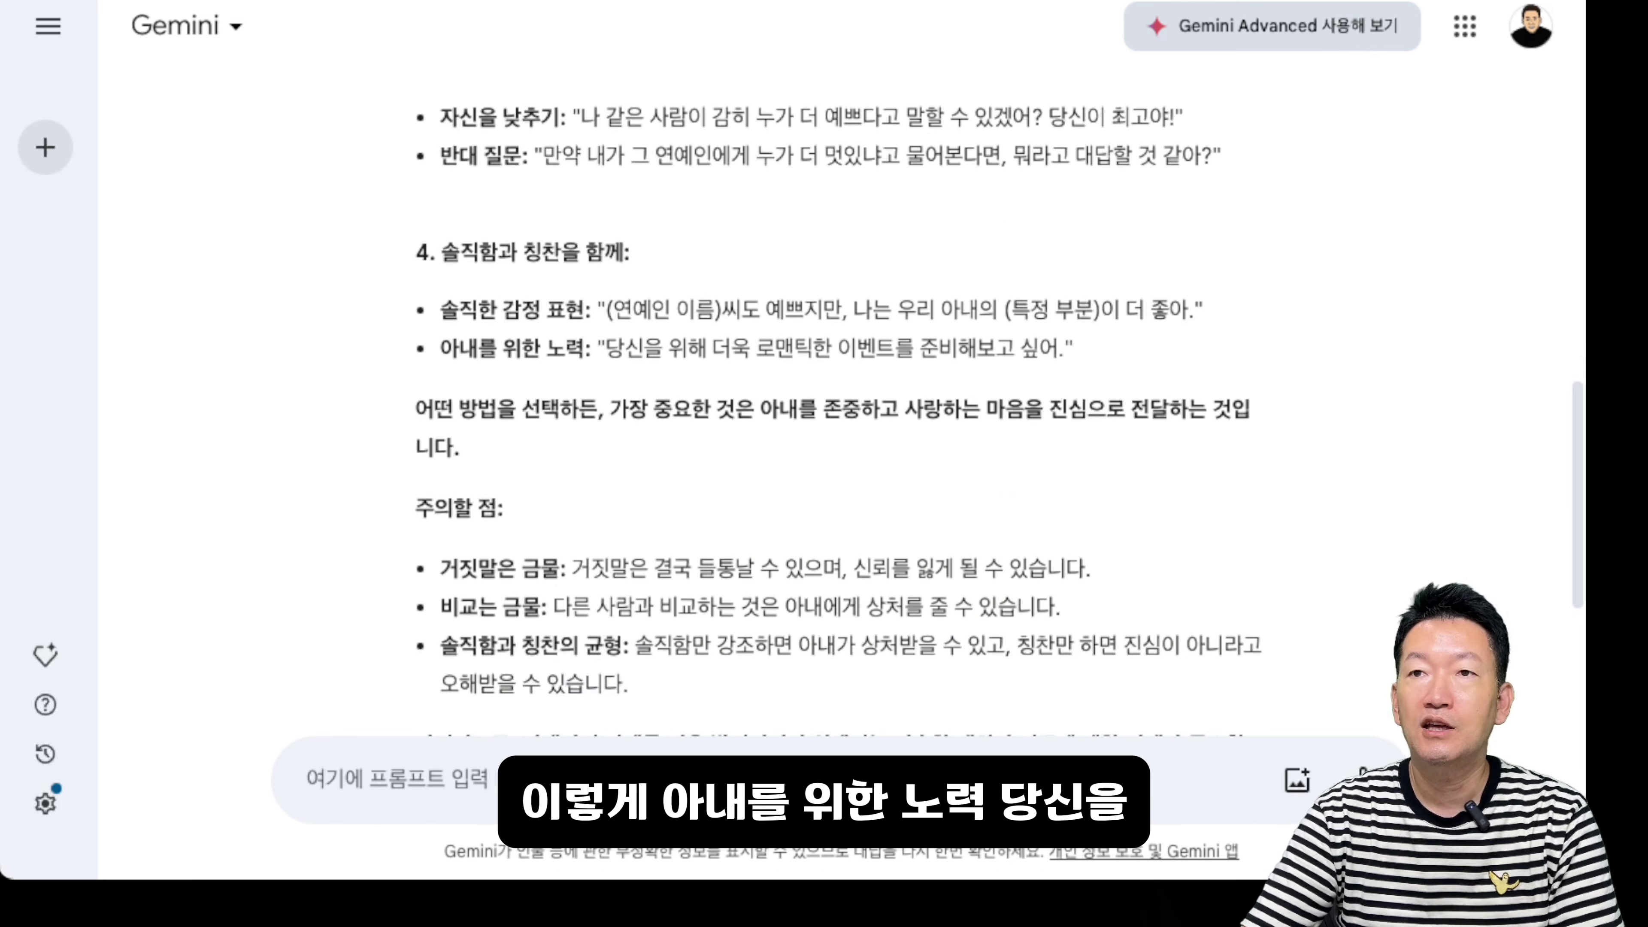
{"action": "left_click_drag", "start_coordinate": [624, 349], "coordinate": [877, 349]}
{"action": "left_click", "coordinate": [876, 348]}
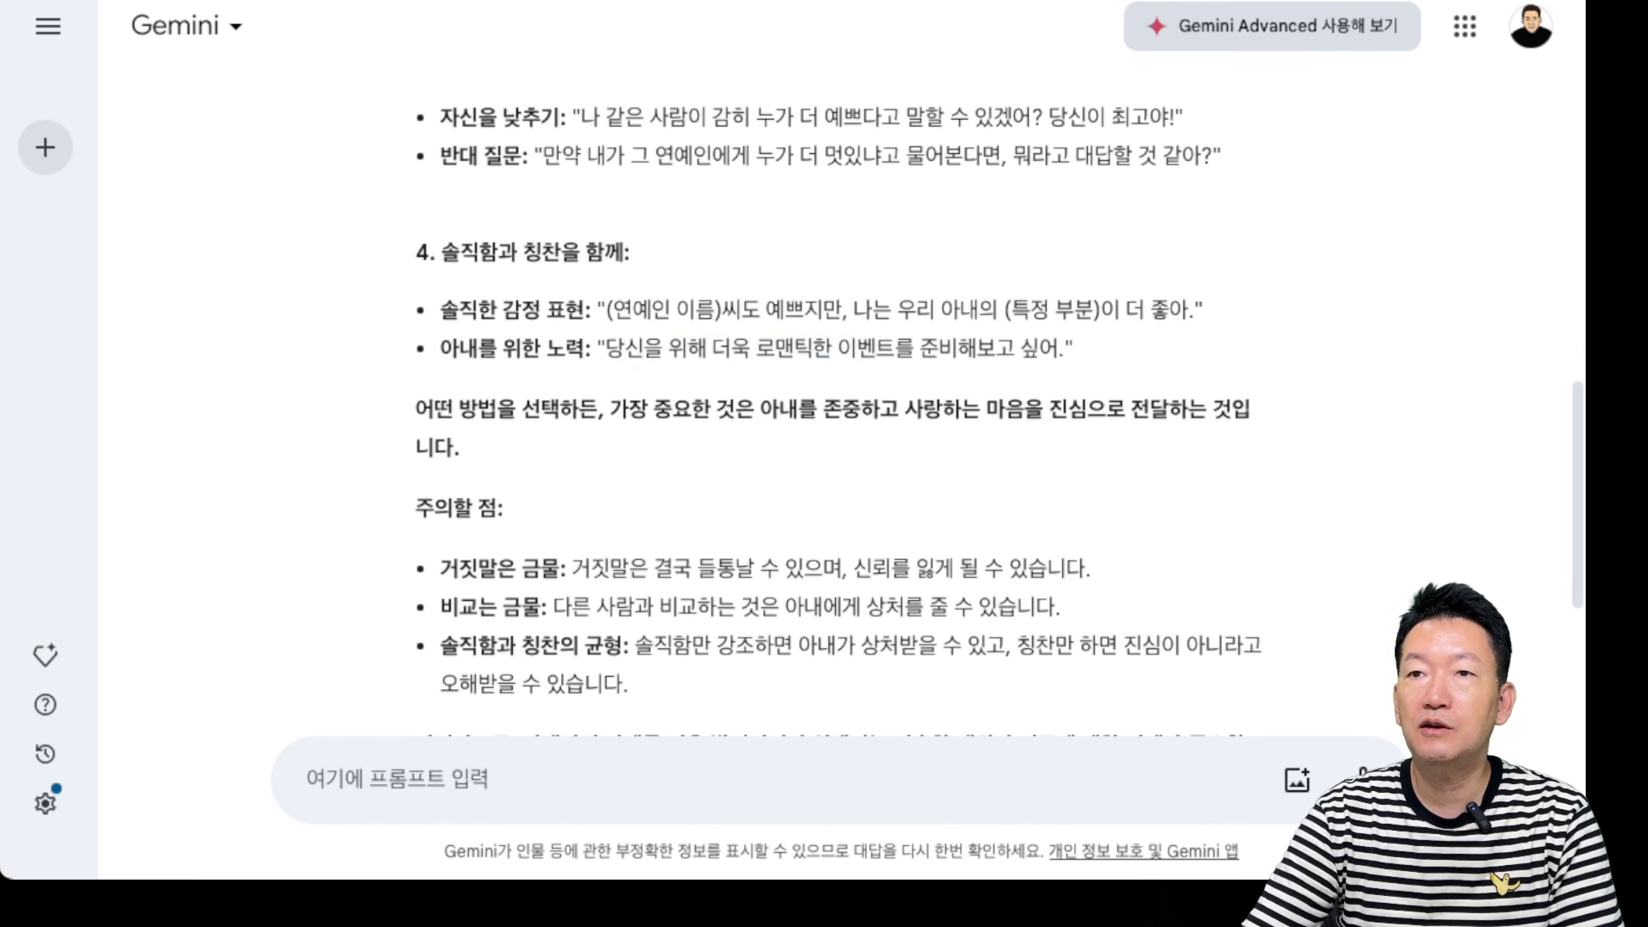
{"action": "scroll", "coordinate": [876, 403], "scroll_direction": "down", "scroll_amount": 1}
{"action": "scroll", "coordinate": [877, 402], "scroll_direction": "down", "scroll_amount": 1}
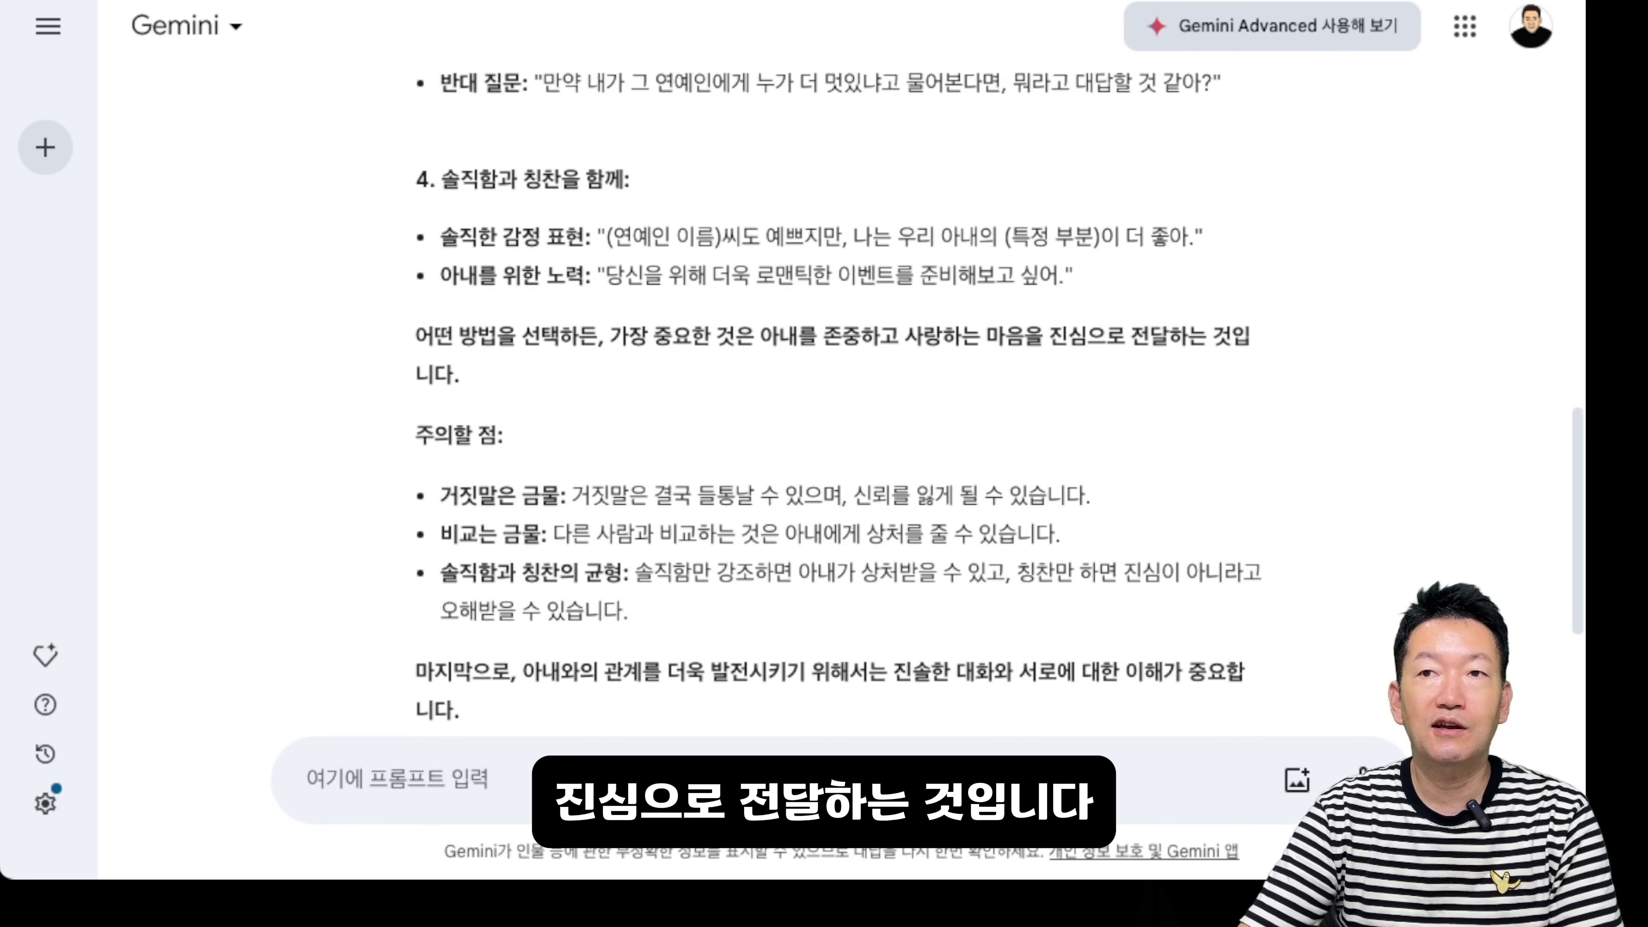
{"action": "scroll", "coordinate": [837, 403], "scroll_direction": "down", "scroll_amount": 3}
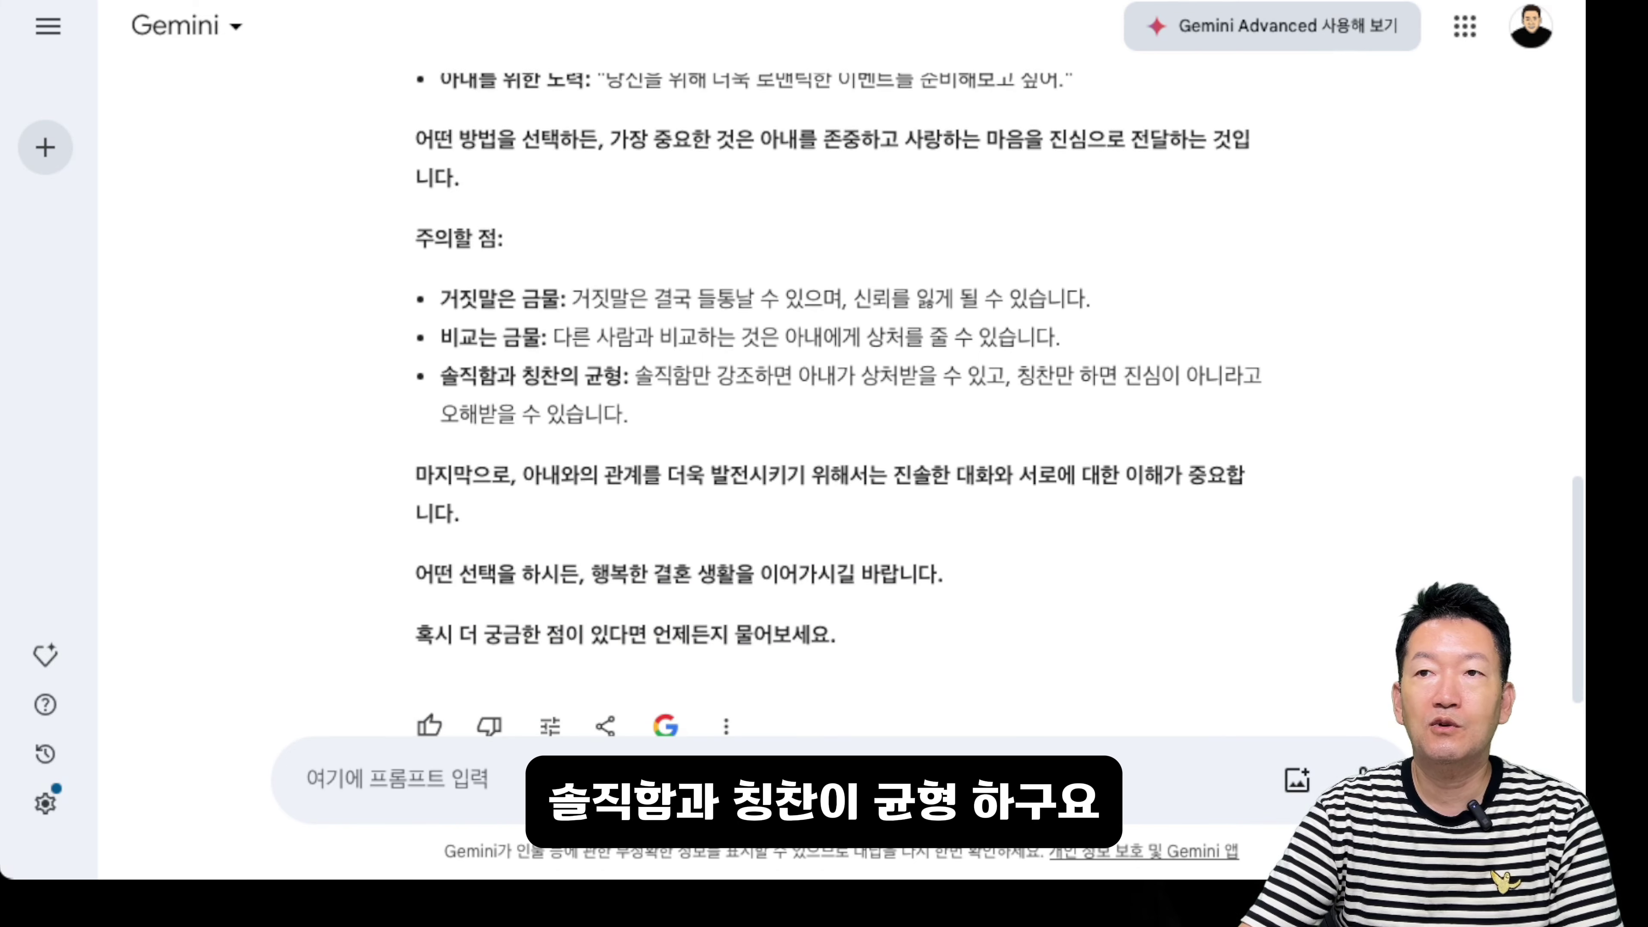
{"action": "scroll", "coordinate": [837, 403], "scroll_direction": "down", "scroll_amount": 1}
{"action": "scroll", "coordinate": [837, 402], "scroll_direction": "down", "scroll_amount": 1}
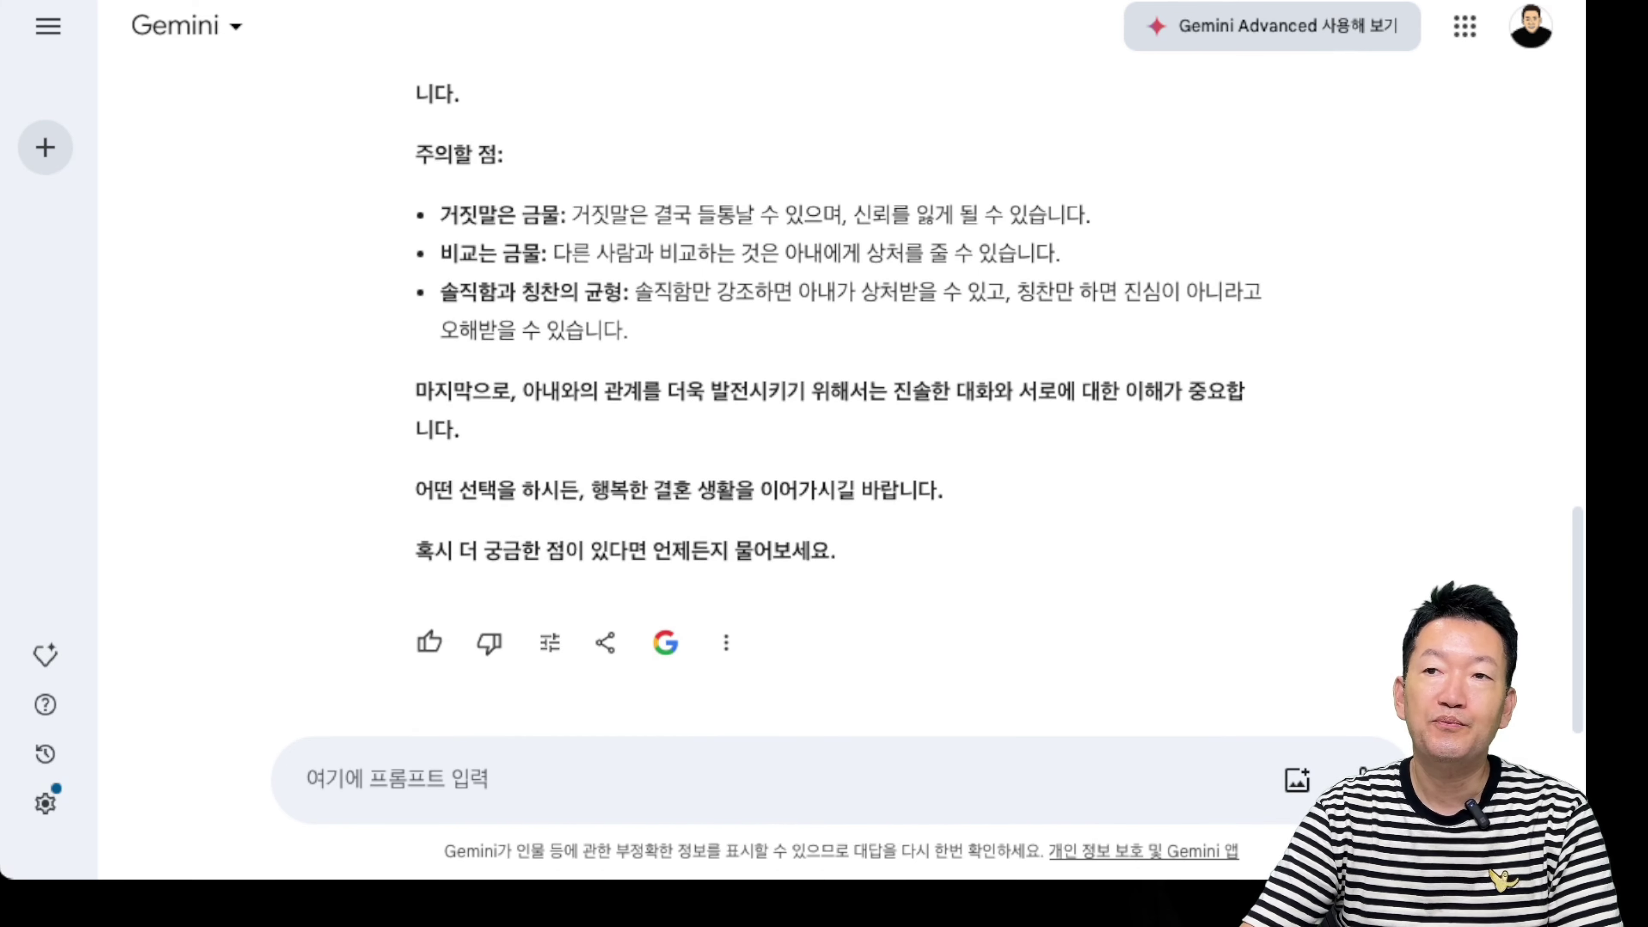
{"action": "scroll", "coordinate": [837, 402], "scroll_direction": "up", "scroll_amount": 2}
{"action": "scroll", "coordinate": [836, 403], "scroll_direction": "down", "scroll_amount": 2}
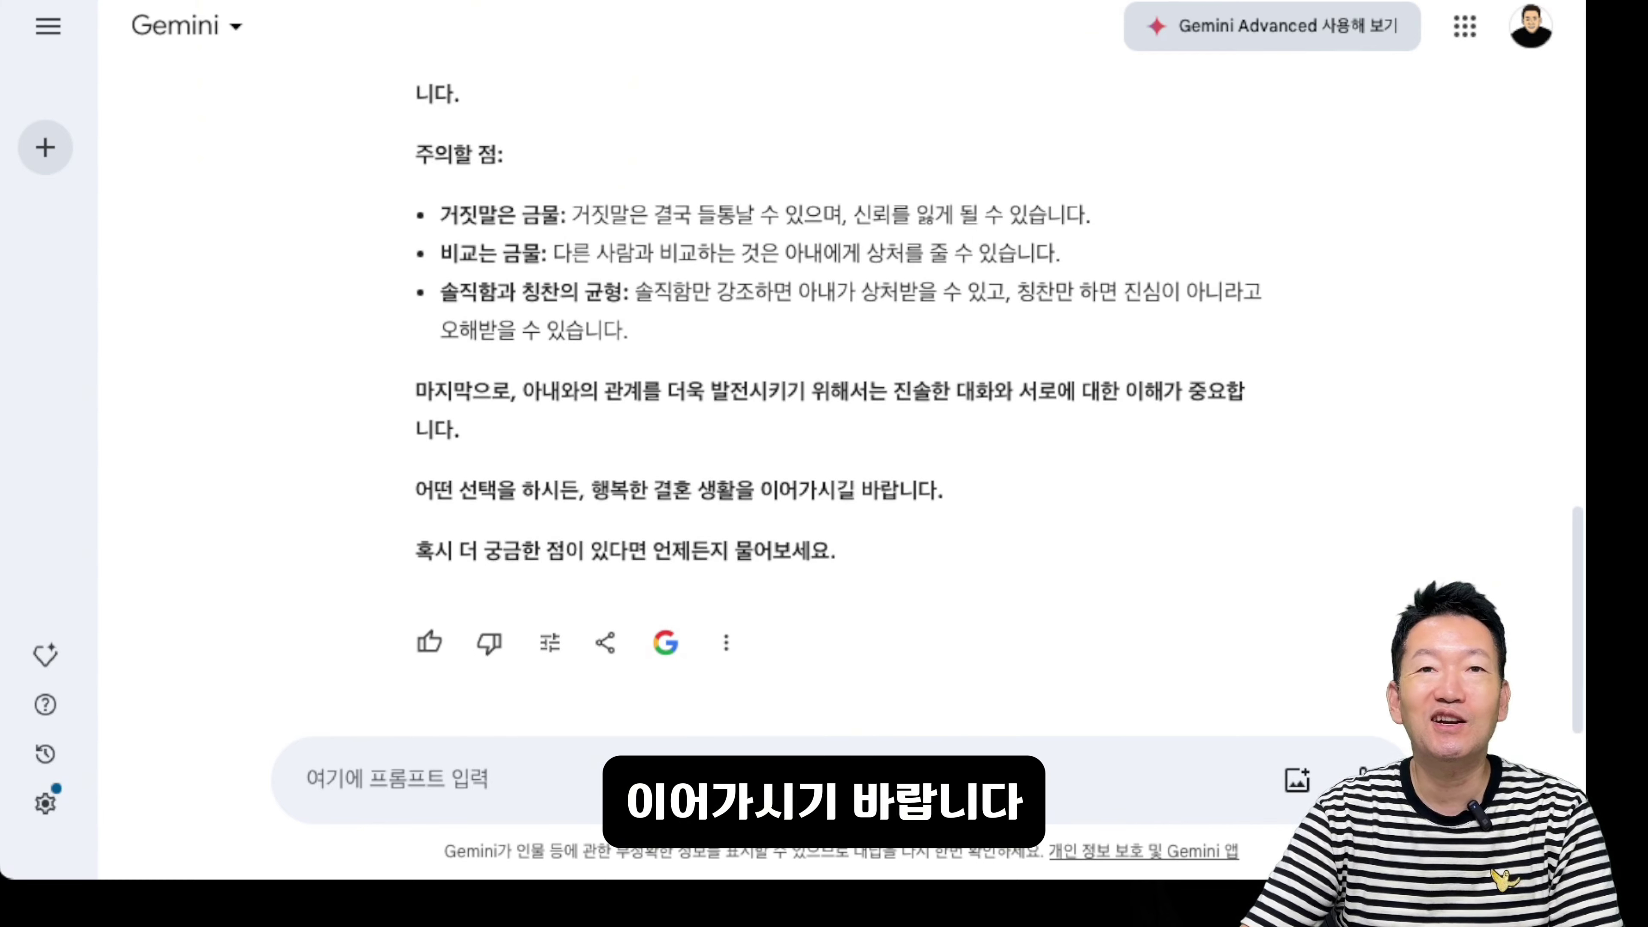
{"action": "scroll", "coordinate": [837, 402], "scroll_direction": "up", "scroll_amount": 15}
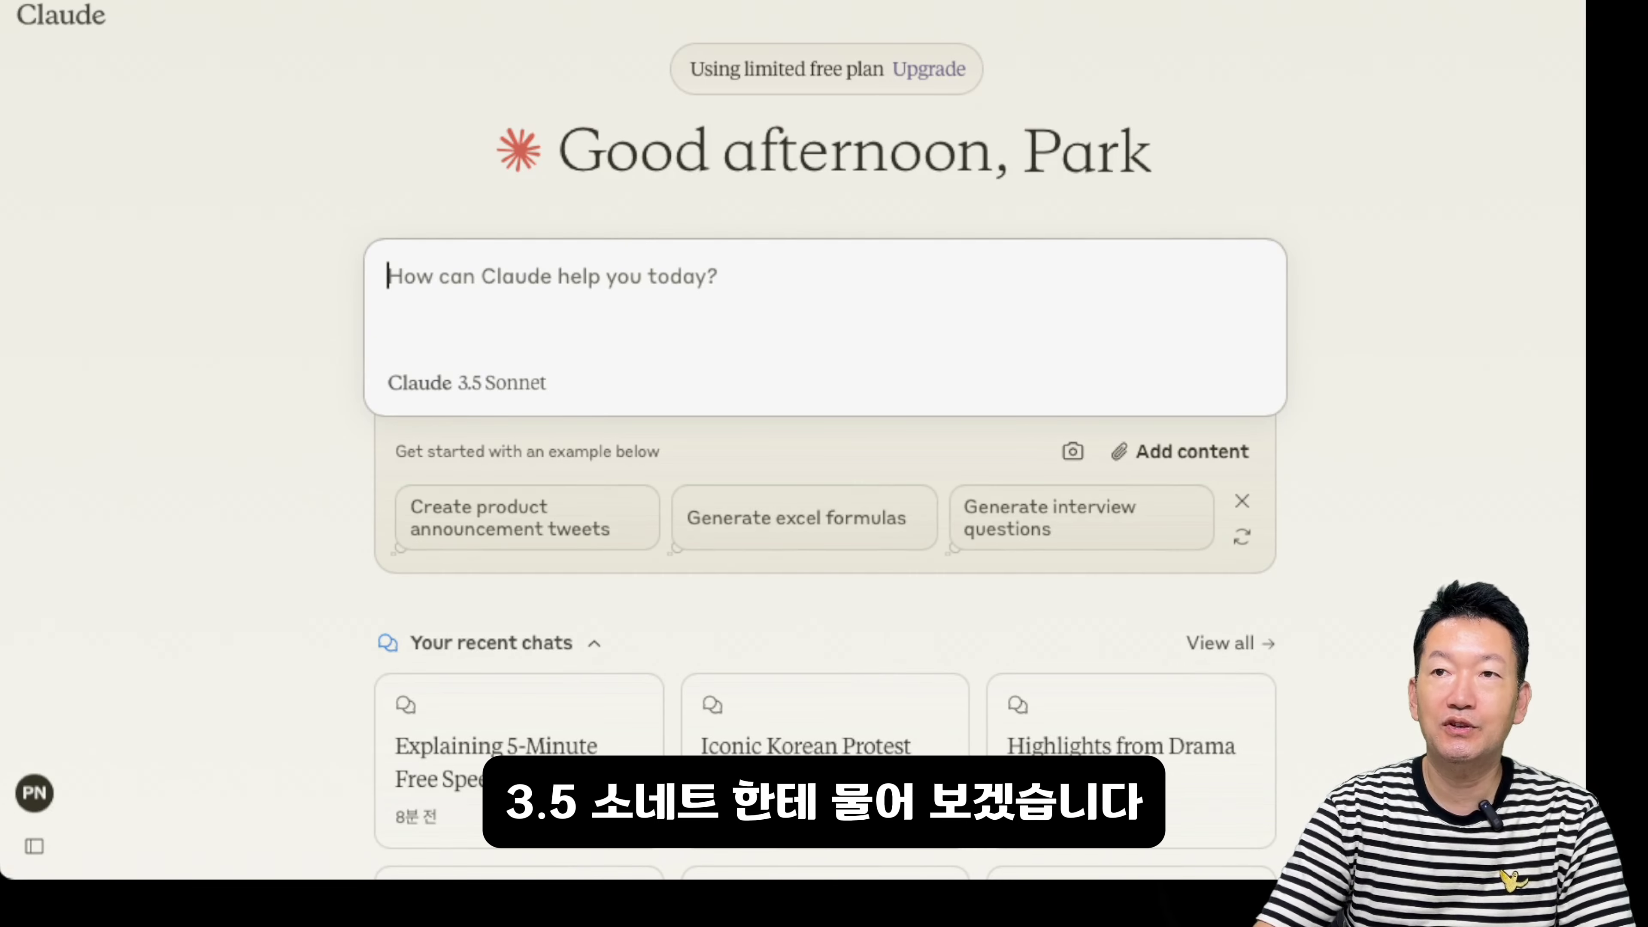
Submit the copied question about the wife and the celebrity photo to Claude 3.5 Sonnet and review its suggested replies
{"action": "key", "text": "ctrl+v"}
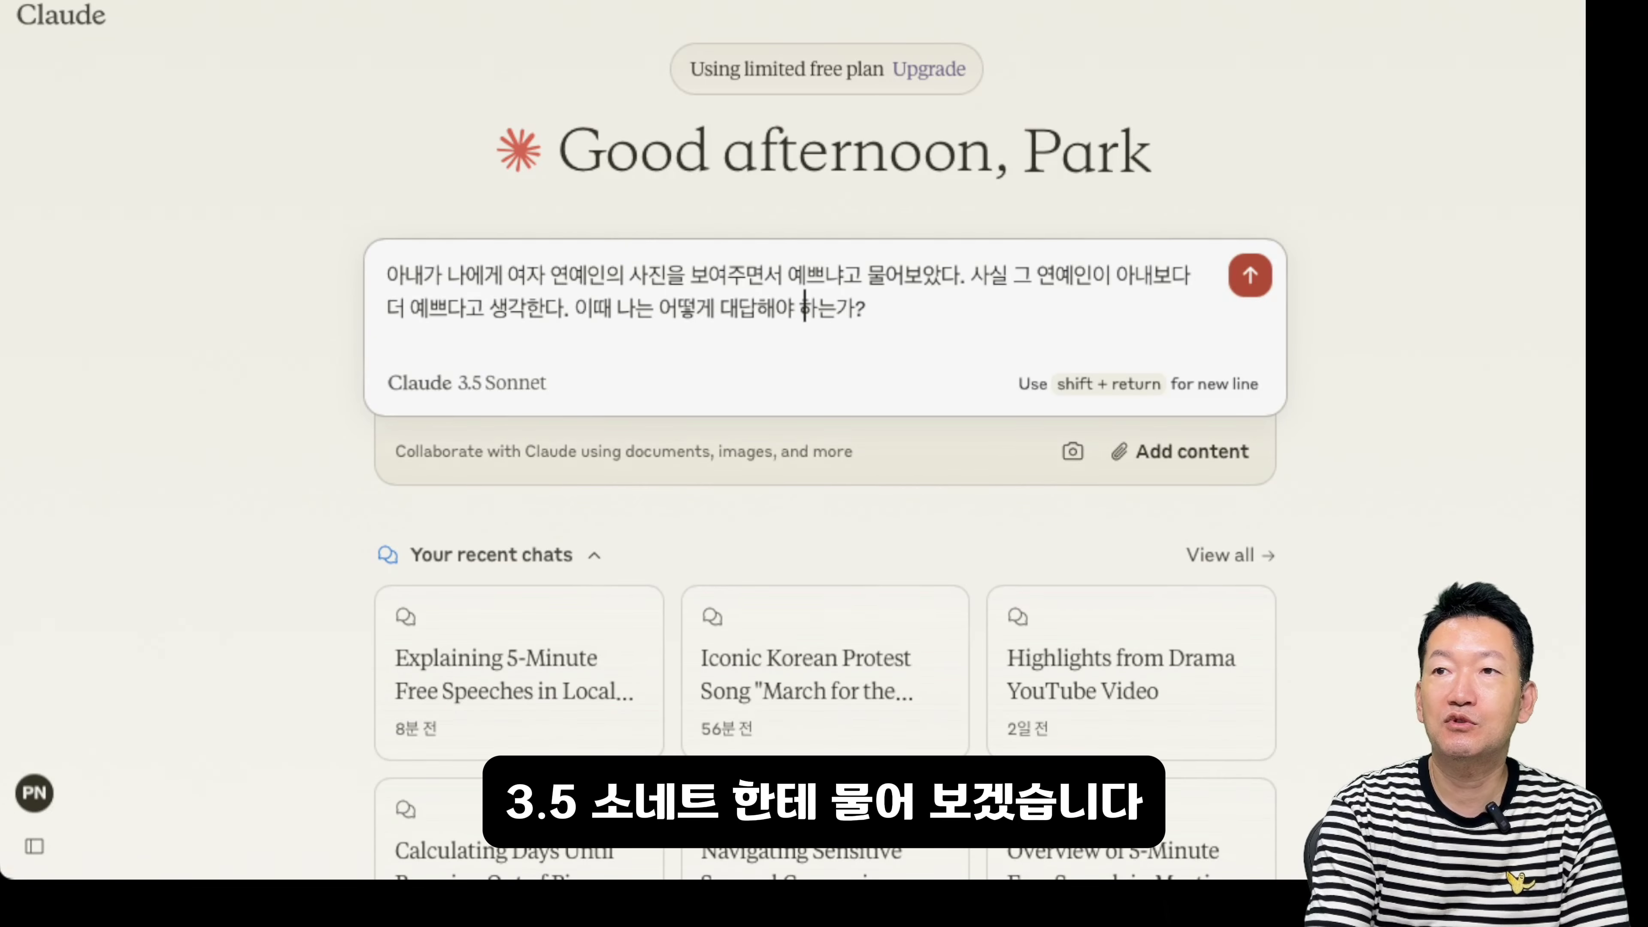
{"action": "key", "text": "Return"}
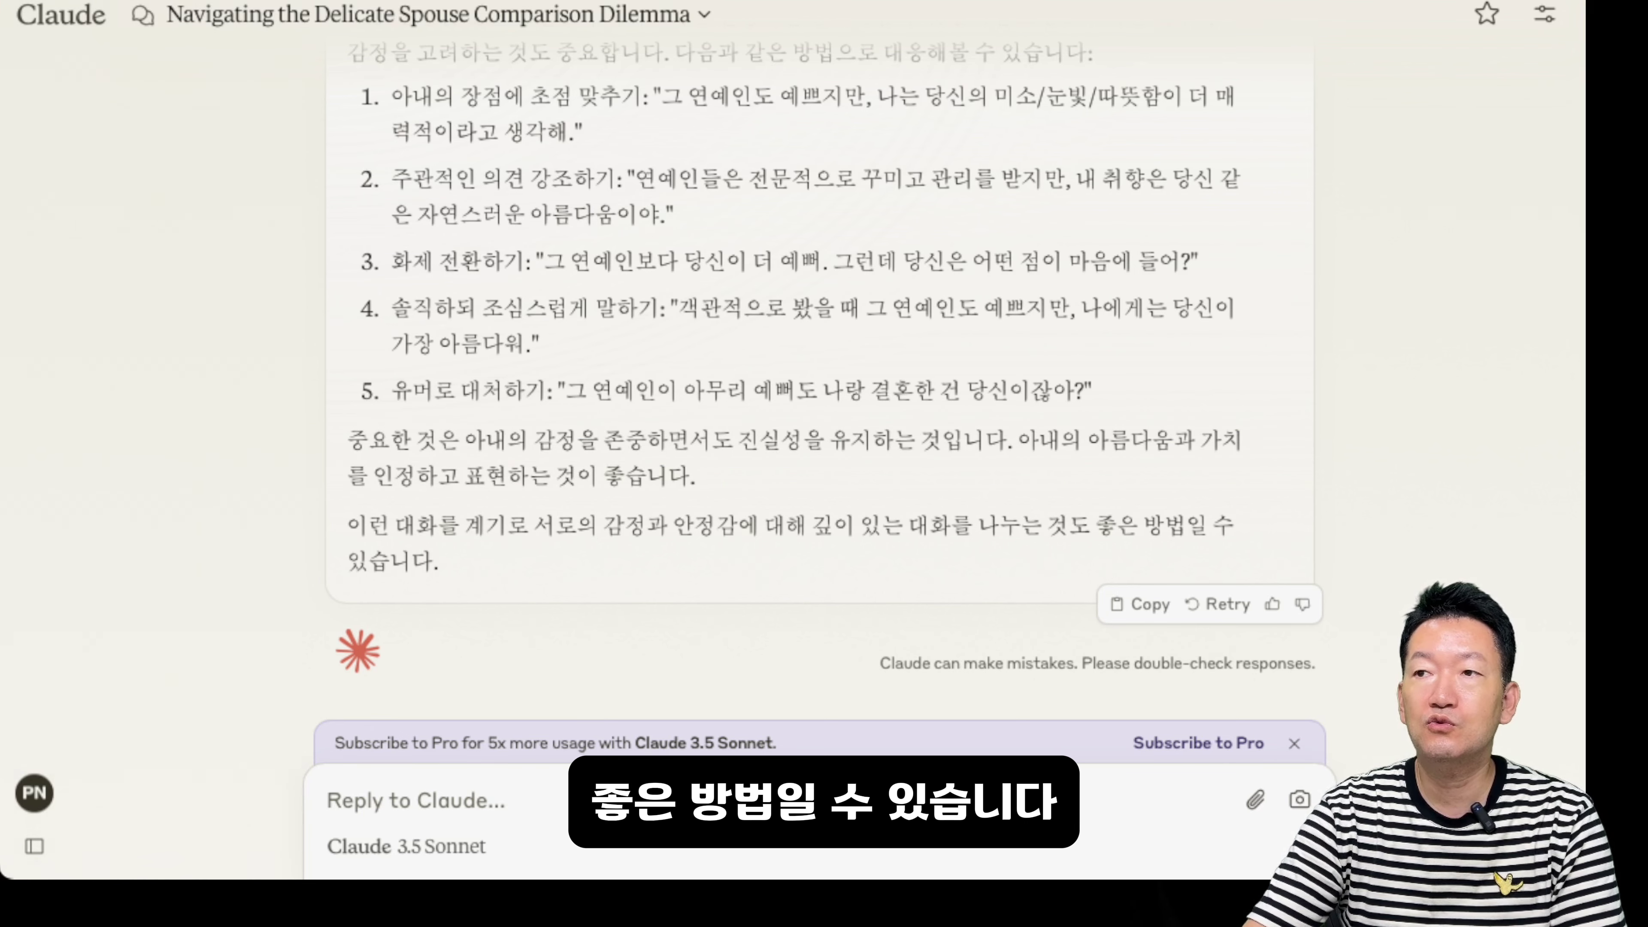
{"action": "scroll", "coordinate": [824, 363], "scroll_direction": "up", "scroll_amount": 1}
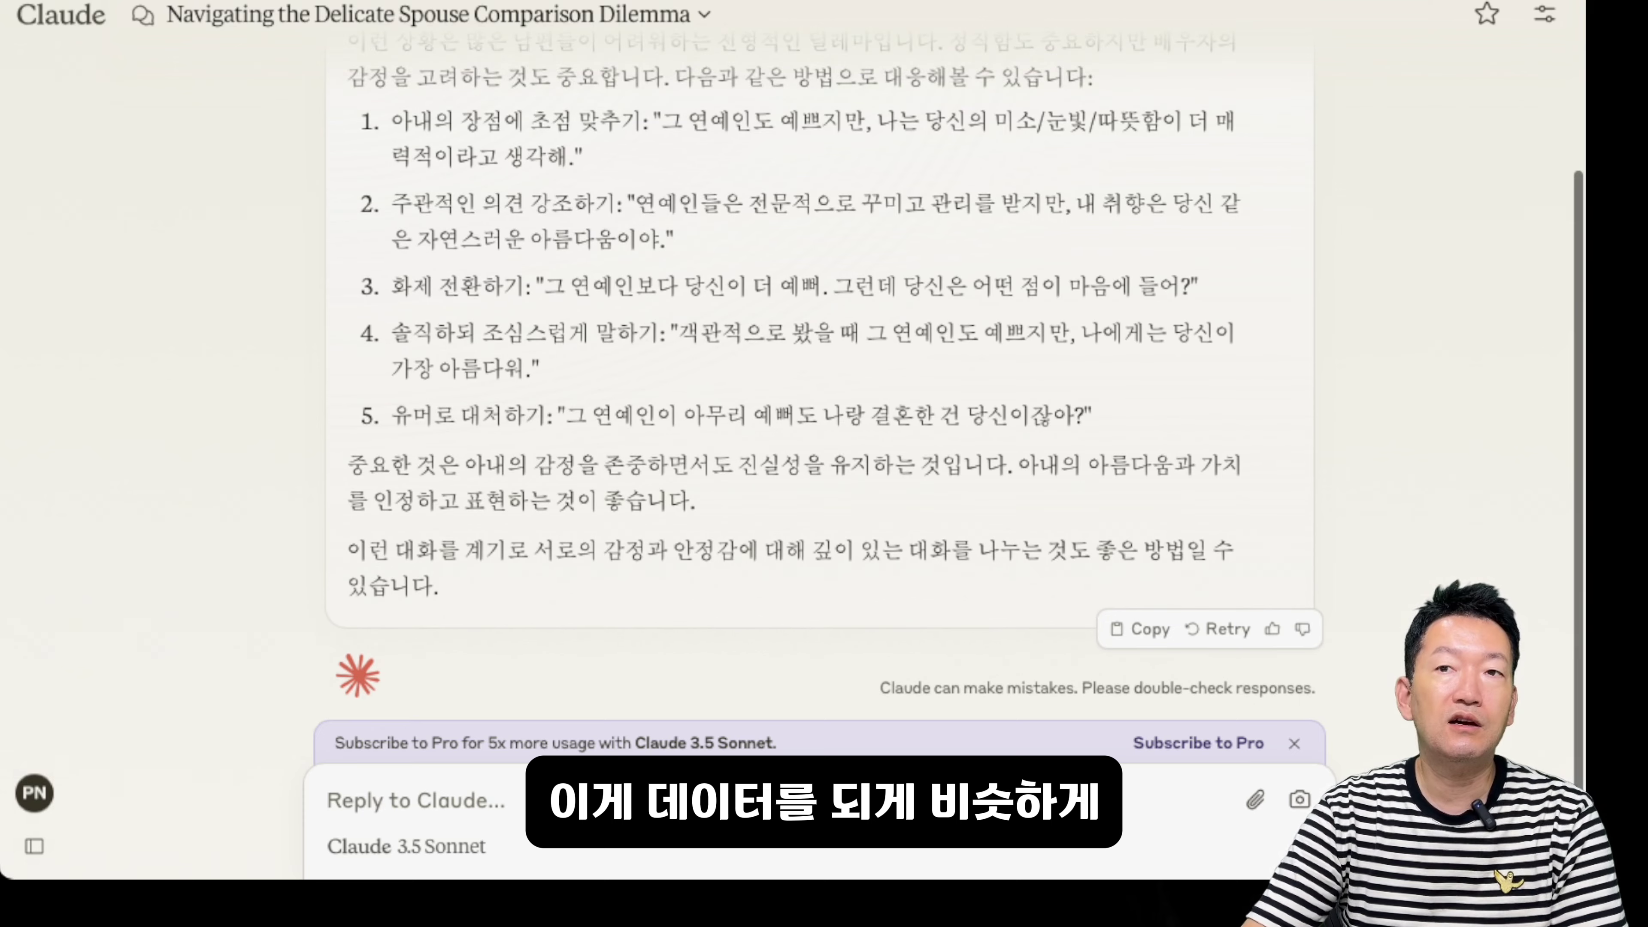
{"action": "scroll", "coordinate": [824, 363], "scroll_direction": "down", "scroll_amount": 1}
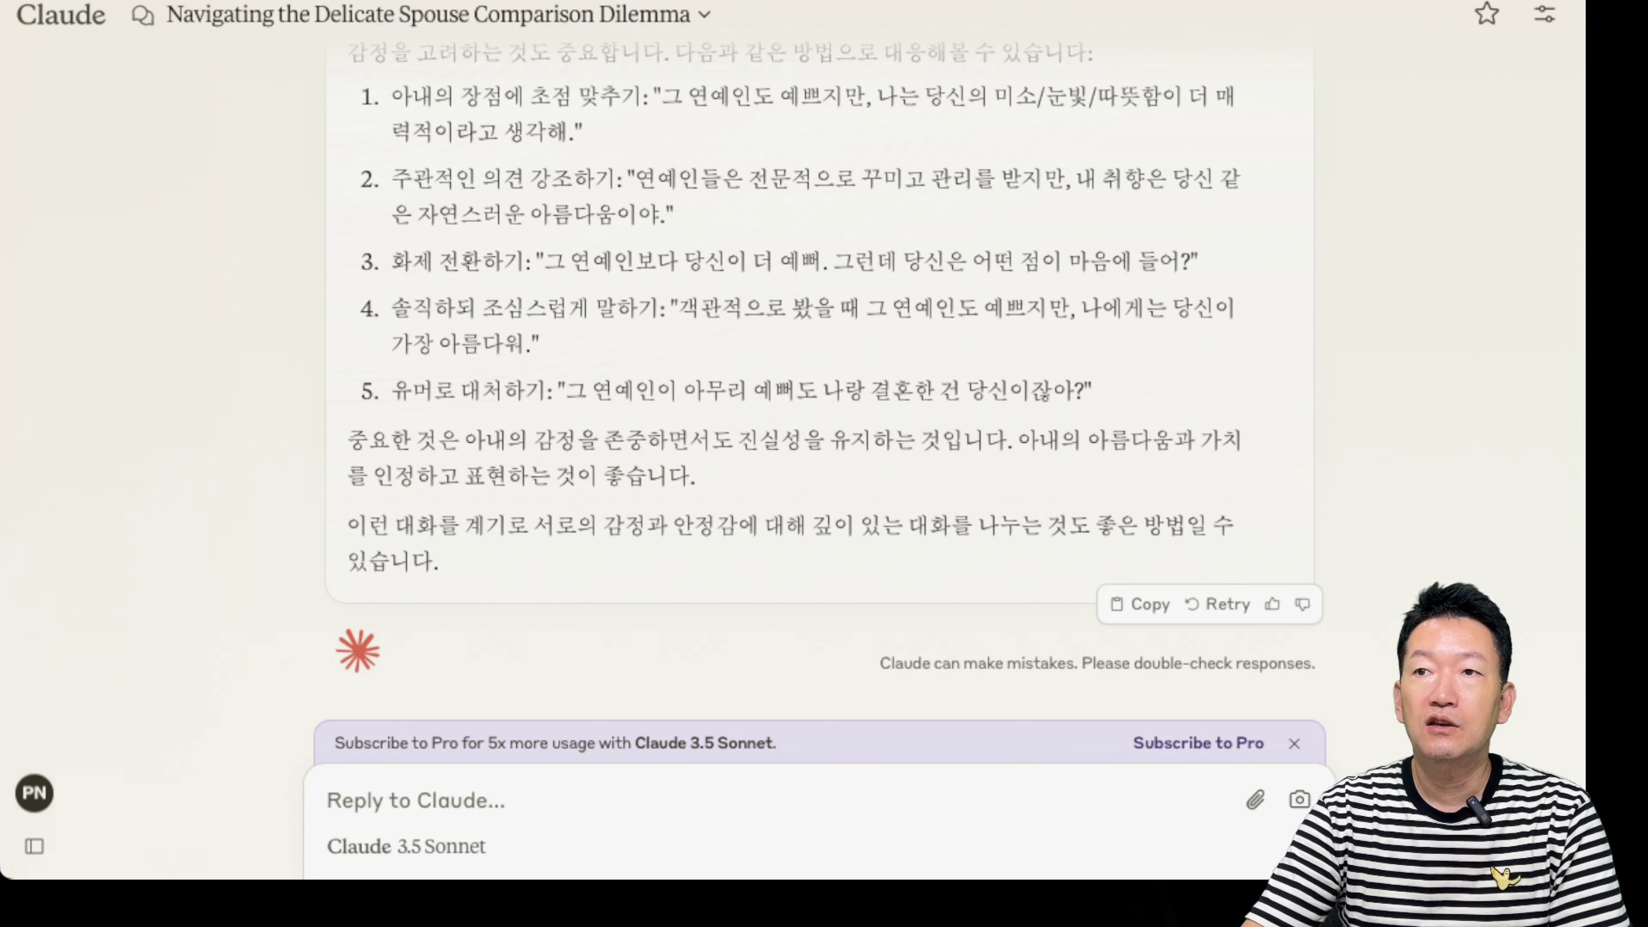
{"action": "left_click_drag", "start_coordinate": [464, 440], "coordinate": [920, 440]}
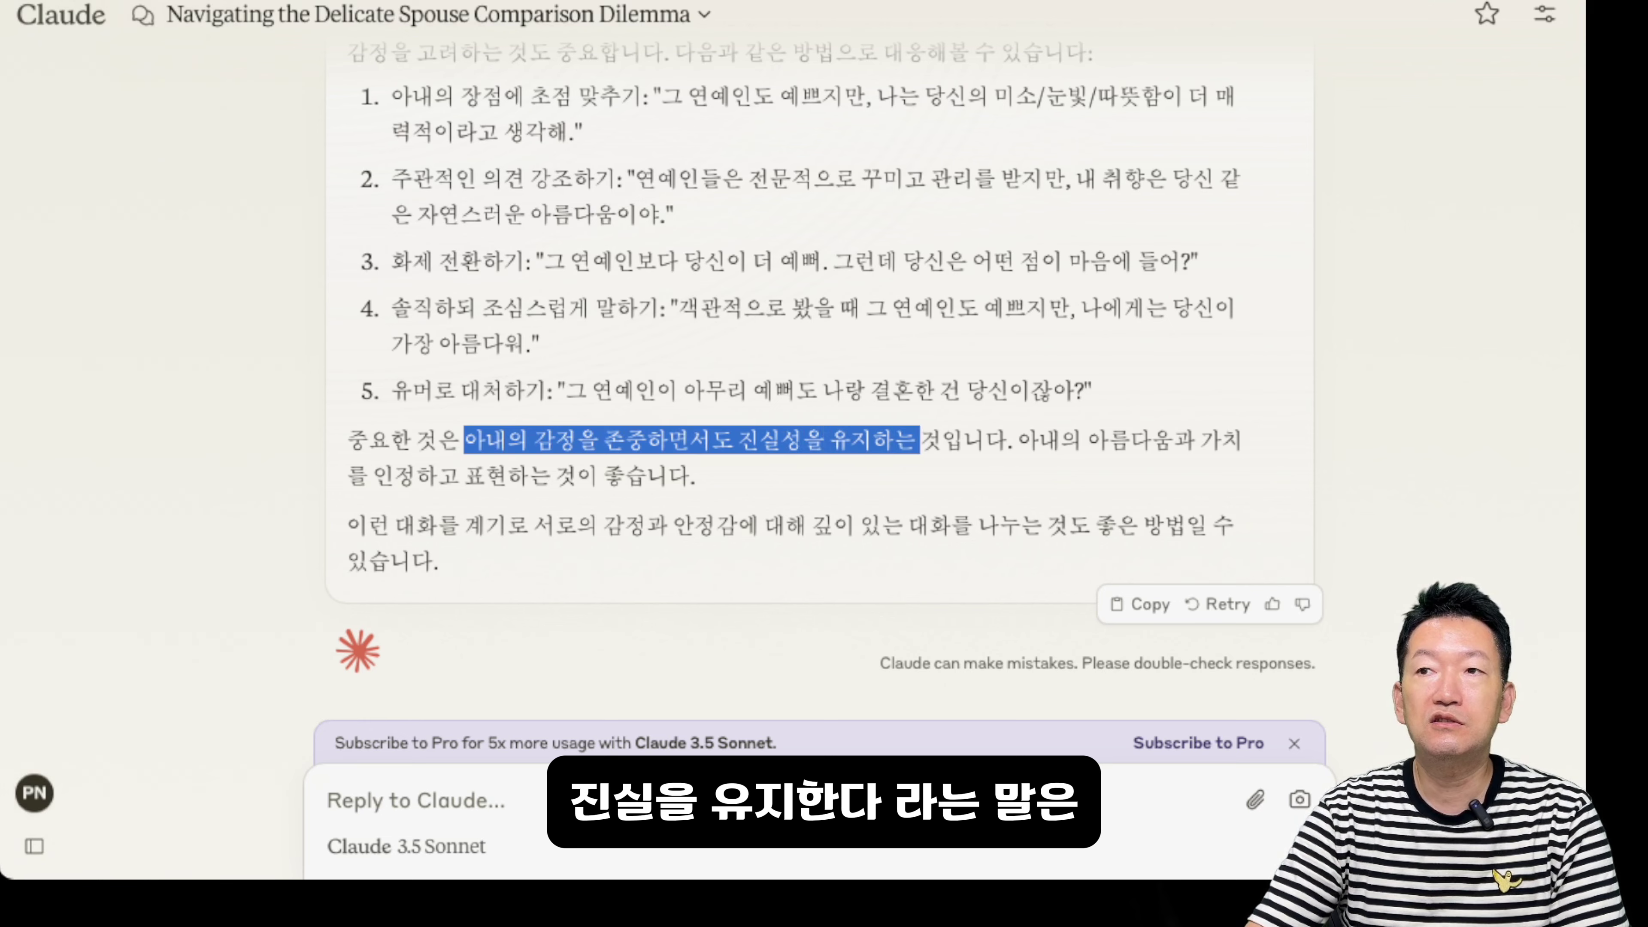
{"action": "left_click", "coordinate": [965, 442]}
{"action": "scroll", "coordinate": [820, 390], "scroll_direction": "up", "scroll_amount": 3}
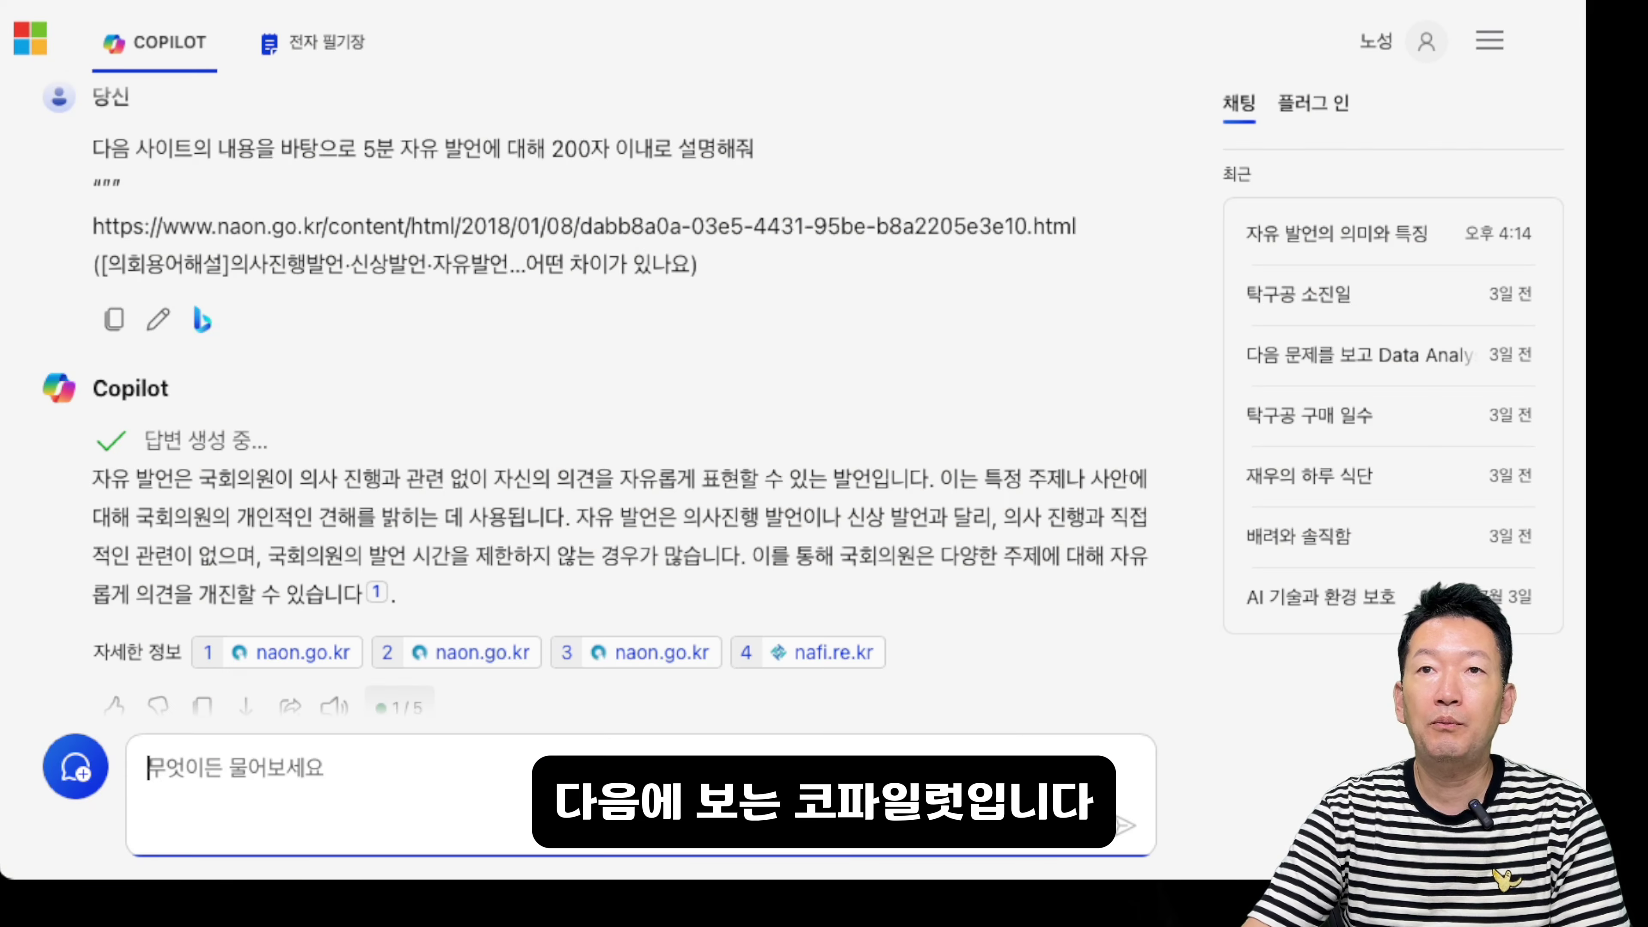
In a new Copilot chat, ask "아내가 나에게 여자 연예인의 사진을 보여주면서 예쁘냐고 물어보았다. 사실 그 연예인이 아내보다 더 예쁘다고 생각한다. 이때 나는 어떻게 대답해야 하는가?"
{"action": "left_click", "coordinate": [75, 766]}
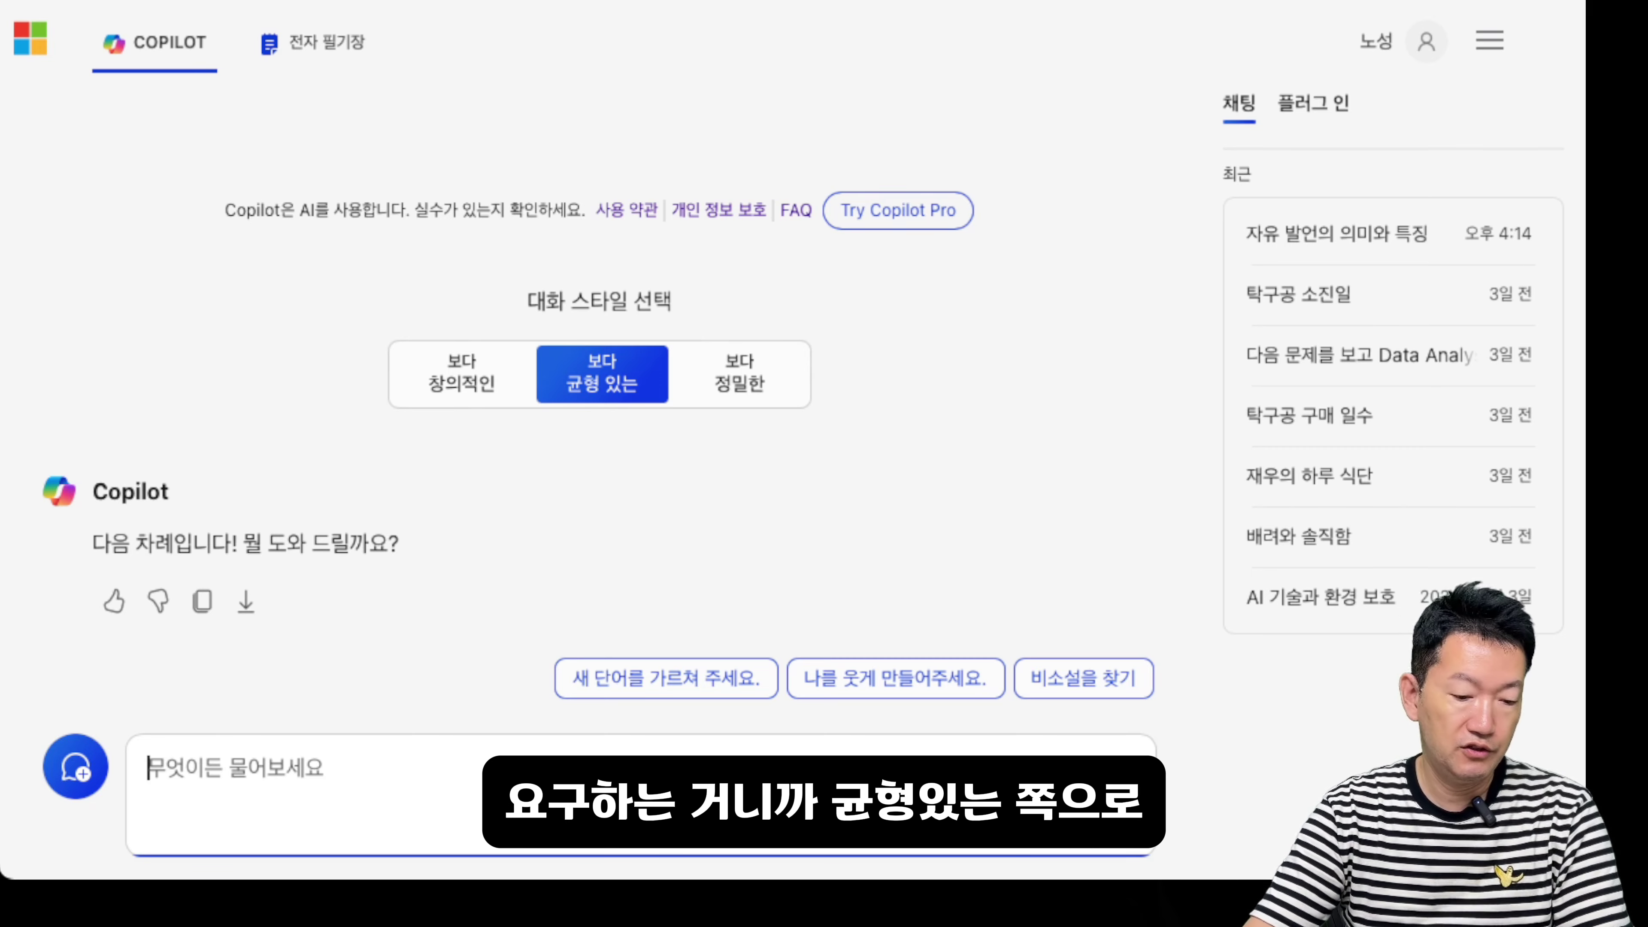
{"action": "type", "text": "아내가 나에게 여자 연예인의 사진을 보여주면서 예쁘냐고 물어보았다. 사실 그 연예인이 아내보다 더 예쁘다고 생각한다. 이제 나는 어떻게 대답해야 하는가?"}
{"action": "key", "text": "Return"}
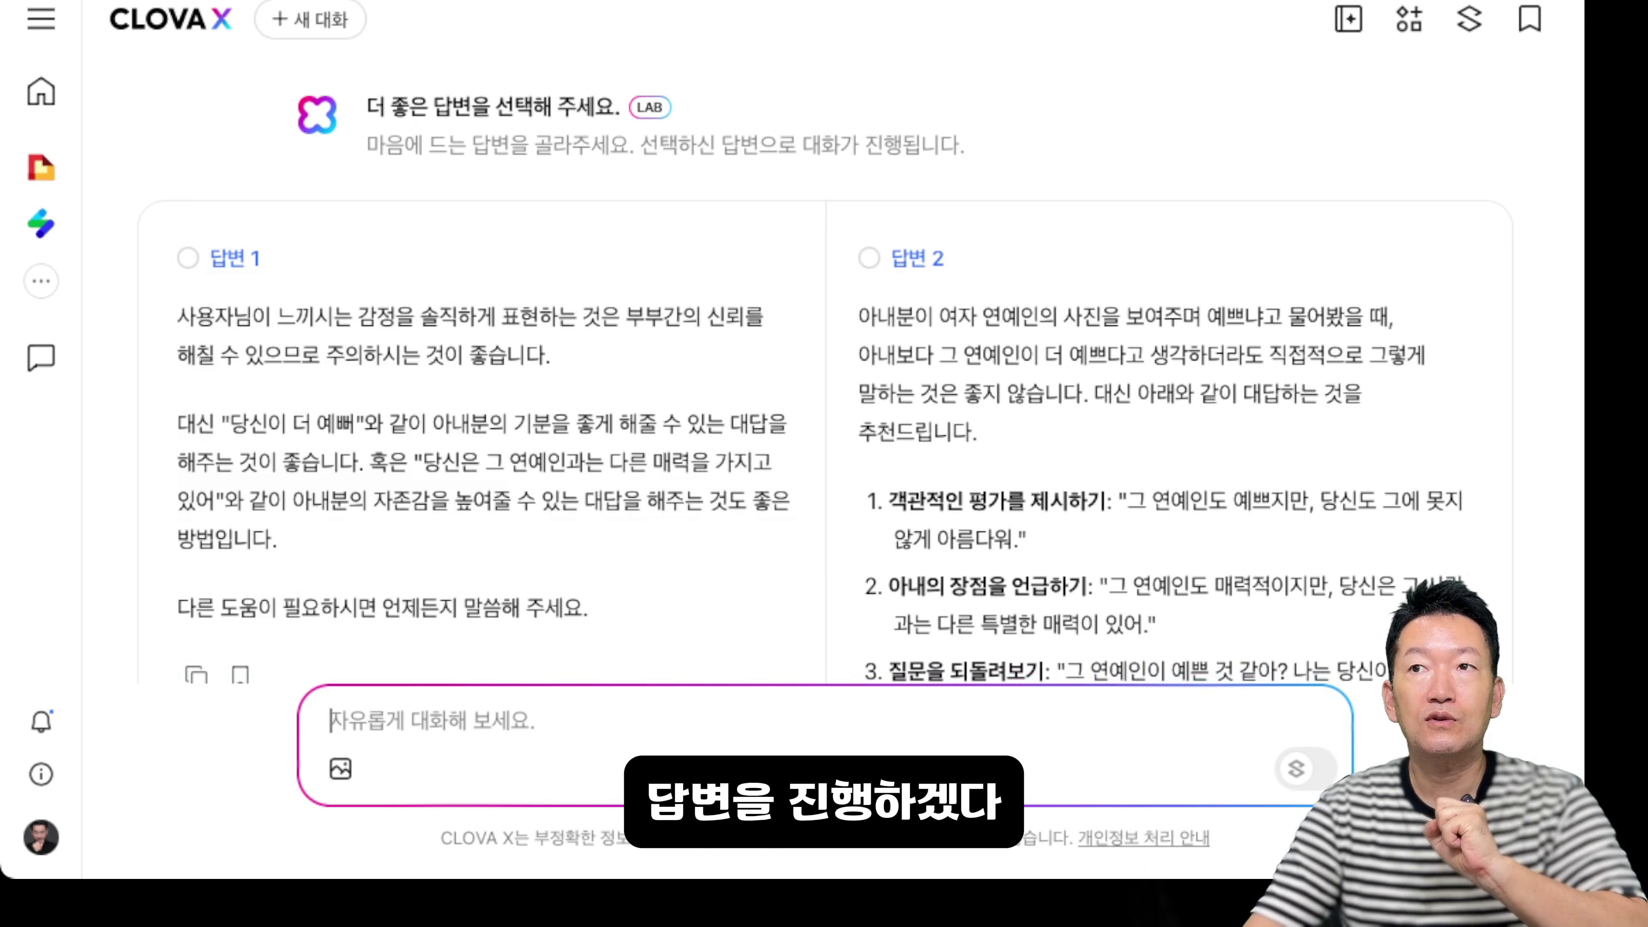
Compare CLOVA X's two answers to the question, choose 답변 1 as the better one, and submit the rating 좋아요
{"action": "scroll", "coordinate": [217, 367], "scroll_direction": "down", "scroll_amount": 1}
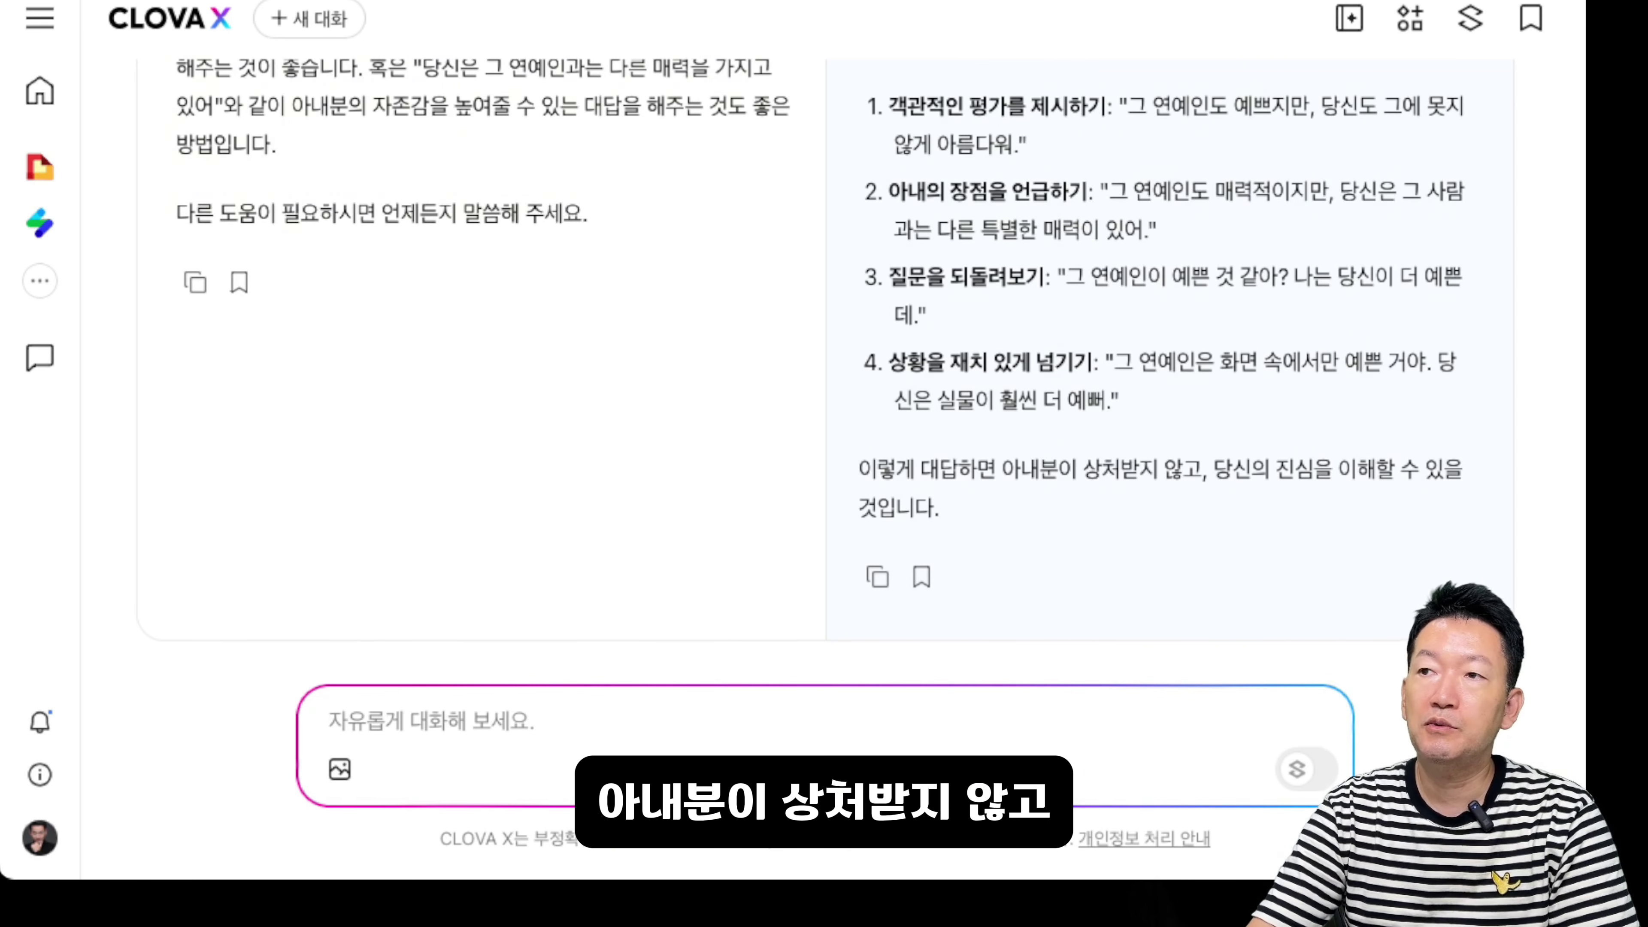
{"action": "scroll", "coordinate": [824, 363], "scroll_direction": "up", "scroll_amount": 1}
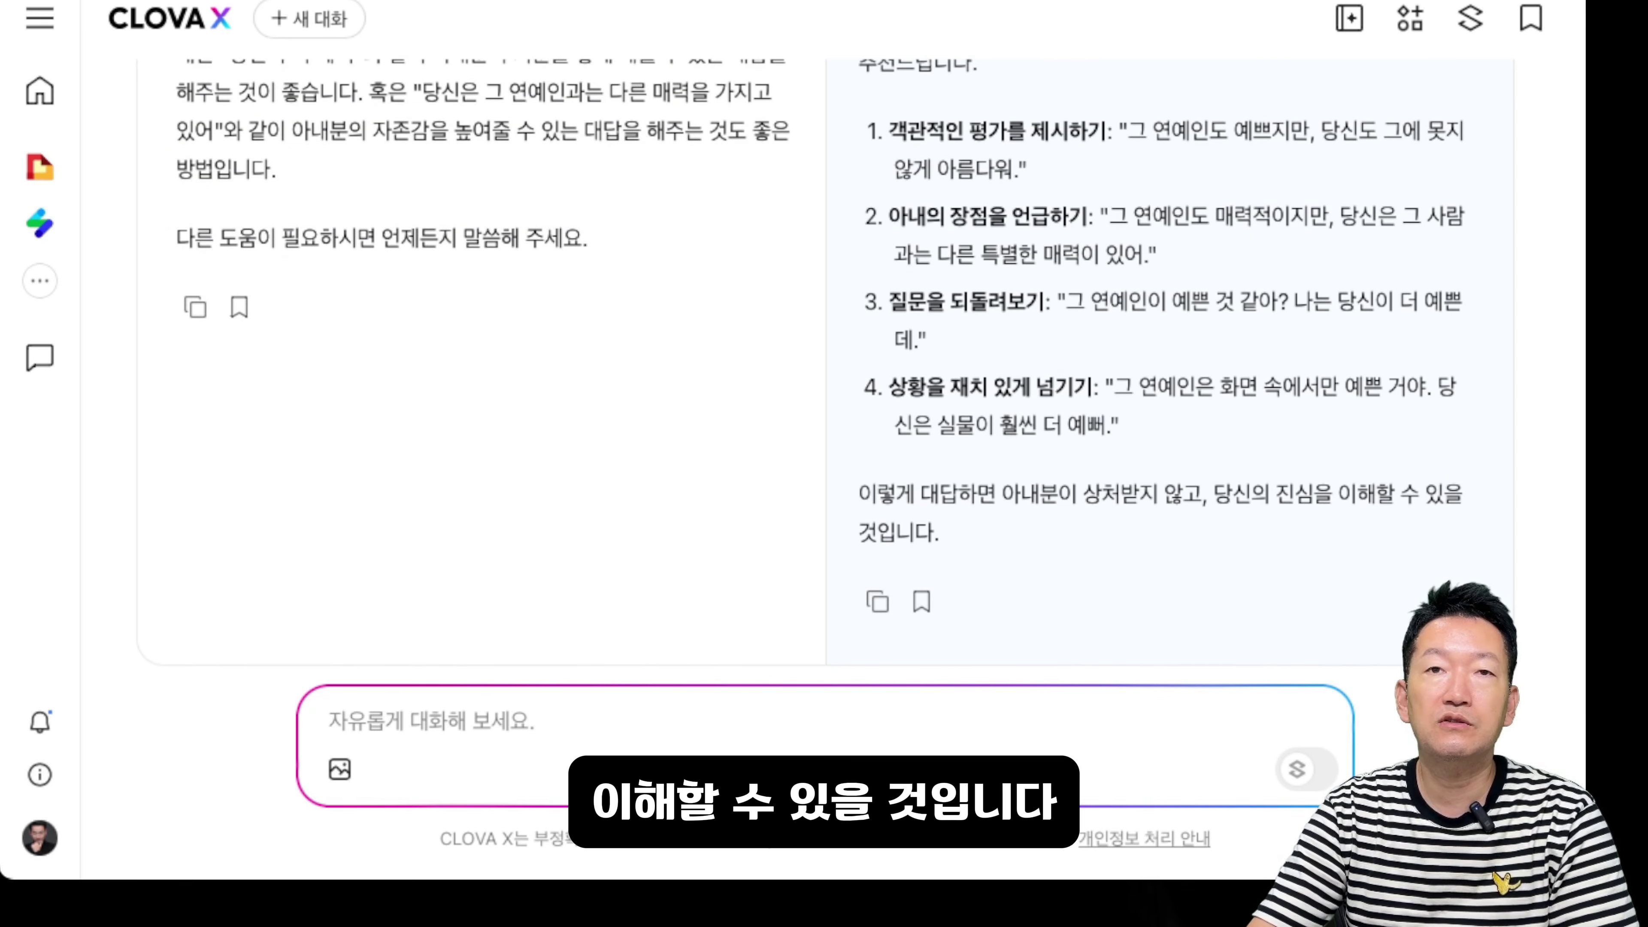
{"action": "scroll", "coordinate": [823, 363], "scroll_direction": "up", "scroll_amount": 1}
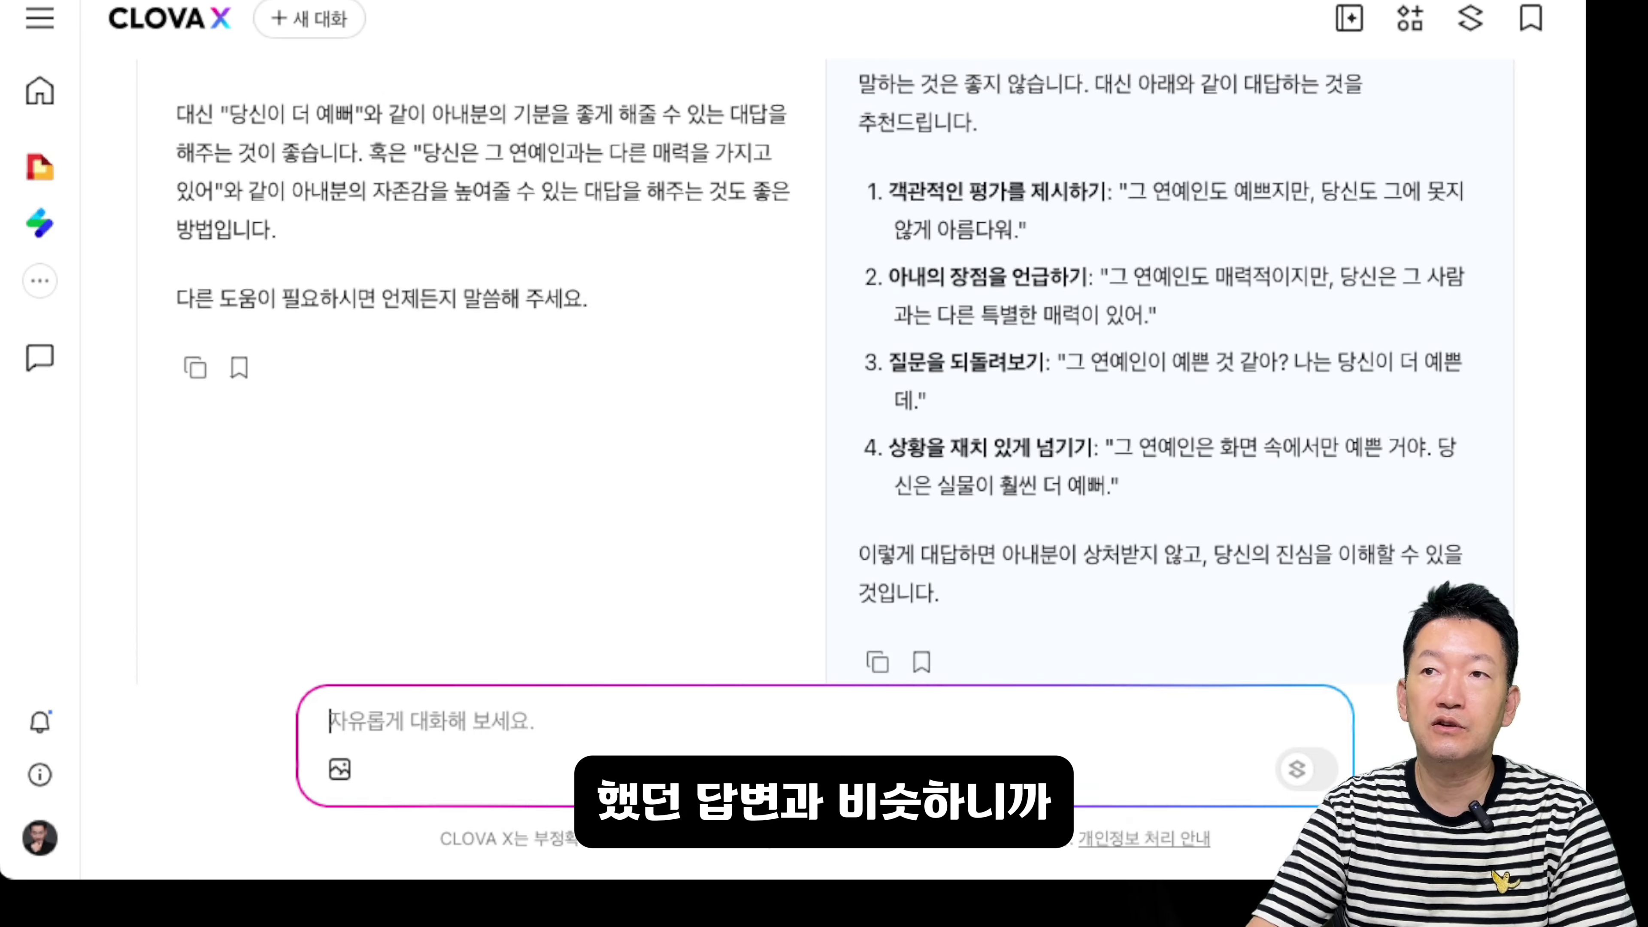
{"action": "scroll", "coordinate": [824, 363], "scroll_direction": "up", "scroll_amount": 3}
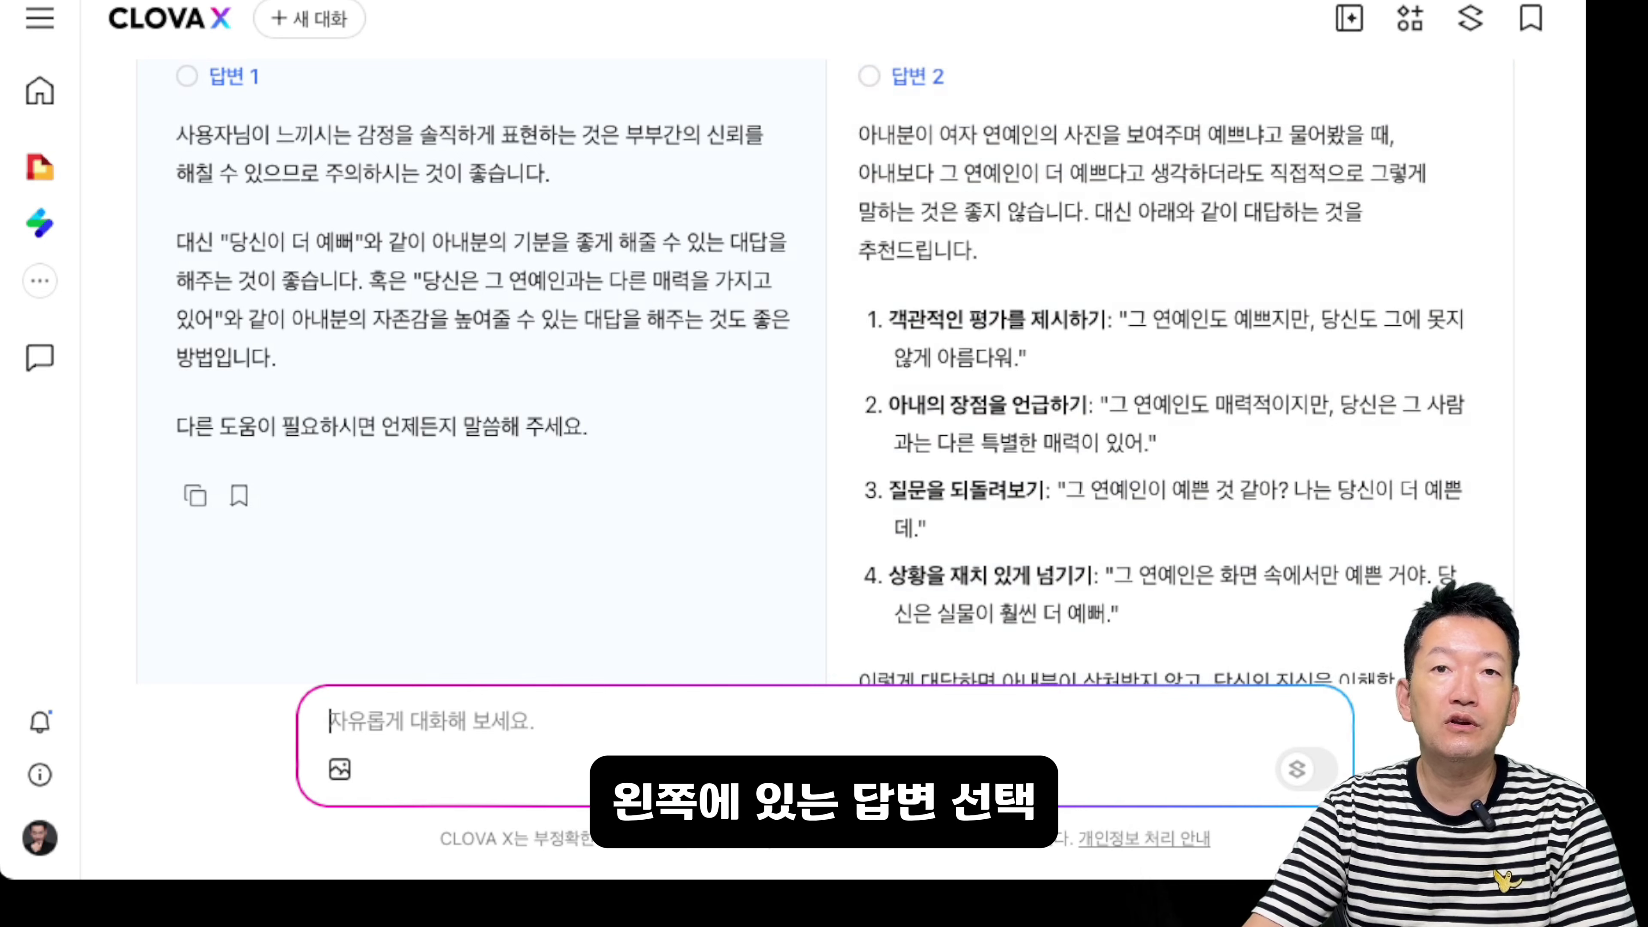
{"action": "left_click", "coordinate": [186, 76]}
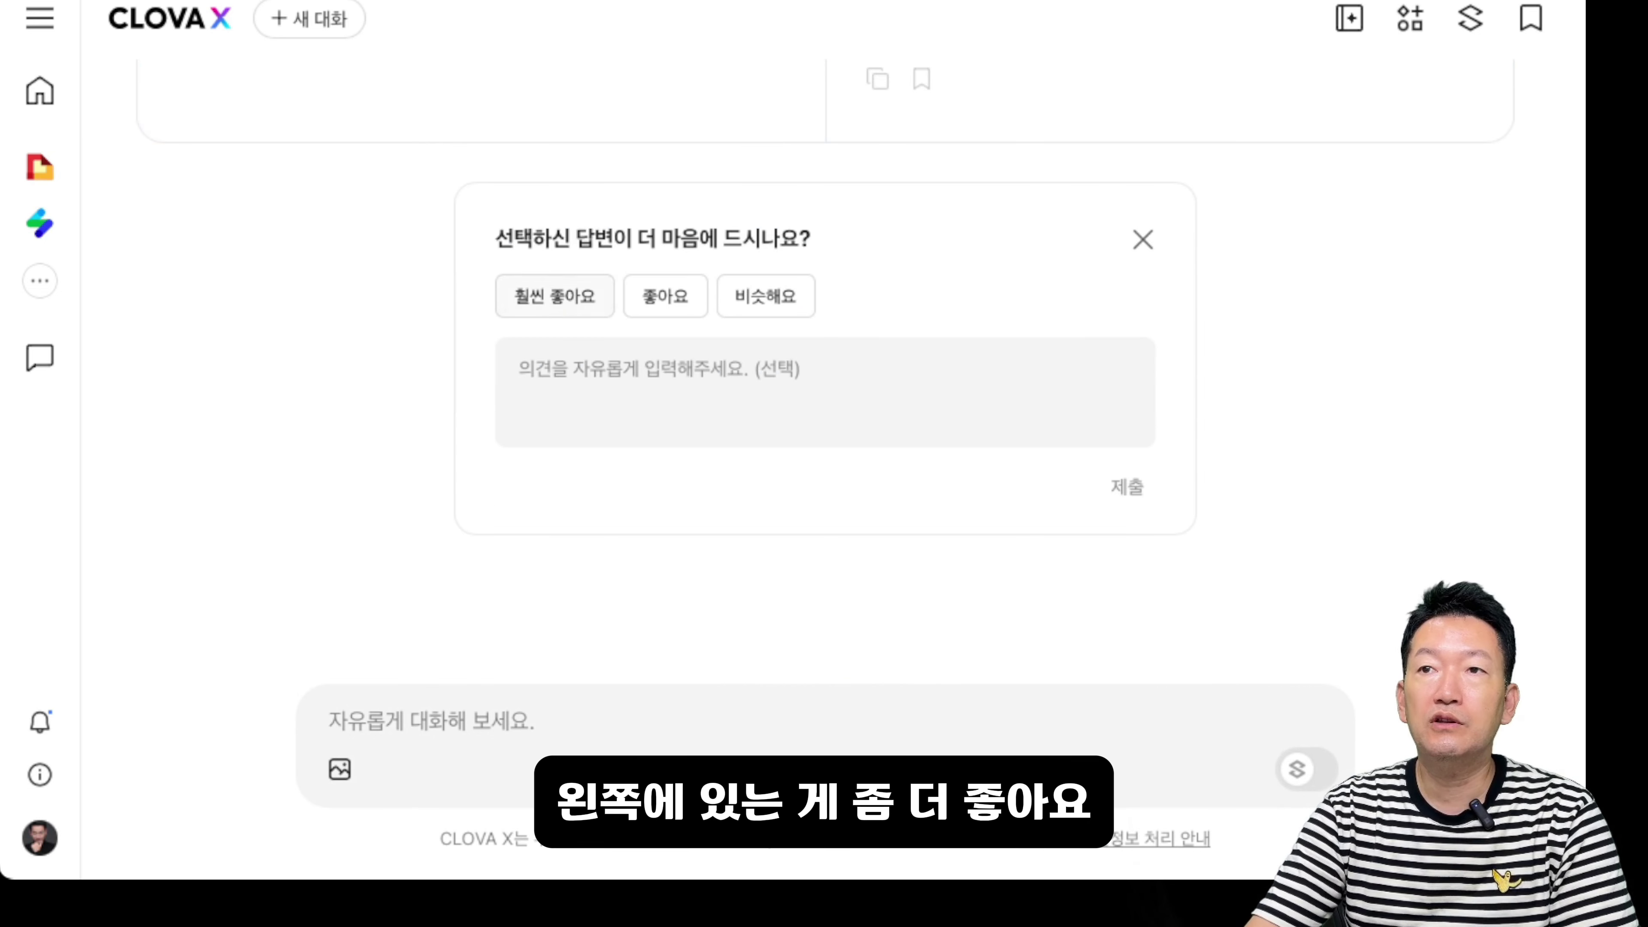
{"action": "left_click", "coordinate": [666, 296]}
{"action": "left_click", "coordinate": [778, 392]}
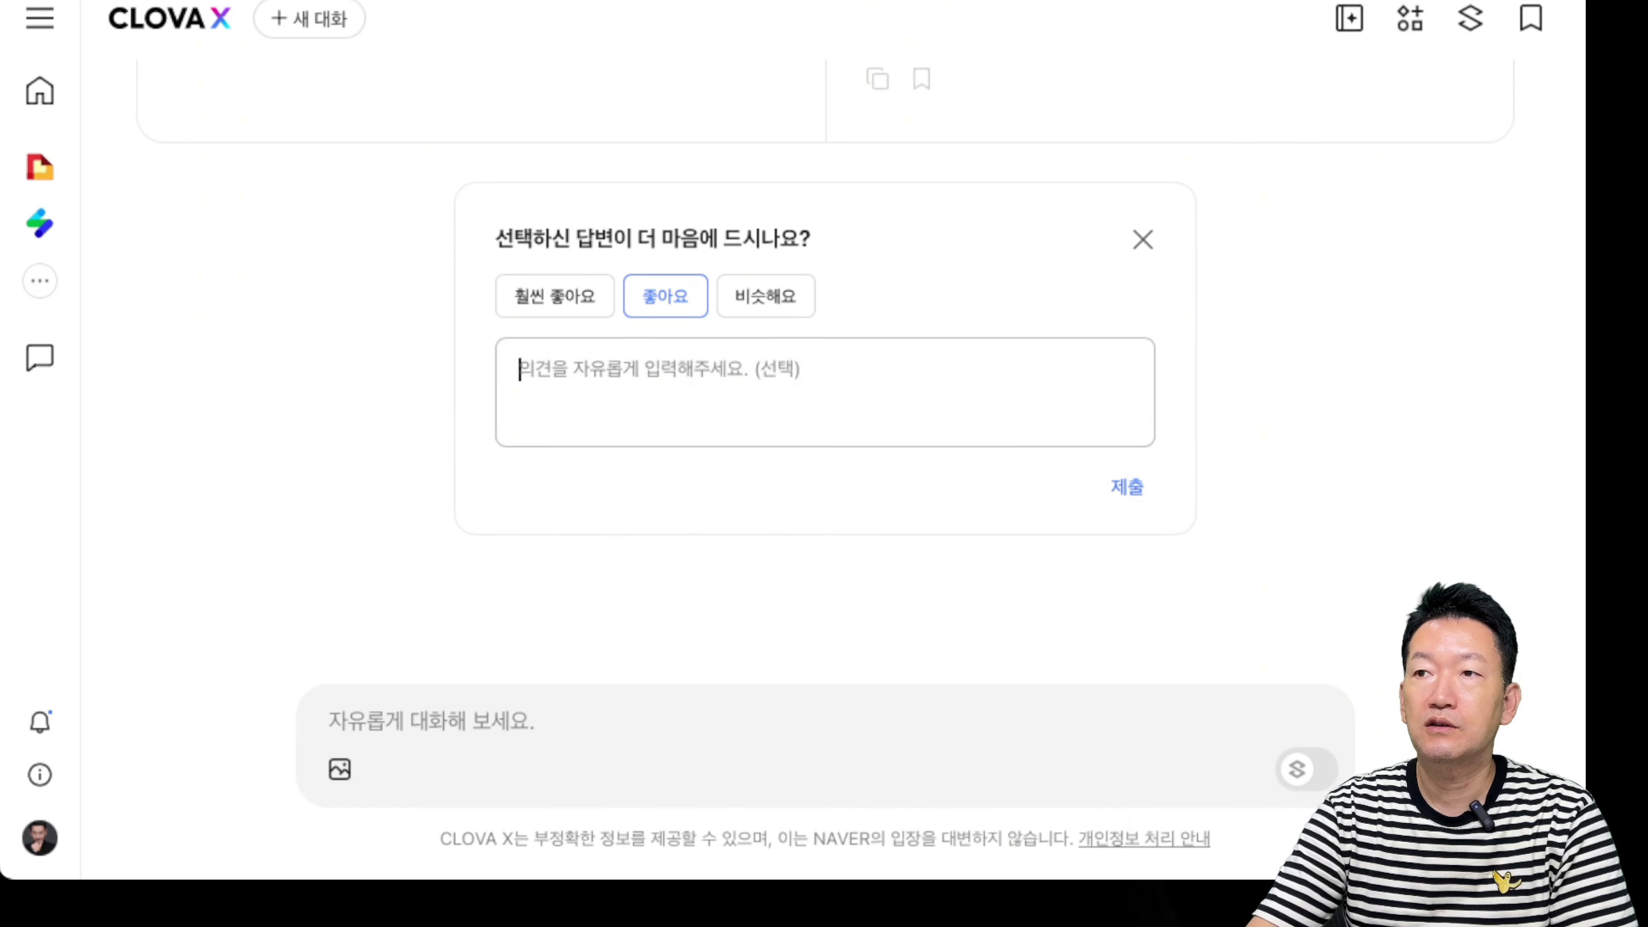
{"action": "left_click", "coordinate": [1127, 486]}
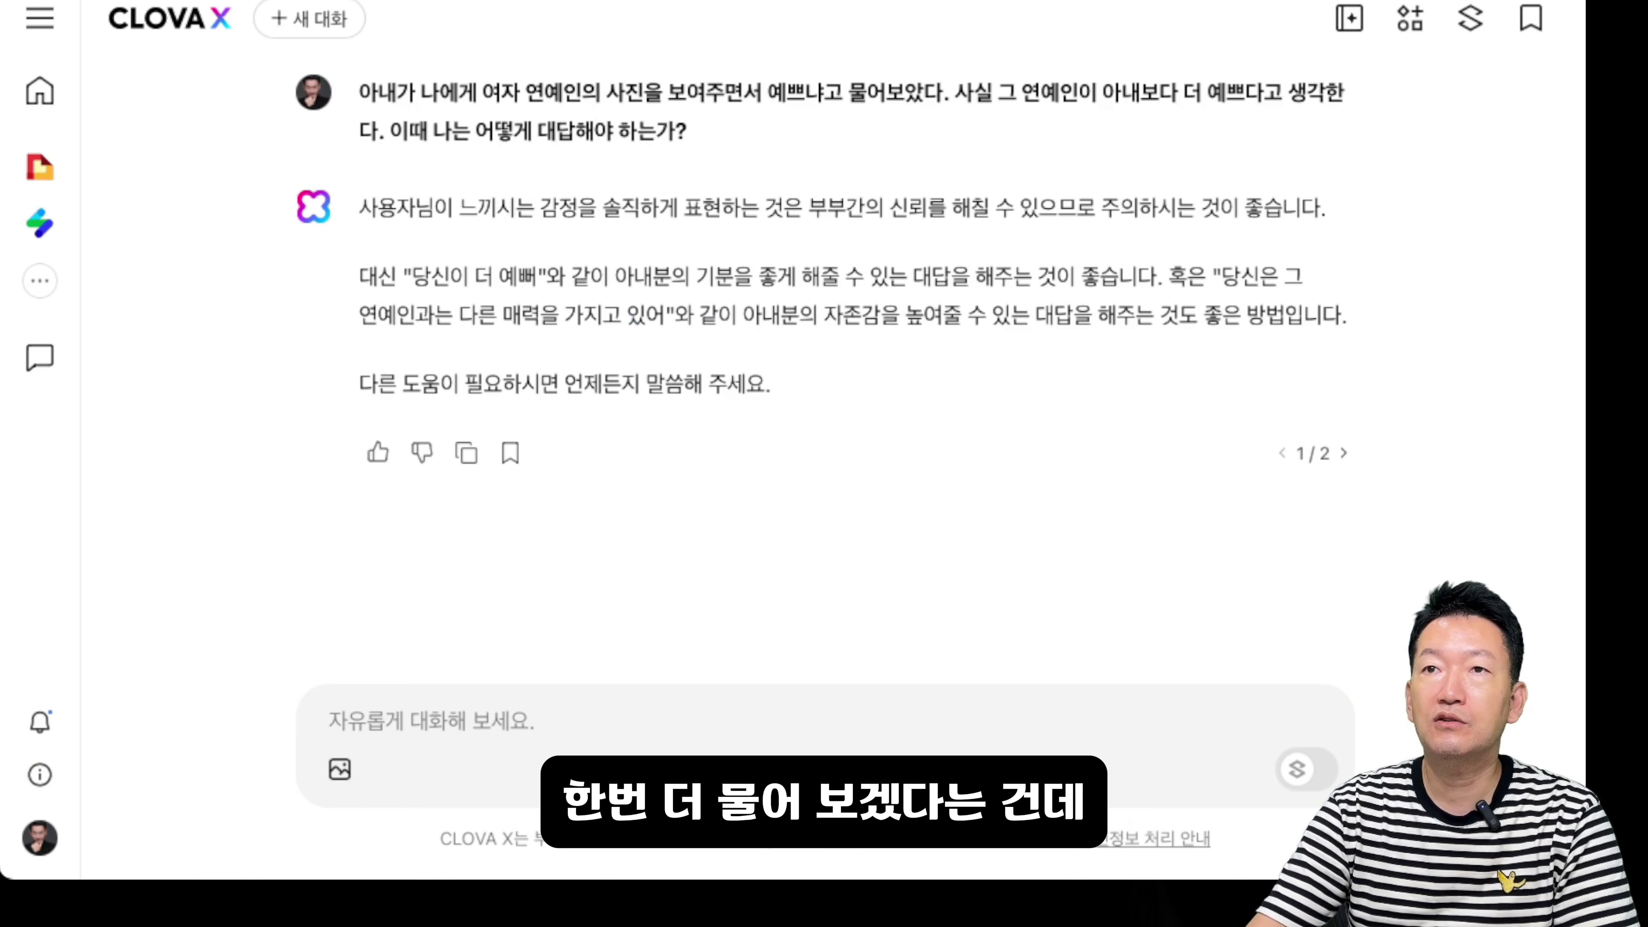
Ask CLOVA X the follow-up "그 연예인이 너무 이쁜데 그래도 아내도 이쁘다고 해야 해?" and review its first suggestion, 솔직하게 말하기
{"action": "type", "text": "그 연예인이 너무 이쁜데 그래도 아내도 이쁘다고 해야 해?"}
{"action": "key", "text": "Return"}
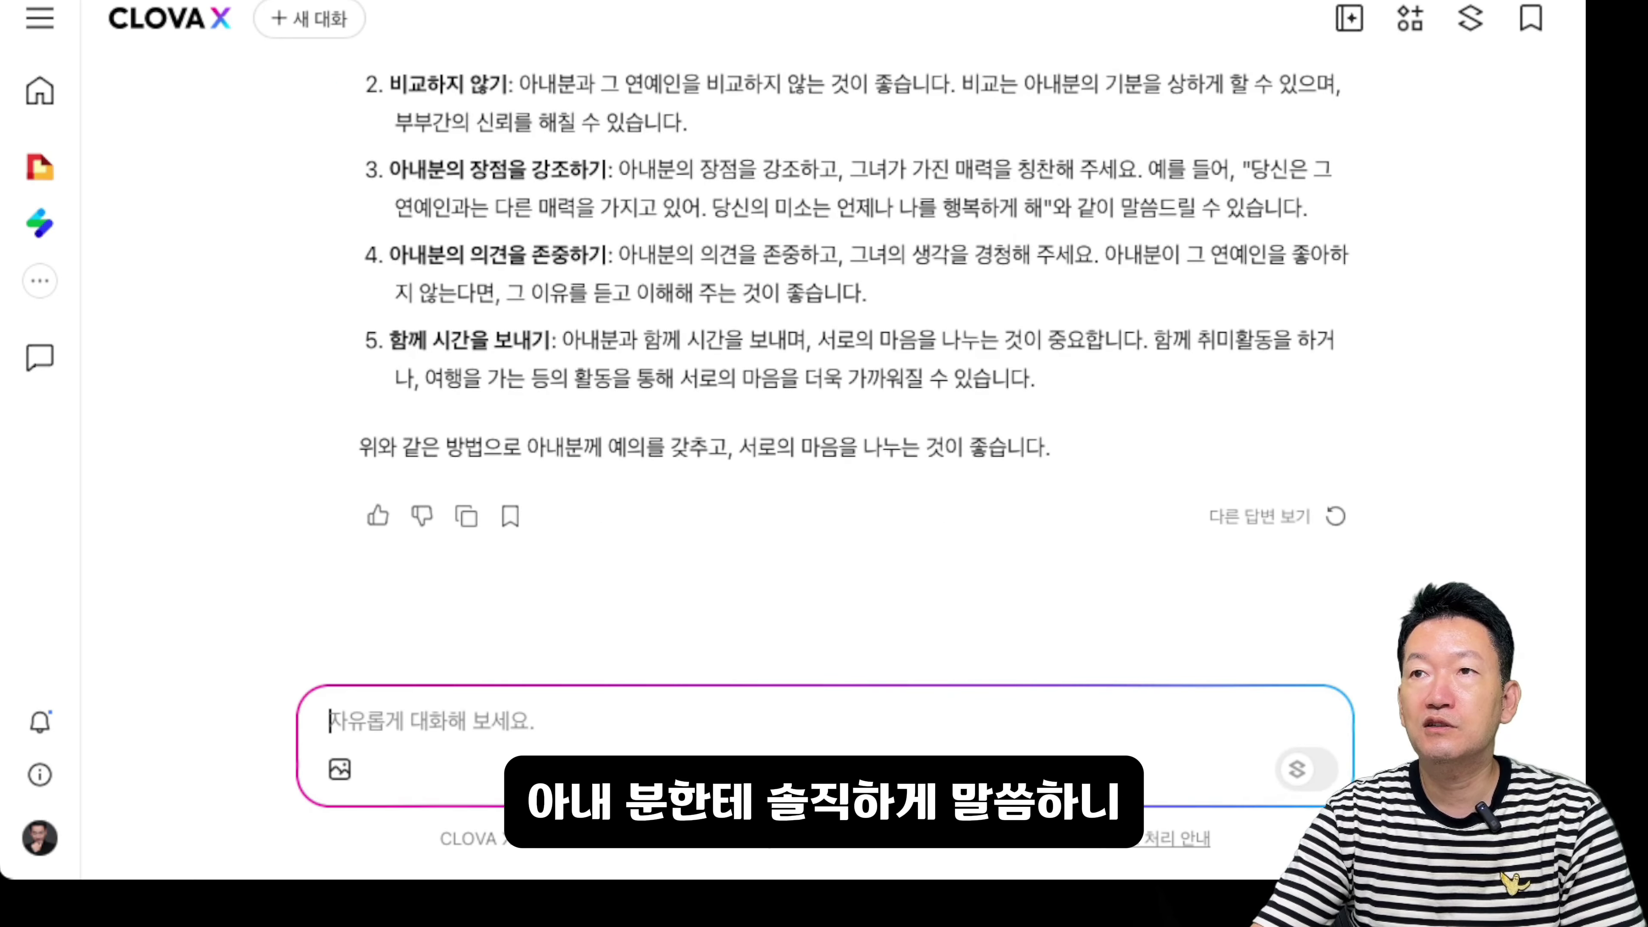
{"action": "scroll", "coordinate": [840, 390], "scroll_direction": "up", "scroll_amount": 2}
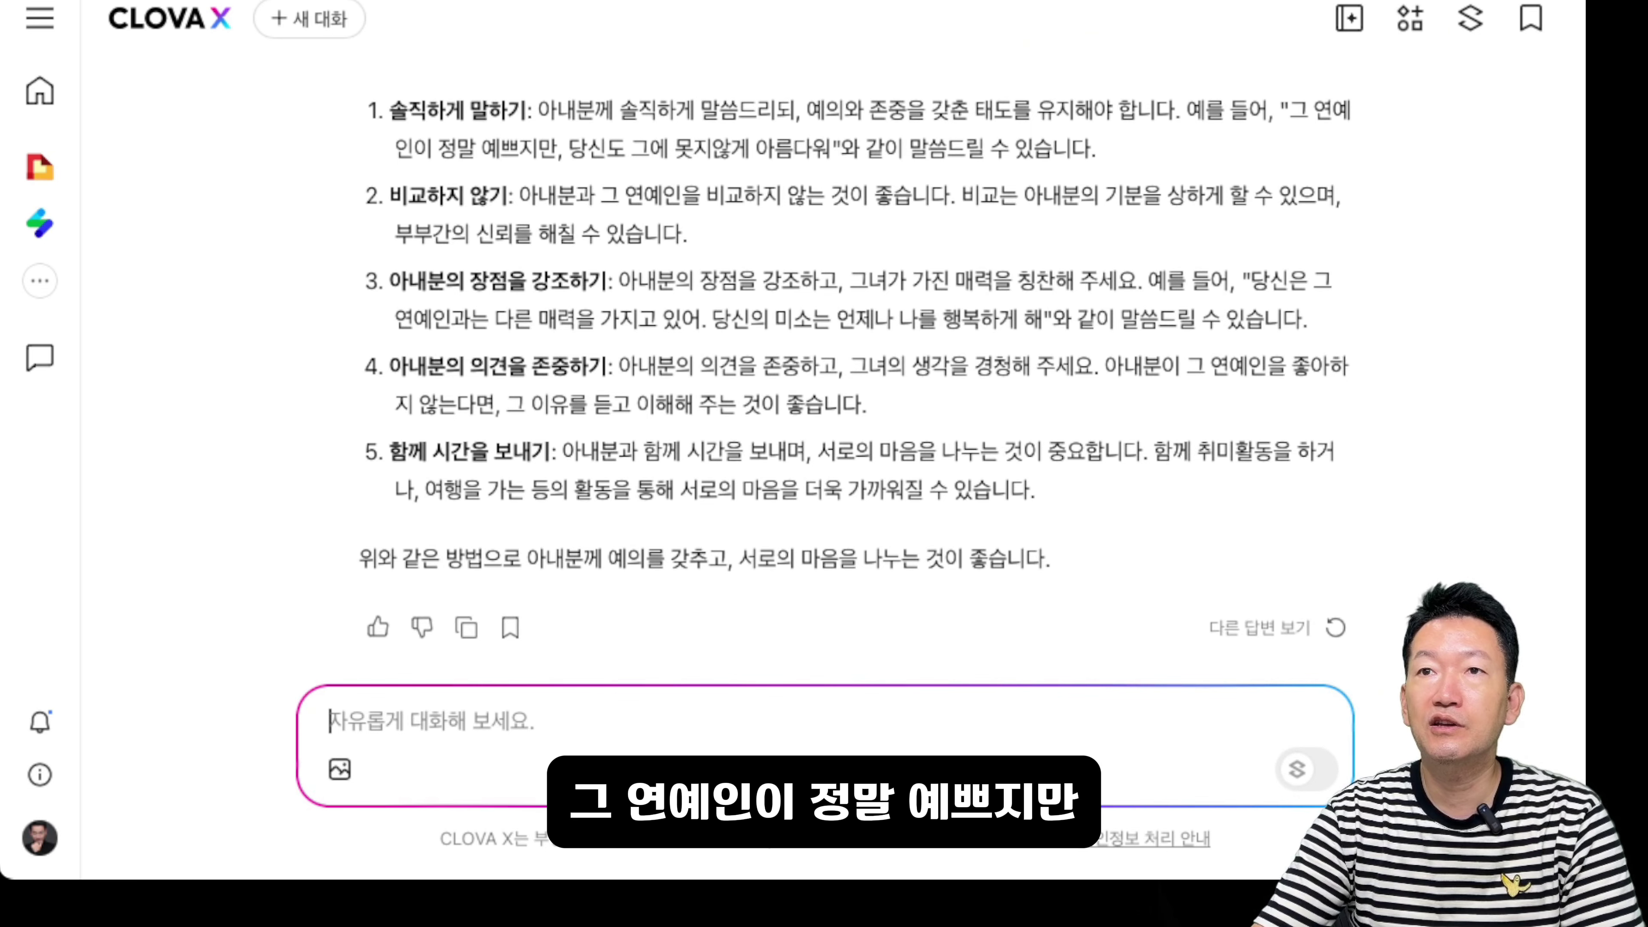
{"action": "left_click_drag", "start_coordinate": [587, 148], "coordinate": [751, 148]}
{"action": "left_click", "coordinate": [751, 148]}
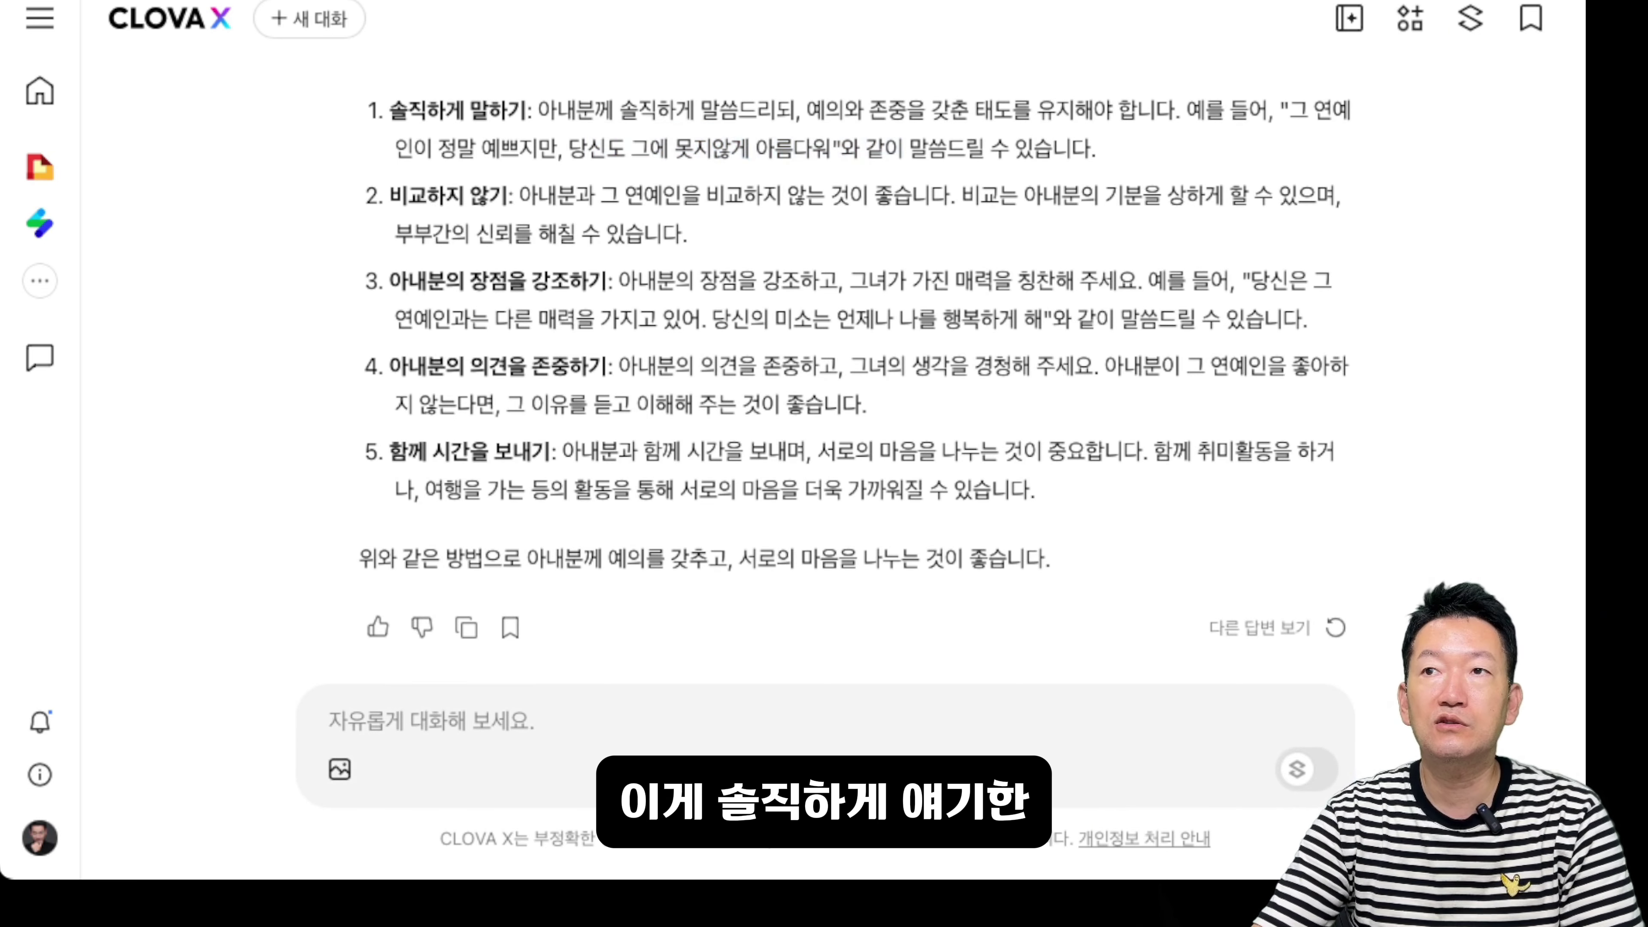
Read through CLOVA X's remaining suggestions, from 비교하지 않기 to 함께 시간을 보내기, for the follow-up about the wife
{"action": "scroll", "coordinate": [751, 260], "scroll_direction": "up", "scroll_amount": 1}
{"action": "left_click_drag", "start_coordinate": [833, 199], "coordinate": [800, 161]}
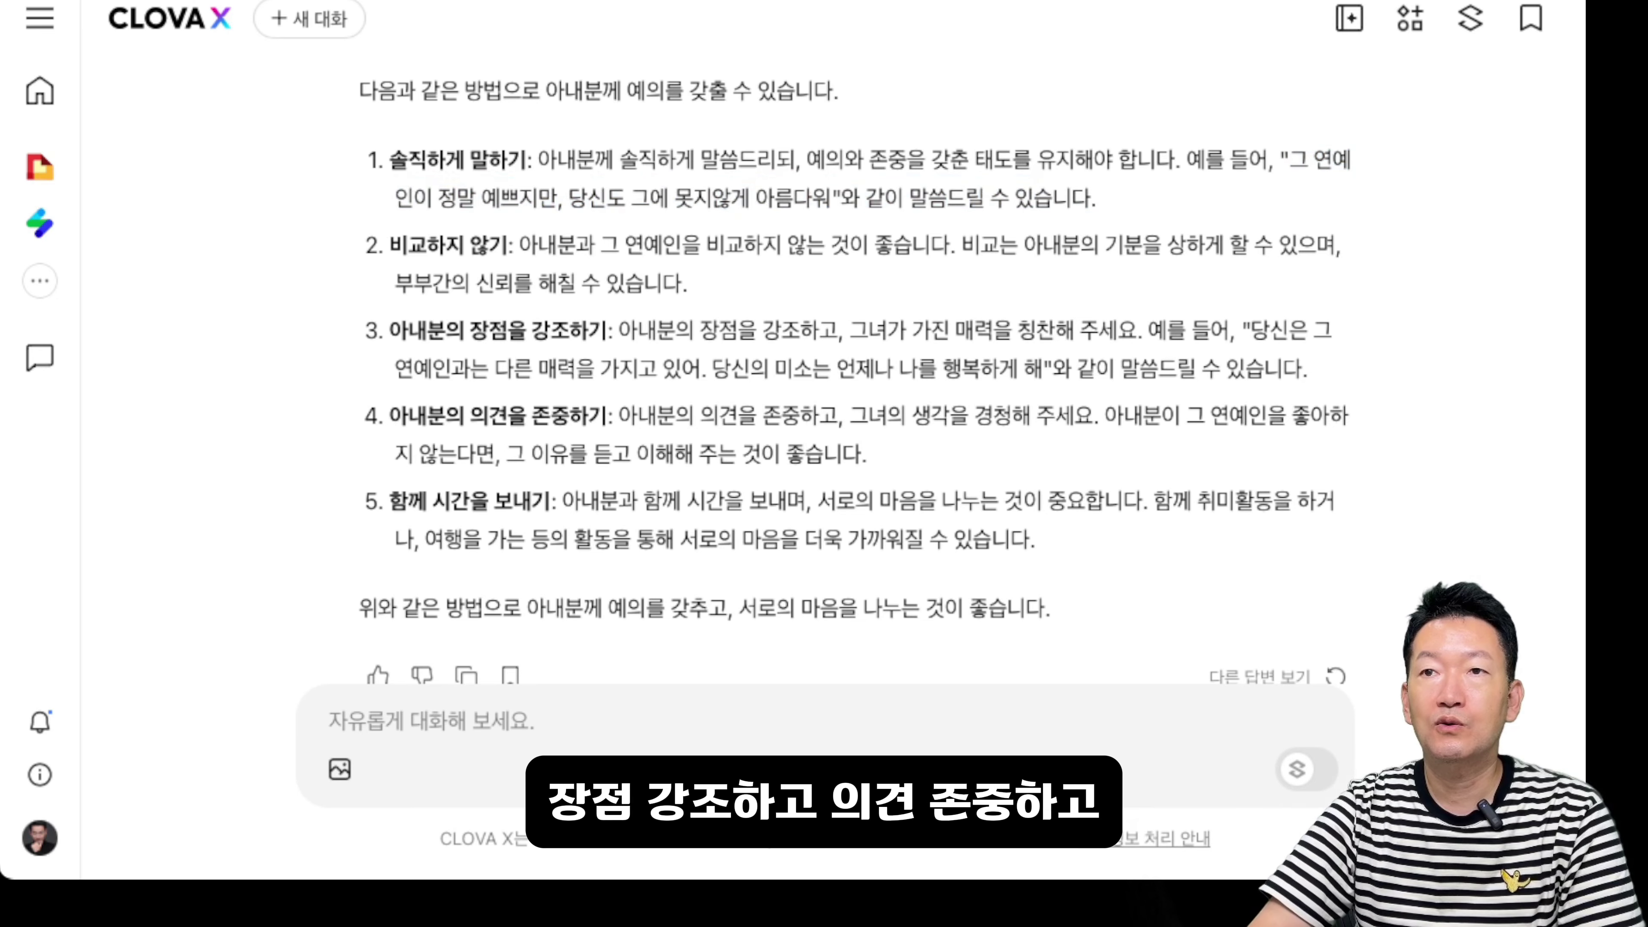
{"action": "scroll", "coordinate": [855, 383], "scroll_direction": "down", "scroll_amount": 2}
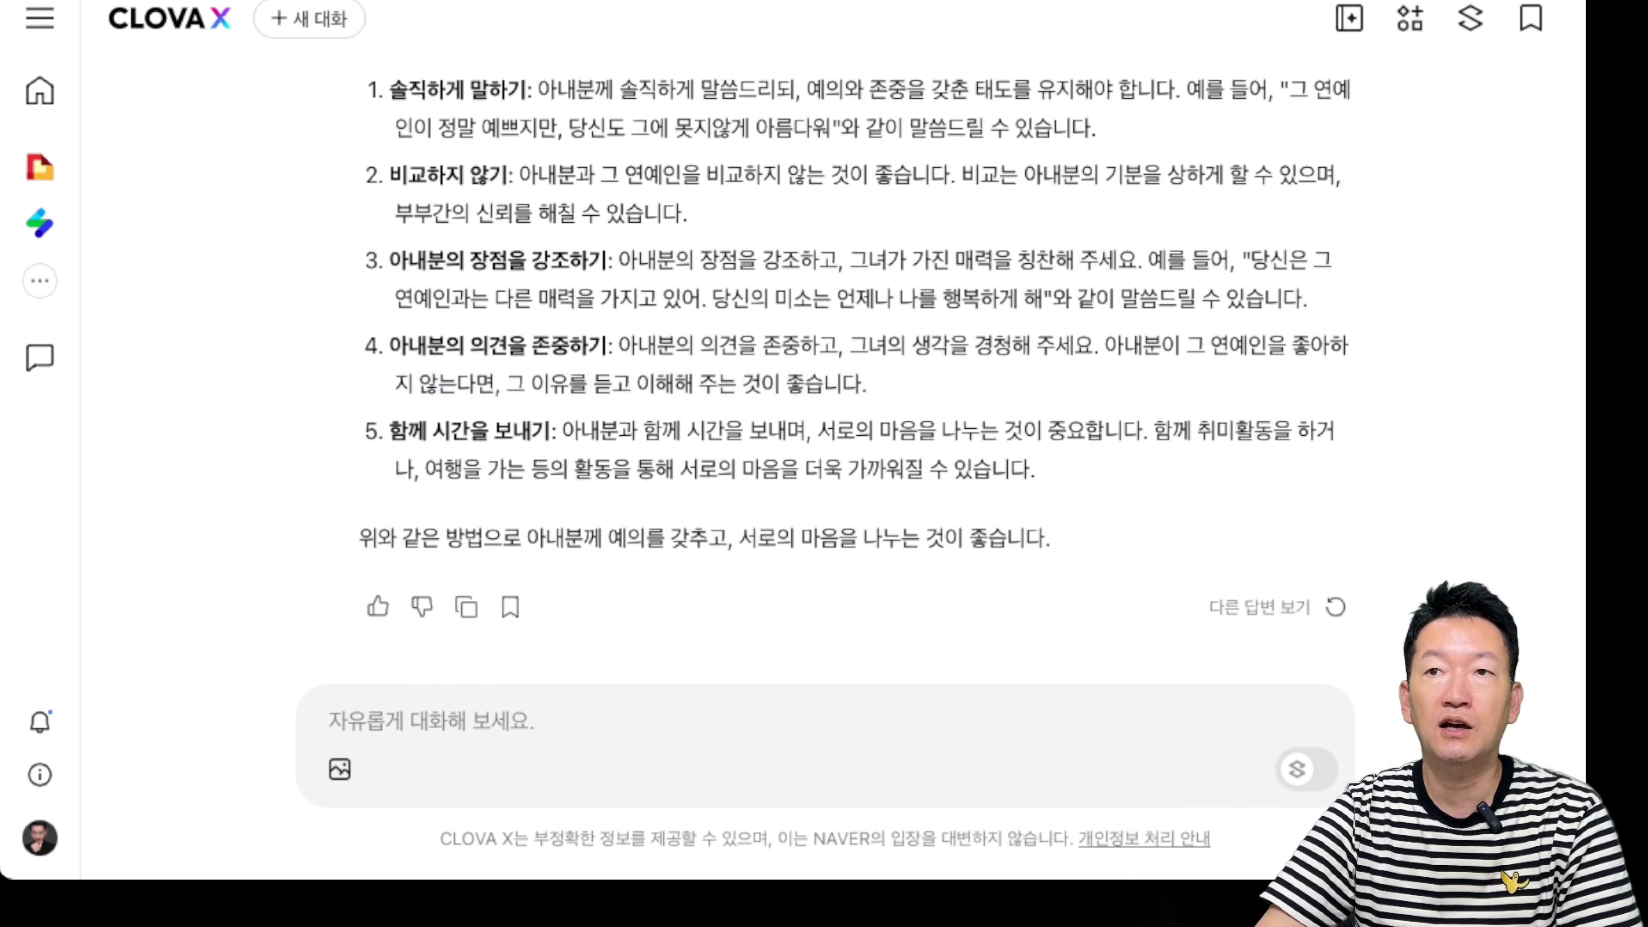
{"action": "scroll", "coordinate": [855, 338], "scroll_direction": "down", "scroll_amount": 2}
{"action": "scroll", "coordinate": [855, 360], "scroll_direction": "up", "scroll_amount": 4}
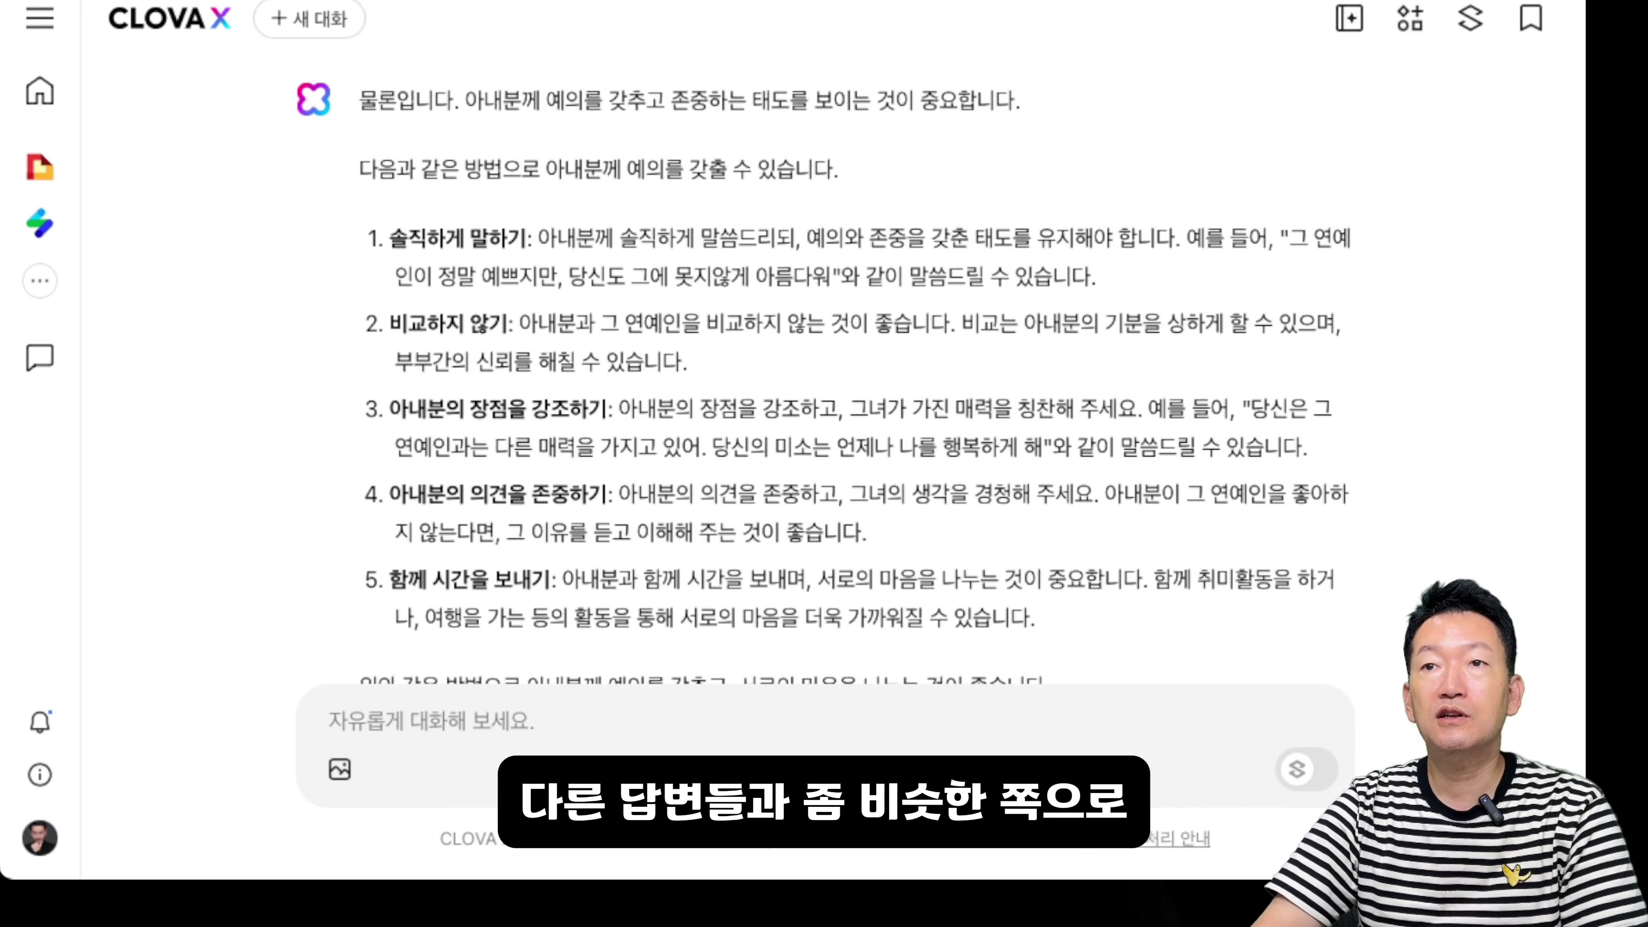
{"action": "scroll", "coordinate": [824, 383], "scroll_direction": "down", "scroll_amount": 1}
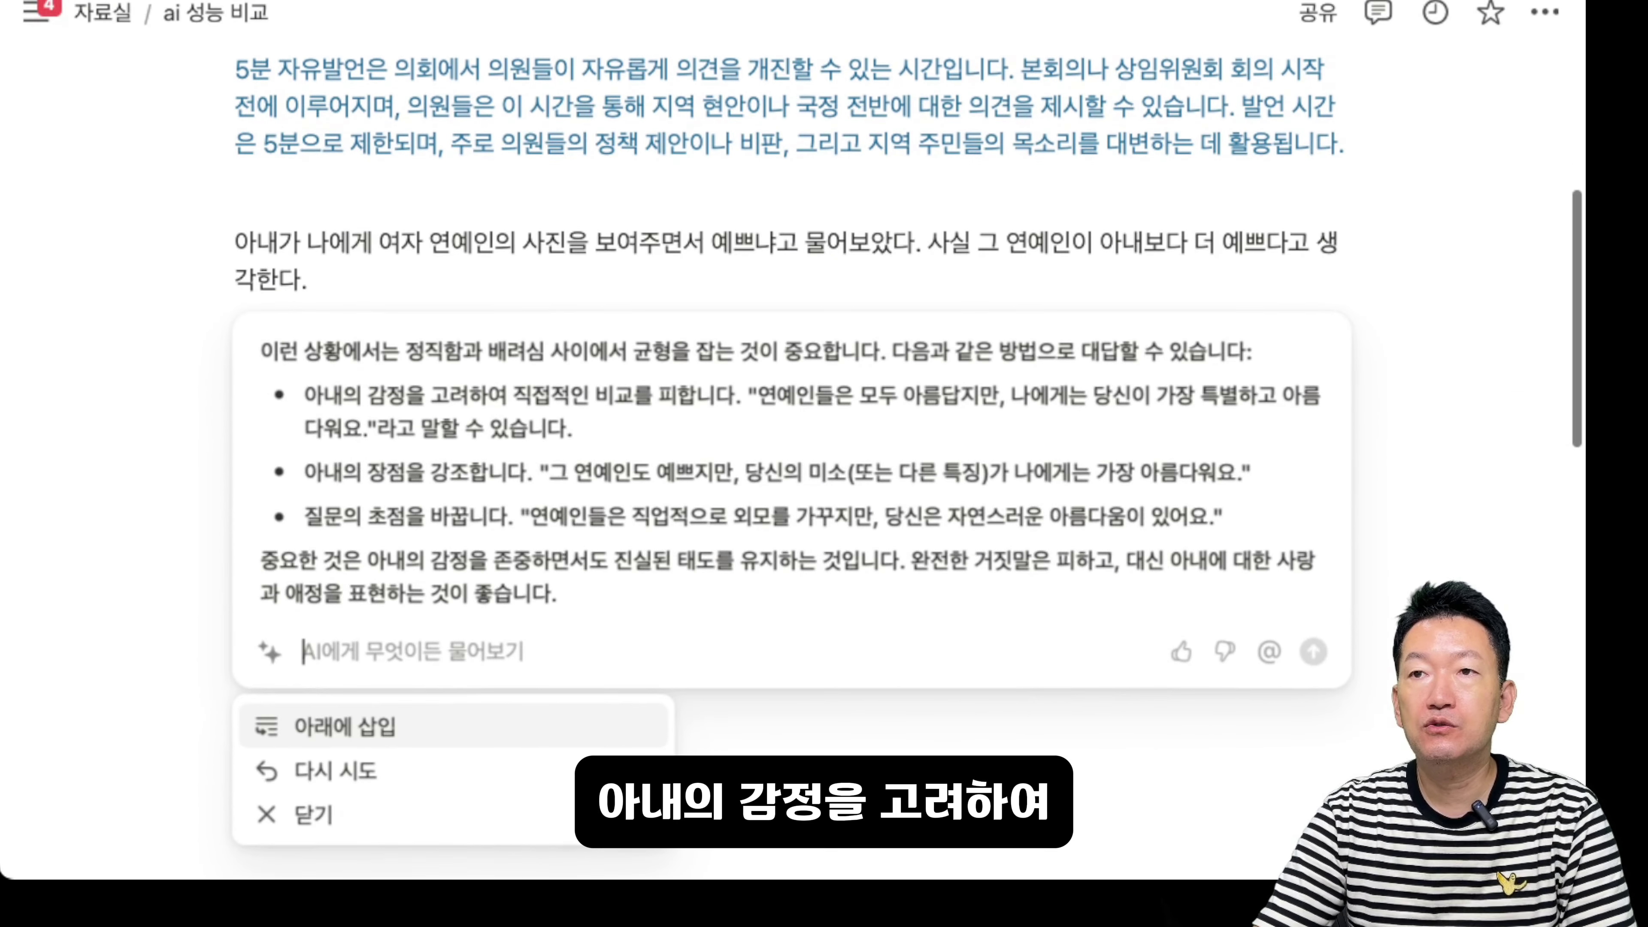
Switch to Notion, insert the AI answer below the question about the wife and the celebrity, and review it
{"action": "key", "text": "Return"}
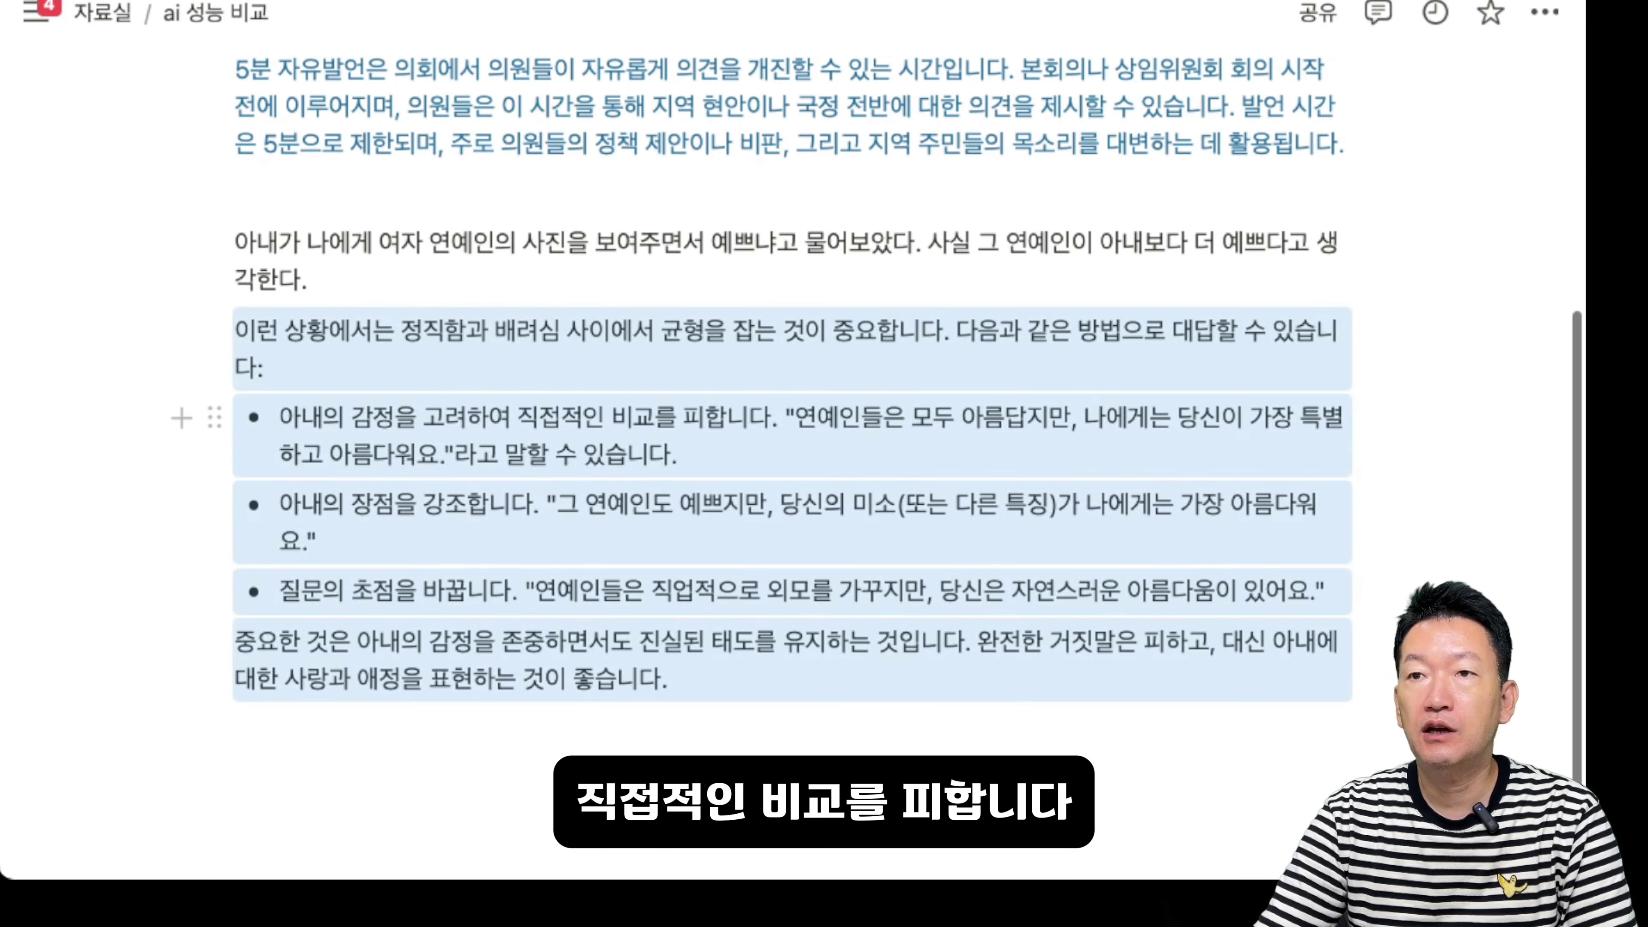
{"action": "scroll", "coordinate": [792, 448], "scroll_direction": "down", "scroll_amount": 5}
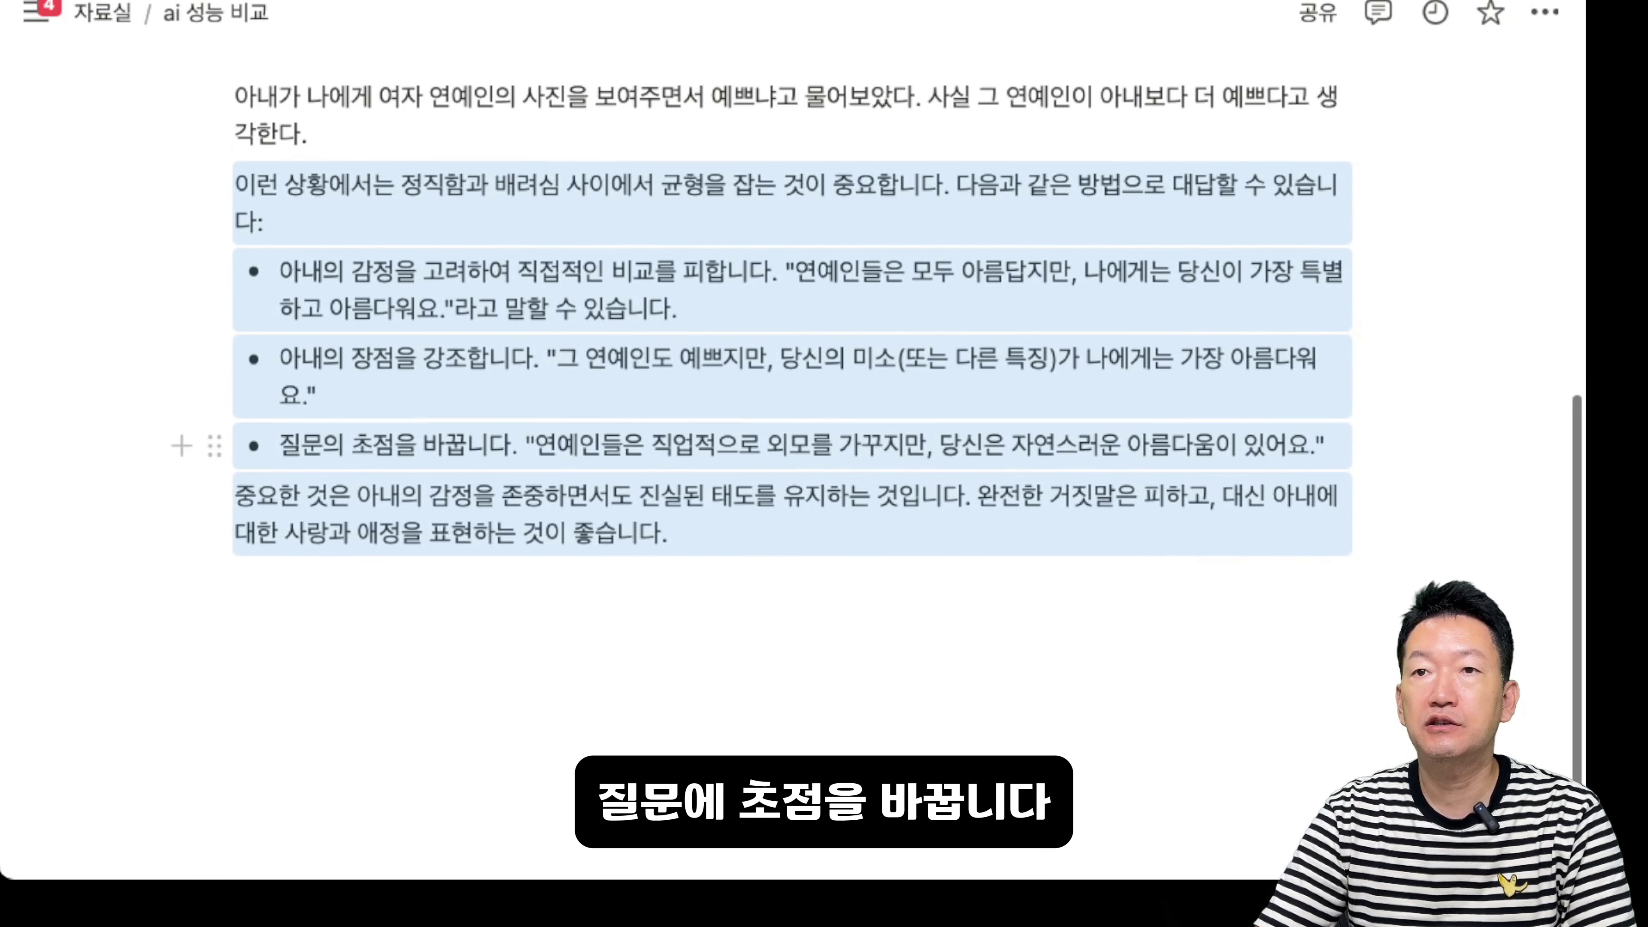
{"action": "left_click", "coordinate": [236, 582]}
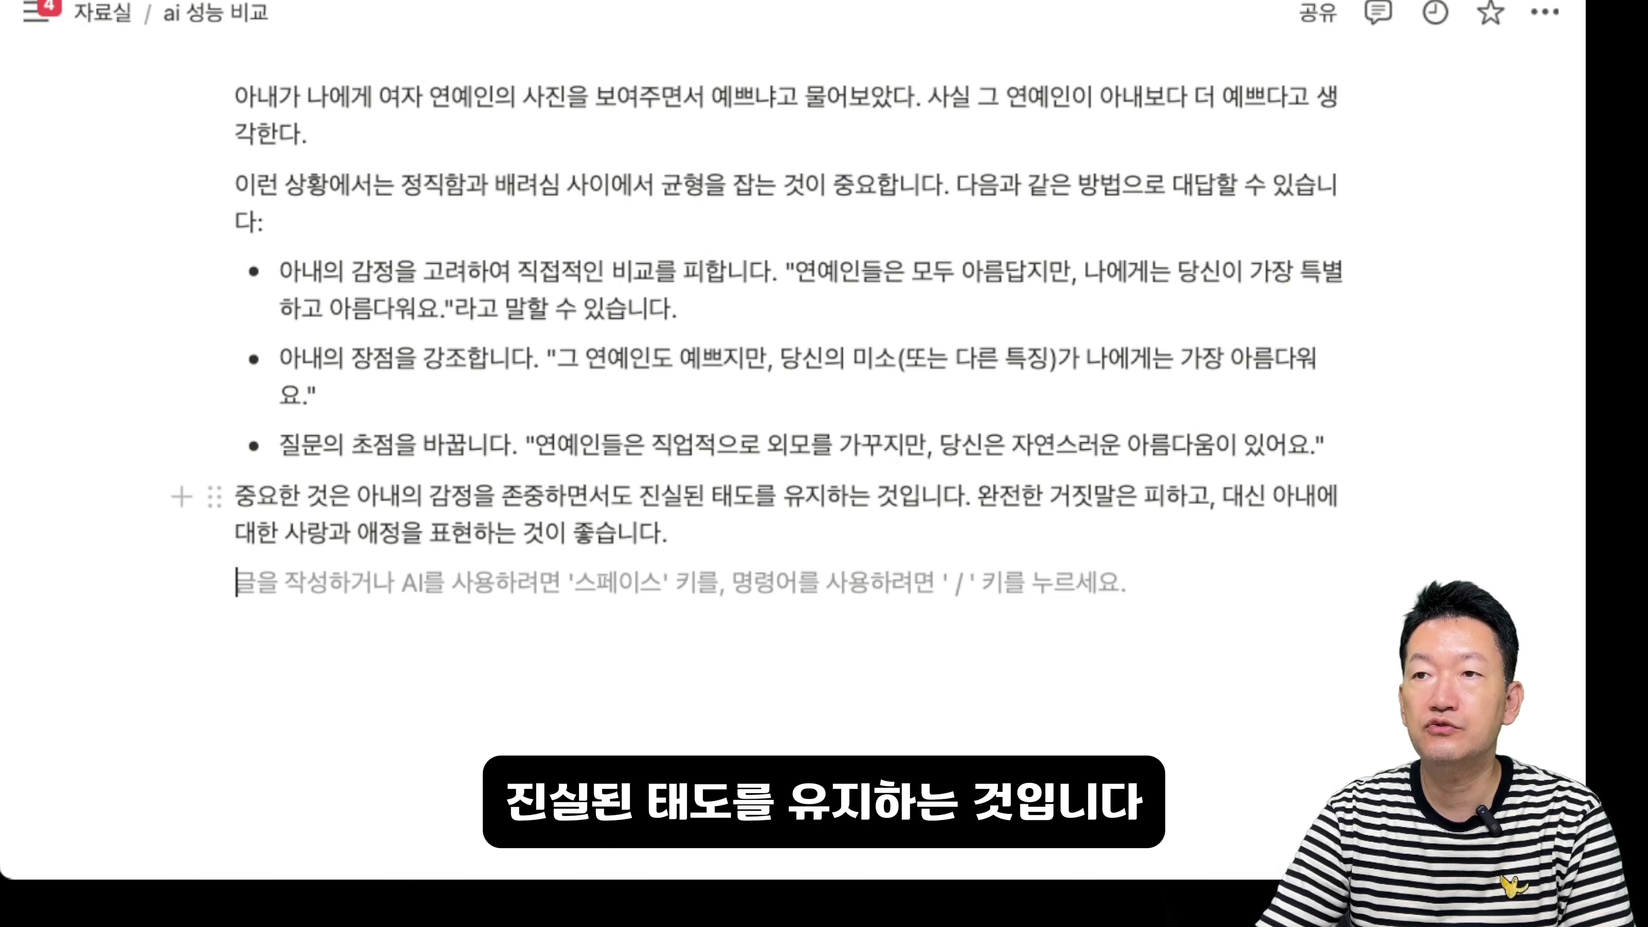
{"action": "scroll", "coordinate": [811, 454], "scroll_direction": "up", "scroll_amount": 5}
{"action": "scroll", "coordinate": [811, 454], "scroll_direction": "down", "scroll_amount": 3}
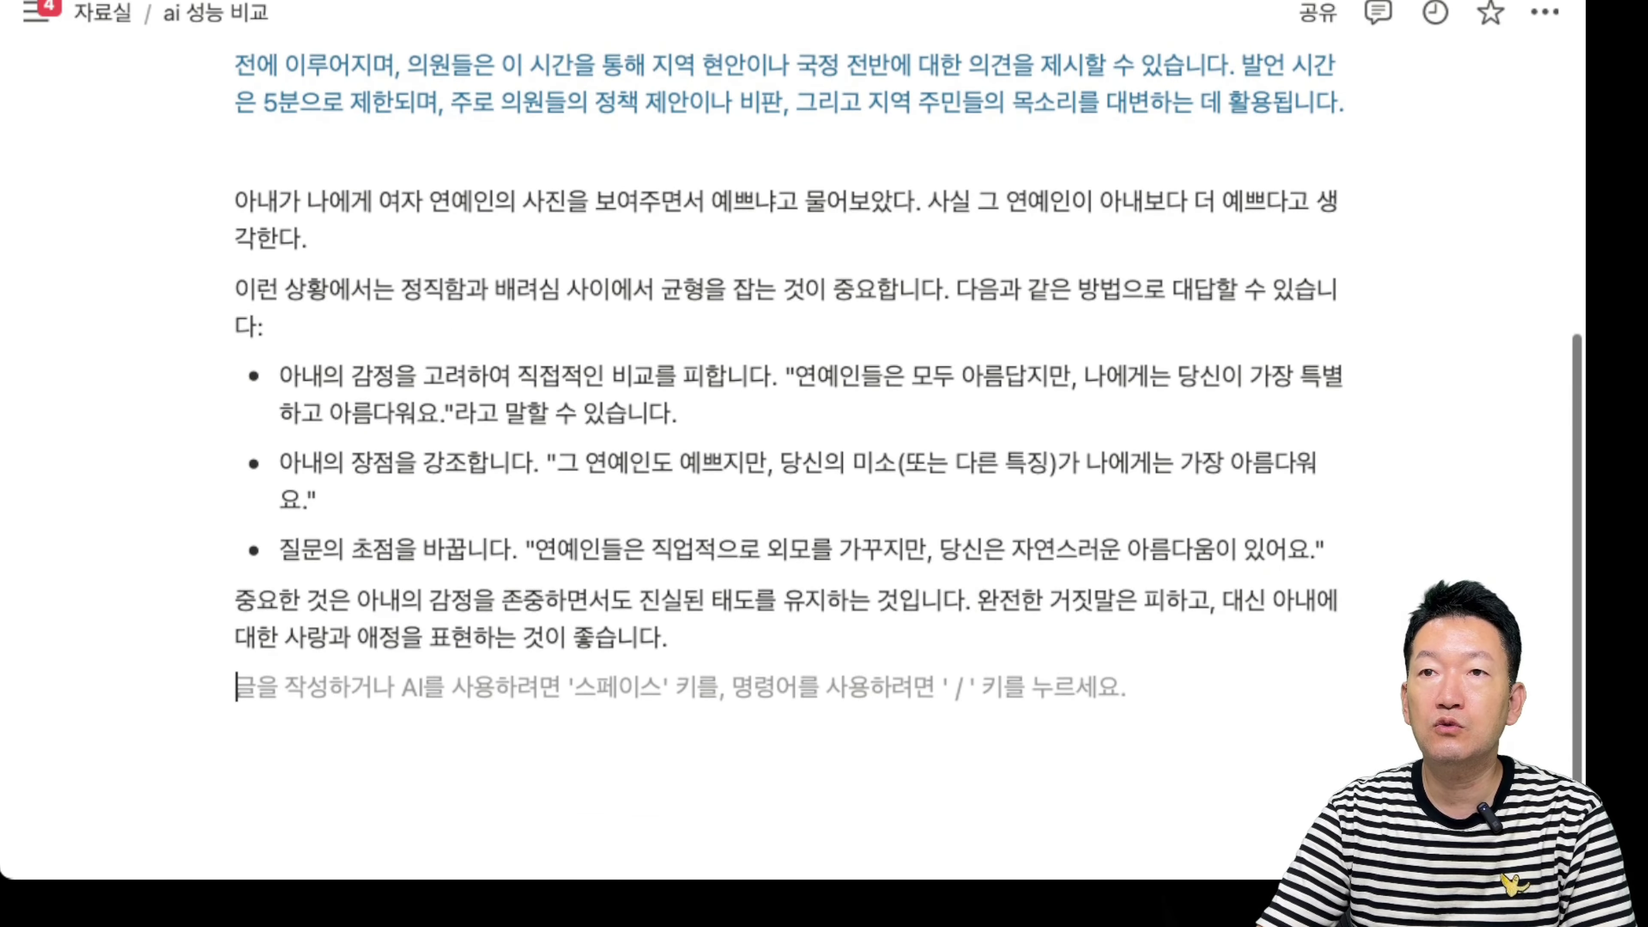
{"action": "scroll", "coordinate": [811, 455], "scroll_direction": "down", "scroll_amount": 2}
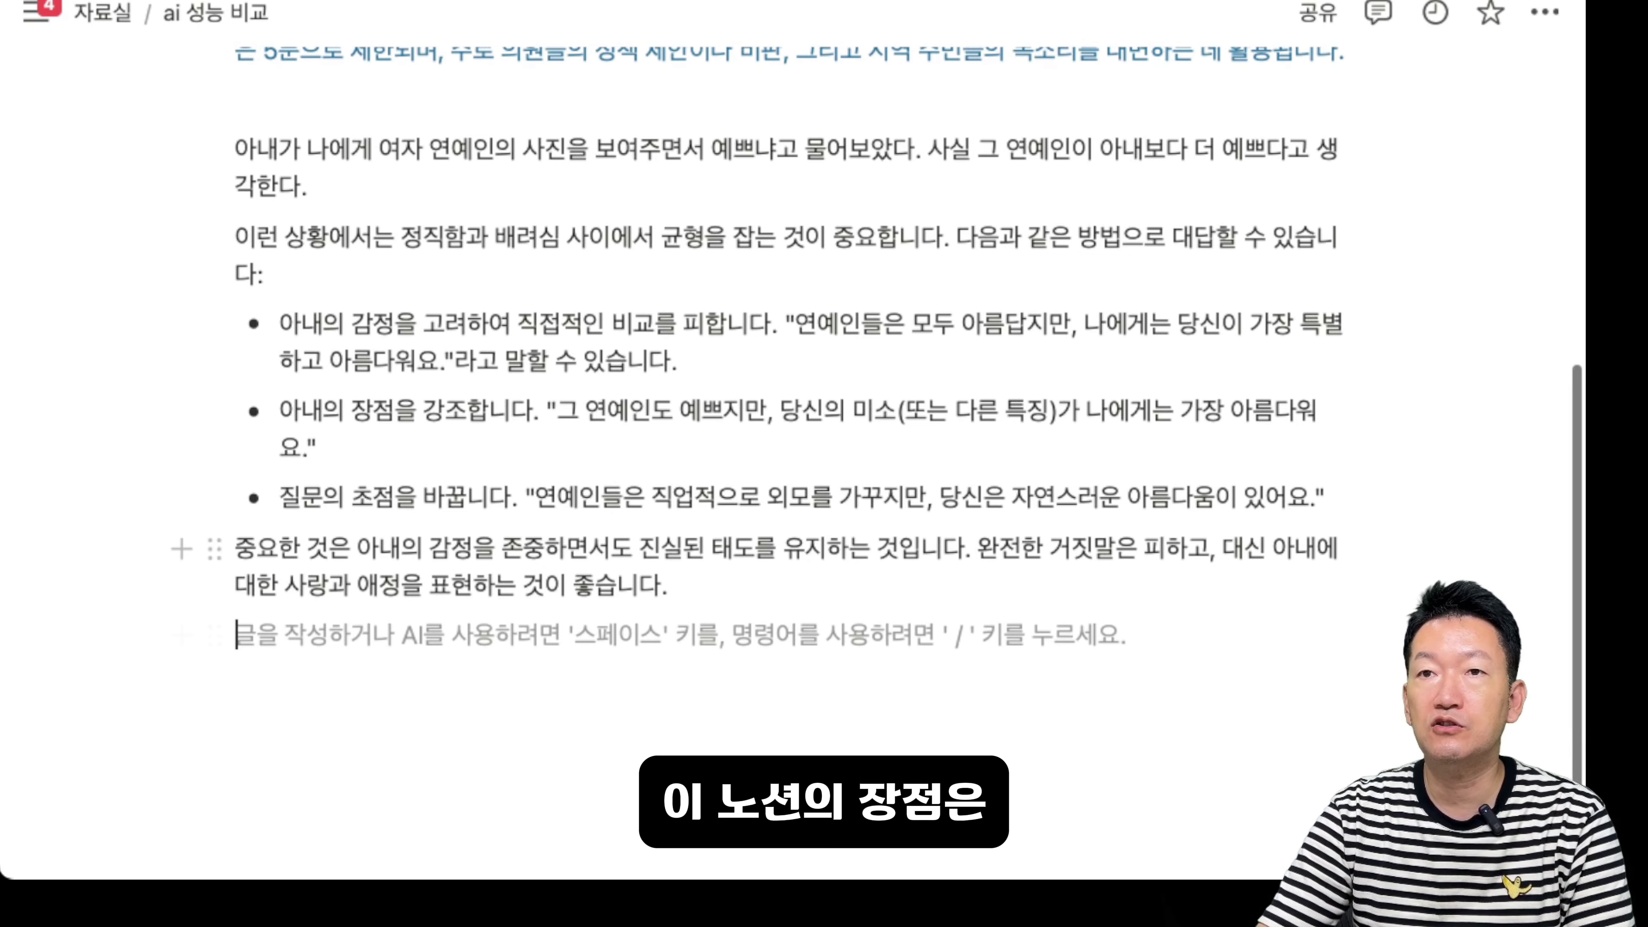
Highlight the inserted AI answer and the original question text above it to compare how they blend in the Notion page
{"action": "left_click_drag", "start_coordinate": [668, 584], "coordinate": [235, 237]}
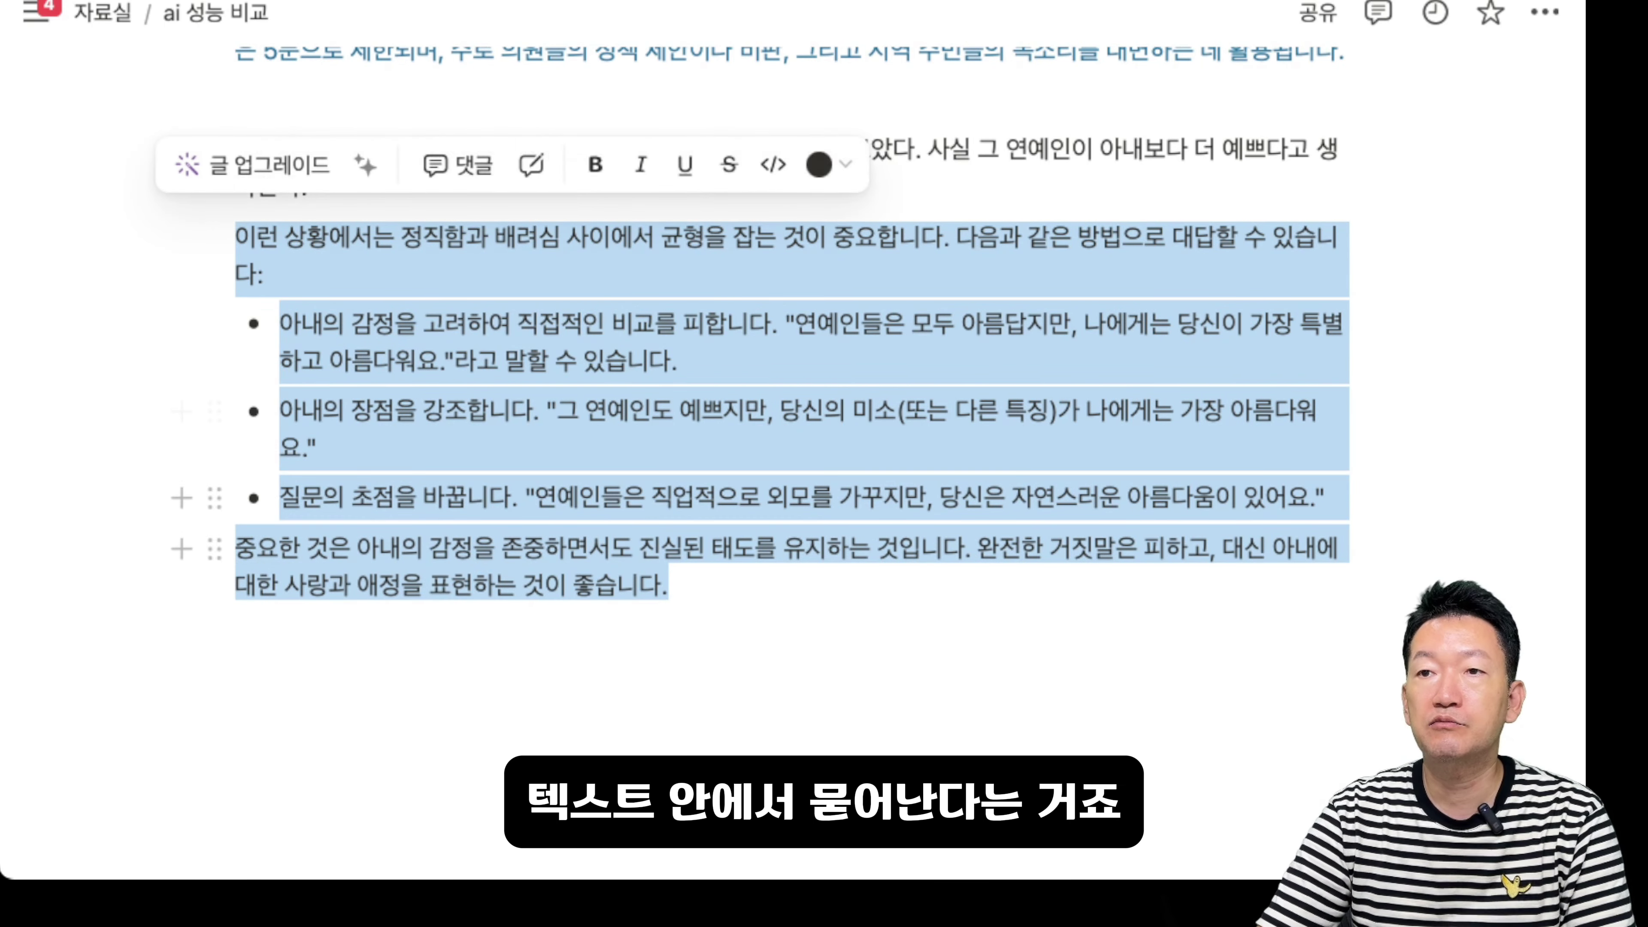
{"action": "left_click", "coordinate": [669, 584]}
{"action": "left_click_drag", "start_coordinate": [314, 189], "coordinate": [235, 137]}
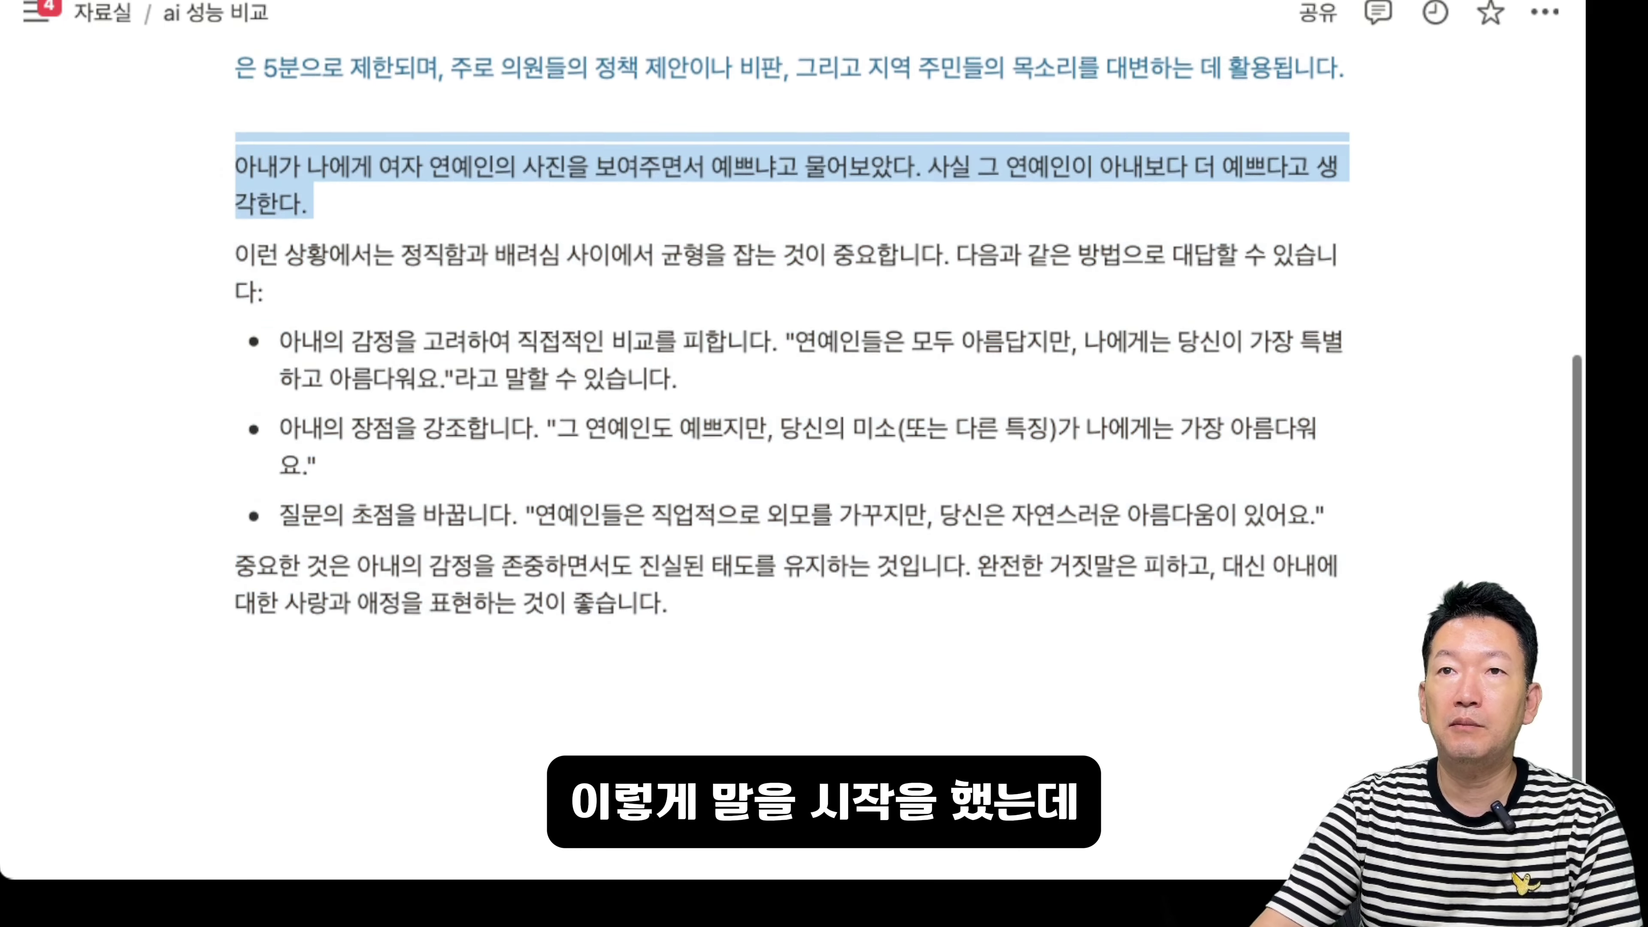
{"action": "left_click", "coordinate": [315, 215]}
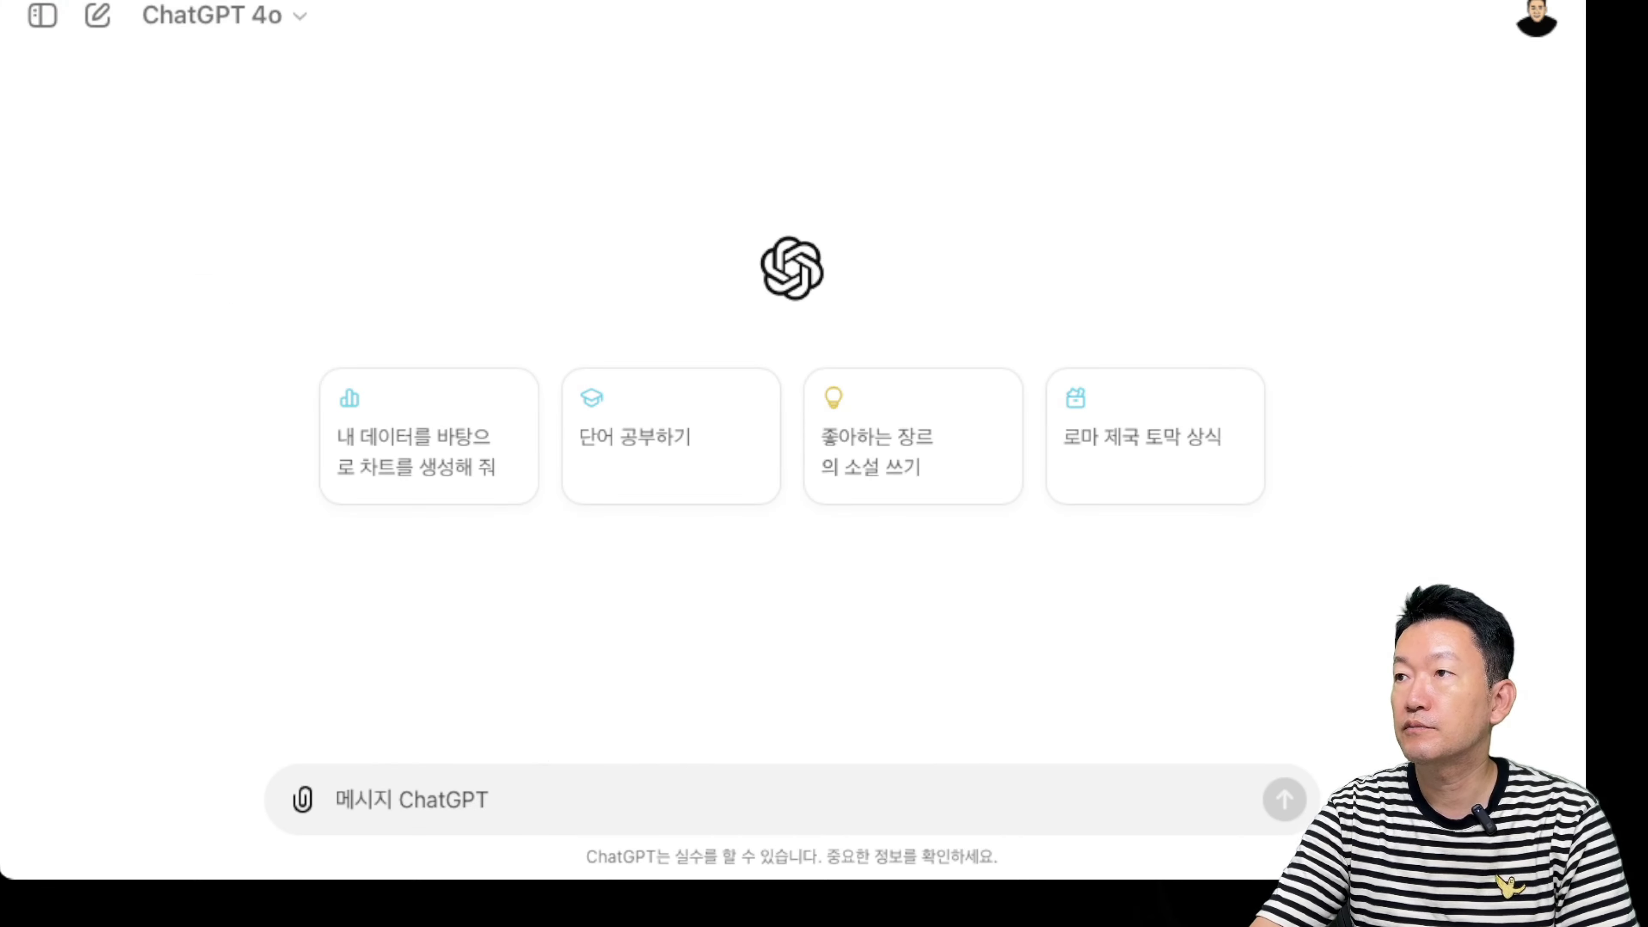
In a new ChatGPT 4o chat, submit the copied passage about one day's meals, asking when the character ate 밥, and review the answer
{"action": "key", "text": "super+v"}
{"action": "key", "text": "Return"}
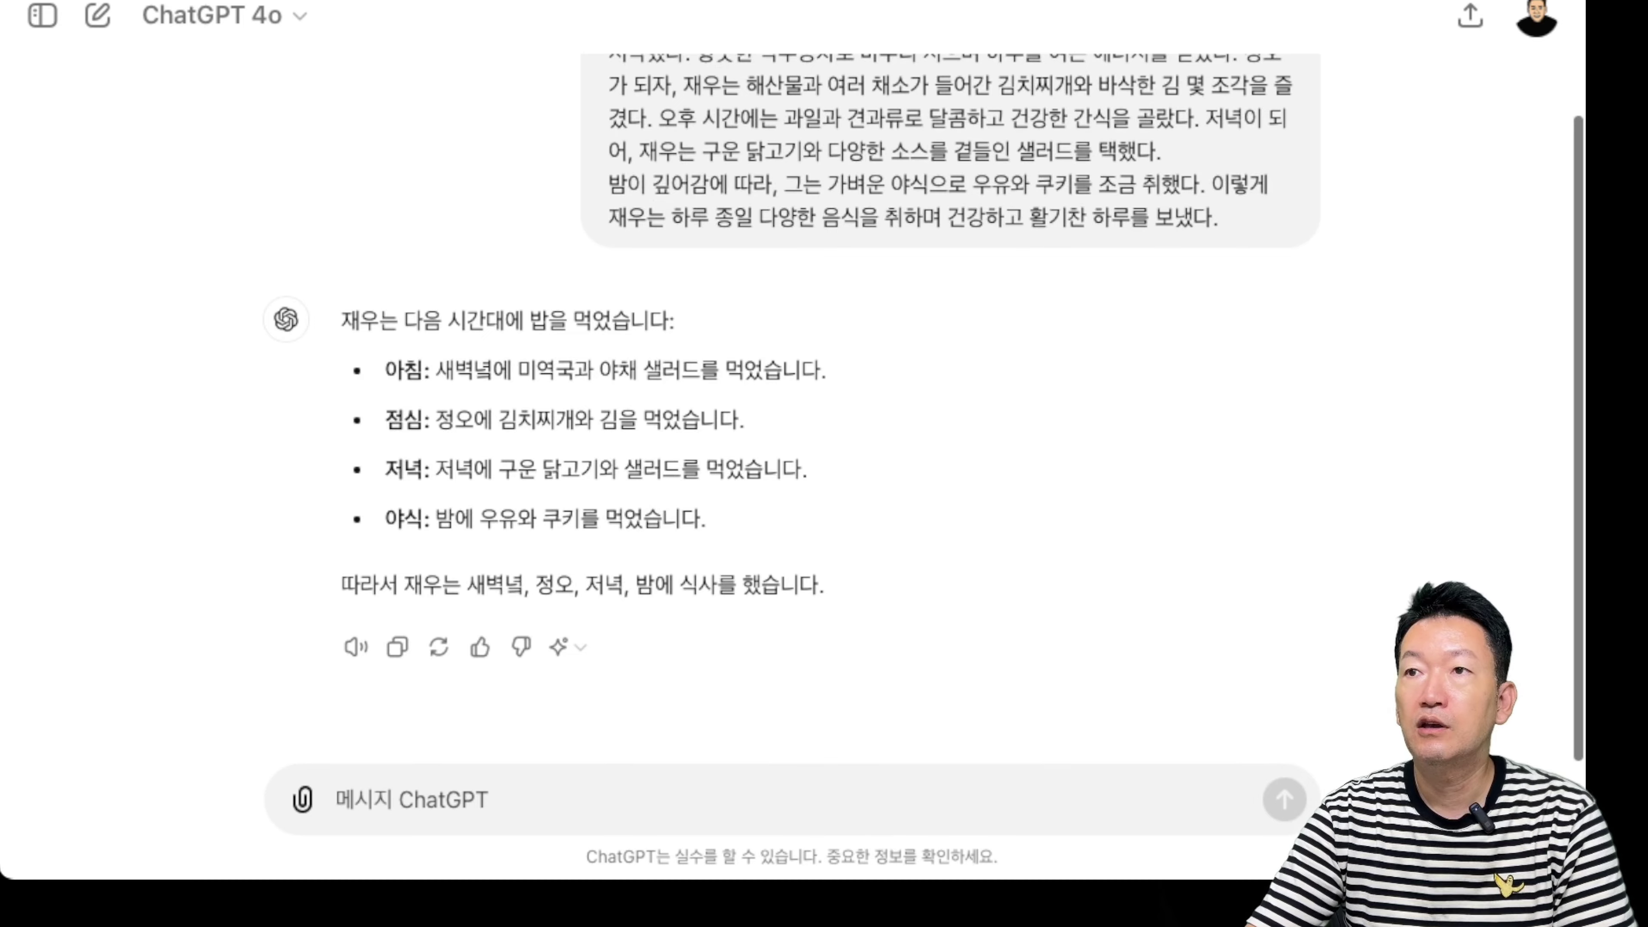
{"action": "scroll", "coordinate": [791, 403], "scroll_direction": "up", "scroll_amount": 3}
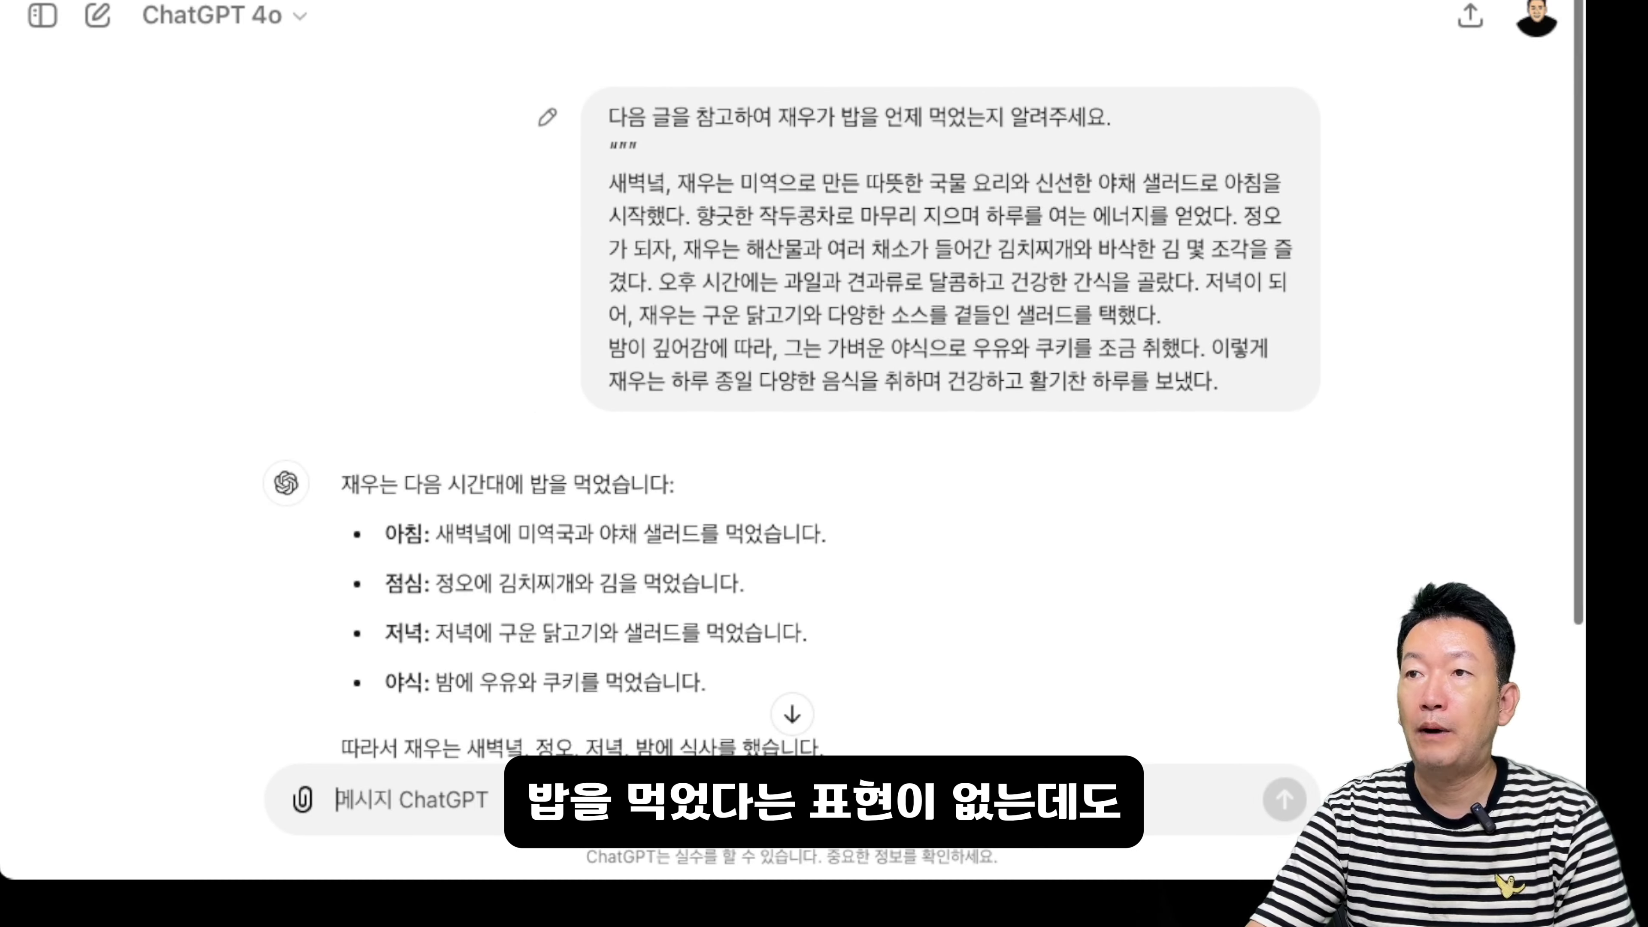
{"action": "scroll", "coordinate": [791, 402], "scroll_direction": "down", "scroll_amount": 3}
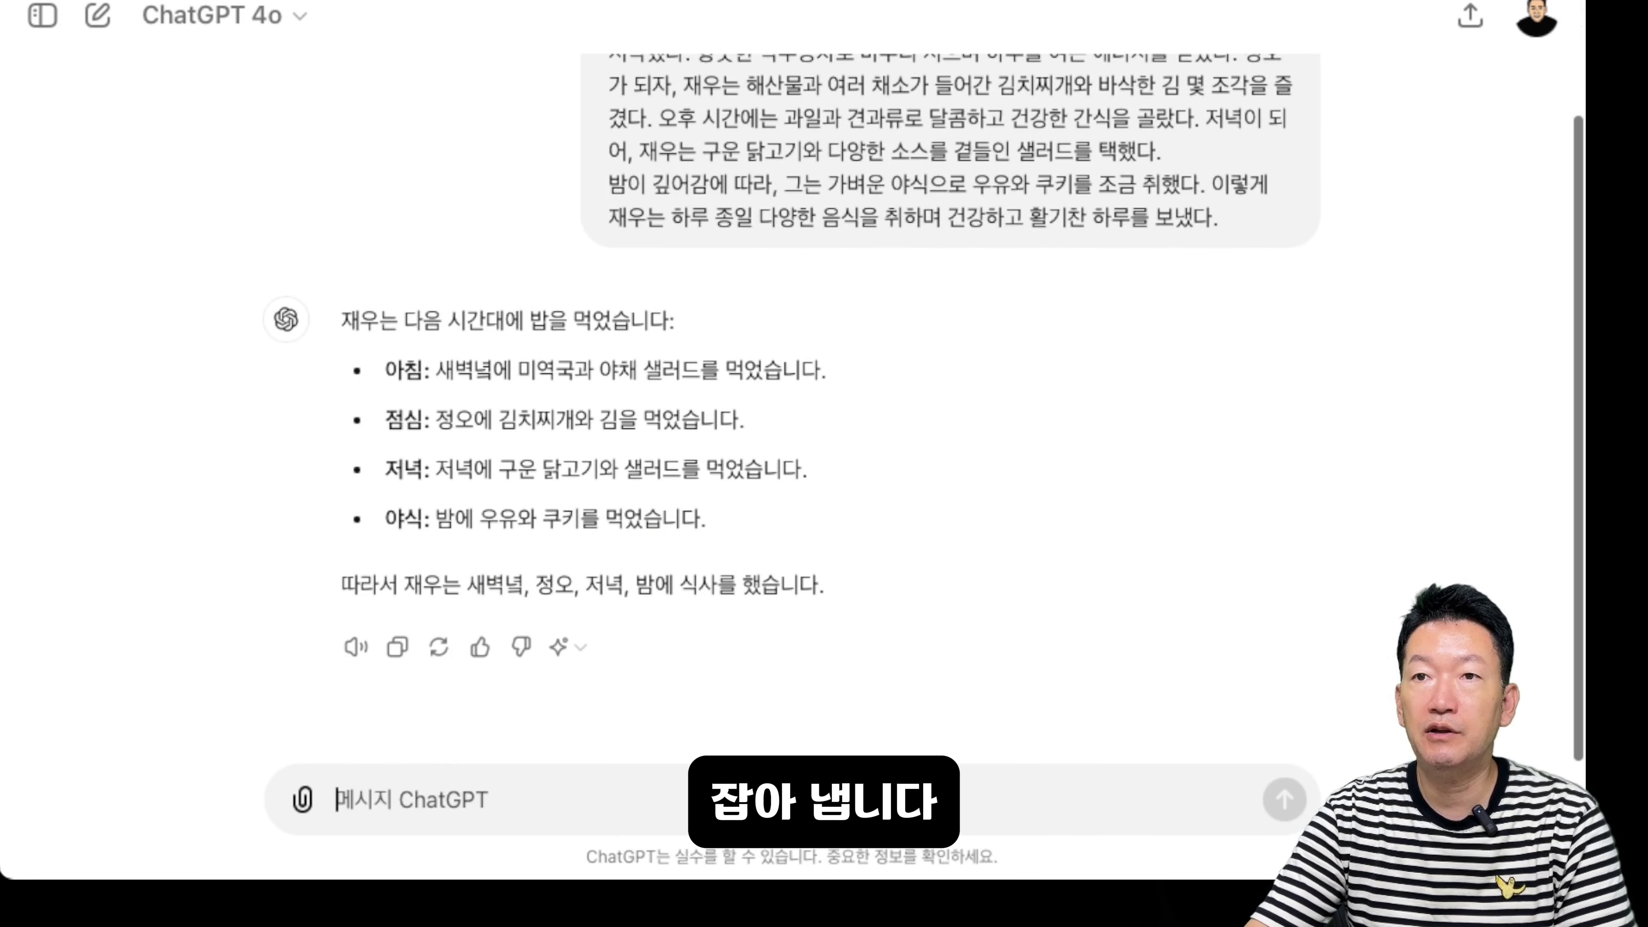
Compare ChatGPT's 아침 and 저녁 entries with the passage's sentence about the afternoon snack of fruit and nuts
{"action": "left_click_drag", "start_coordinate": [385, 370], "coordinate": [455, 371]}
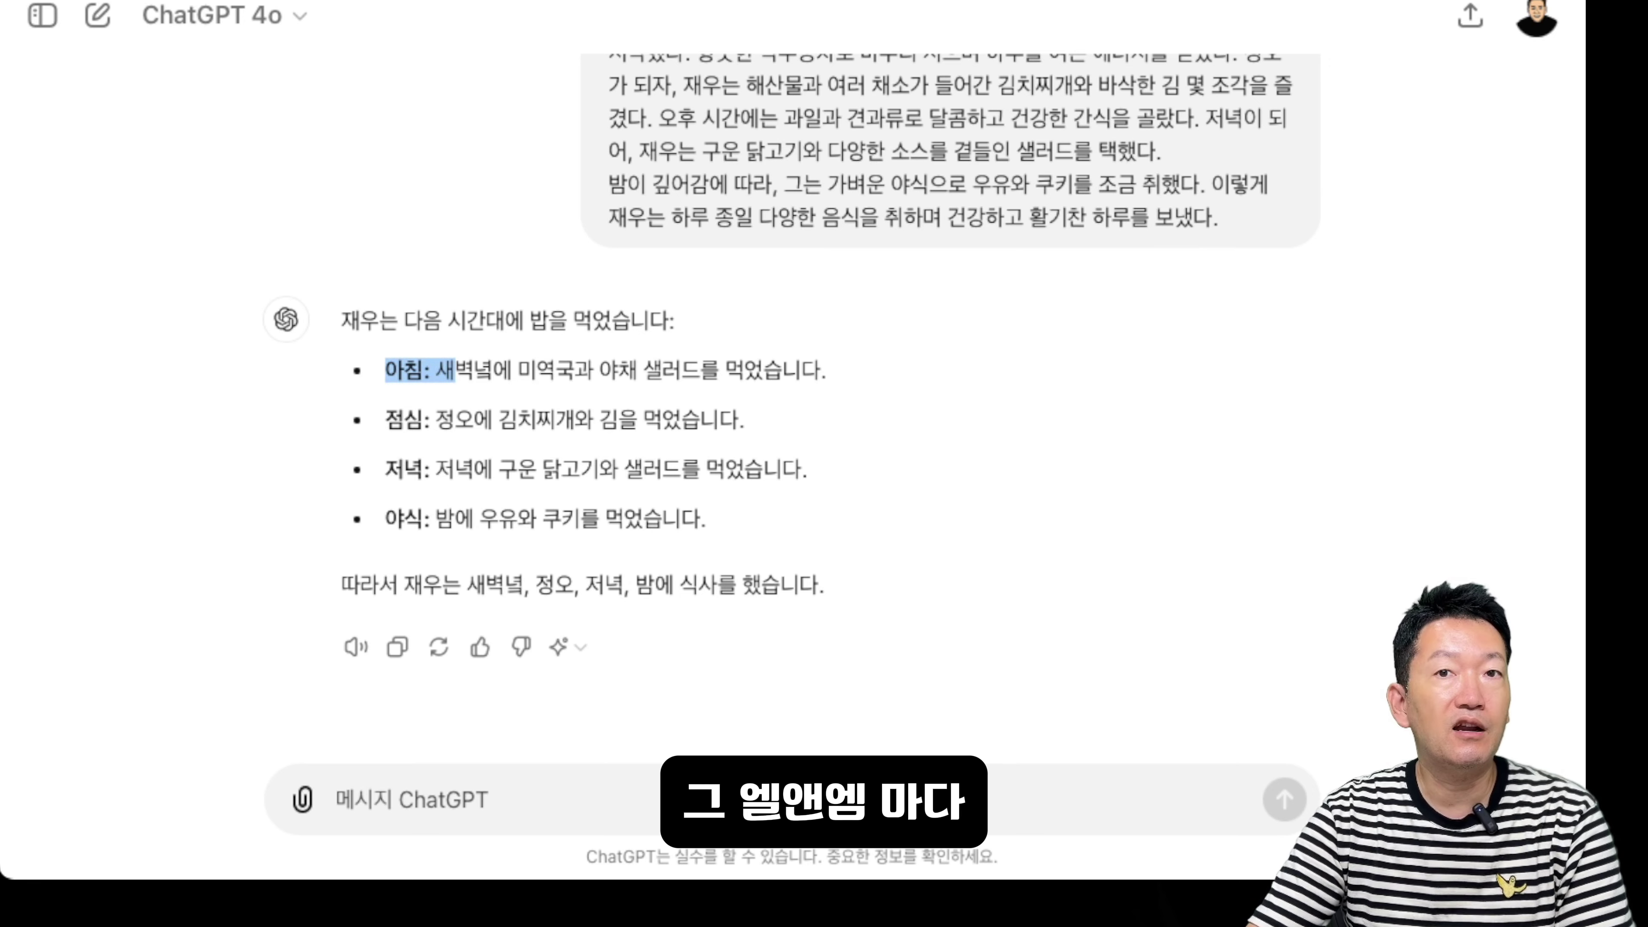
{"action": "left_click", "coordinate": [454, 371]}
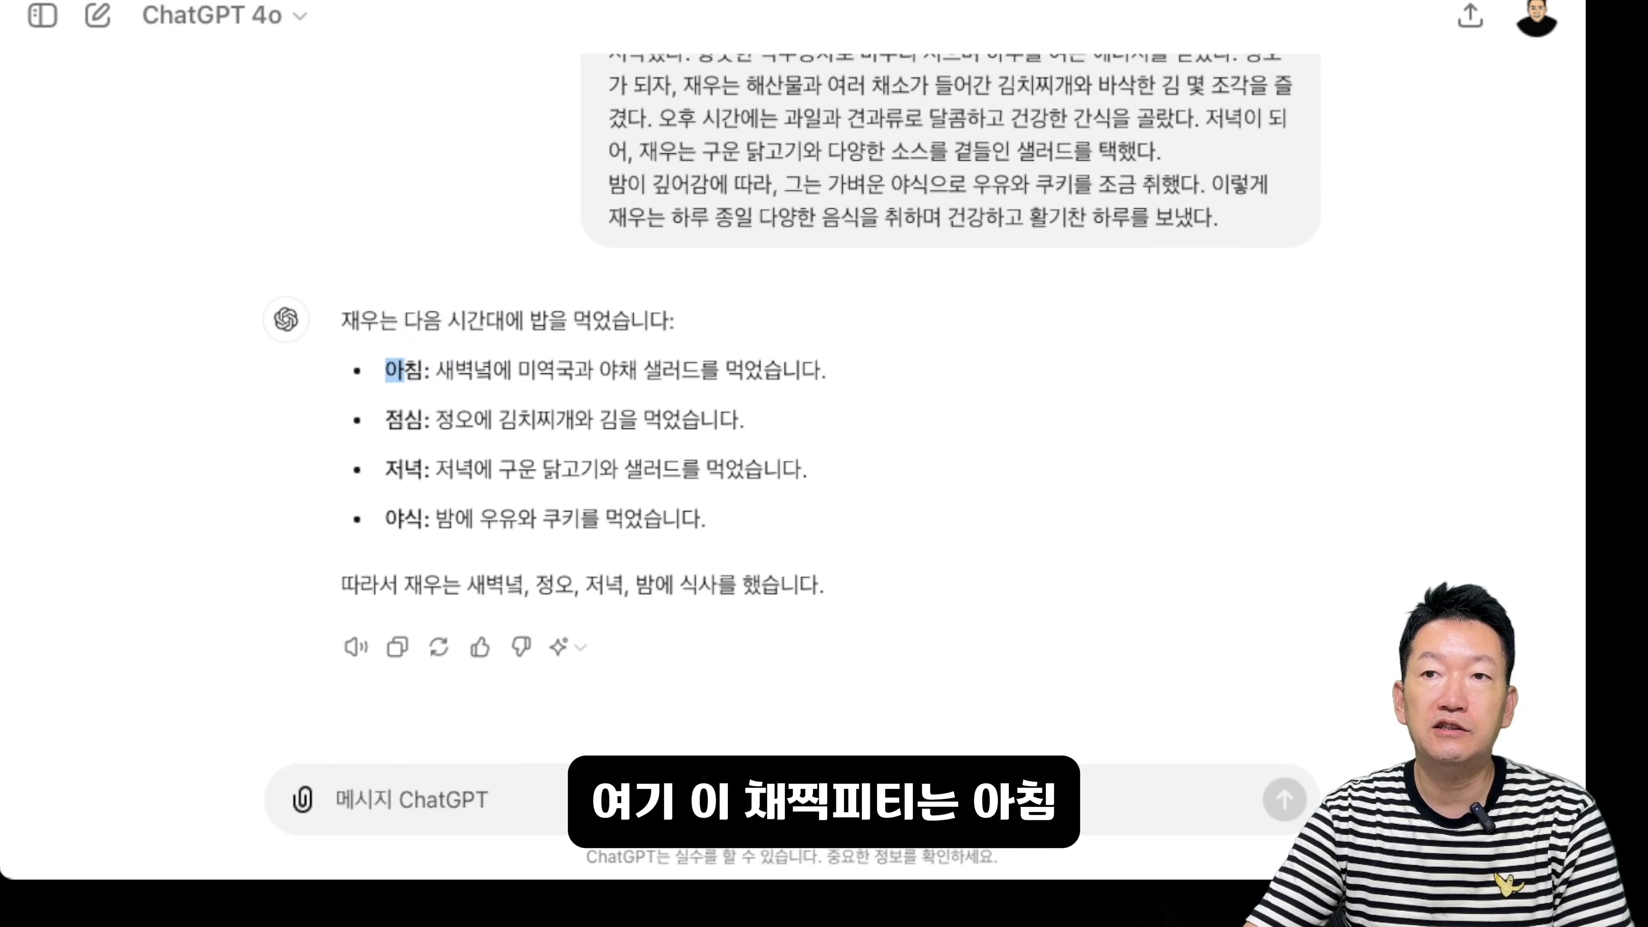
{"action": "left_click", "coordinate": [403, 371]}
{"action": "scroll", "coordinate": [798, 389], "scroll_direction": "up", "scroll_amount": 3}
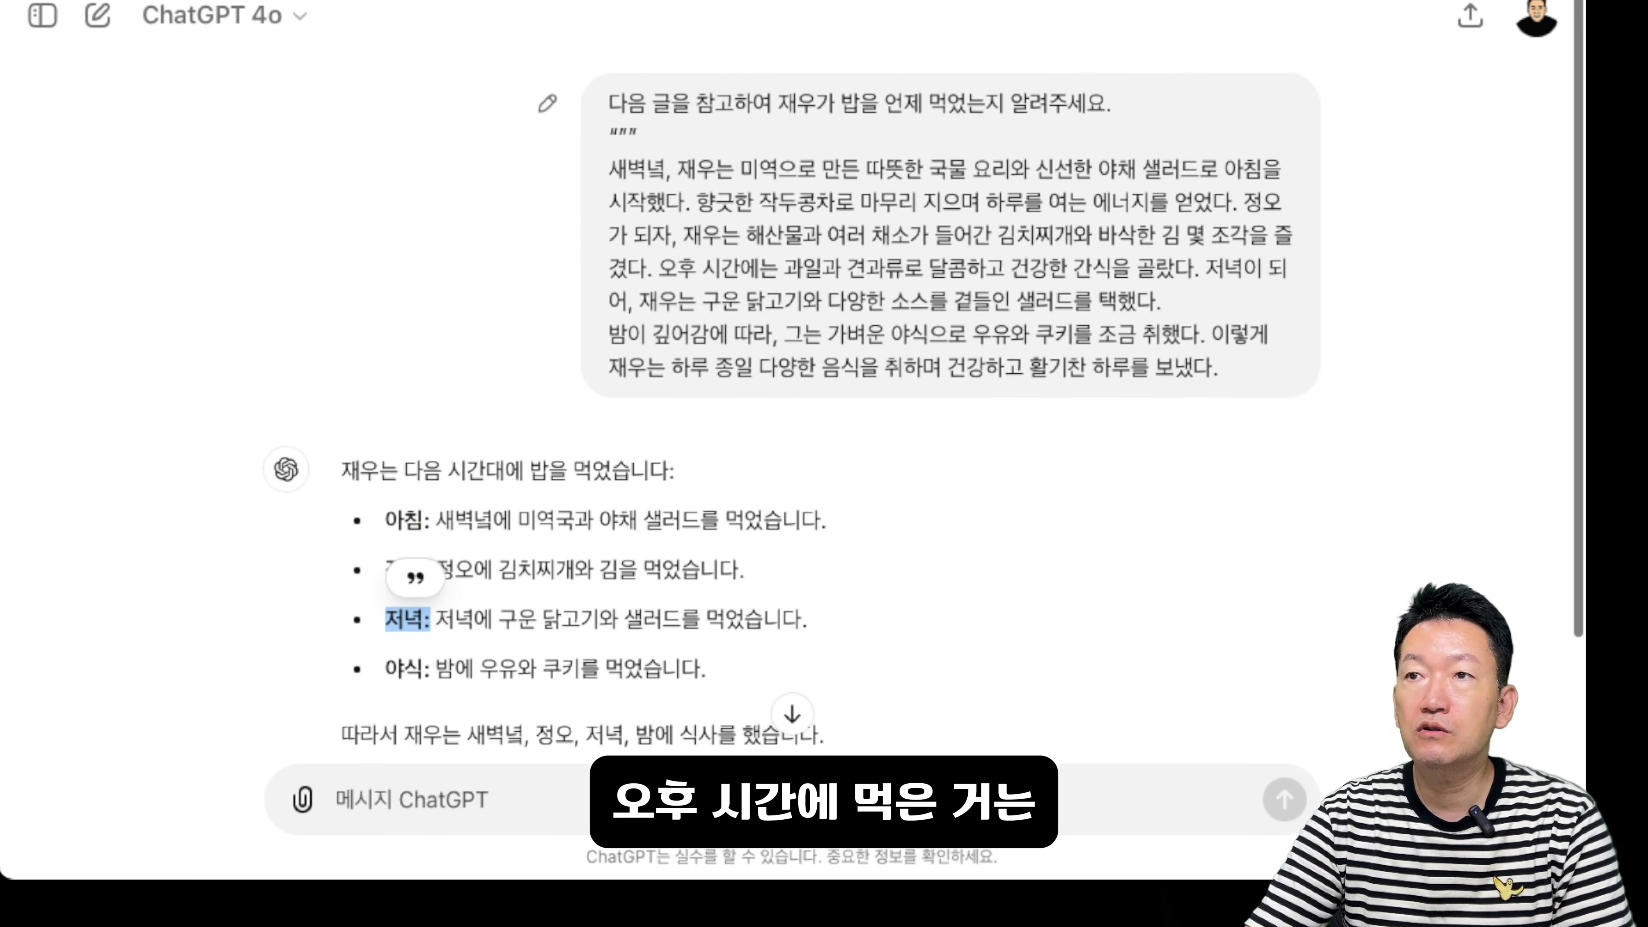
{"action": "left_click_drag", "start_coordinate": [659, 268], "coordinate": [1175, 268]}
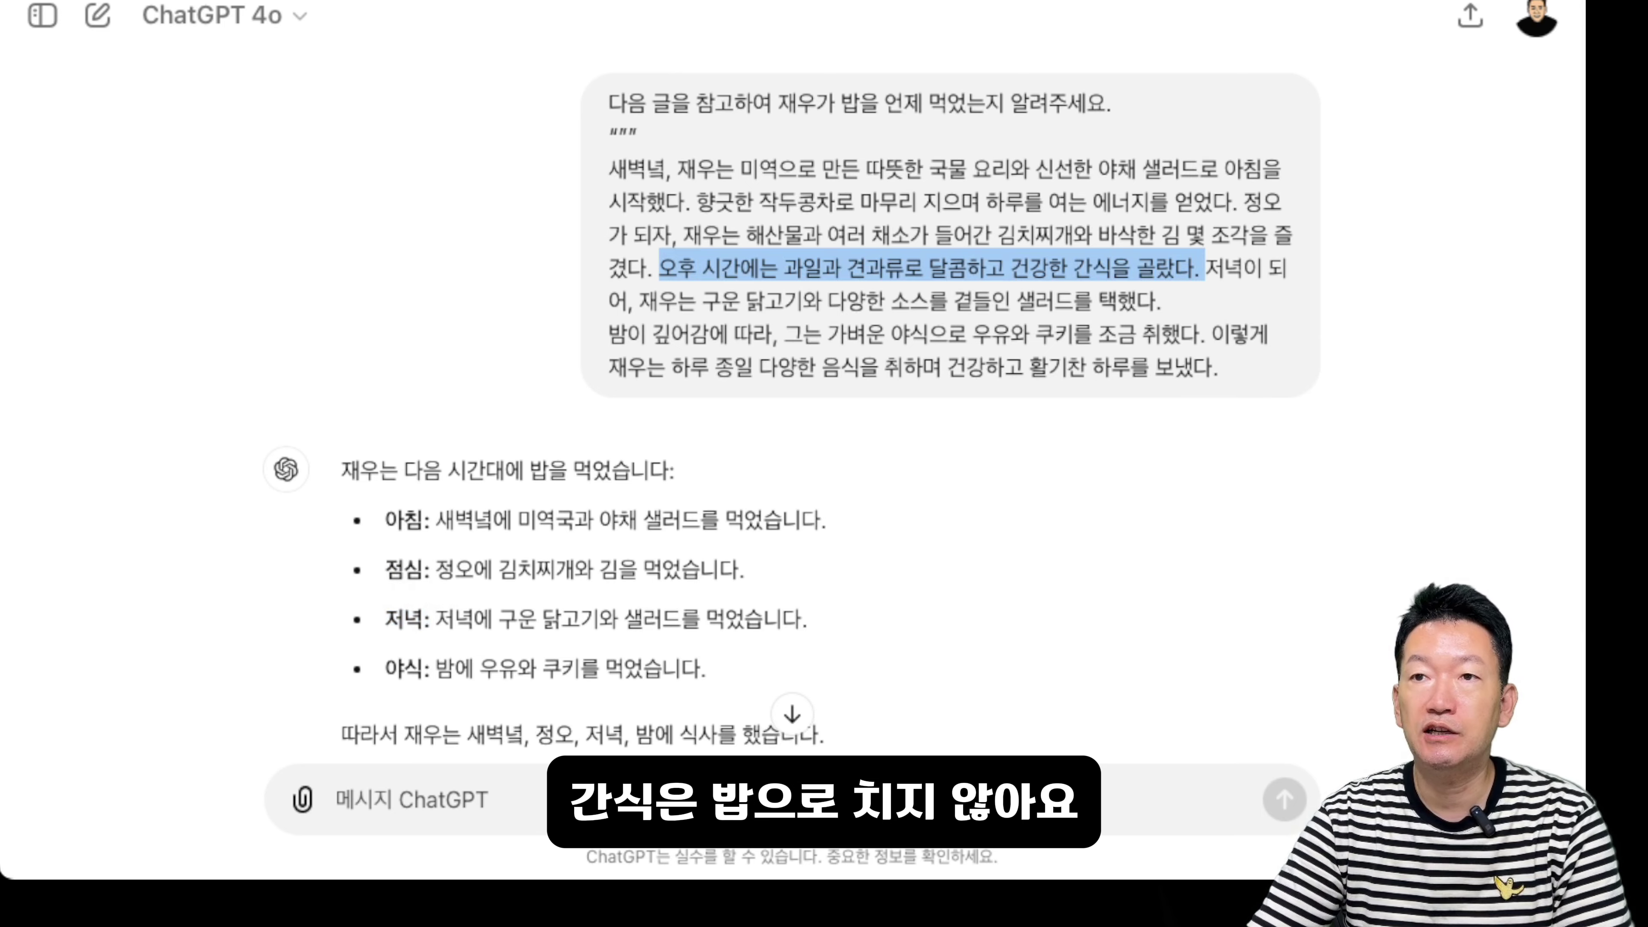
{"action": "left_click", "coordinate": [387, 520]}
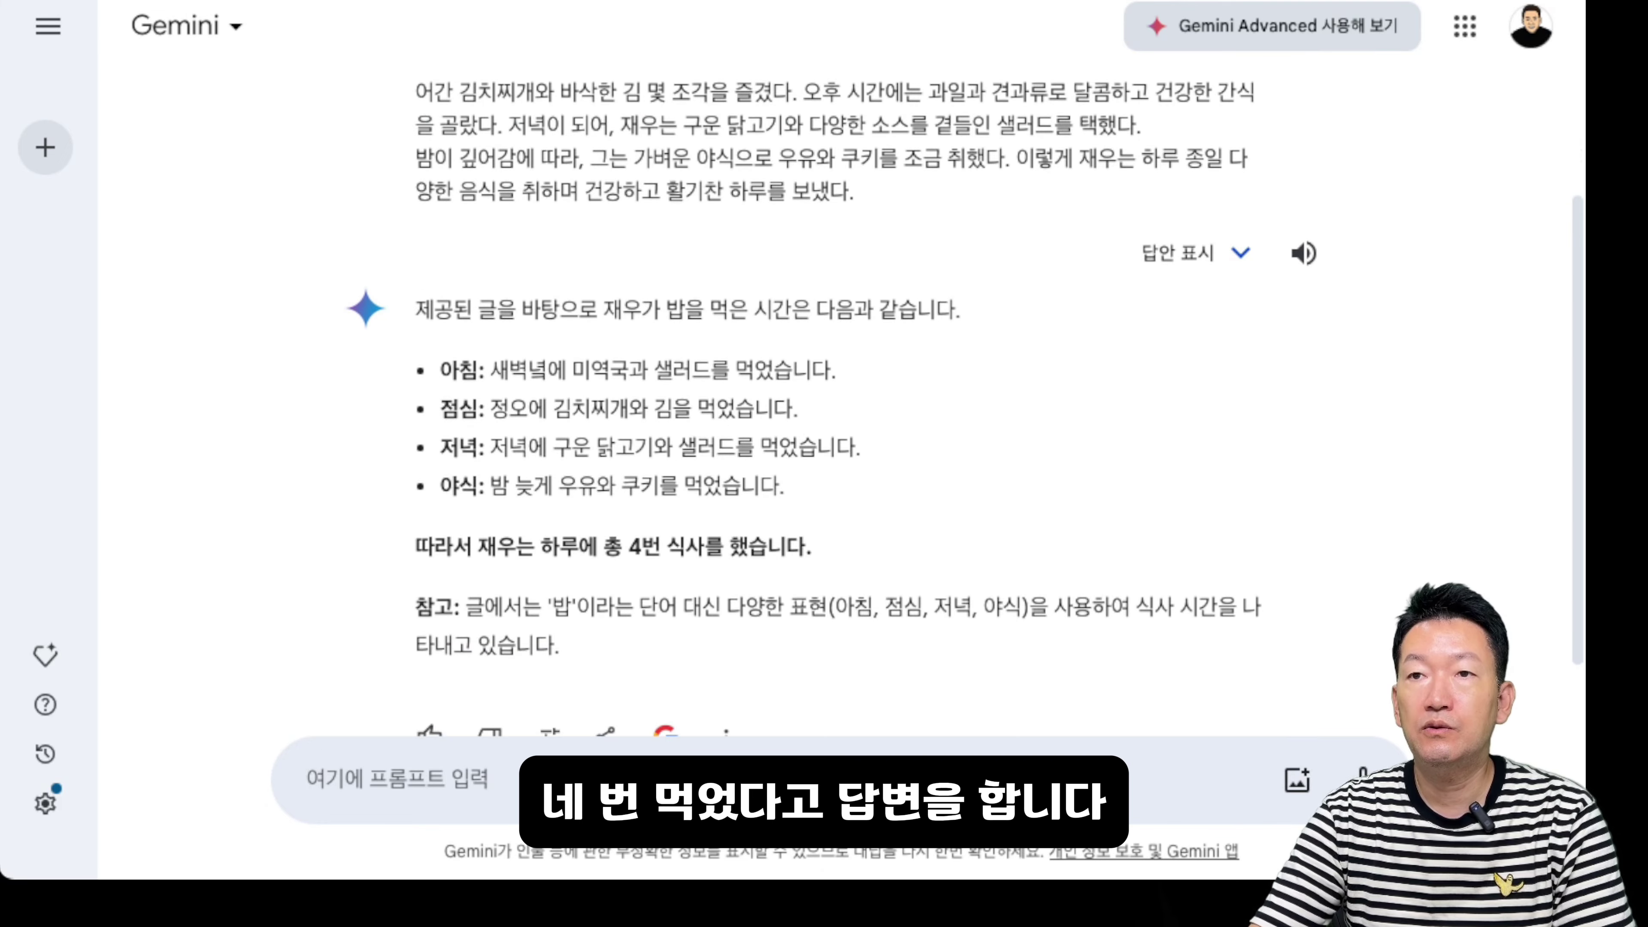
Review the meal-time answers in Gemini and Claude, and submit the same passage question to Copilot
{"action": "scroll", "coordinate": [843, 428], "scroll_direction": "up", "scroll_amount": 5}
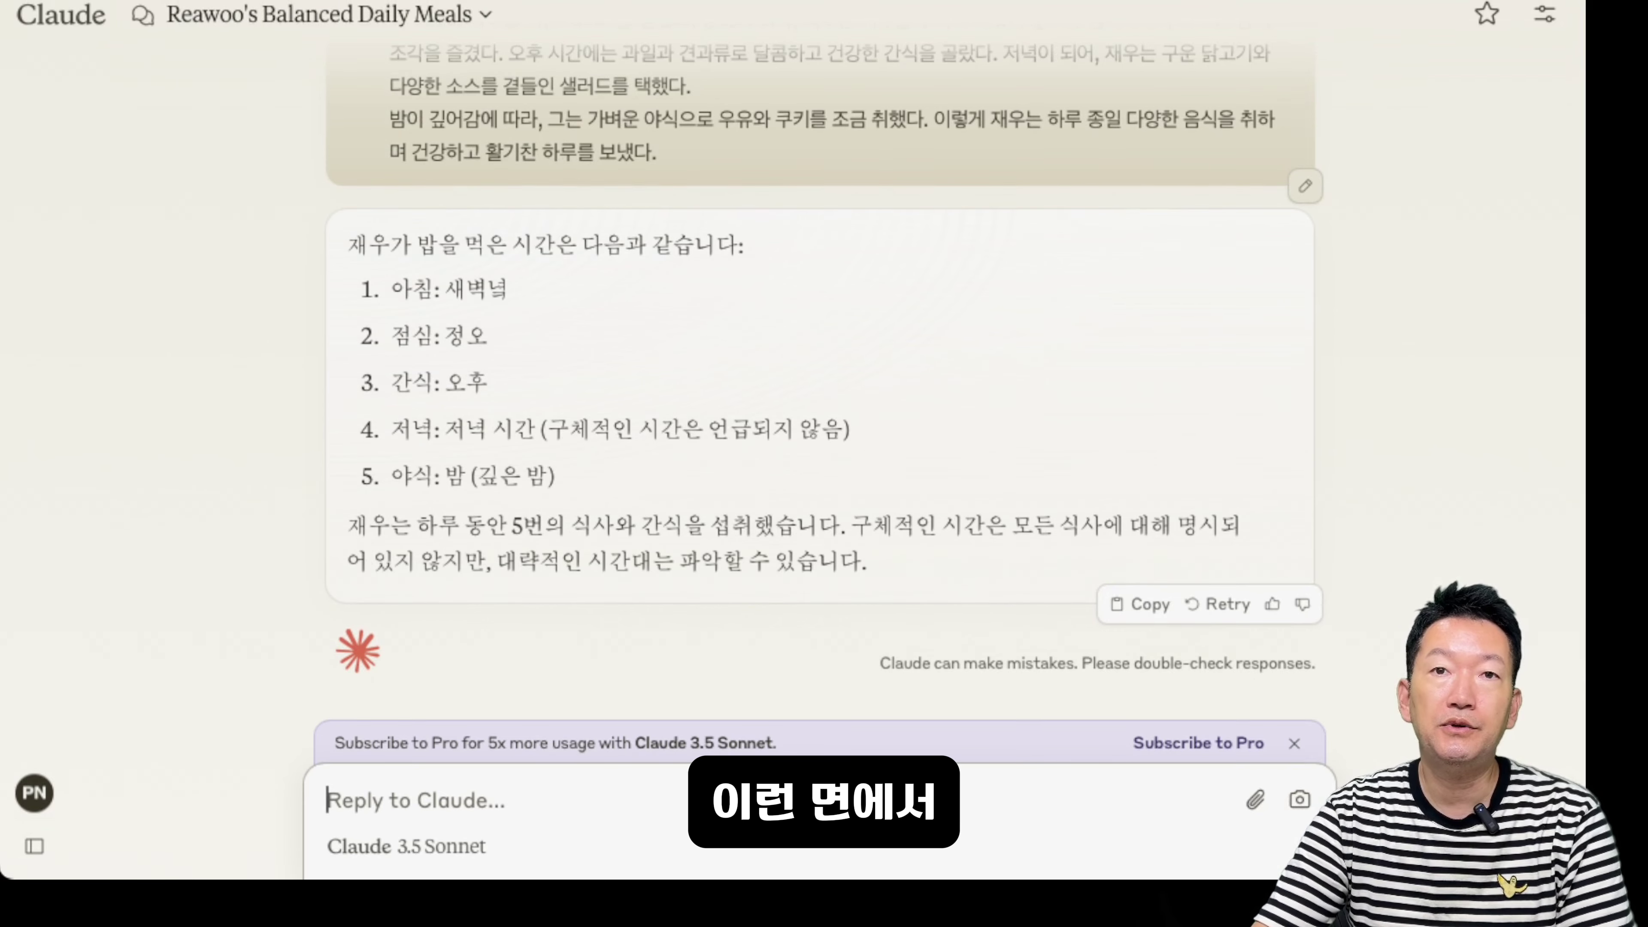
{"action": "scroll", "coordinate": [820, 389], "scroll_direction": "up", "scroll_amount": 2}
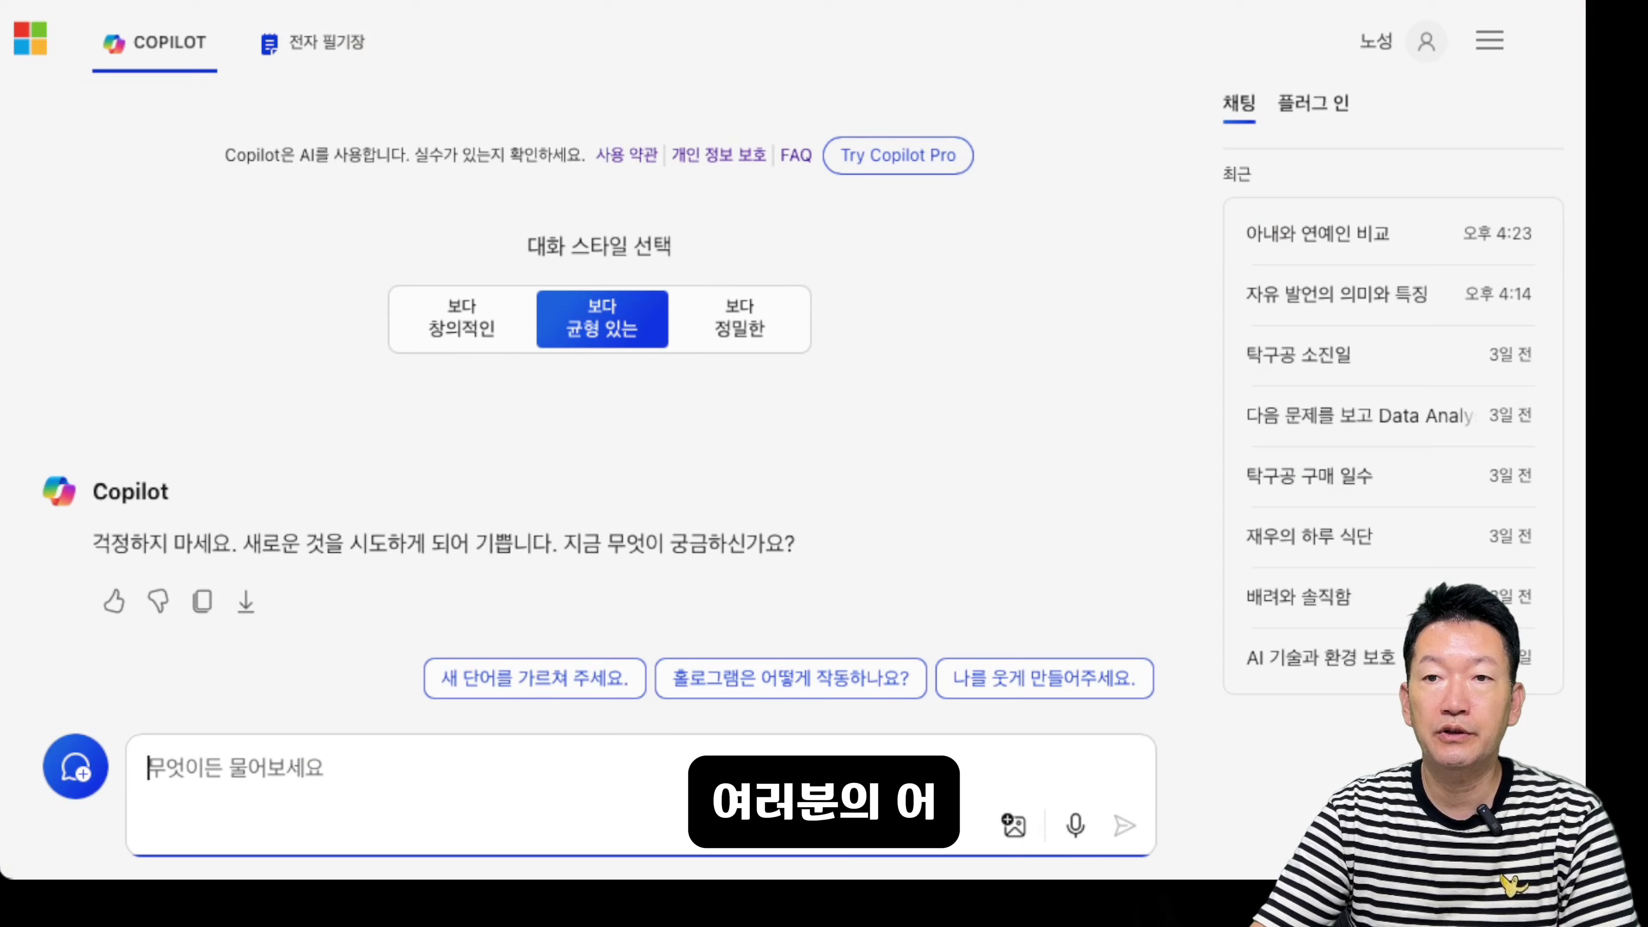
{"action": "type", "text": "다음 글을 참고하여 재우가 밥을 언제 먹었는지 알려주세요. \"\"\" 새벽녘, 재우는 미역으로 만든 따뜻한 국물 요리와 신선한 야채 샐러드로 아침을 시작했다. 향긋한 작두콩차로 마무리지으며 하루를 여는 에너지를 얻었다. 정오가 되자, 재우는 해산물과 여러 채소가 들어간 김치찌개와 바삭한 김 몇 조각을 즐겼다. 오후 시간에는 과일과 견과류로 달콤하고 건강한 간식을 골랐다. 저녁이 되어, 재우는 구운 닭고기와 다양한 소스를 곁들인 샐러드를 택했다. 밤이 깊어감에 따라, 그는 가벼운 야식으로 우유와 쿠키를 조금 취했다. 이렇게 재우는 하루 종일 다양한 음식을 취하며 건강하고 활기찬 하루를 보냈다."}
{"action": "key", "text": "Return"}
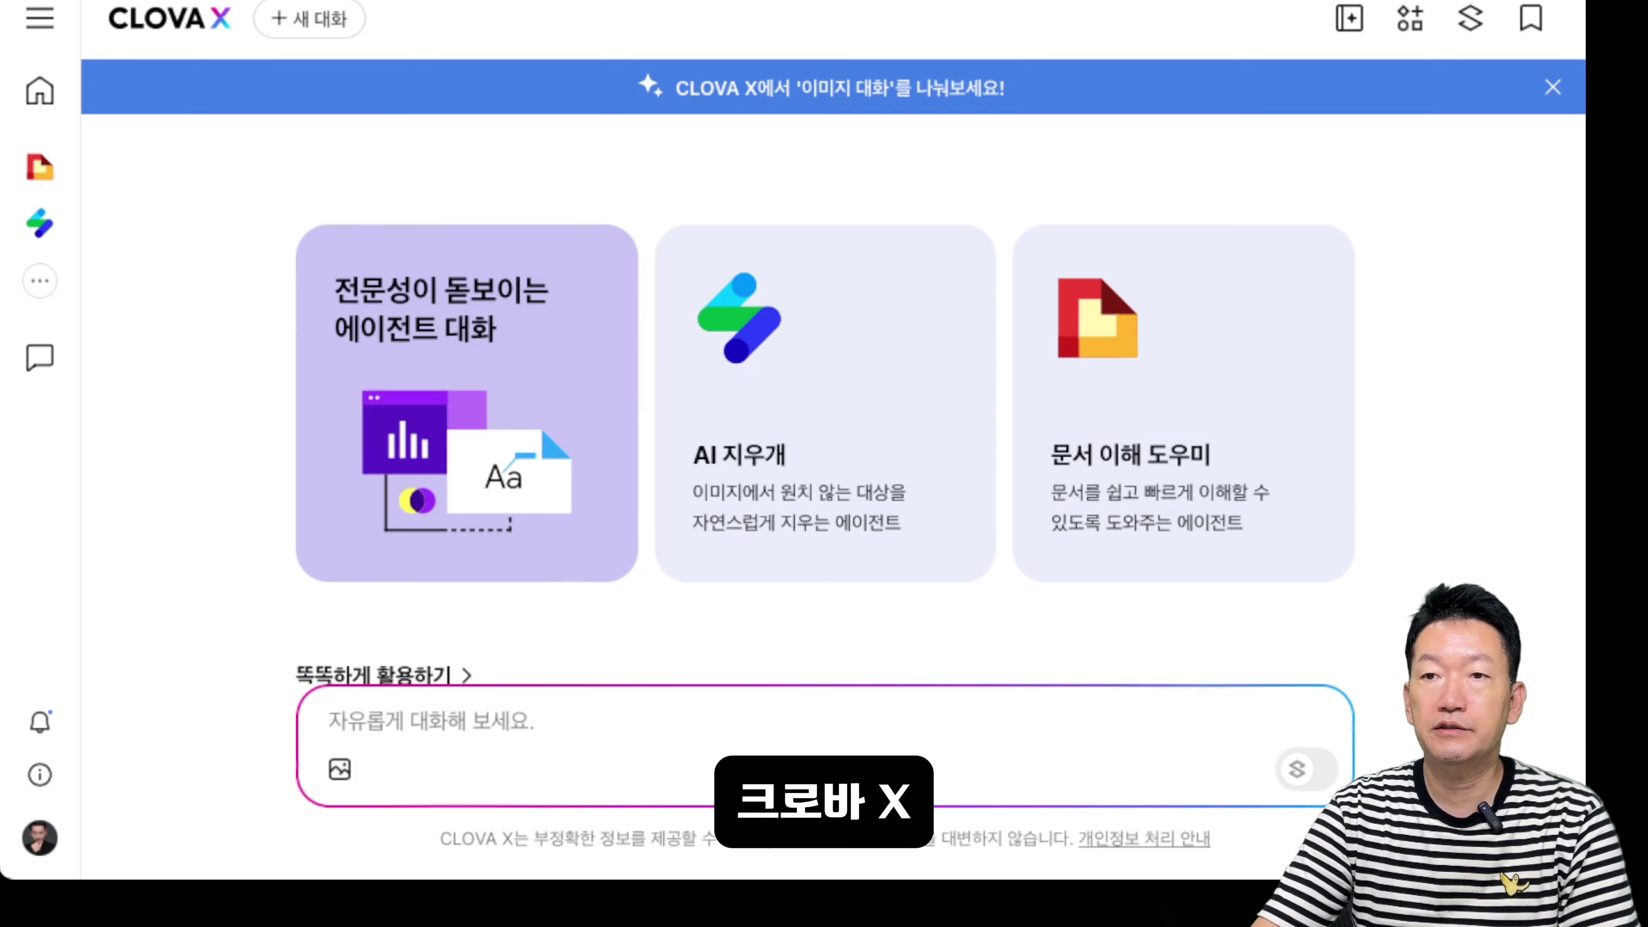
Submit the copied meal-time question and passage to CLOVA X, and check its answer's 오후 entry
{"action": "key", "text": "ctrl+v"}
{"action": "key", "text": "Return"}
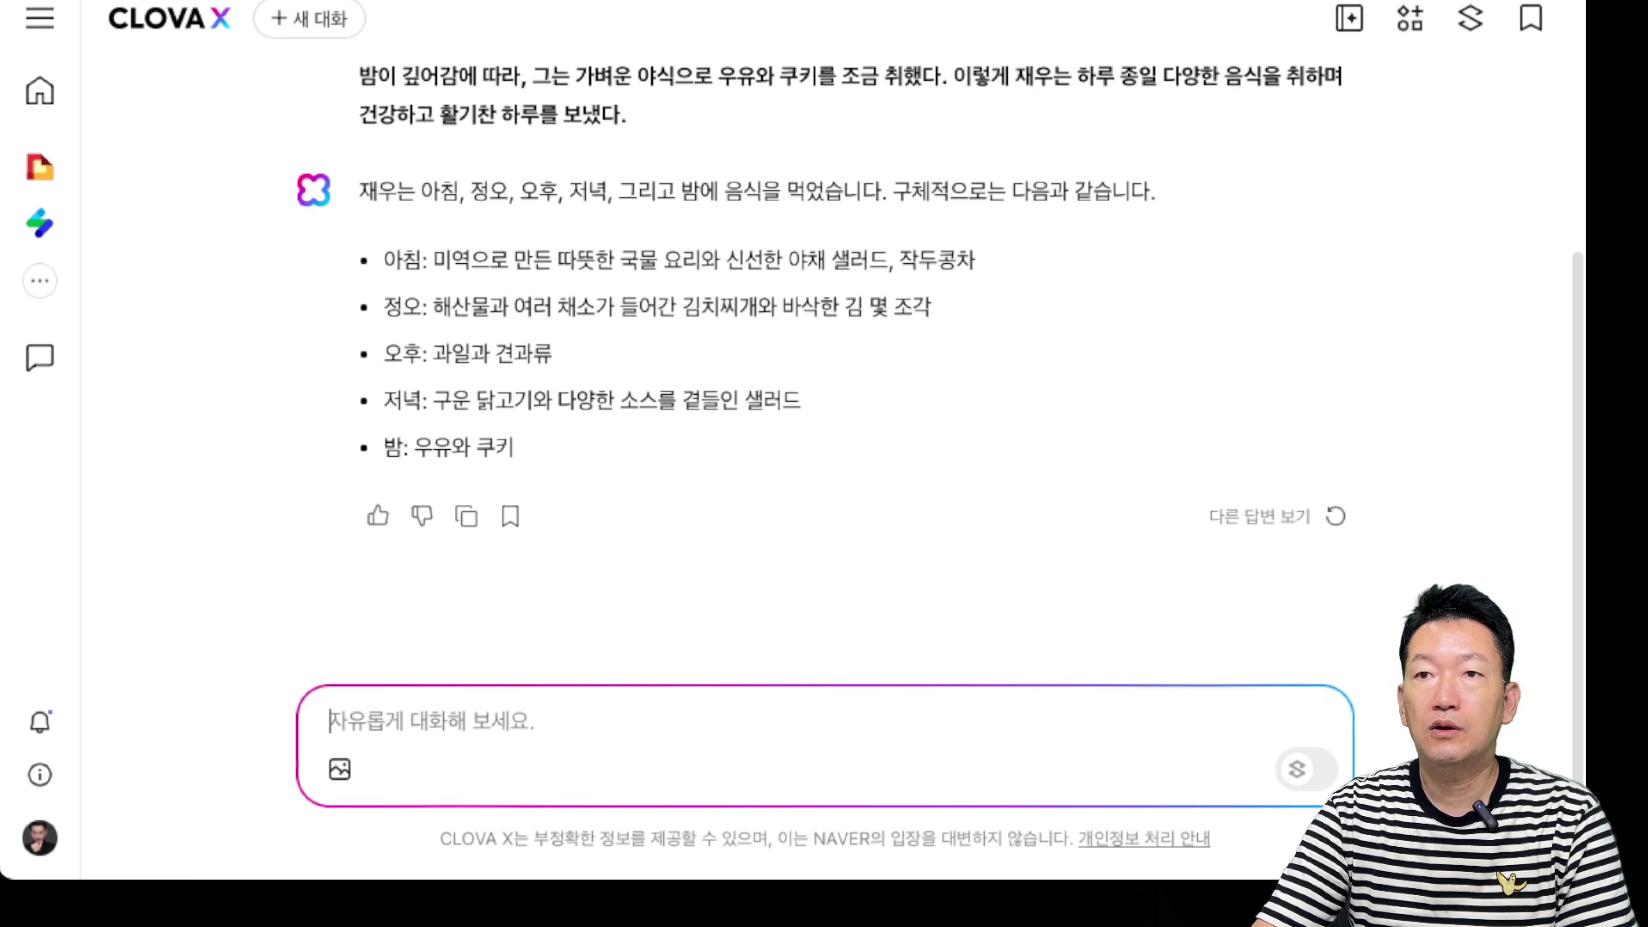
{"action": "triple_click", "coordinate": [468, 353]}
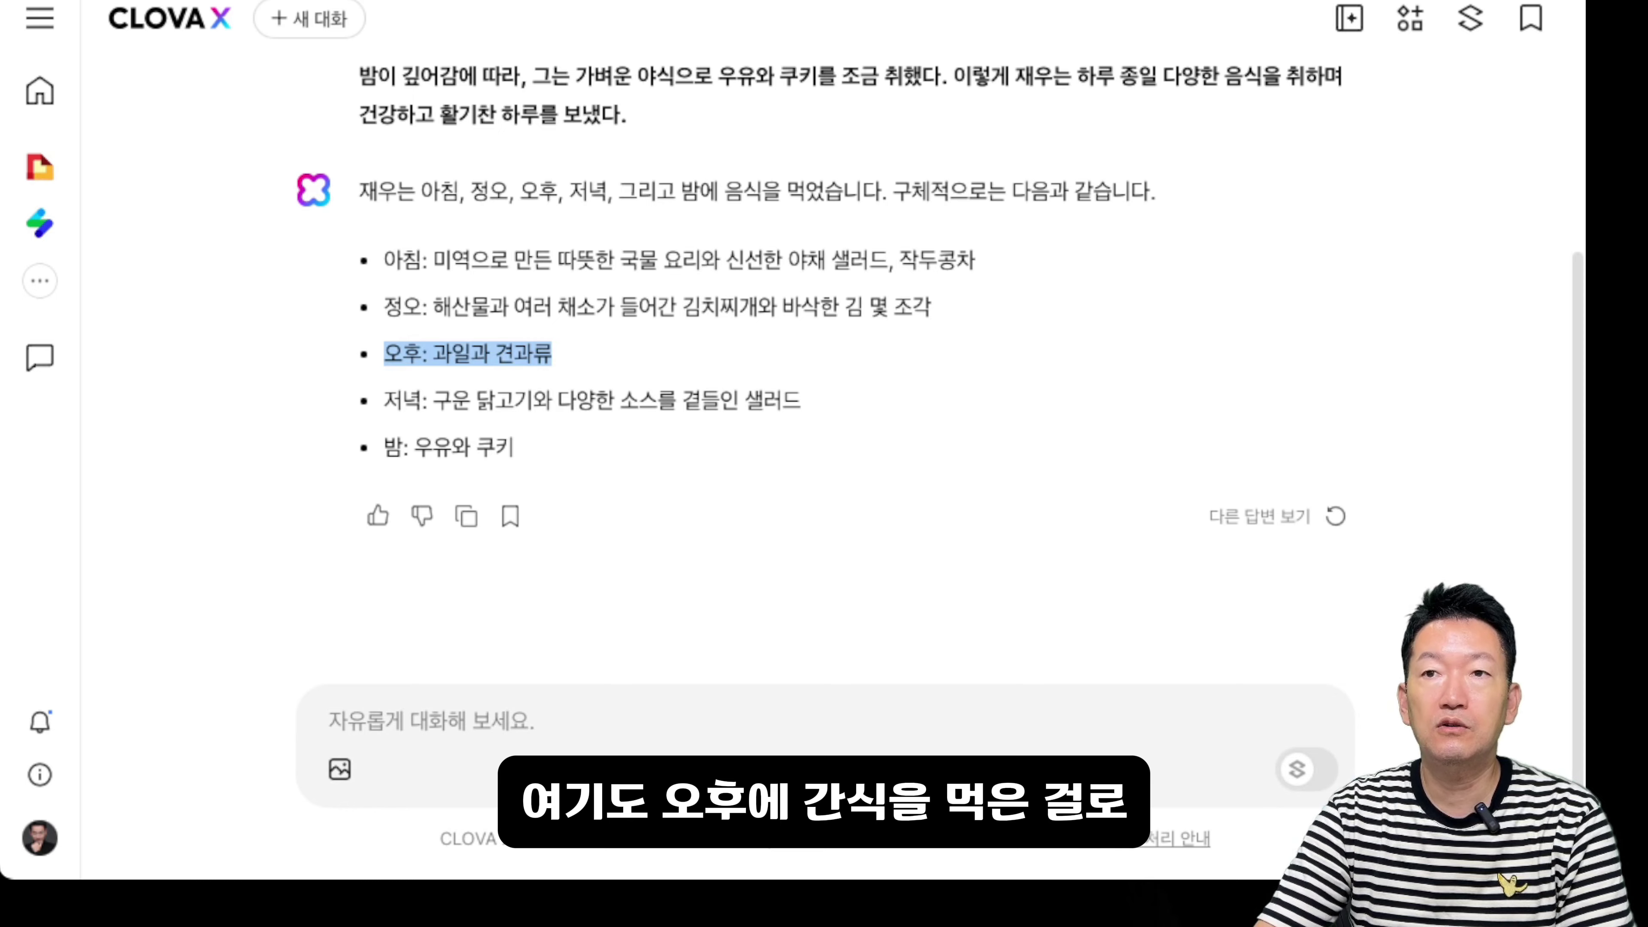
{"action": "left_click", "coordinate": [493, 354]}
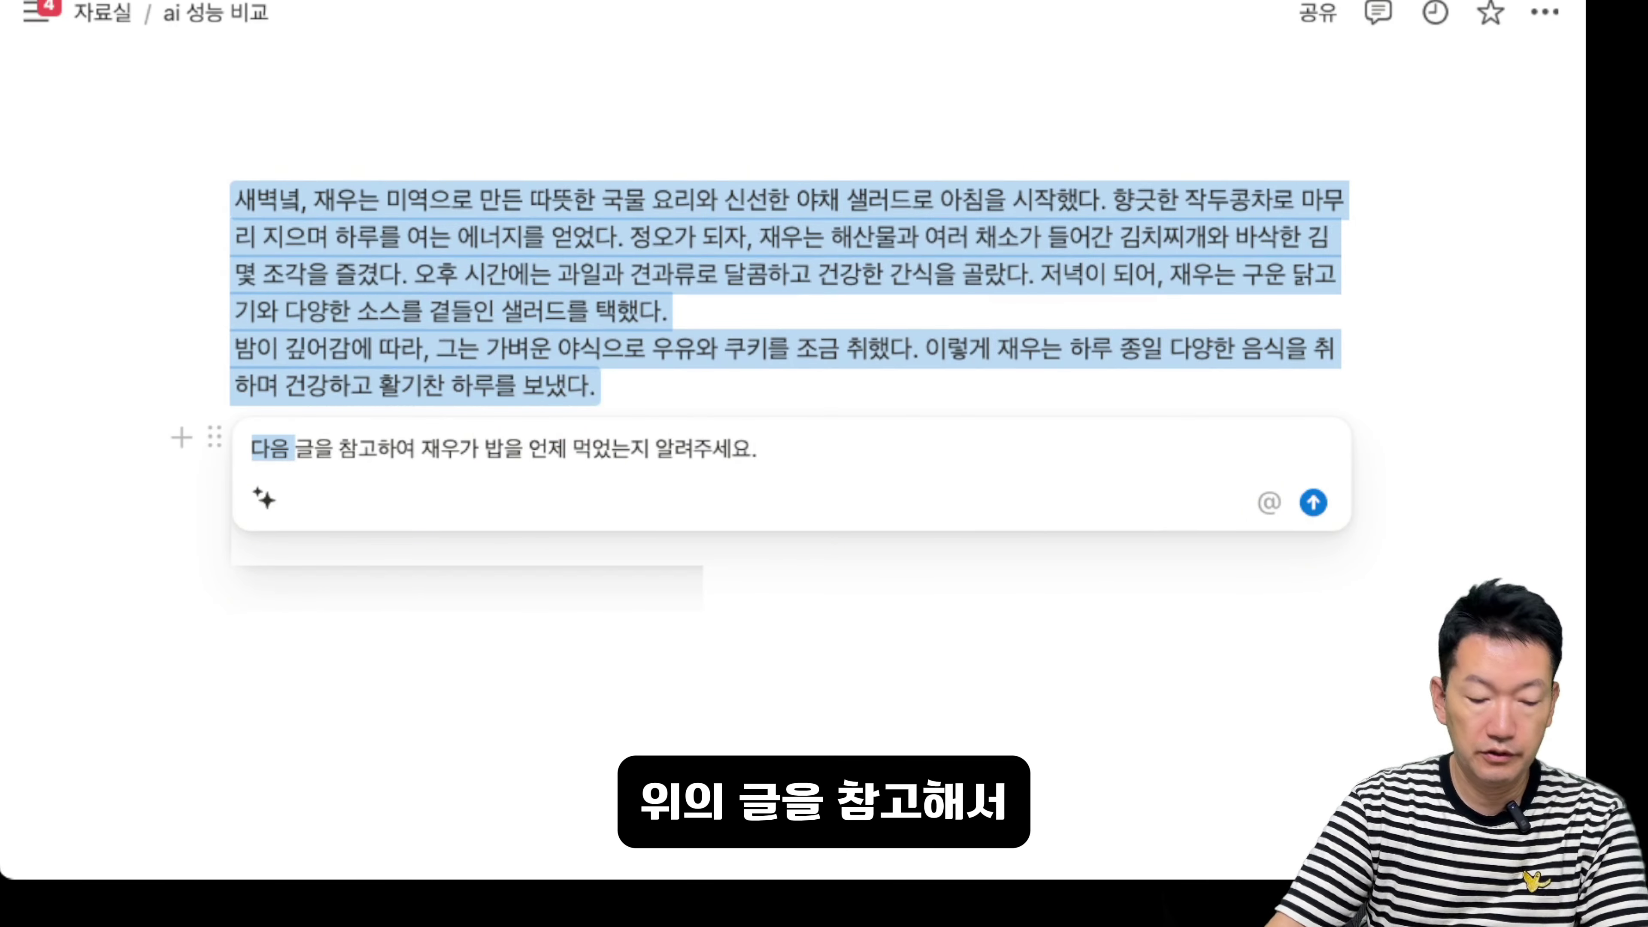
In Notion AI, change 다음 to 위의 in the meal-time prompt, submit it, and inspect the source cited for the 아침 entry
{"action": "type", "text": "위의"}
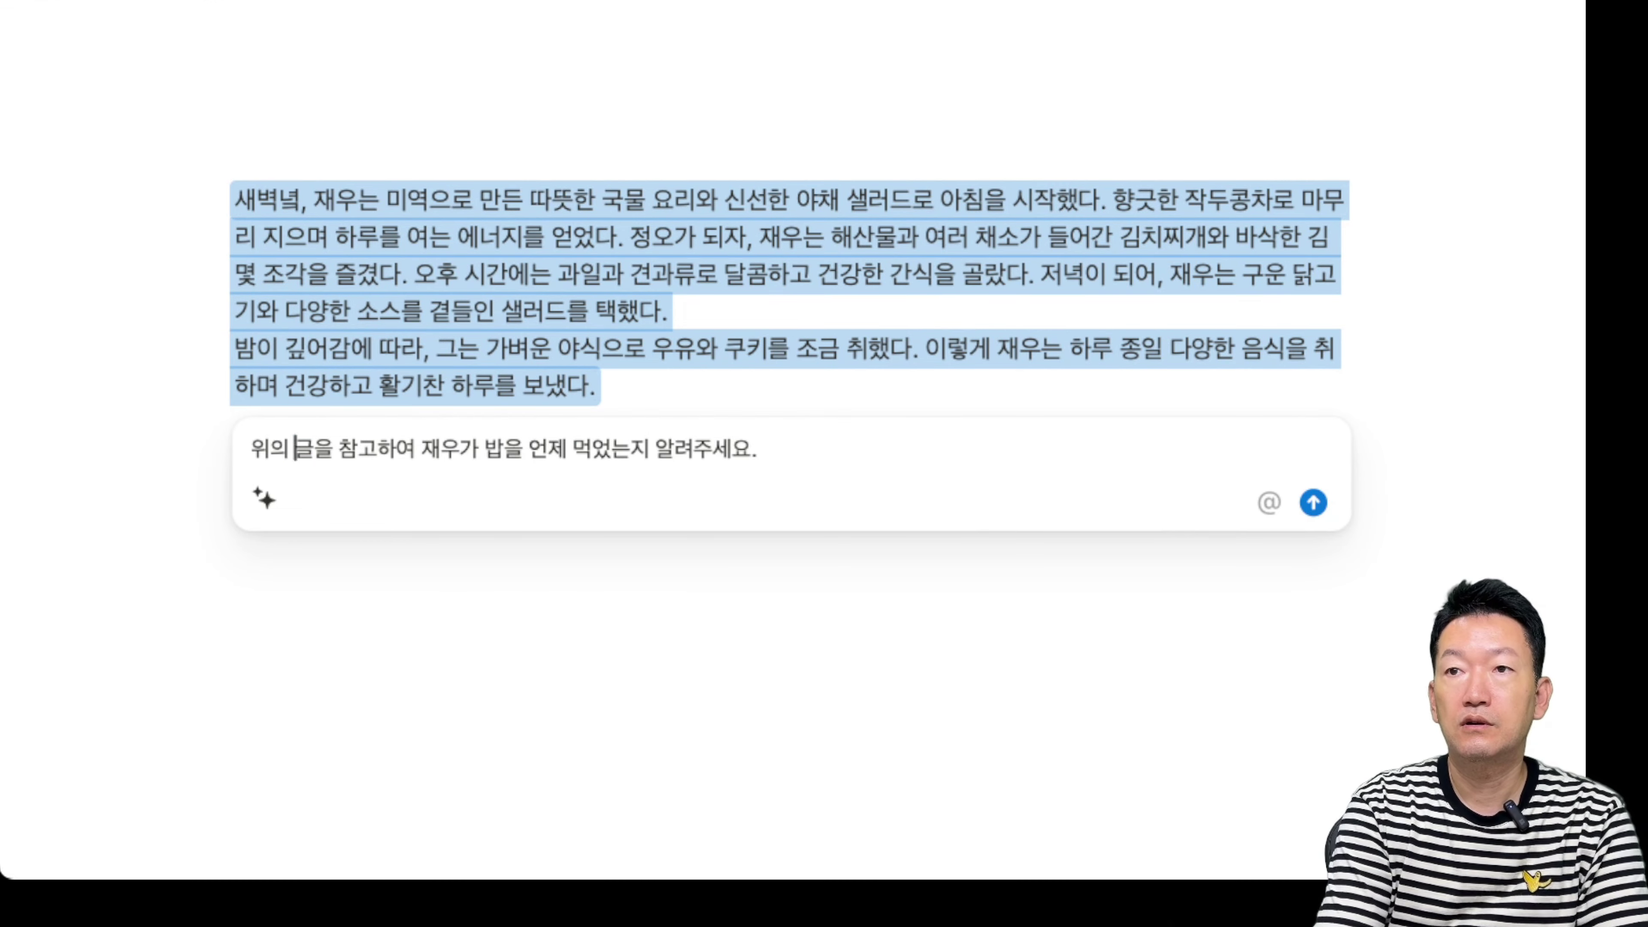
{"action": "key", "text": "Return"}
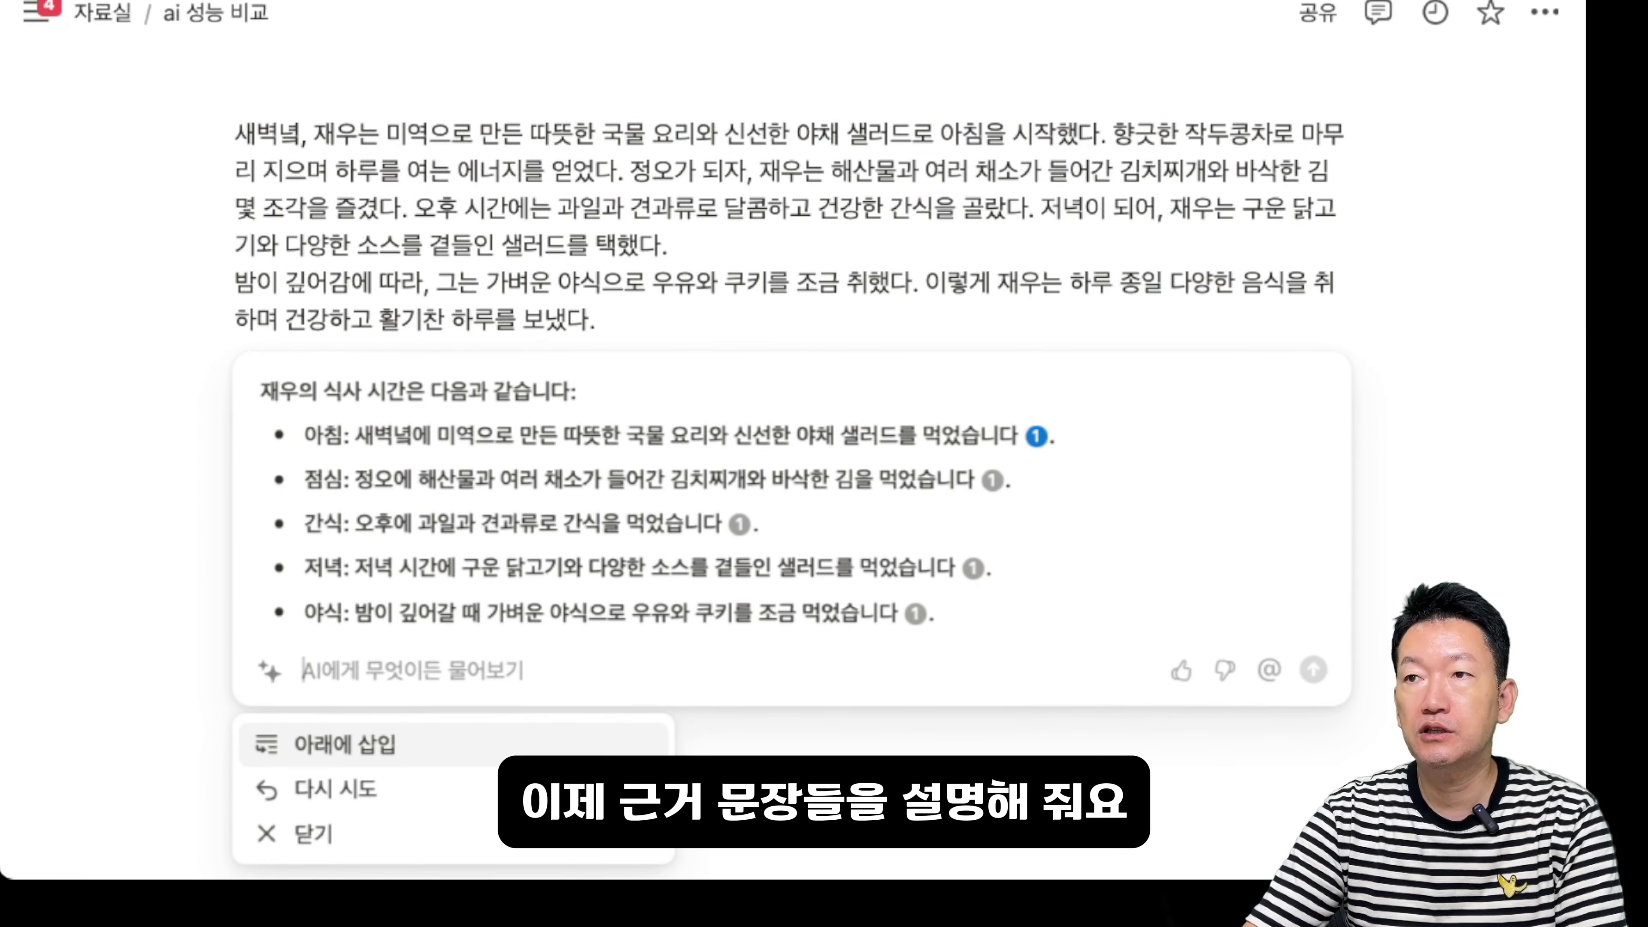
{"action": "left_click", "coordinate": [1036, 436]}
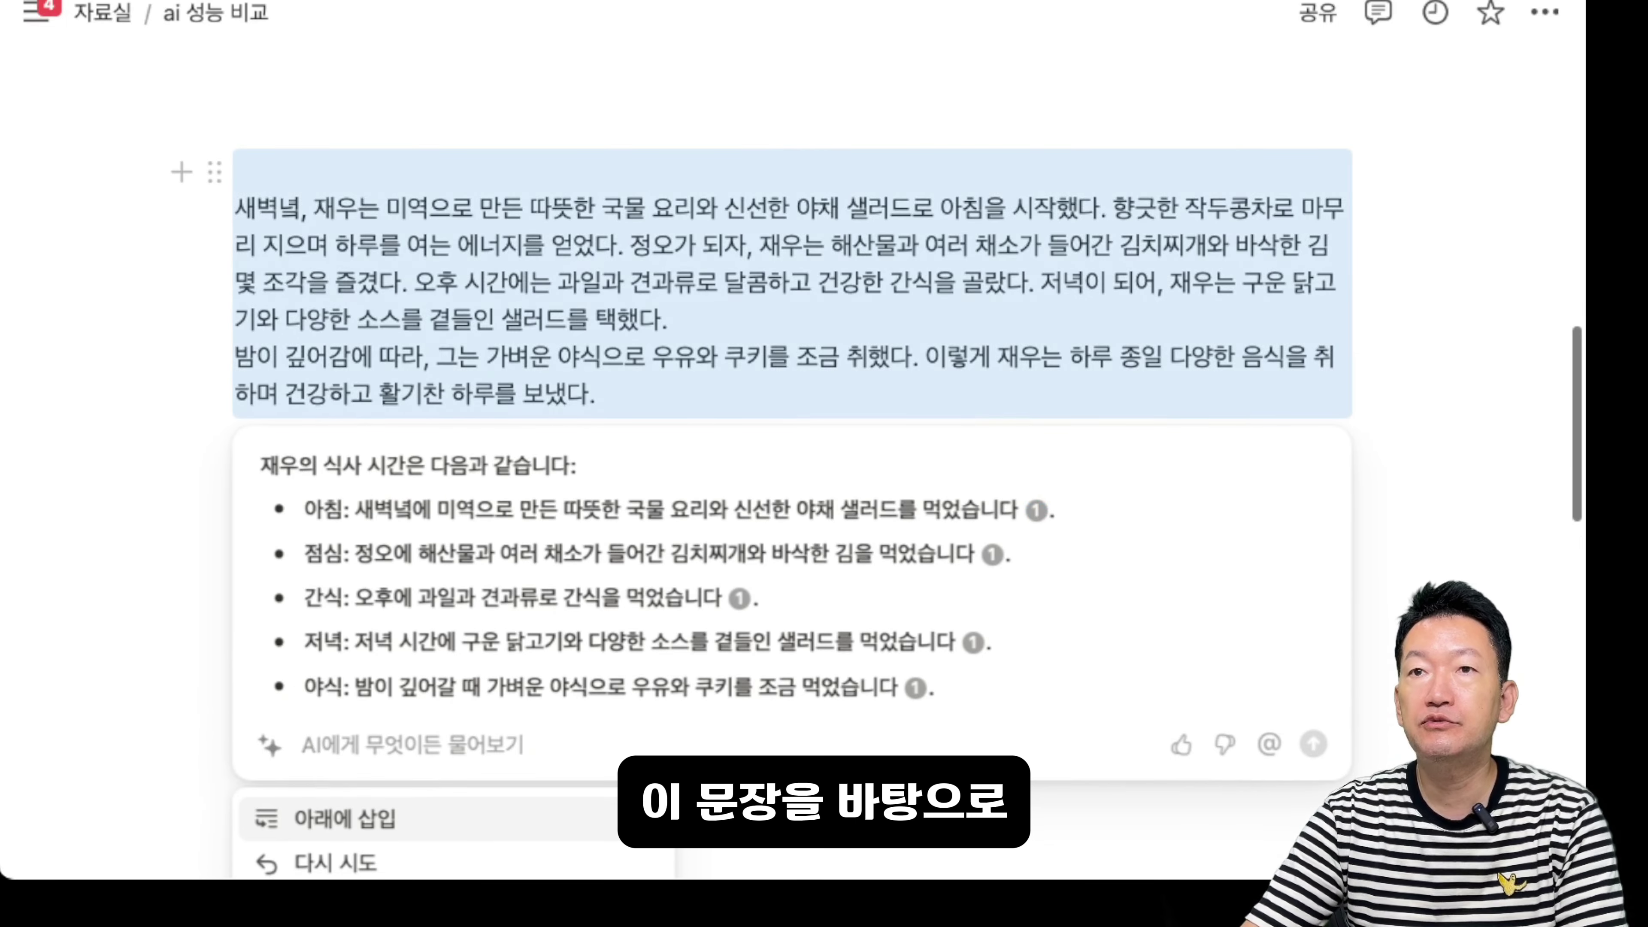
{"action": "scroll", "coordinate": [792, 486], "scroll_direction": "down", "scroll_amount": 1}
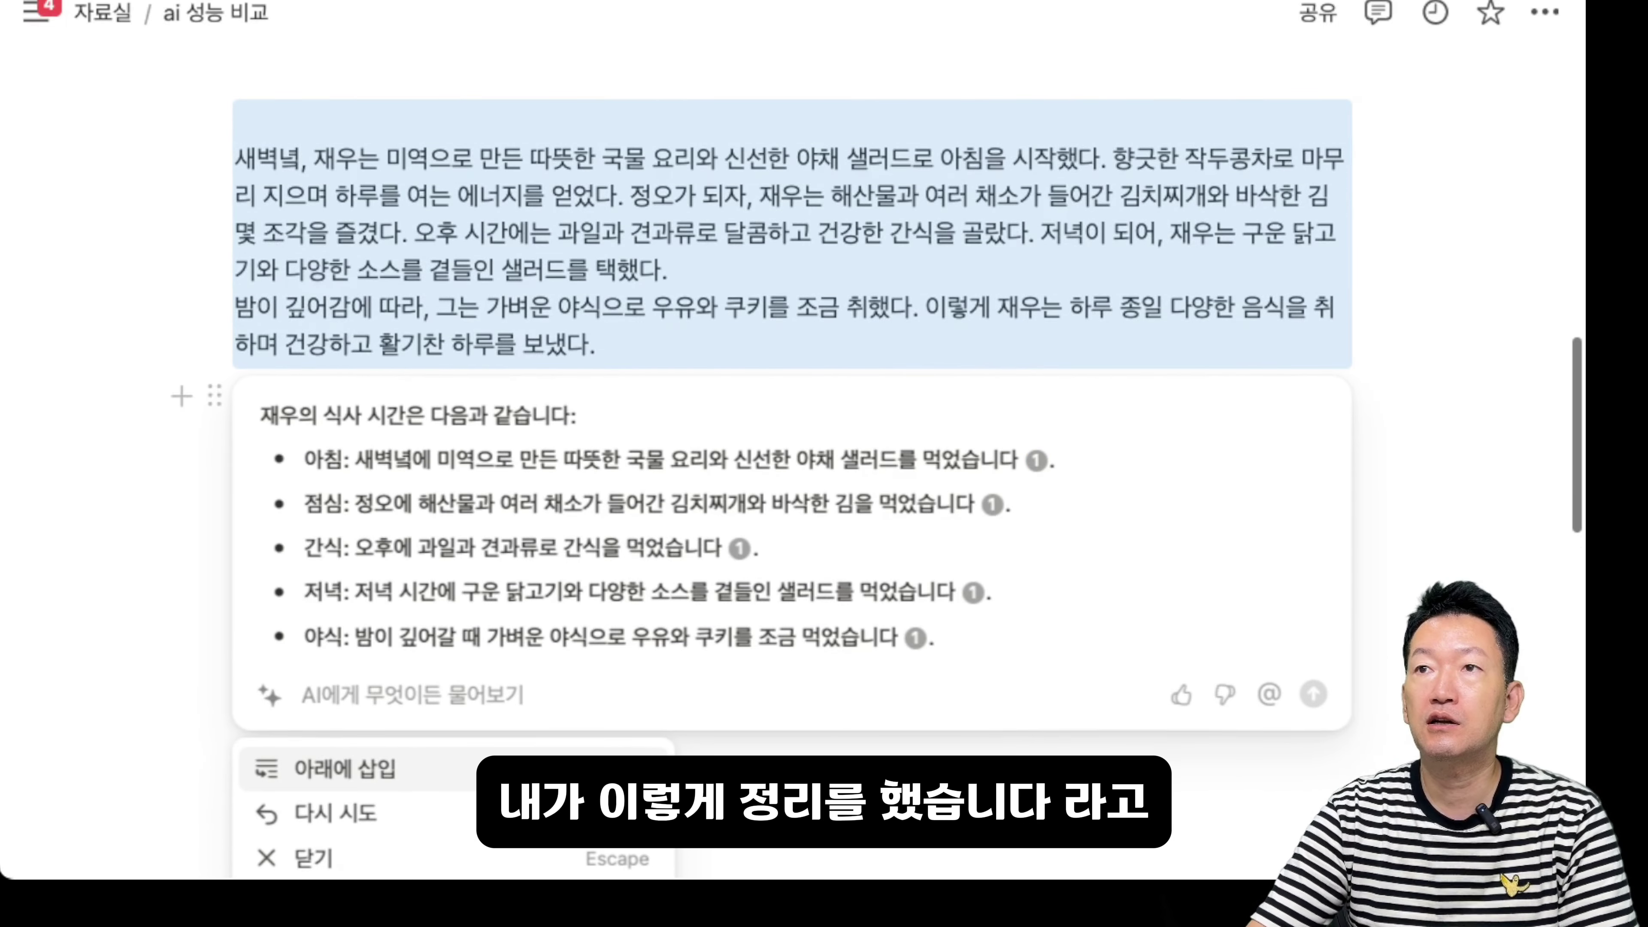
{"action": "key", "text": "Escape"}
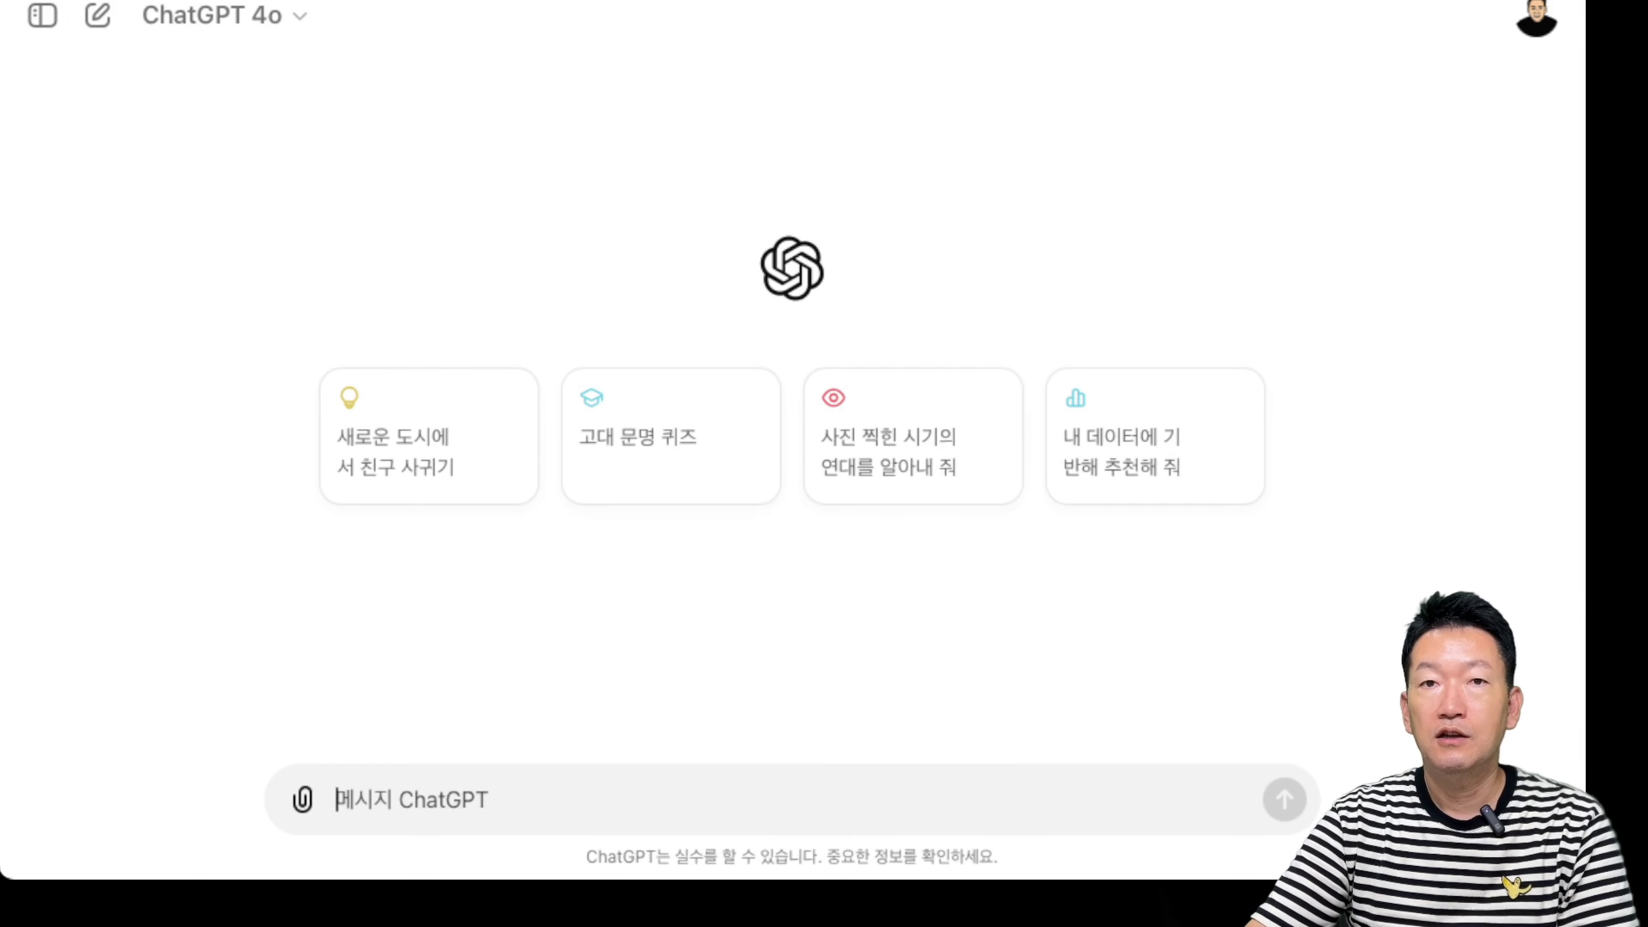
Enter the copied table-tennis ball puzzle in ChatGPT 4o, pose it in a new Gemini chat, and examine Gemini's calculation
{"action": "key", "text": "super+v"}
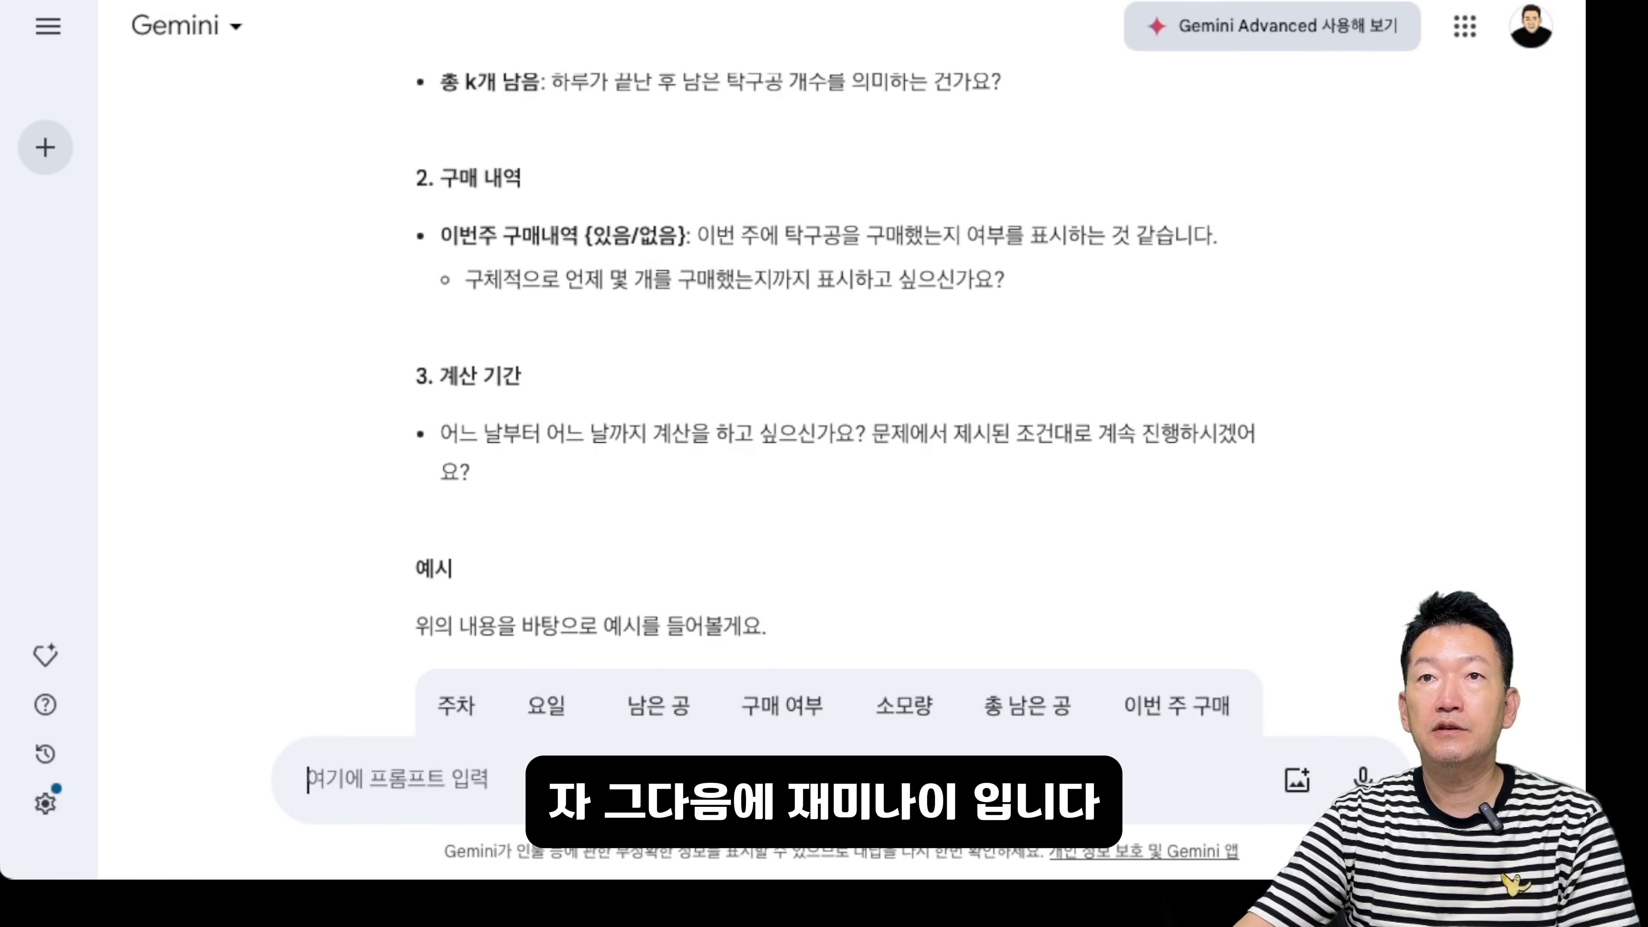
{"action": "left_click", "coordinate": [45, 147]}
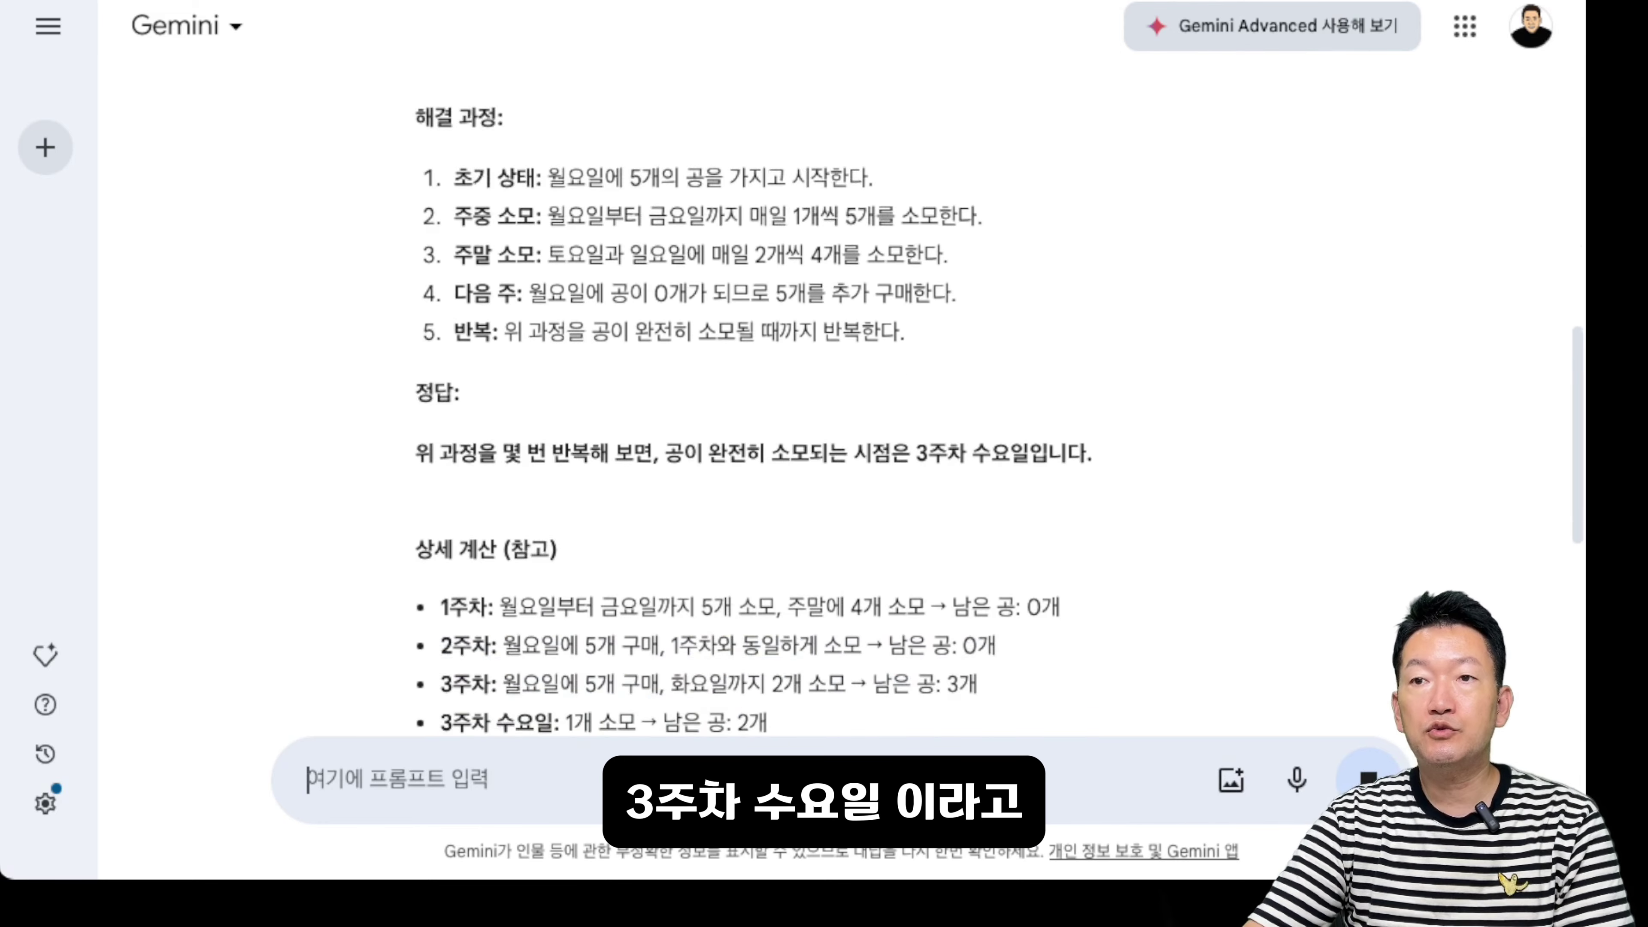
{"action": "scroll", "coordinate": [841, 402], "scroll_direction": "down", "scroll_amount": 1}
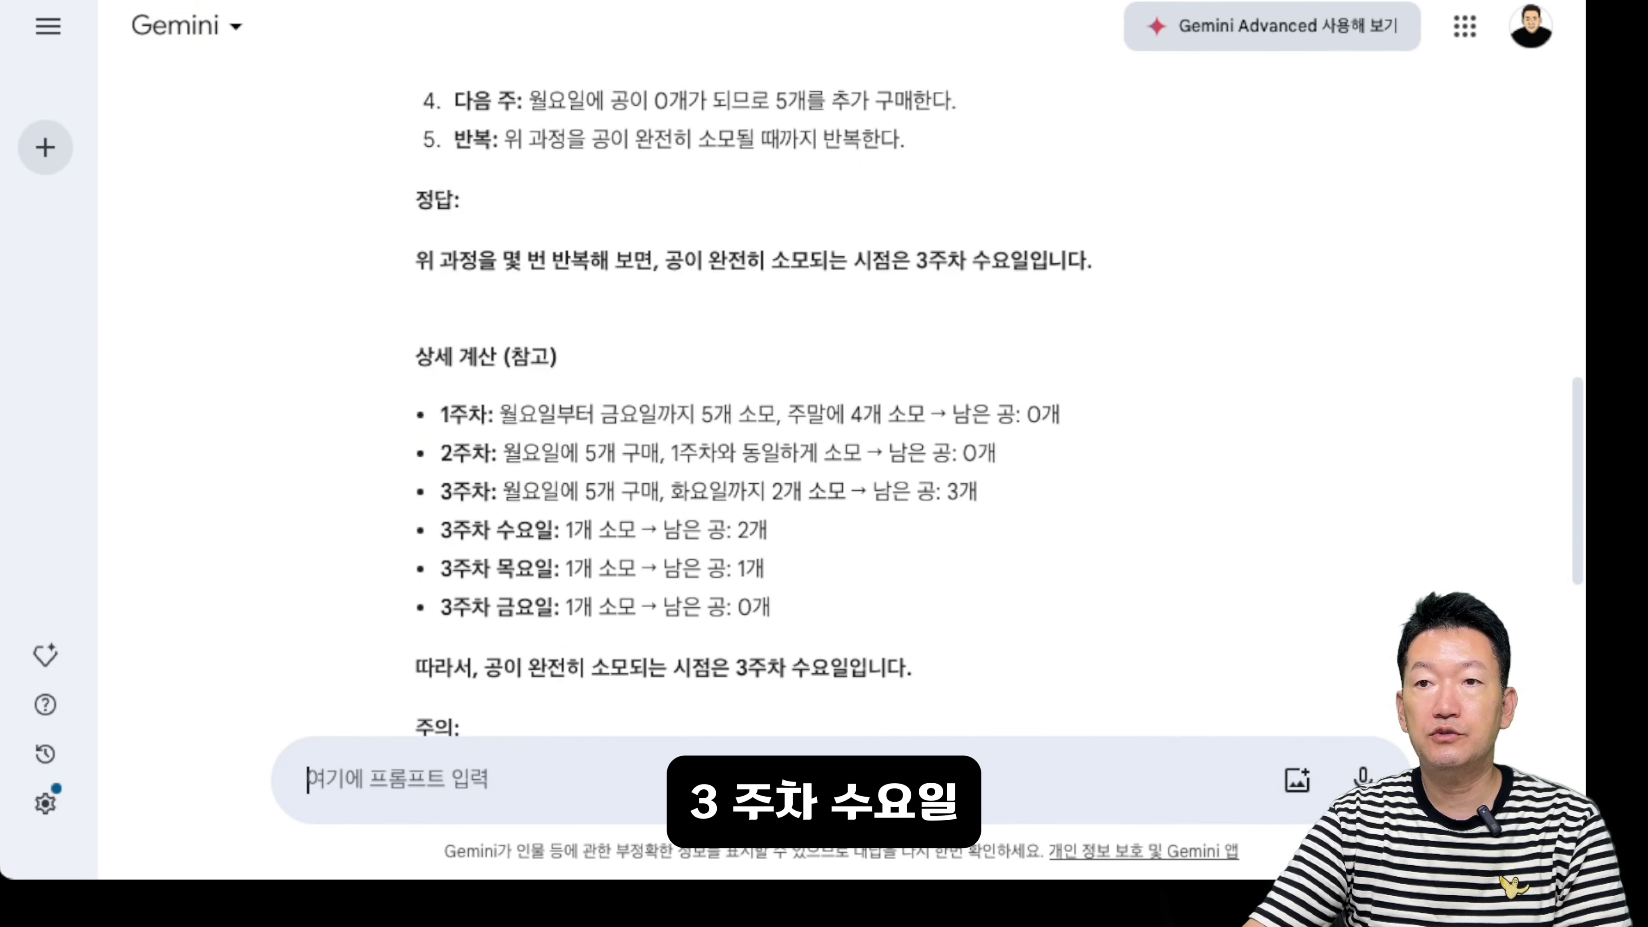
{"action": "scroll", "coordinate": [841, 403], "scroll_direction": "down", "scroll_amount": 3}
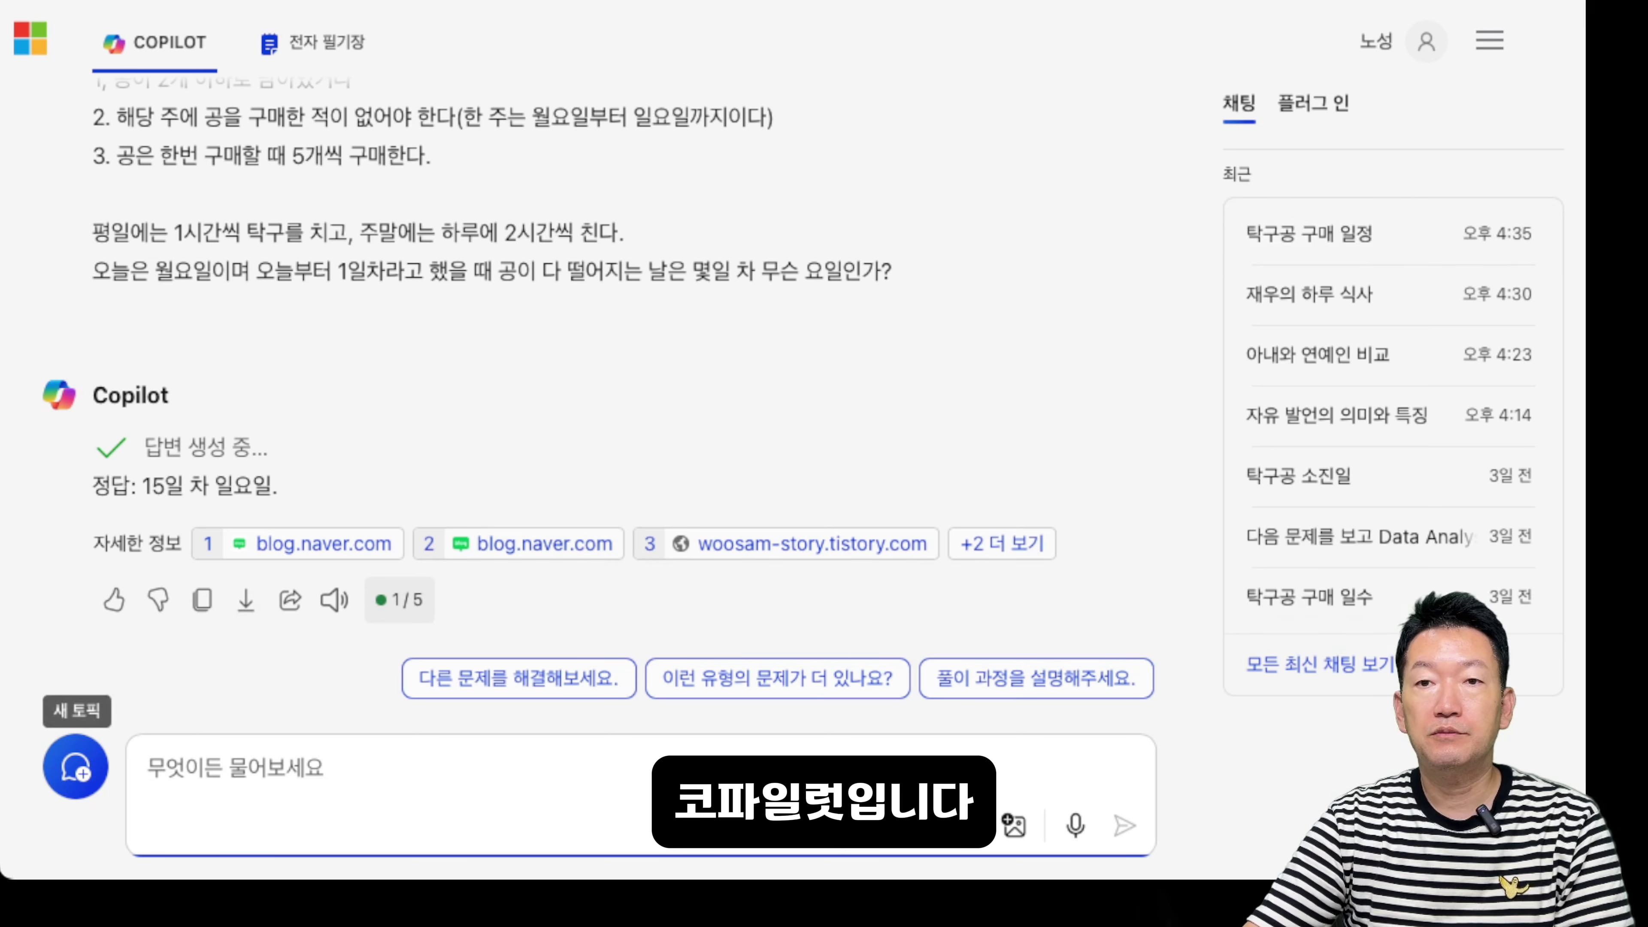
Start a new Copilot topic, and re-ask Notion AI the table-tennis ball puzzle with rule 1 reworded, dismissing its answers
{"action": "left_click", "coordinate": [76, 765]}
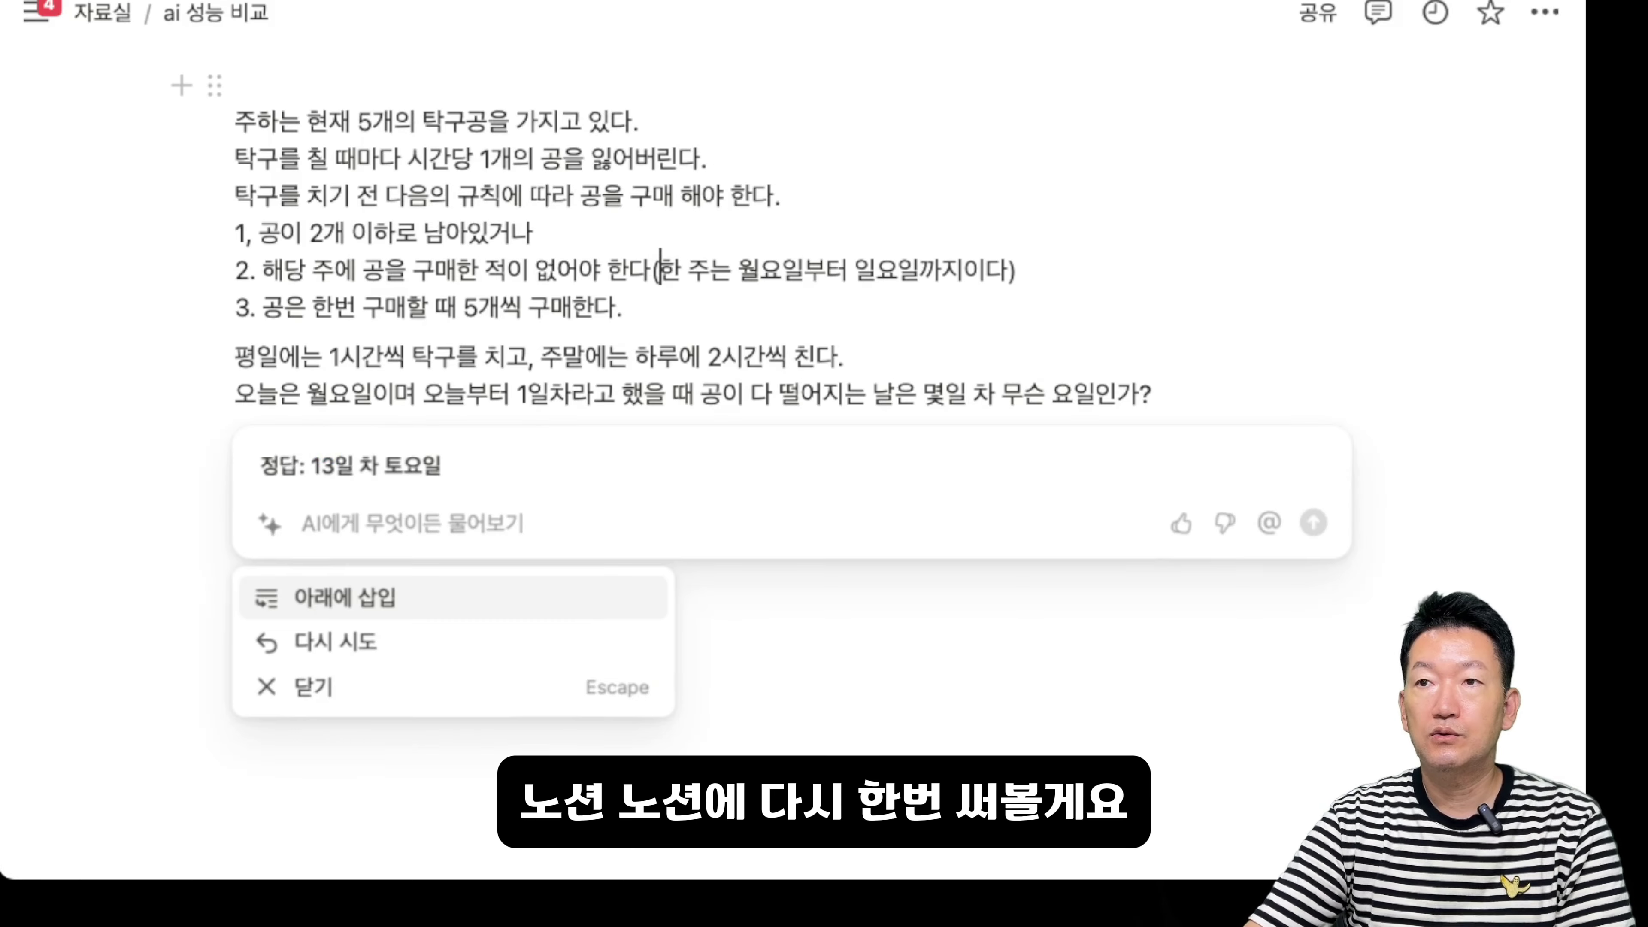
{"action": "key", "text": "Escape"}
{"action": "key", "text": "ctrl+a"}
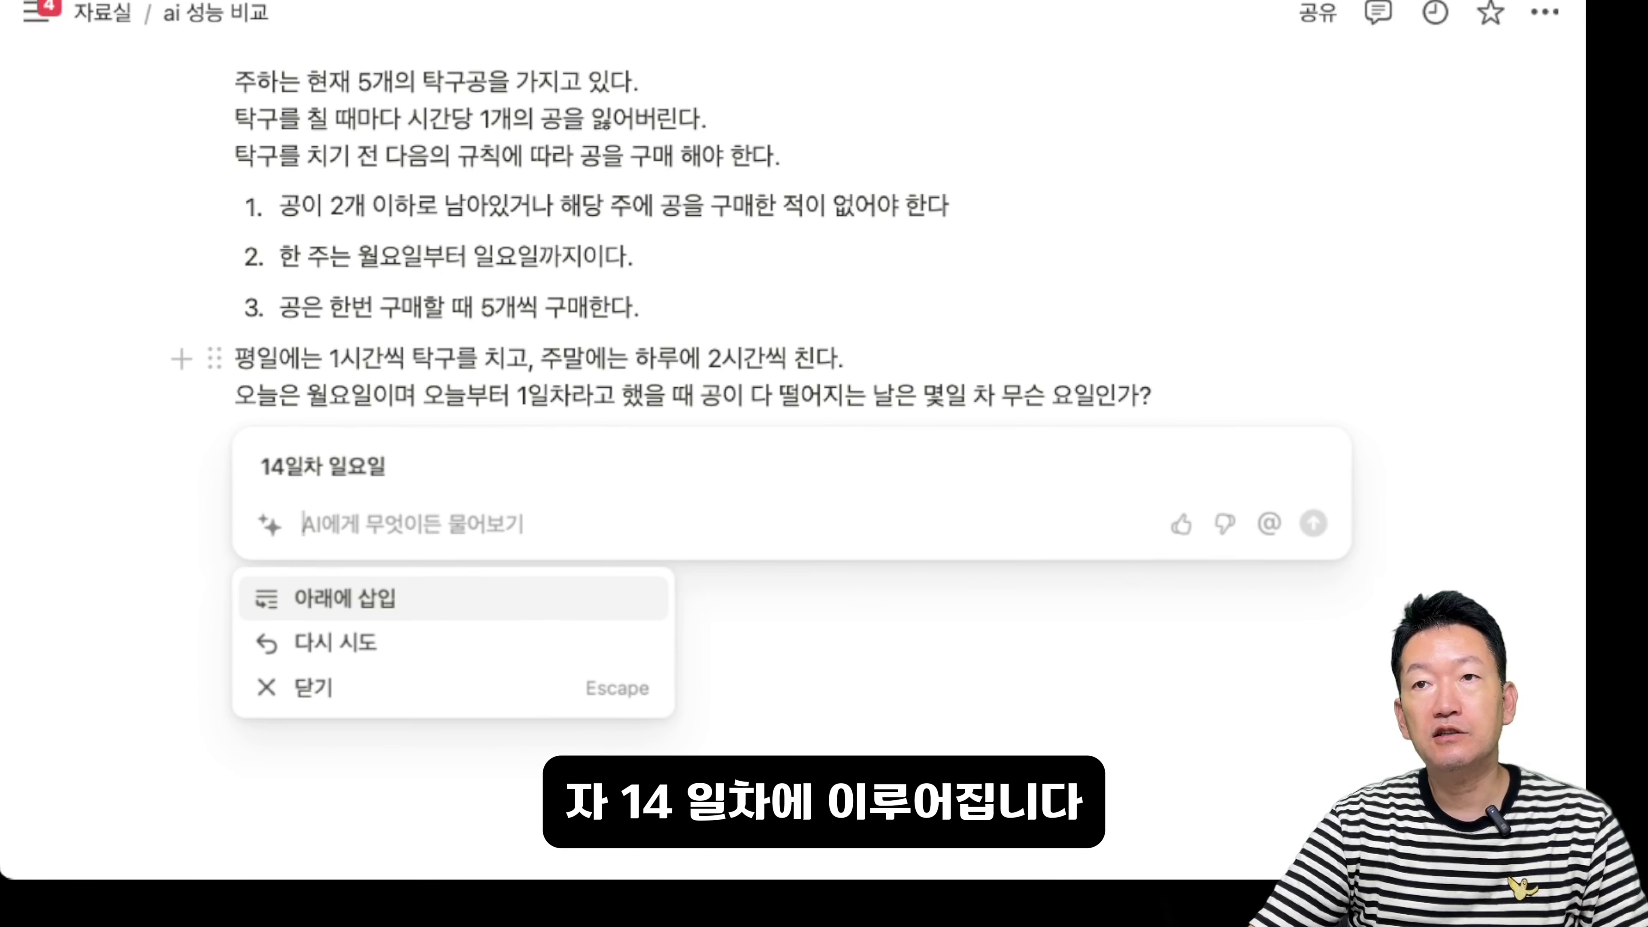
{"action": "key", "text": "Escape"}
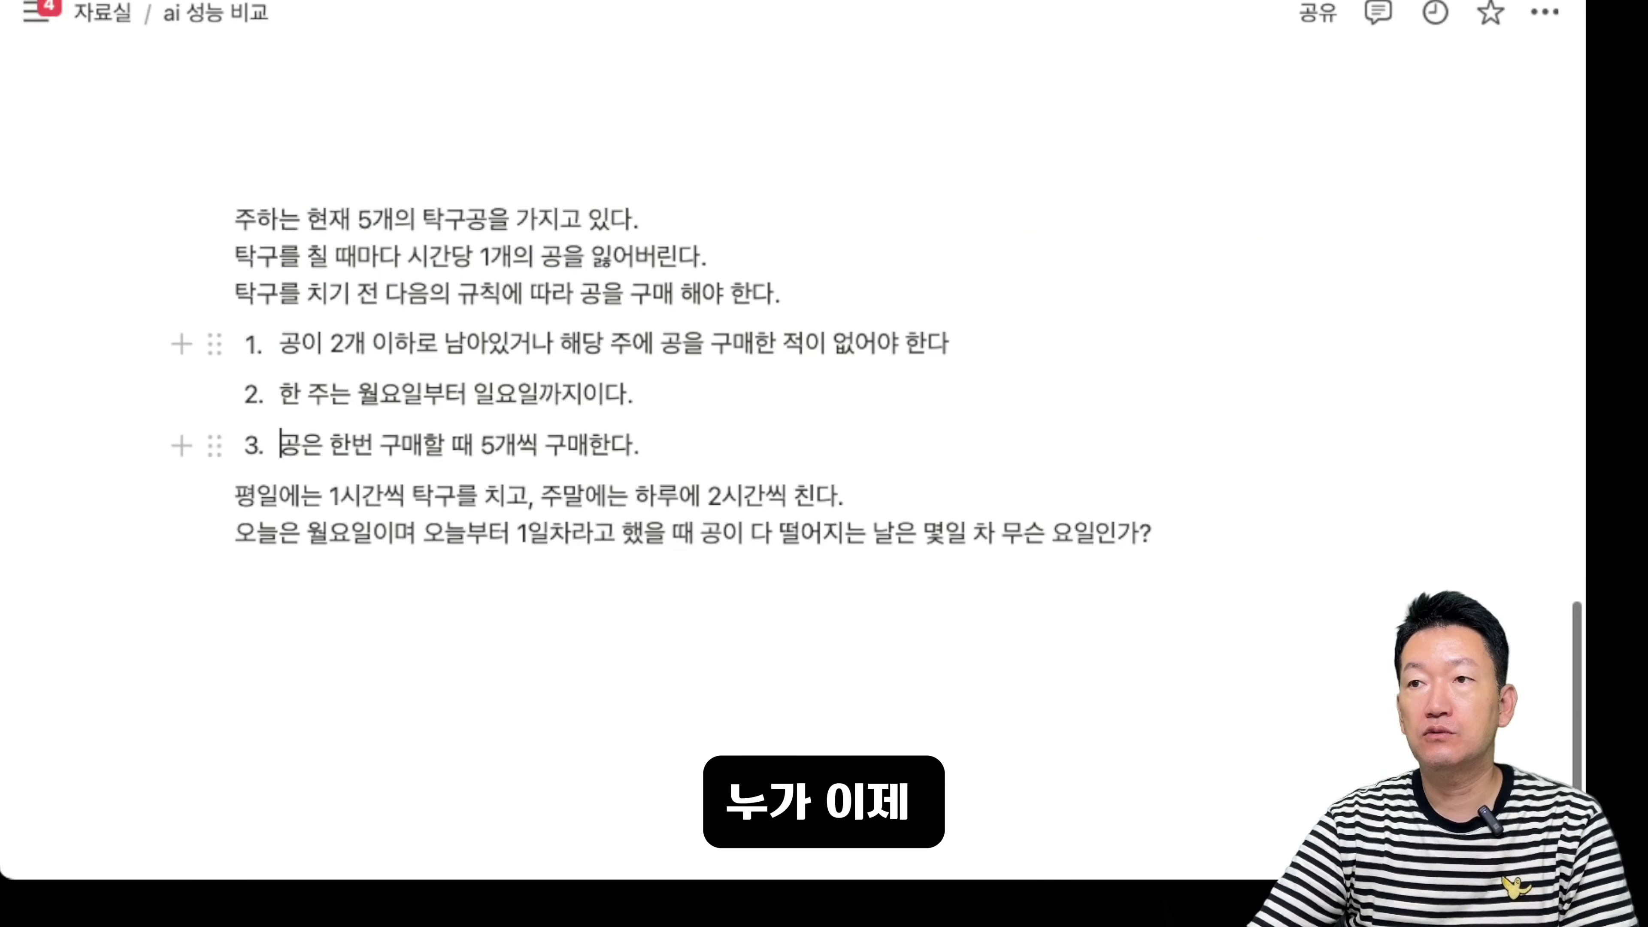
Ask Notion AI the reworded table-tennis ball puzzle again, insert its answer below the question and select that answer block
{"action": "key", "text": "super+a"}
{"action": "key", "text": "super+a"}
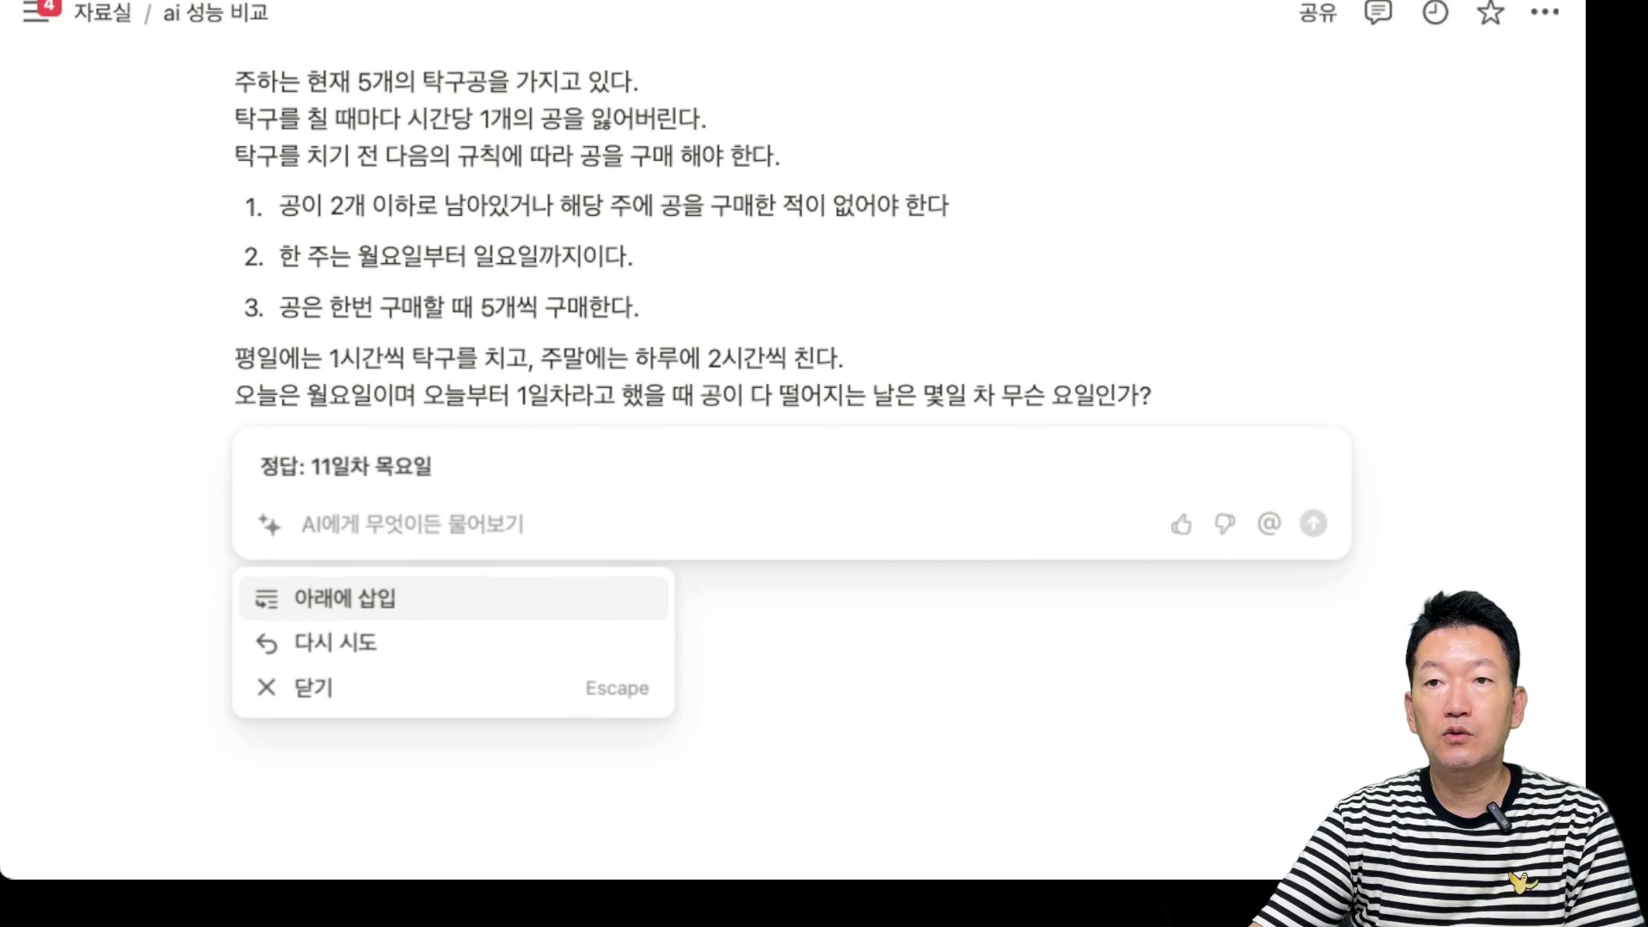
{"action": "key", "text": "Return"}
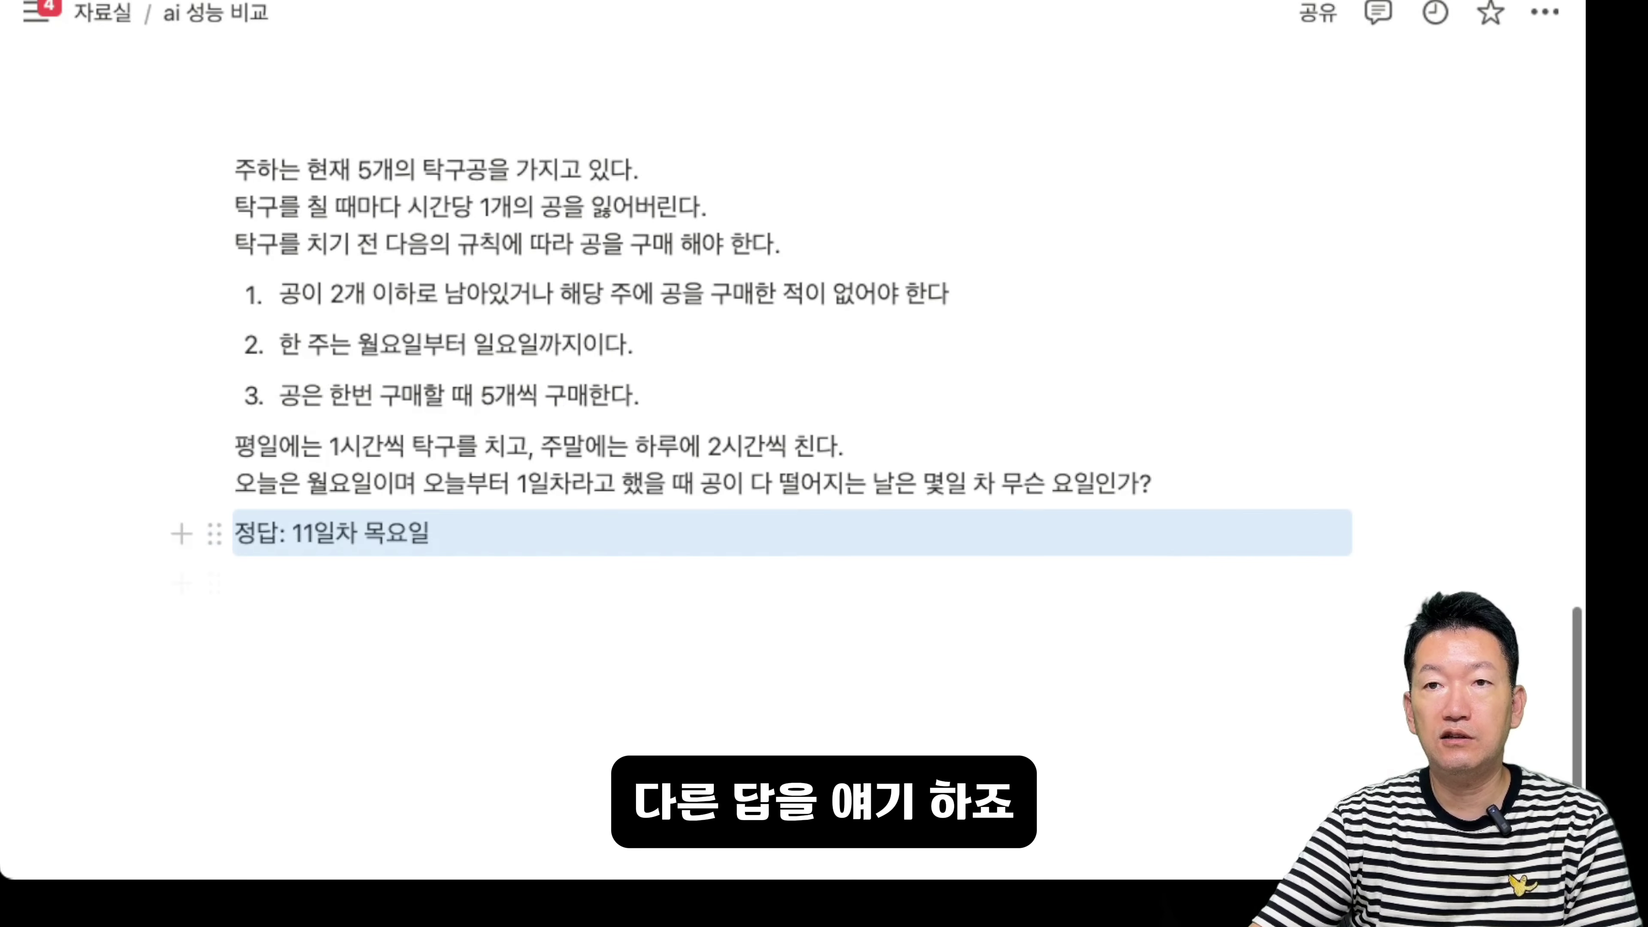
{"action": "left_click", "coordinate": [215, 533]}
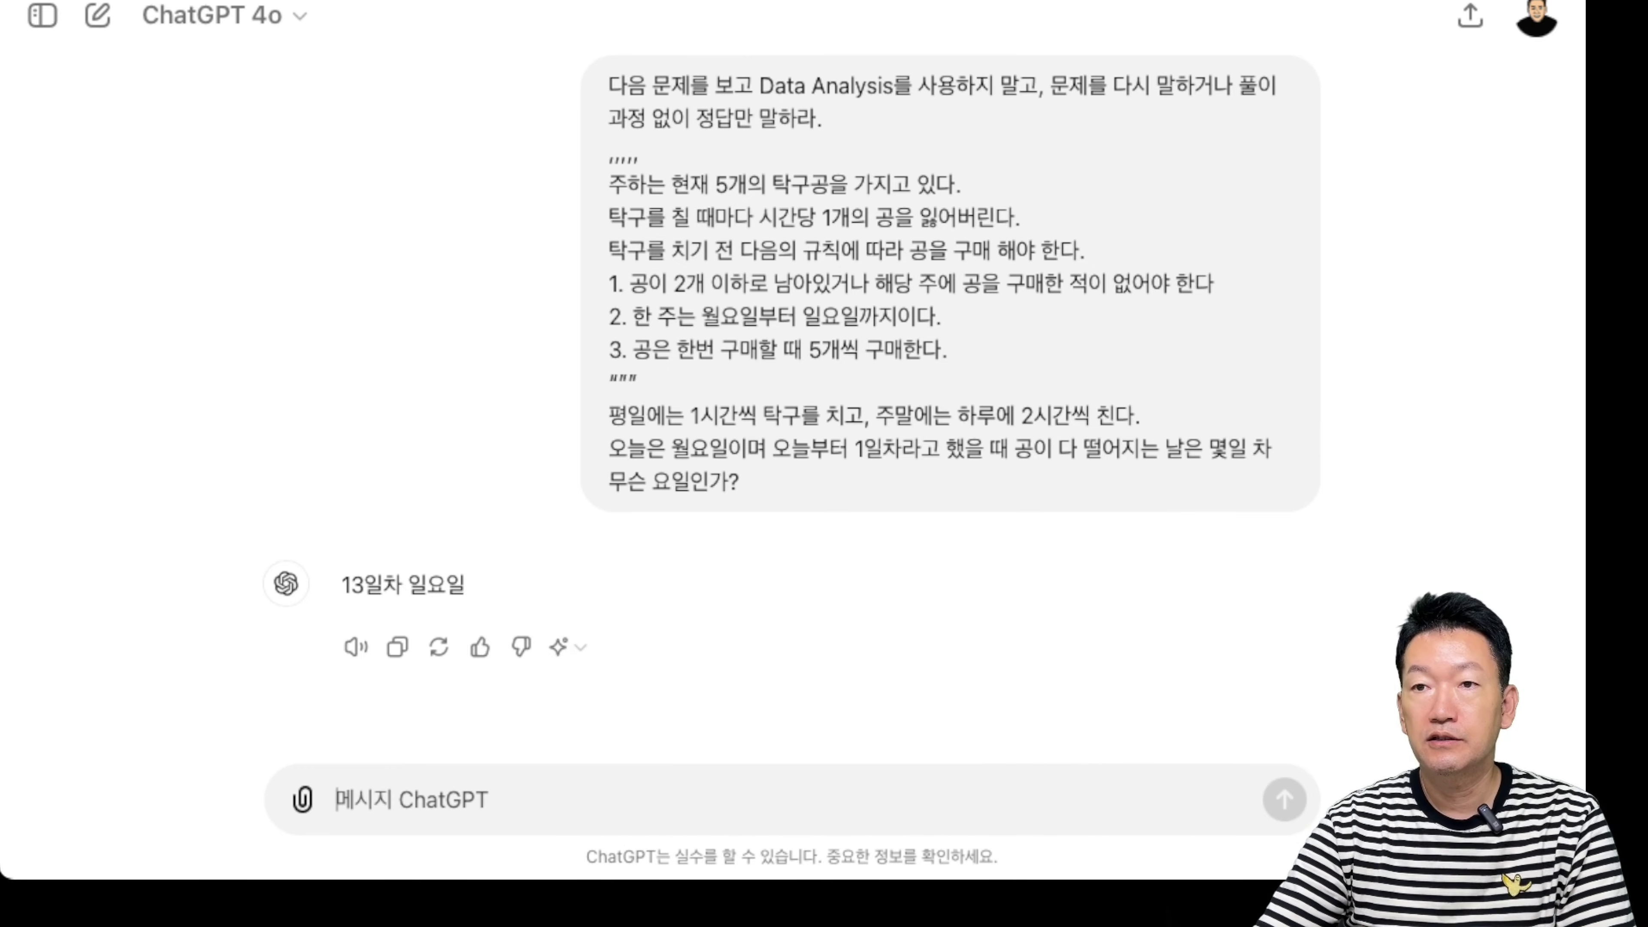
Ask ChatGPT 4o to recalculate day by day in the format [n]주차 {요일}, listing balls left, purchase, balls used and 이번주 구매내역 {있음/없음}
{"action": "type", "text": "날짜별로 다음의 항목을 표시하여 다시 계산하라. [n]주차 {요일}: 공 m개 남아 있음. {공을 구매함} i개 소모, 총 k개 남음. 이번주 구매내역 {있음/없음}"}
{"action": "key", "text": "Return"}
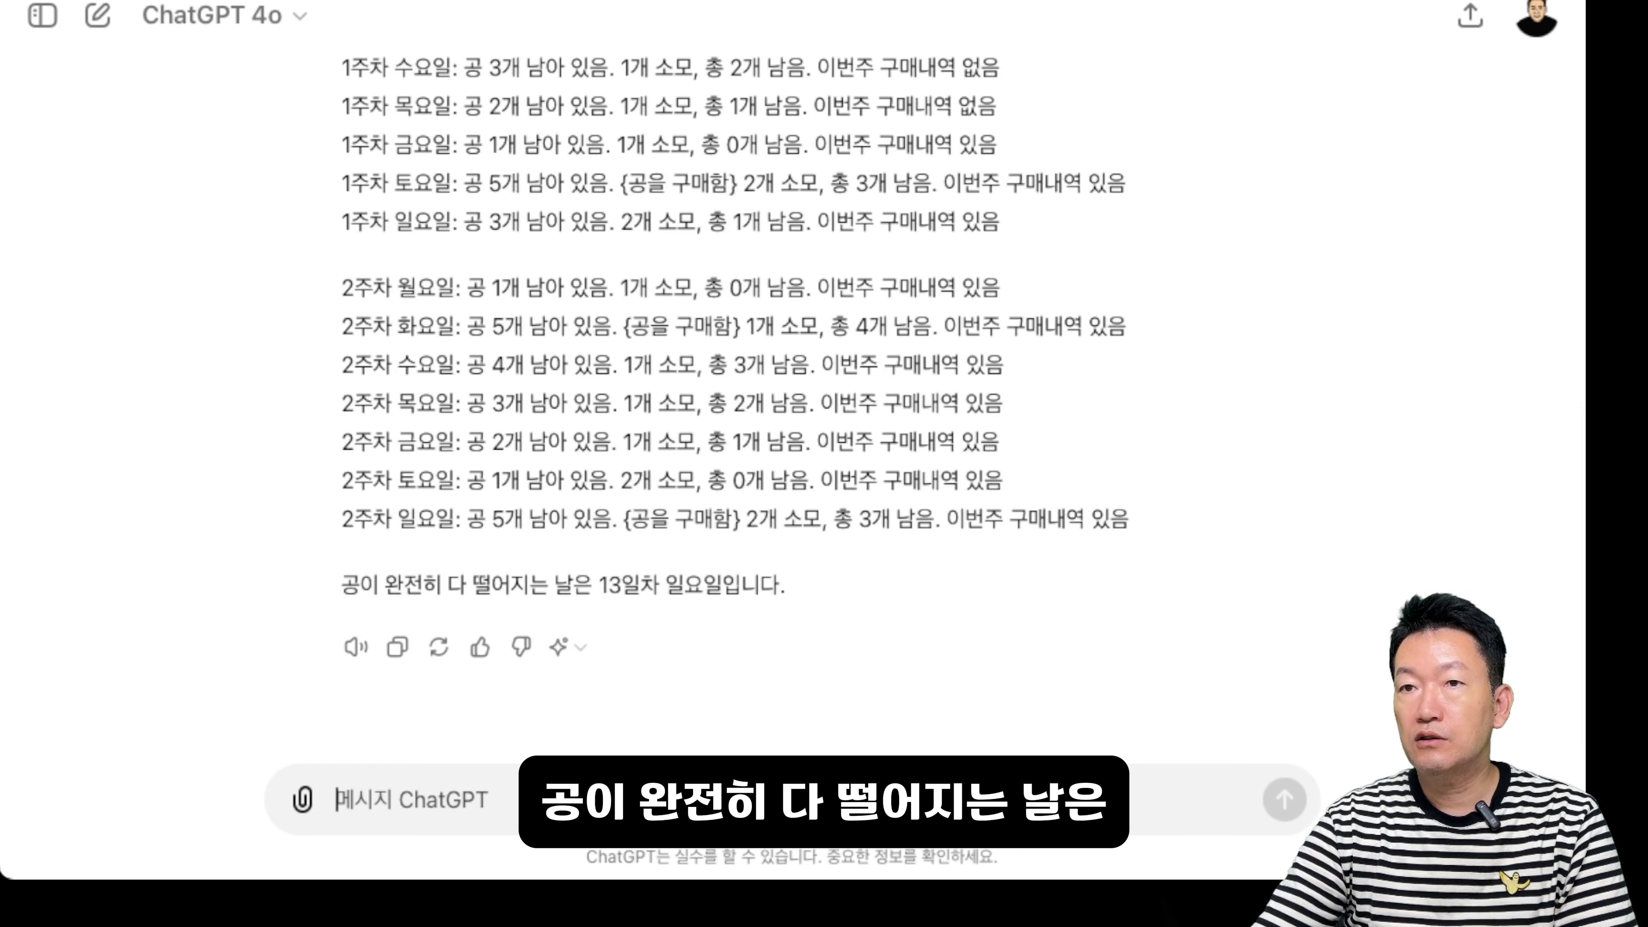
Compare the 2주차 토요일 line of ChatGPT's recalculation with the day and weekday named in its conclusion
{"action": "left_click_drag", "start_coordinate": [354, 480], "coordinate": [487, 480]}
{"action": "scroll", "coordinate": [486, 480], "scroll_direction": "up", "scroll_amount": 1}
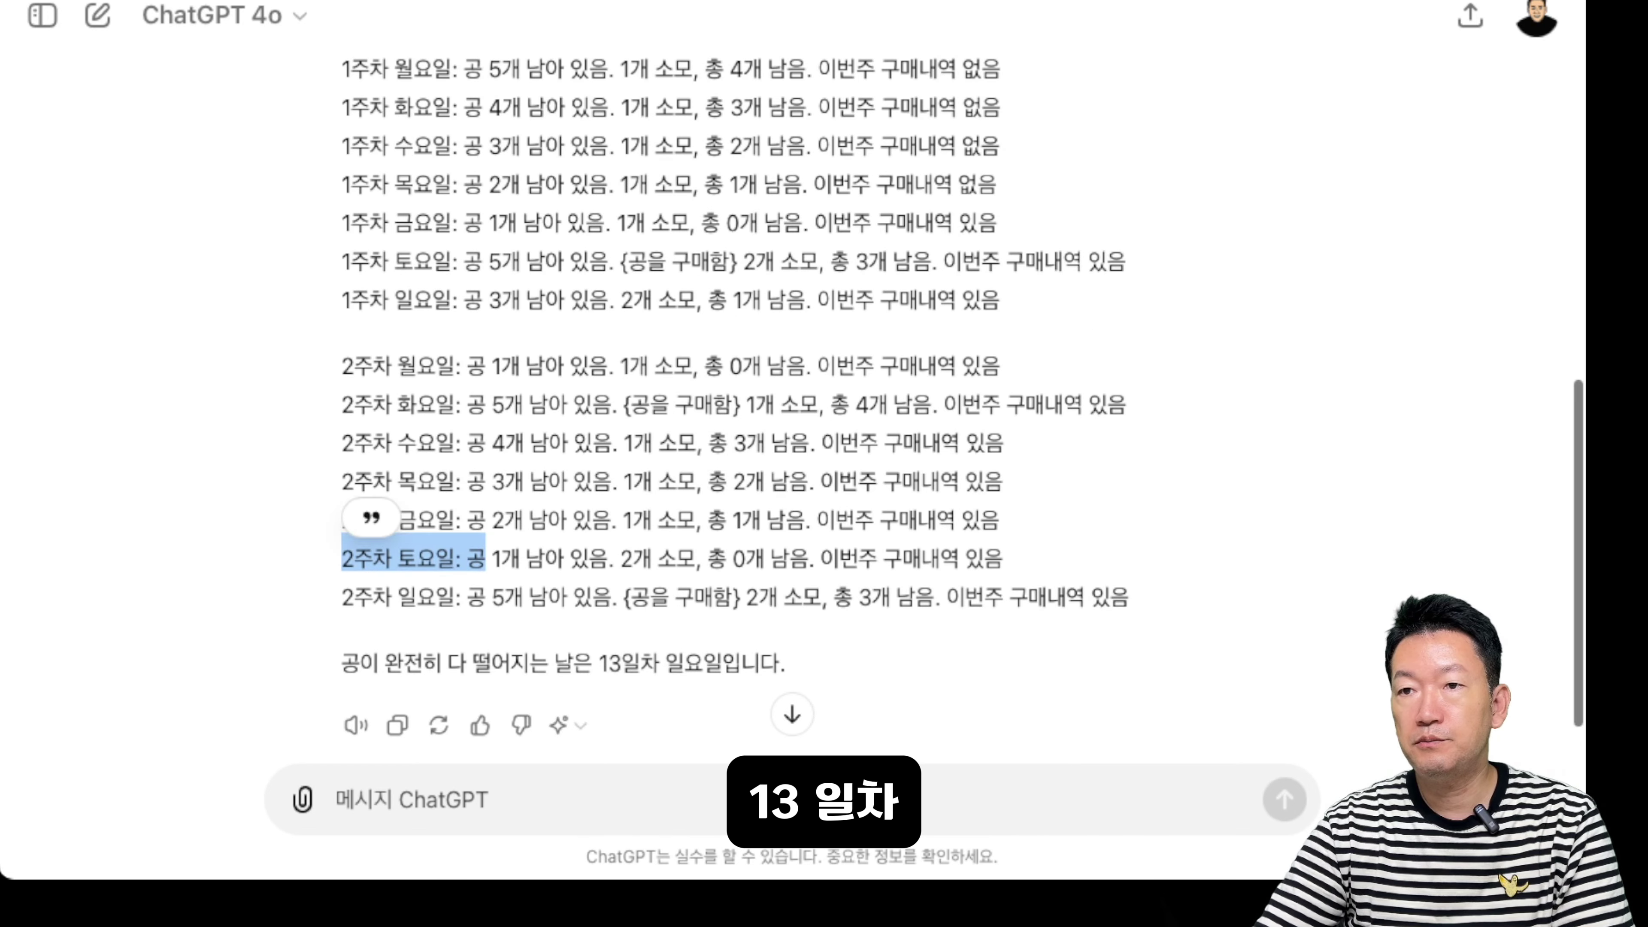
{"action": "left_click", "coordinate": [487, 484]}
{"action": "left_click_drag", "start_coordinate": [342, 558], "coordinate": [1002, 558]}
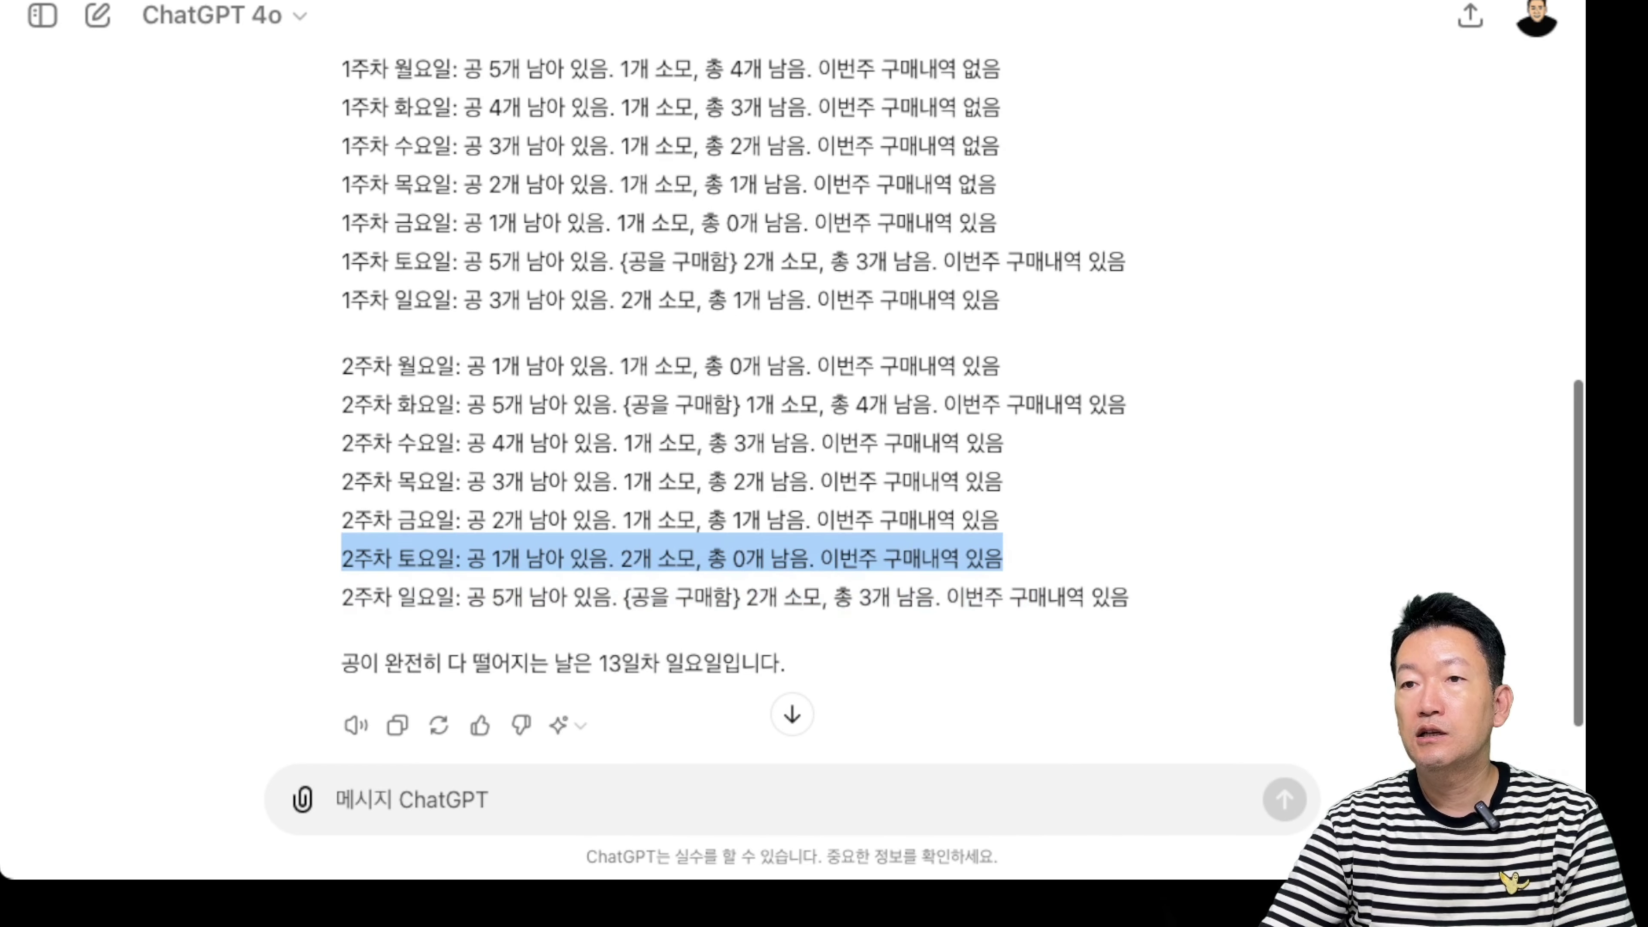
{"action": "left_click_drag", "start_coordinate": [666, 663], "coordinate": [760, 662]}
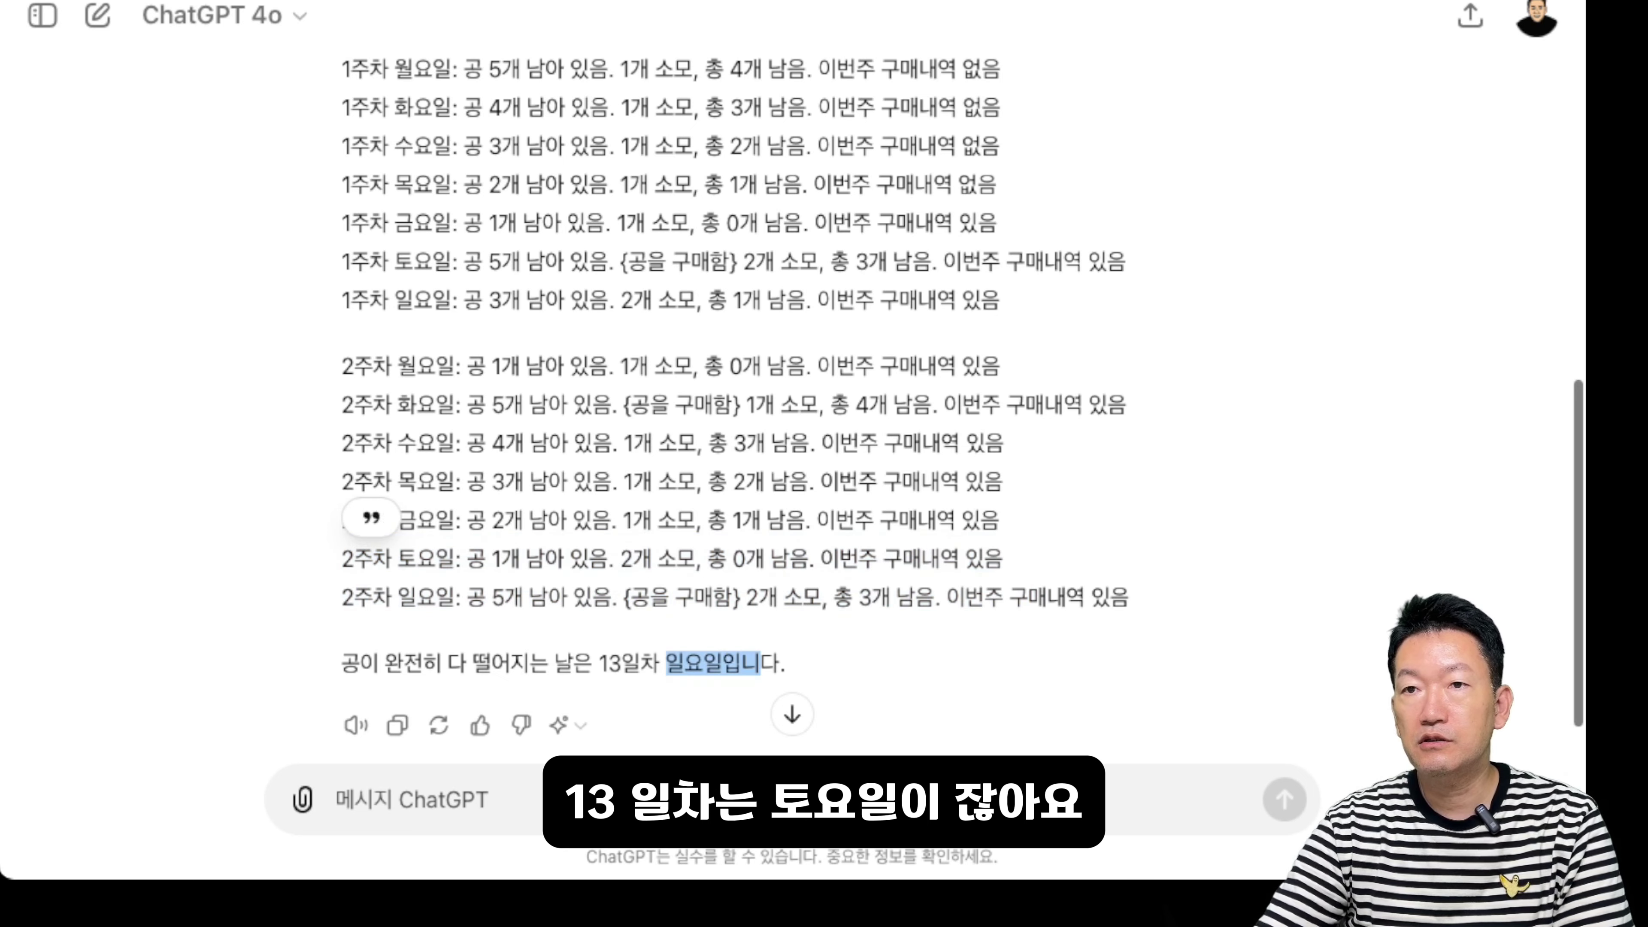
{"action": "left_click_drag", "start_coordinate": [417, 557], "coordinate": [435, 557]}
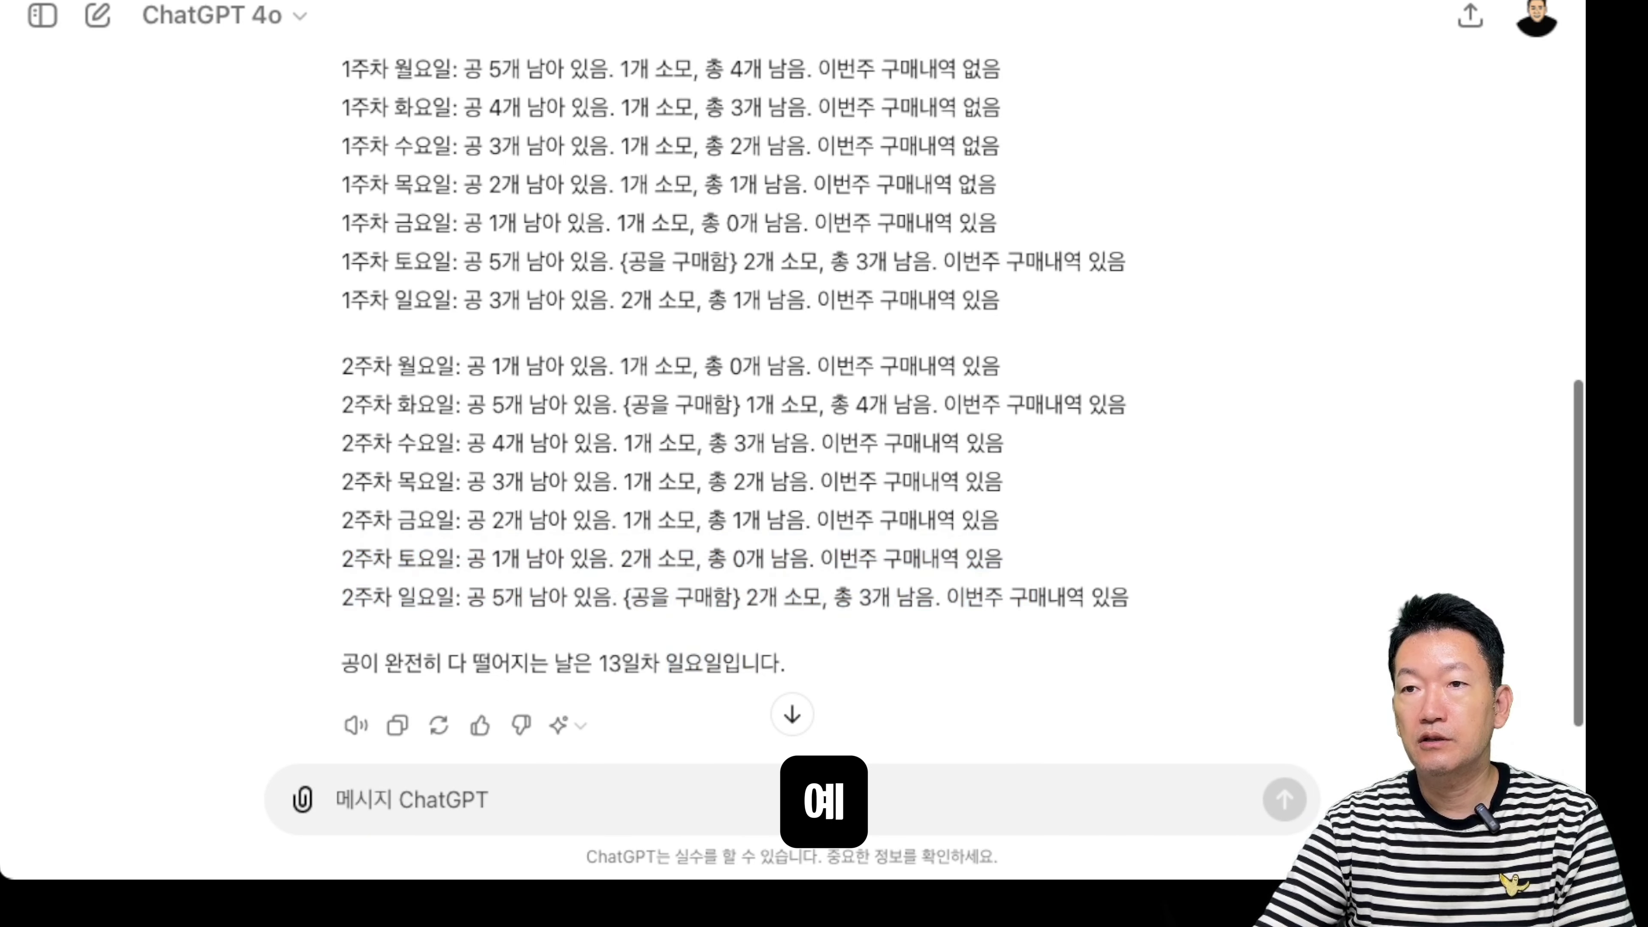
{"action": "scroll", "coordinate": [778, 454], "scroll_direction": "down", "scroll_amount": 3}
{"action": "left_click_drag", "start_coordinate": [785, 584], "coordinate": [318, 571]}
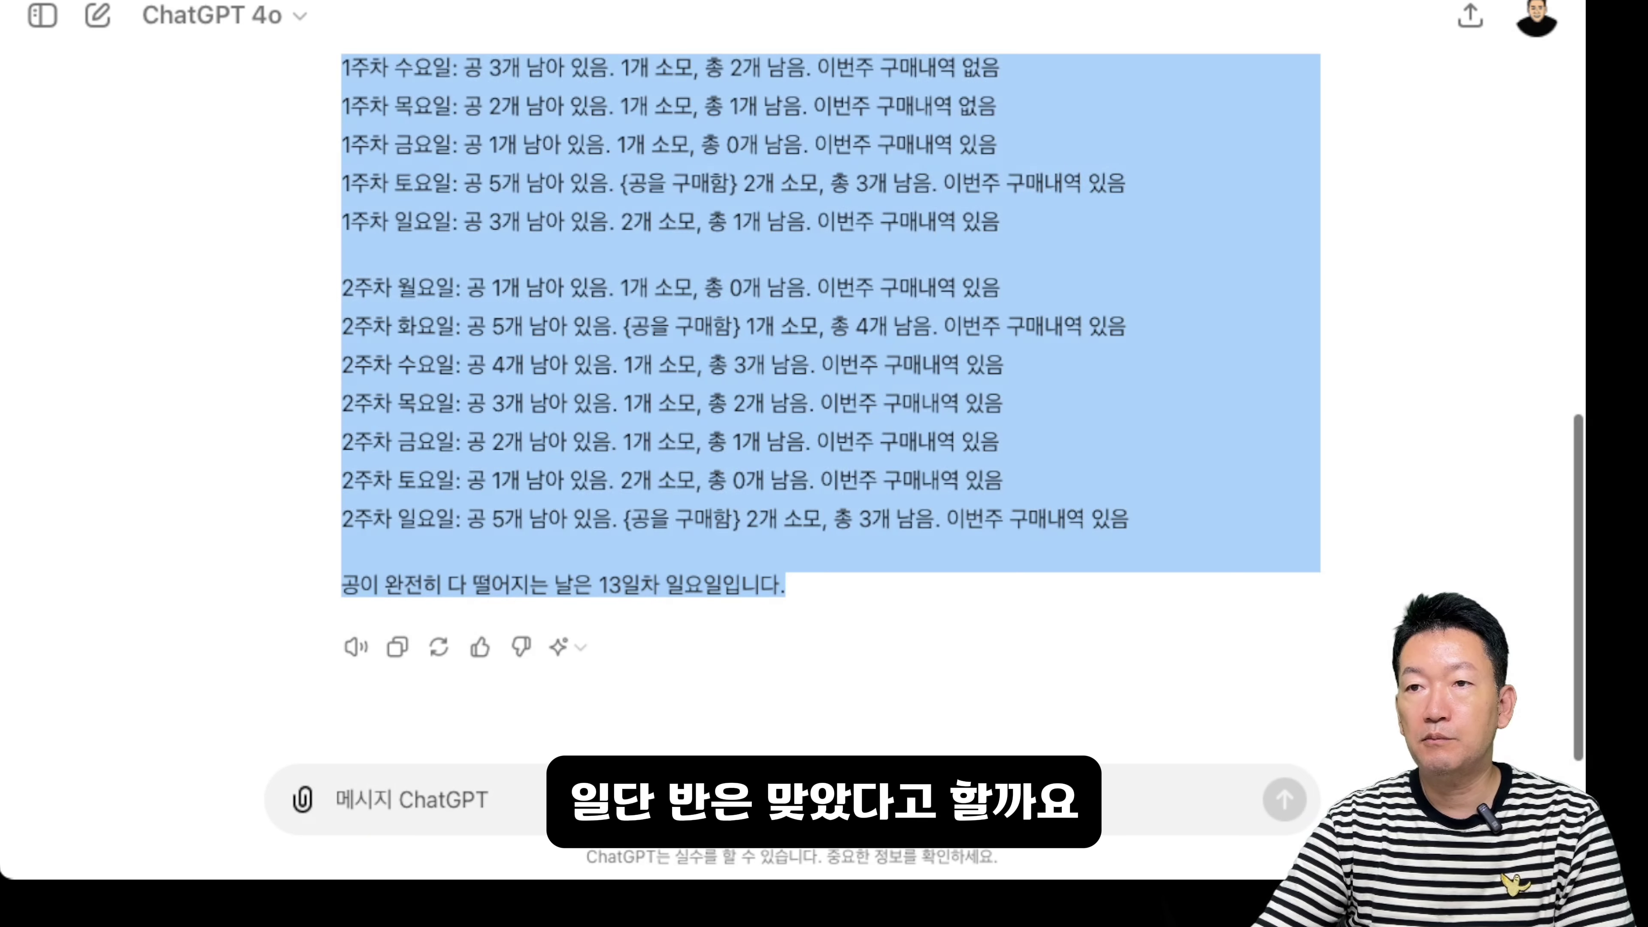
{"action": "left_click", "coordinate": [318, 572]}
{"action": "left_click_drag", "start_coordinate": [685, 584], "coordinate": [721, 584]}
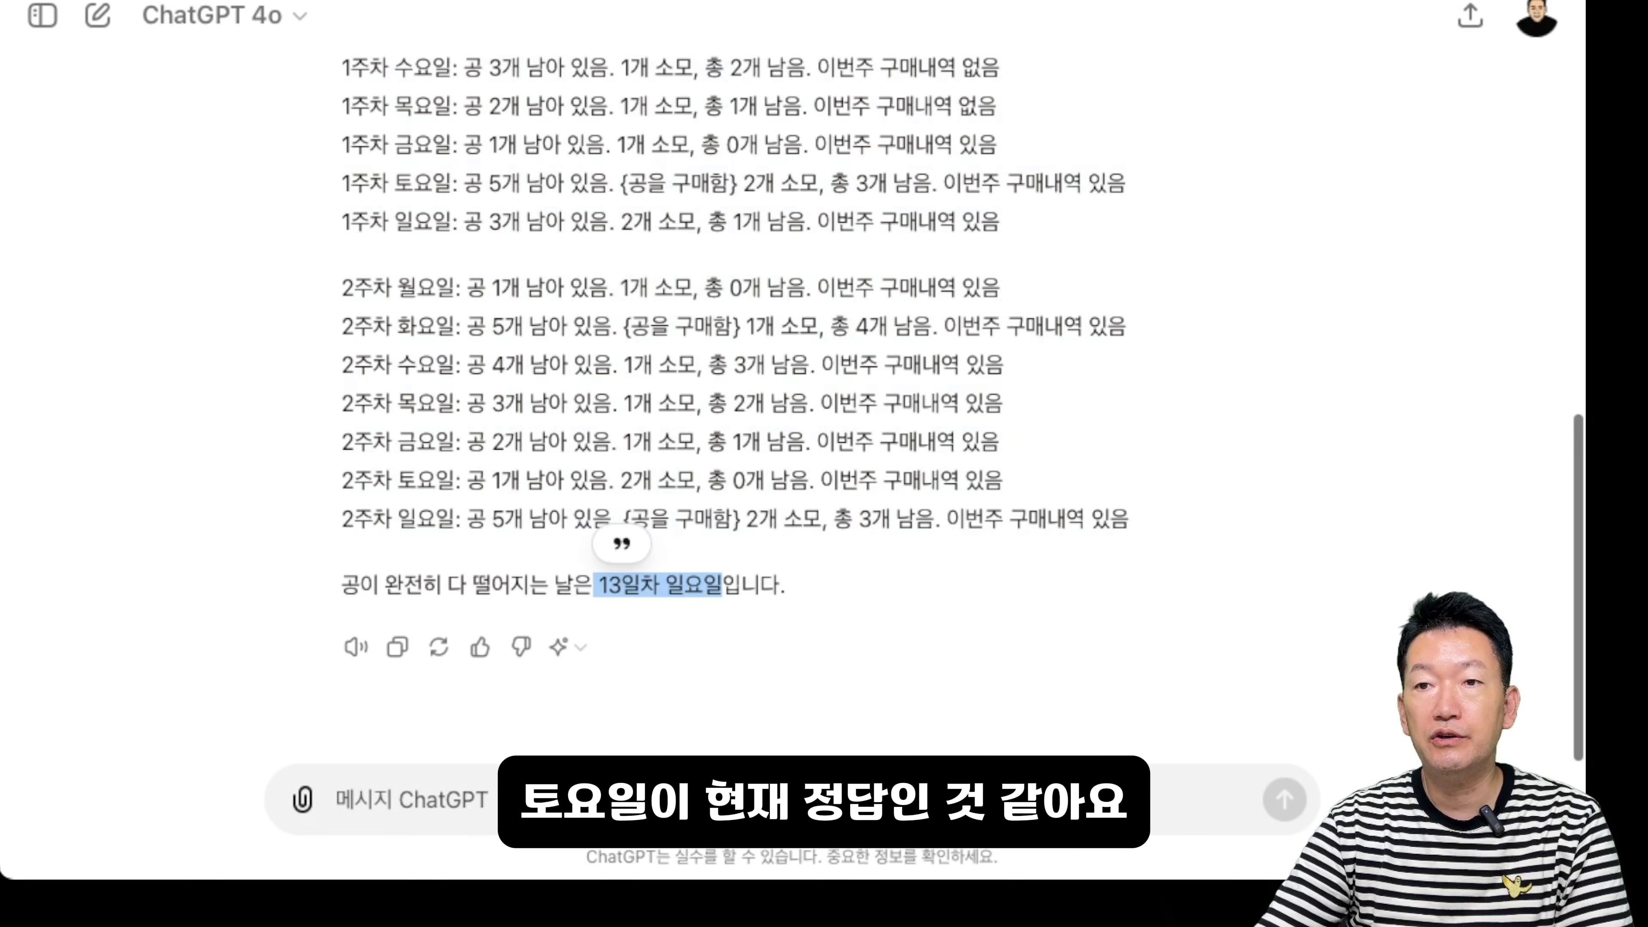
Submit the same day-by-day recalculation prompt, with [n]주차 {요일} and 이번주 구매내역 {있음/없음}, in the Gemini chat
{"action": "left_click", "coordinate": [337, 800]}
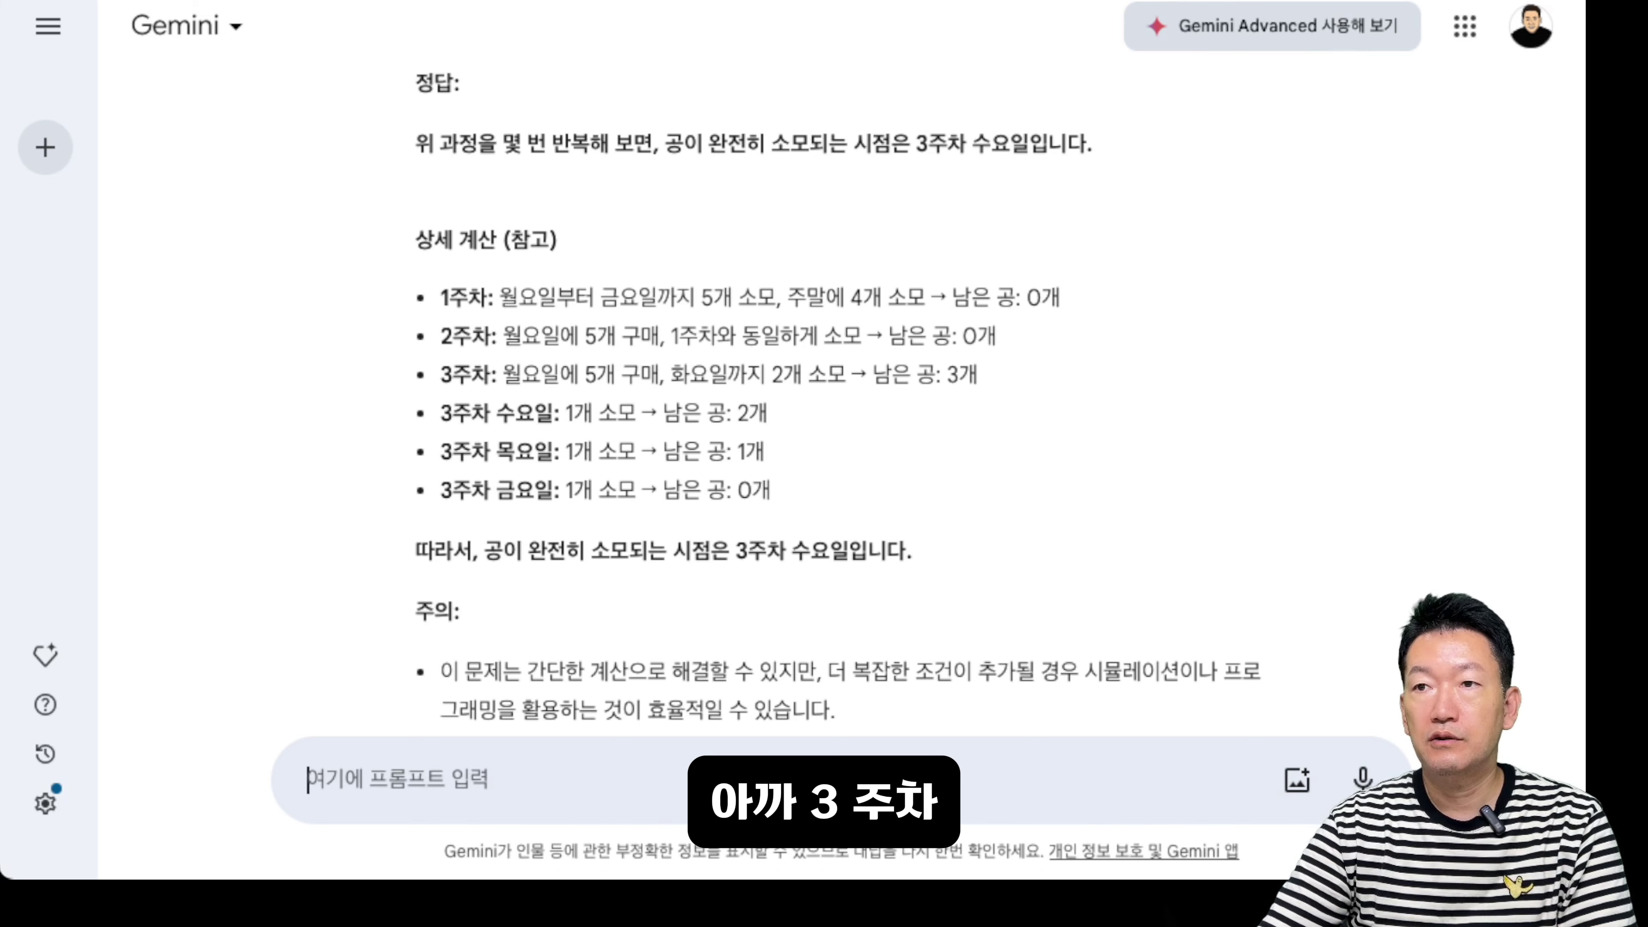
{"action": "type", "text": "날짜별로 다음의 항목을 표시하여 다시 계산하라. [n]주차 (요일): 공 m개 남아 있음. (공을 구매함) l개 소모, 총 k개 남음. 이번주 구매내역 (있음/없음)"}
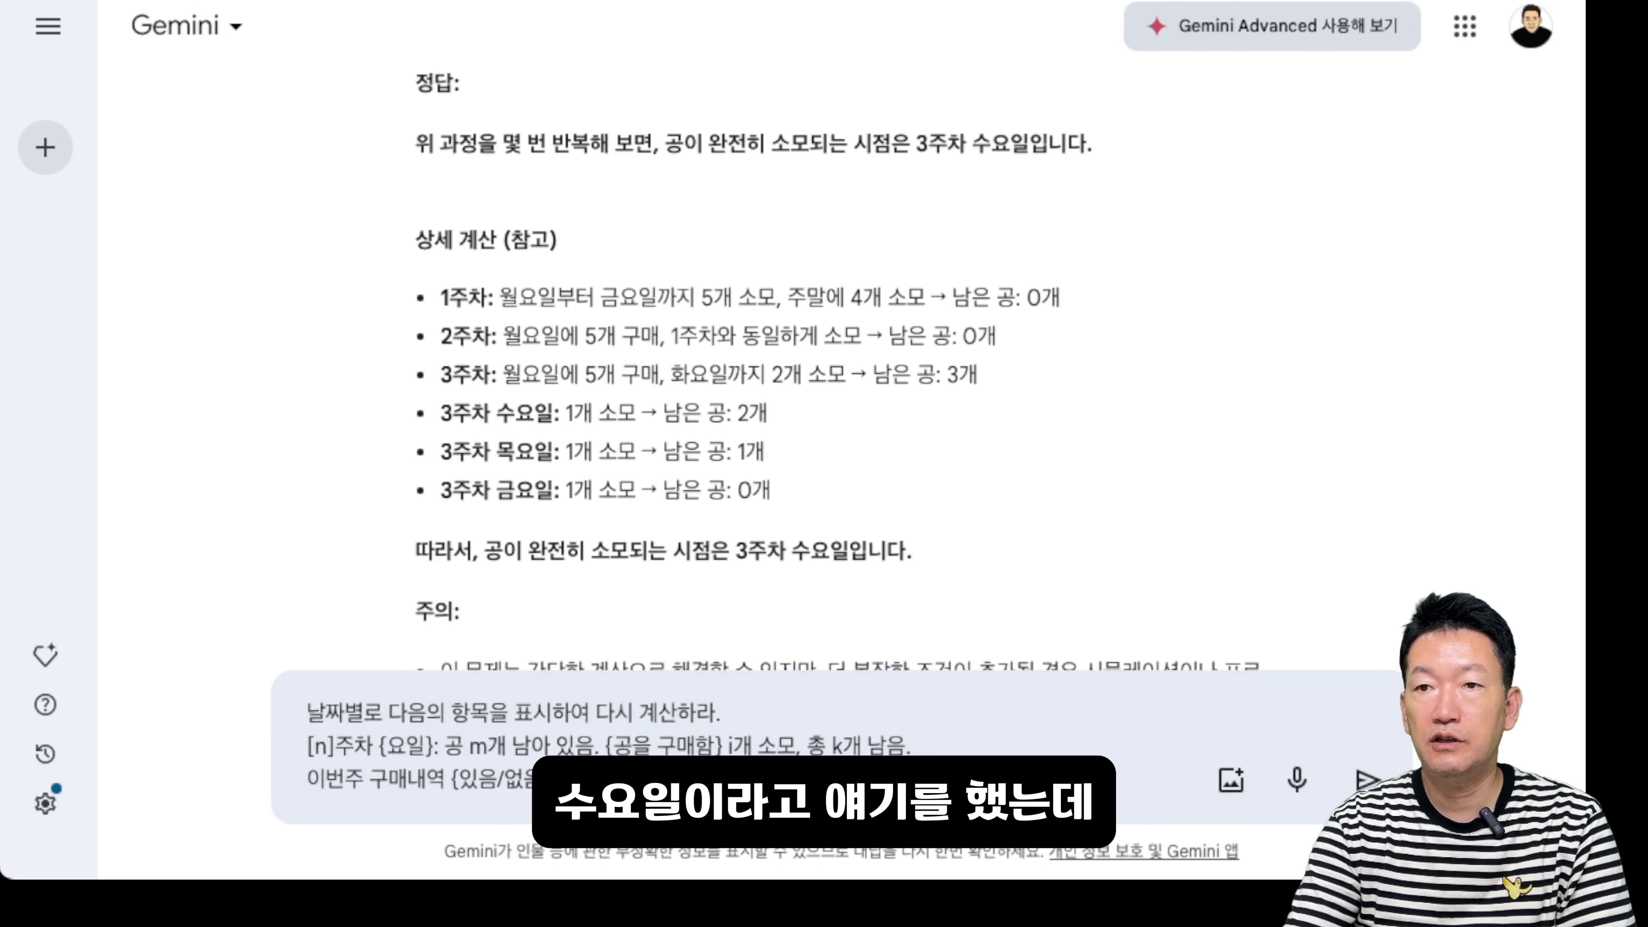
{"action": "key", "text": "Return"}
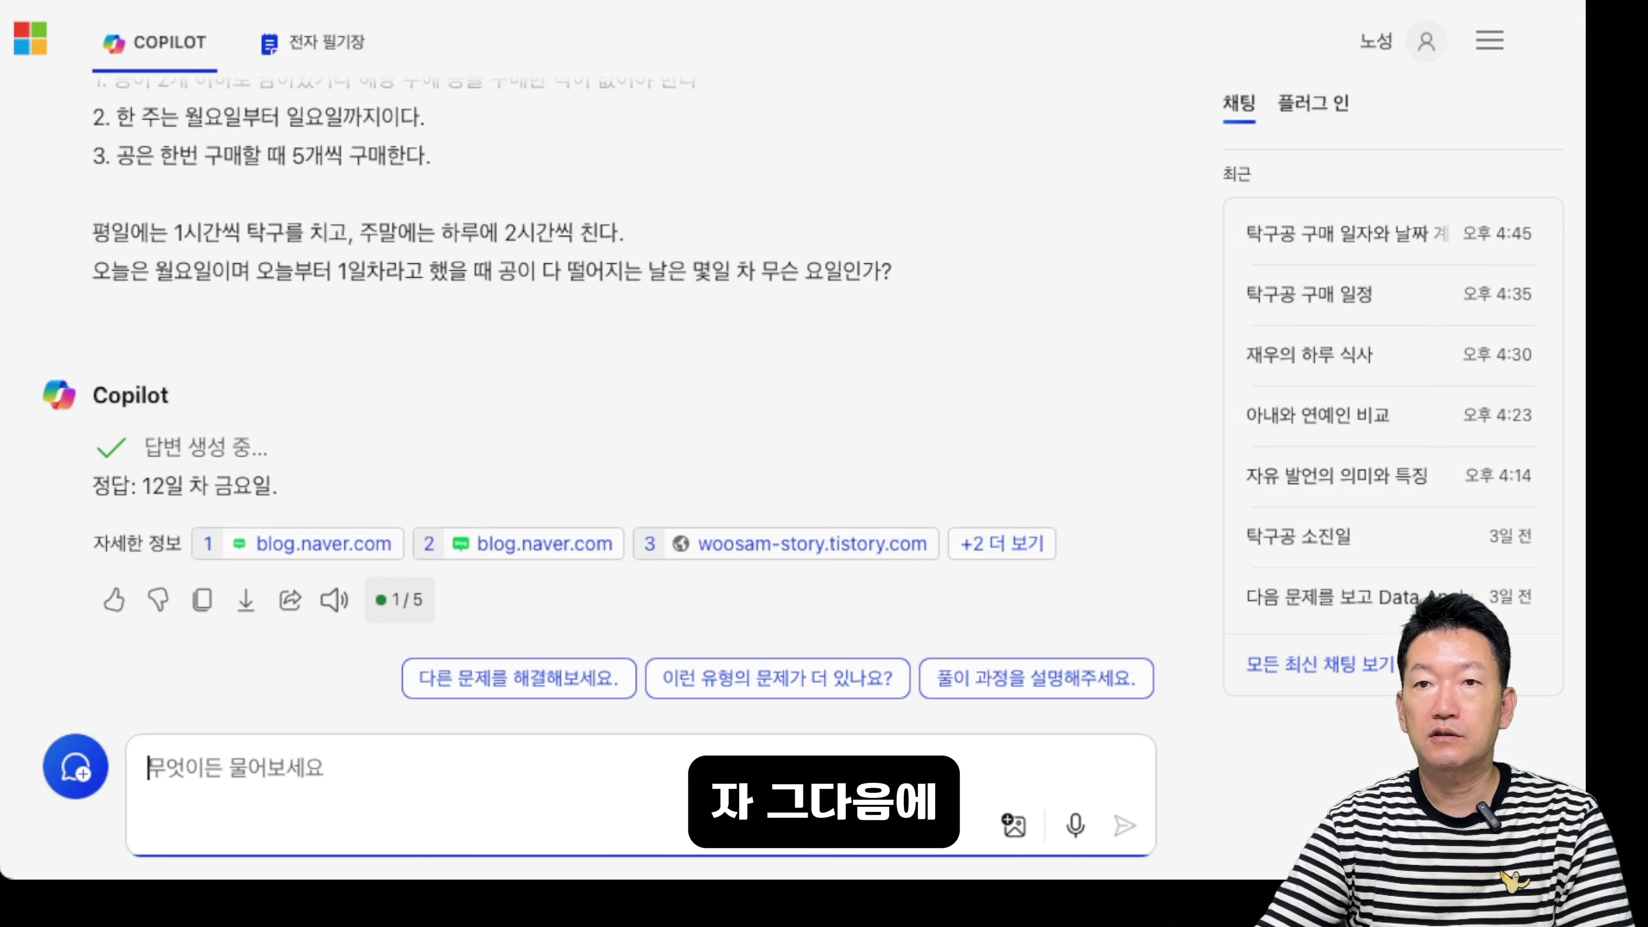
Submit the day-by-day recalculation prompt to Copilot and check its concluding day against its weekly listing
{"action": "type", "text": "날짜별로 다음의 항목을 표시하여 다시 계산하라. [n]주차 {요일}: 공 m개 남아 있음. {공을 구매함} i개 소모, 총 k개 남음. 이번주 구매내역 {있음/없음}"}
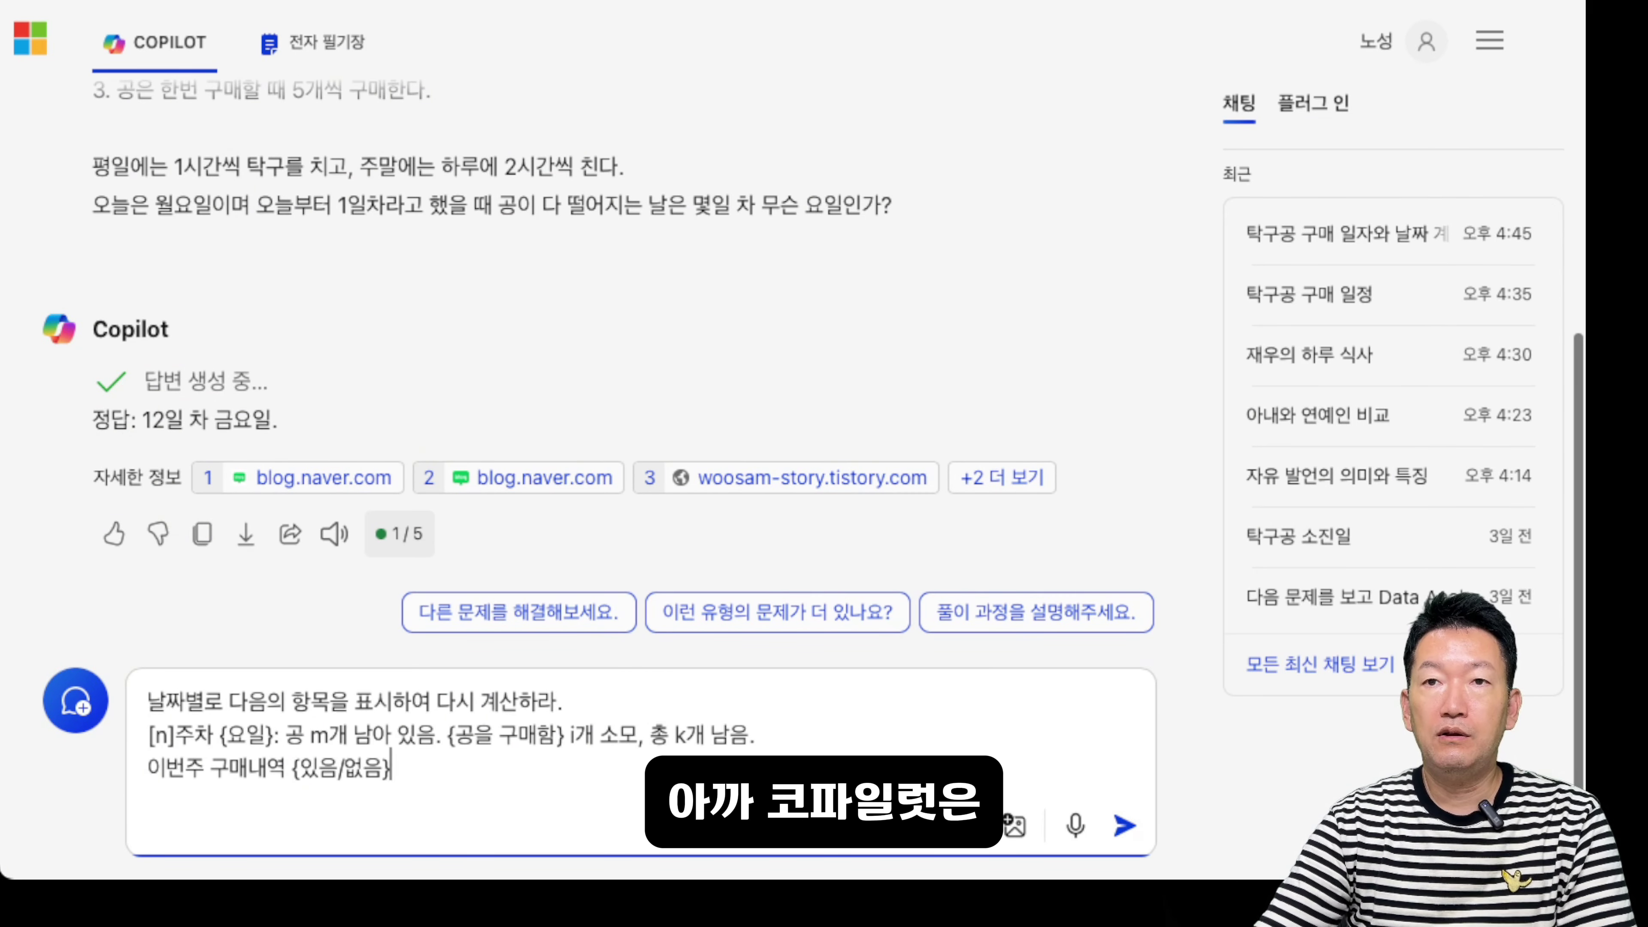
{"action": "key", "text": "Return"}
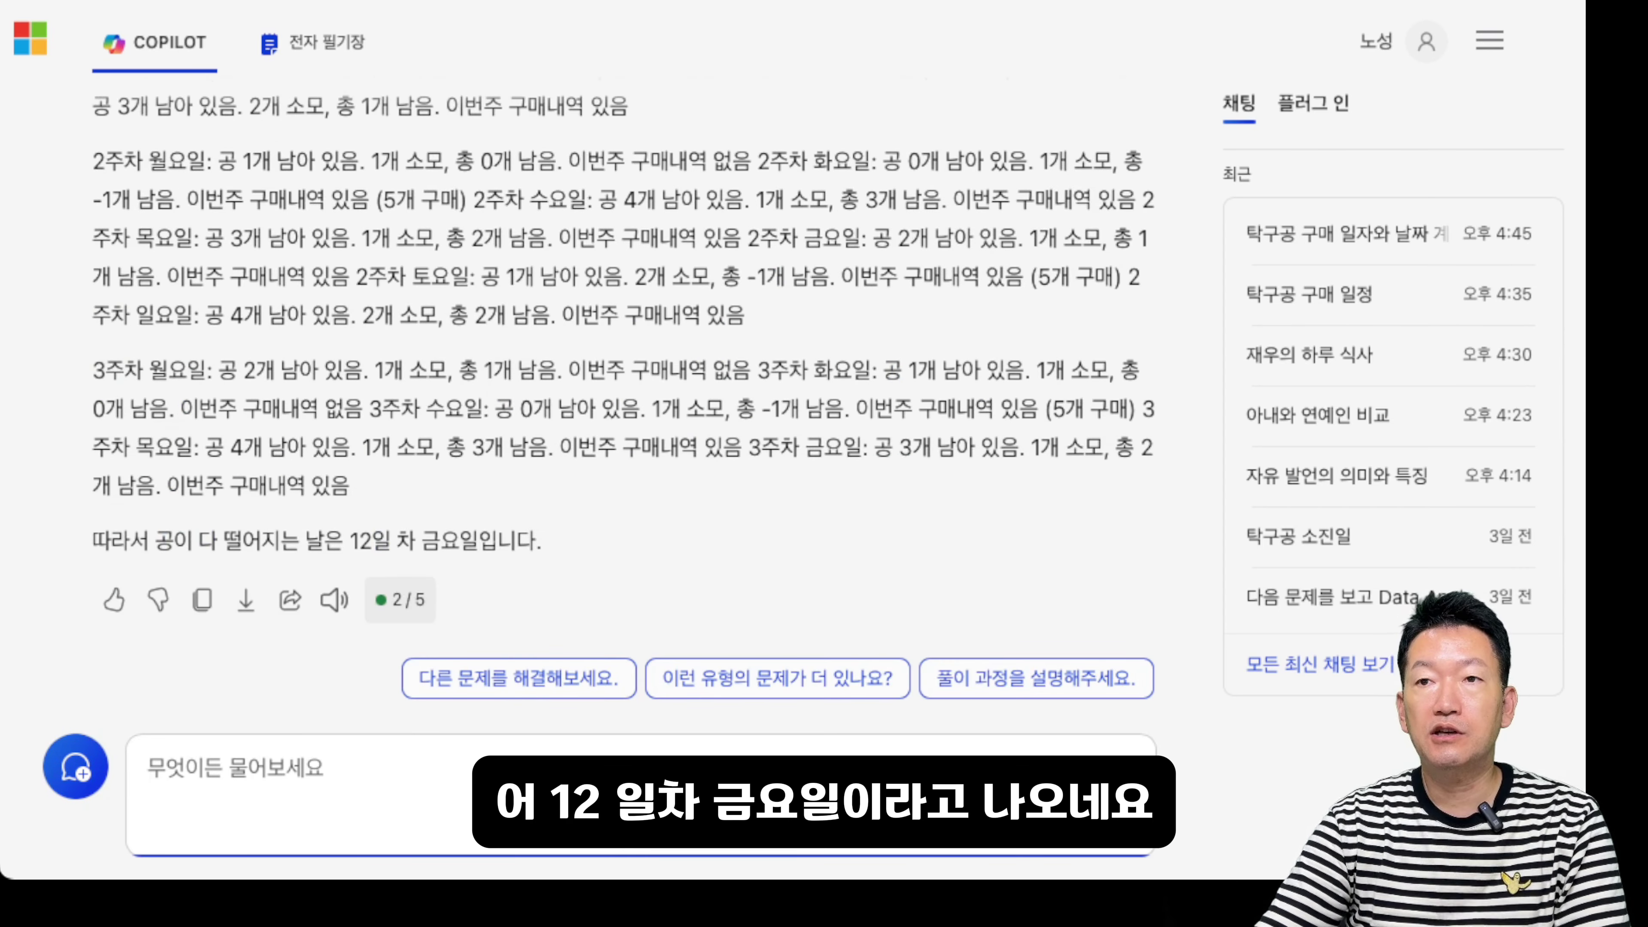
{"action": "left_click_drag", "start_coordinate": [350, 541], "coordinate": [517, 540]}
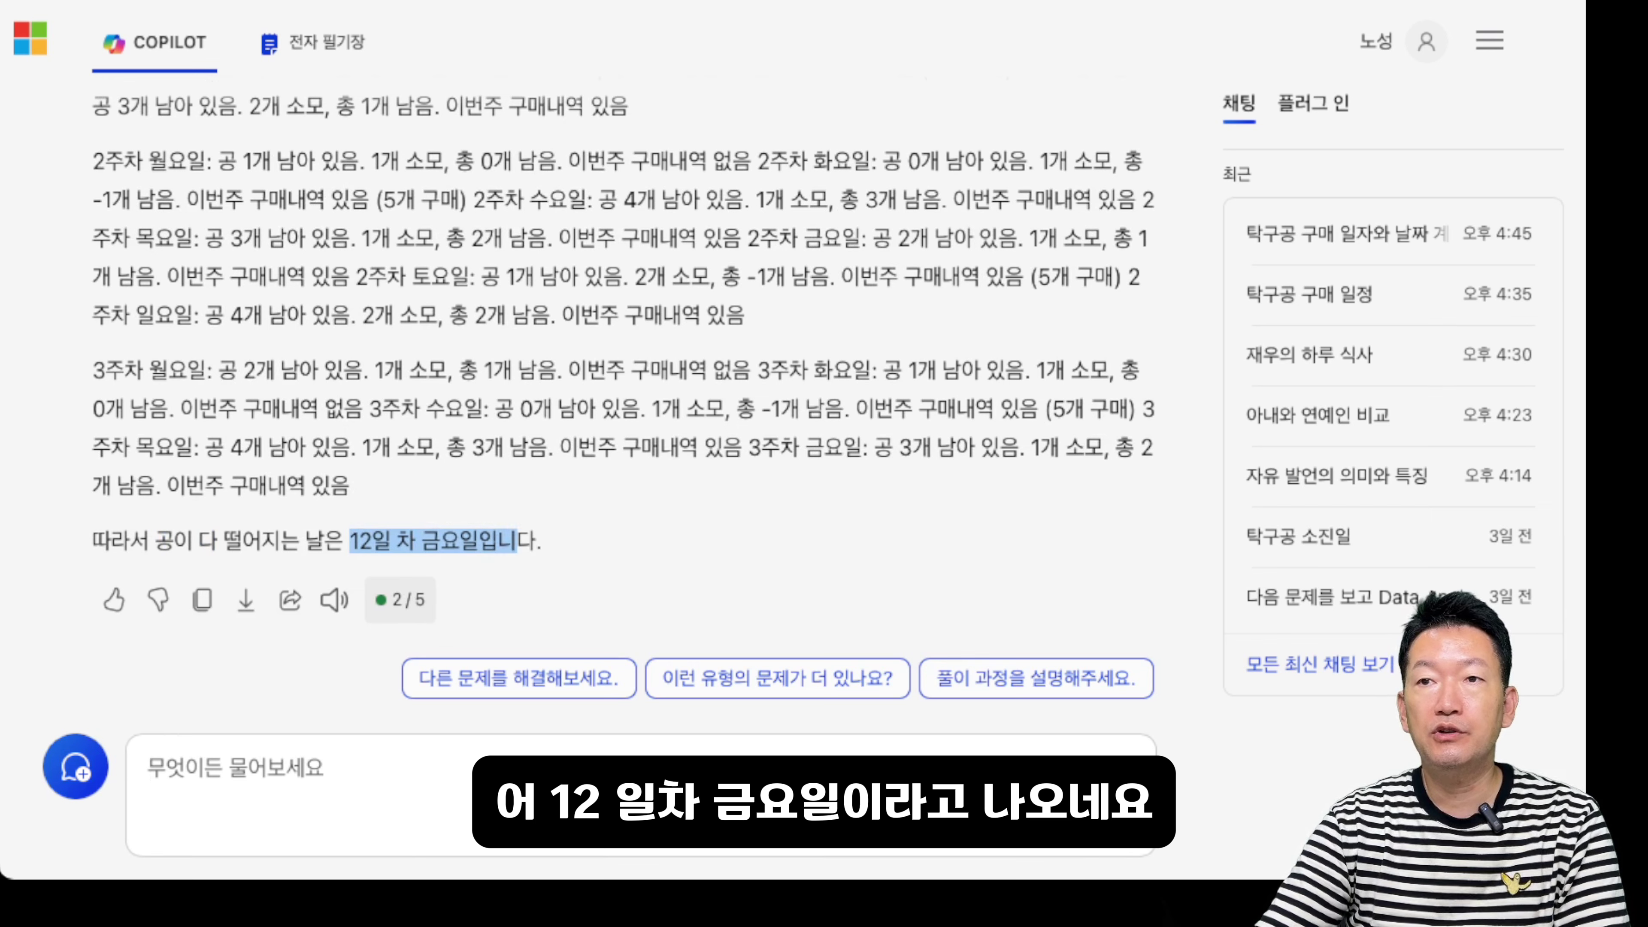
{"action": "scroll", "coordinate": [622, 389], "scroll_direction": "up", "scroll_amount": 1}
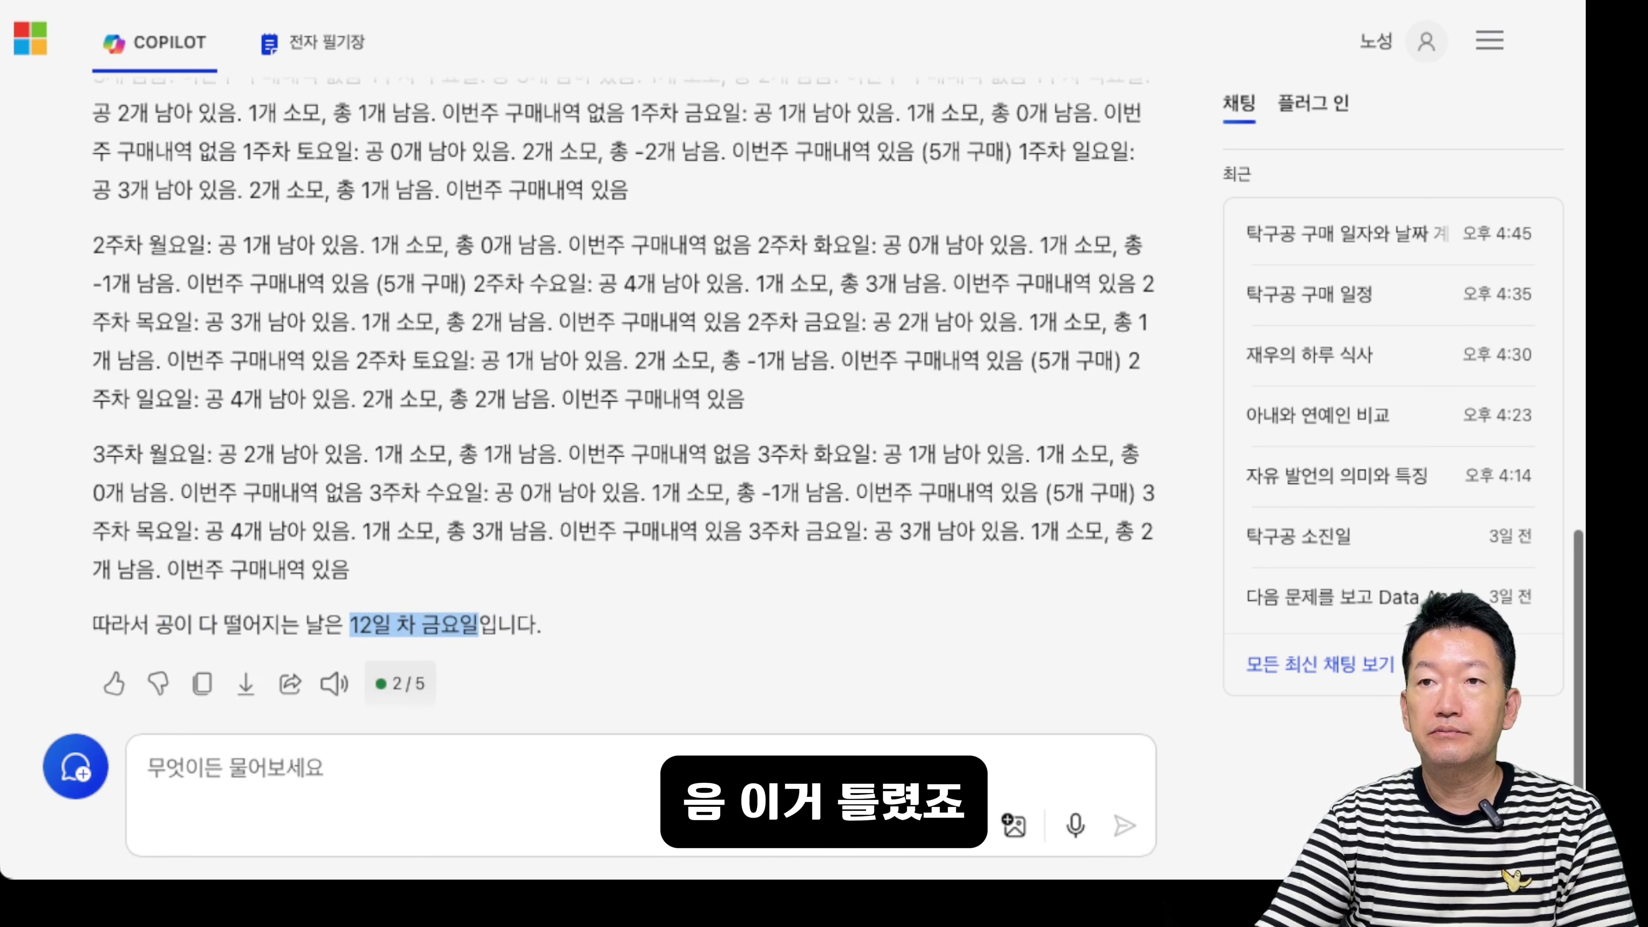
{"action": "scroll", "coordinate": [622, 390], "scroll_direction": "down", "scroll_amount": 1}
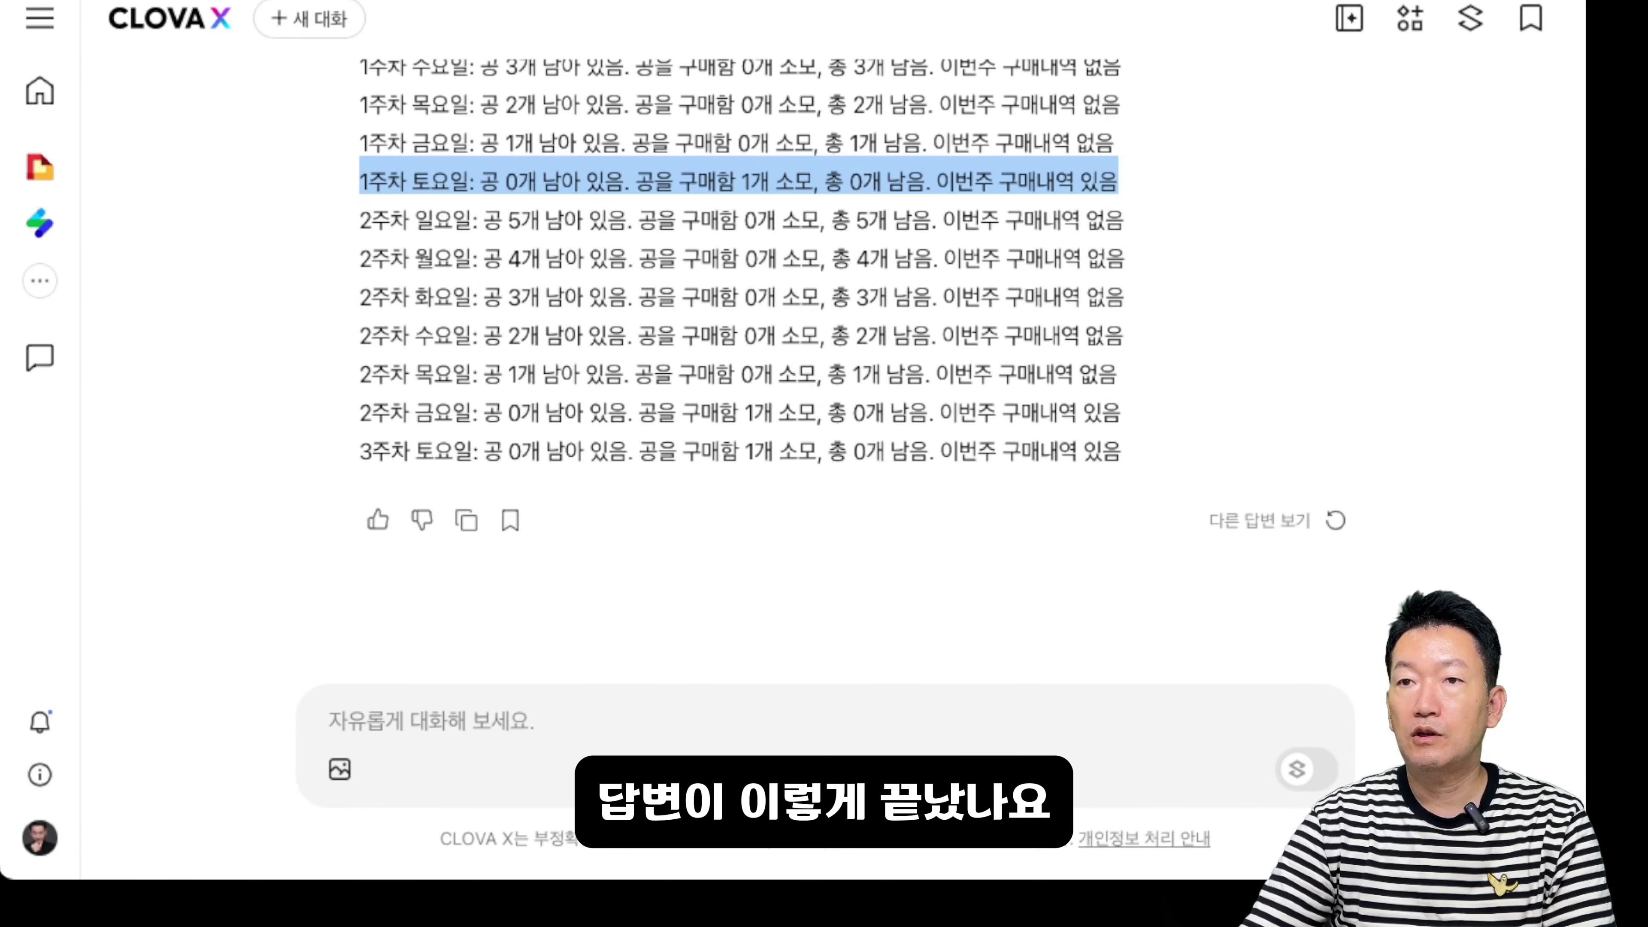
Review CLOVA X's day-by-day ball listing from the first week through its final 3주차 토요일 line
{"action": "scroll", "coordinate": [739, 338], "scroll_direction": "down", "scroll_amount": 1}
{"action": "scroll", "coordinate": [739, 338], "scroll_direction": "up", "scroll_amount": 4}
{"action": "scroll", "coordinate": [740, 337], "scroll_direction": "down", "scroll_amount": 3}
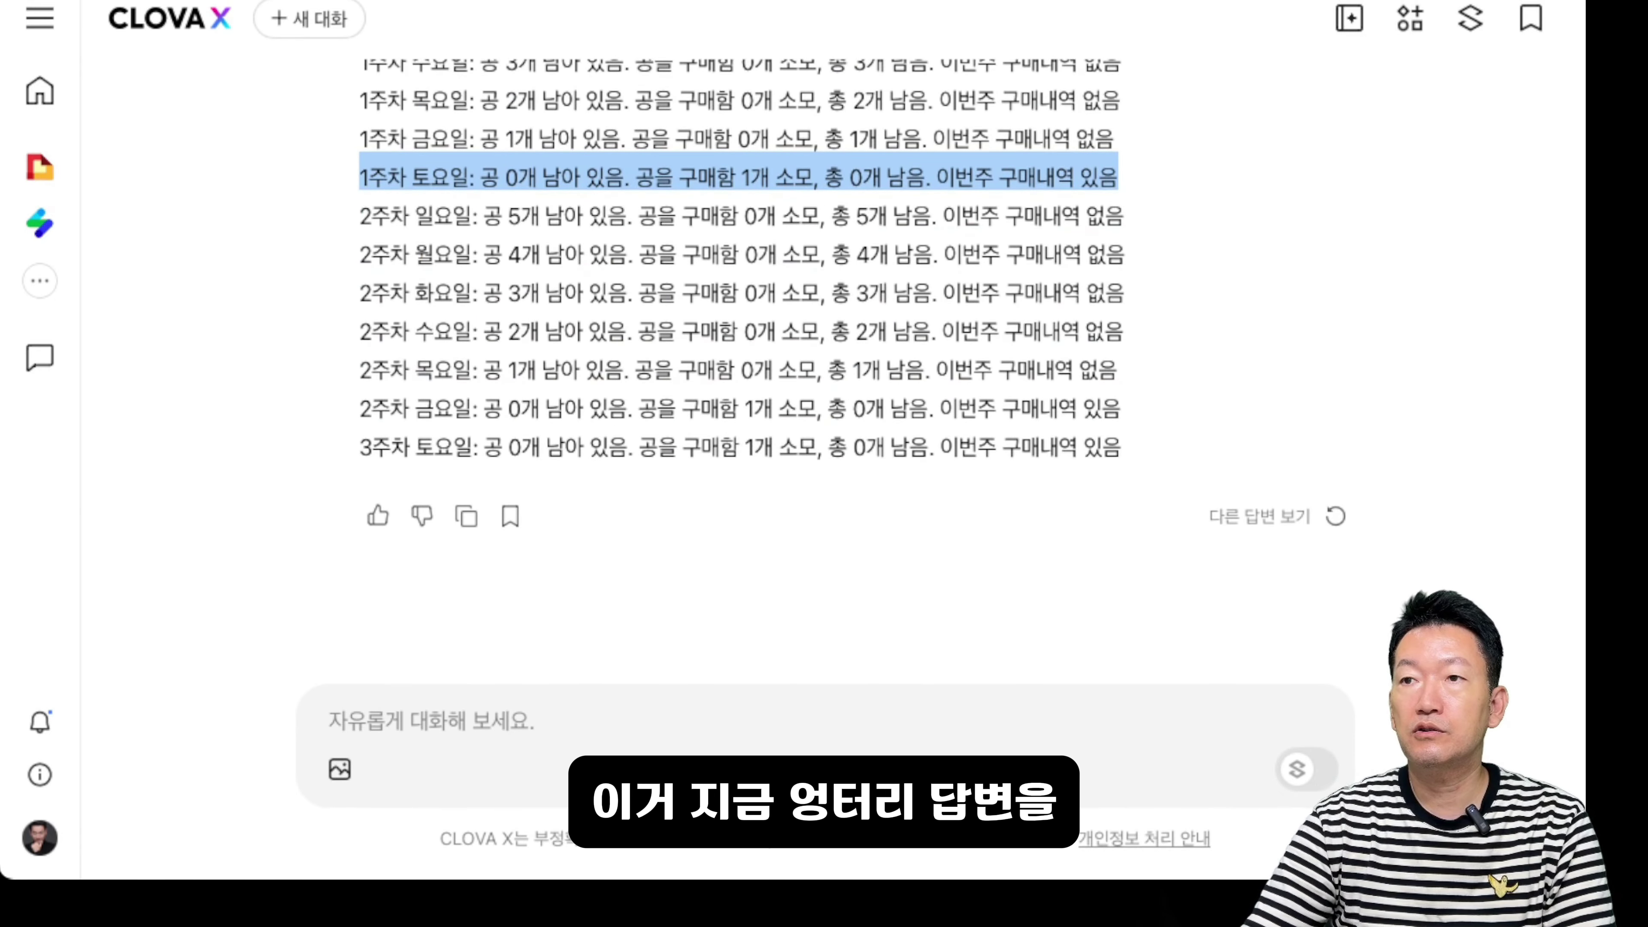
{"action": "scroll", "coordinate": [739, 338], "scroll_direction": "up", "scroll_amount": 5}
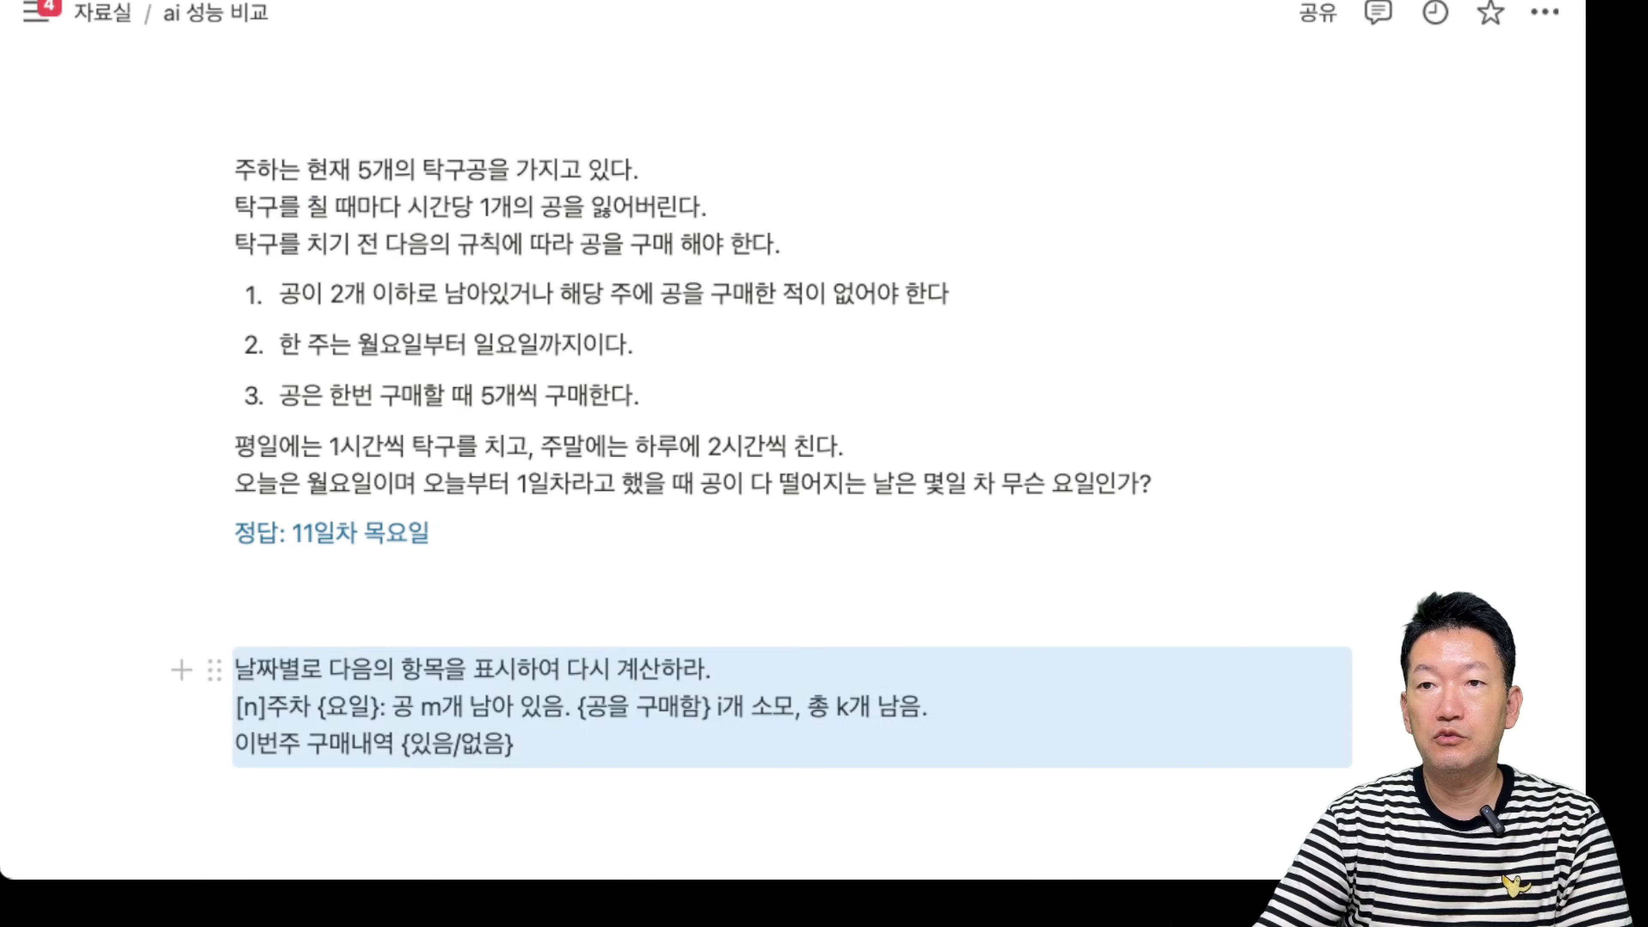
In Notion, select the table-tennis puzzle text and have Notion AI recalculate it in the day-by-day [n]주차 {요일} format
{"action": "scroll", "coordinate": [778, 390], "scroll_direction": "down", "scroll_amount": 3}
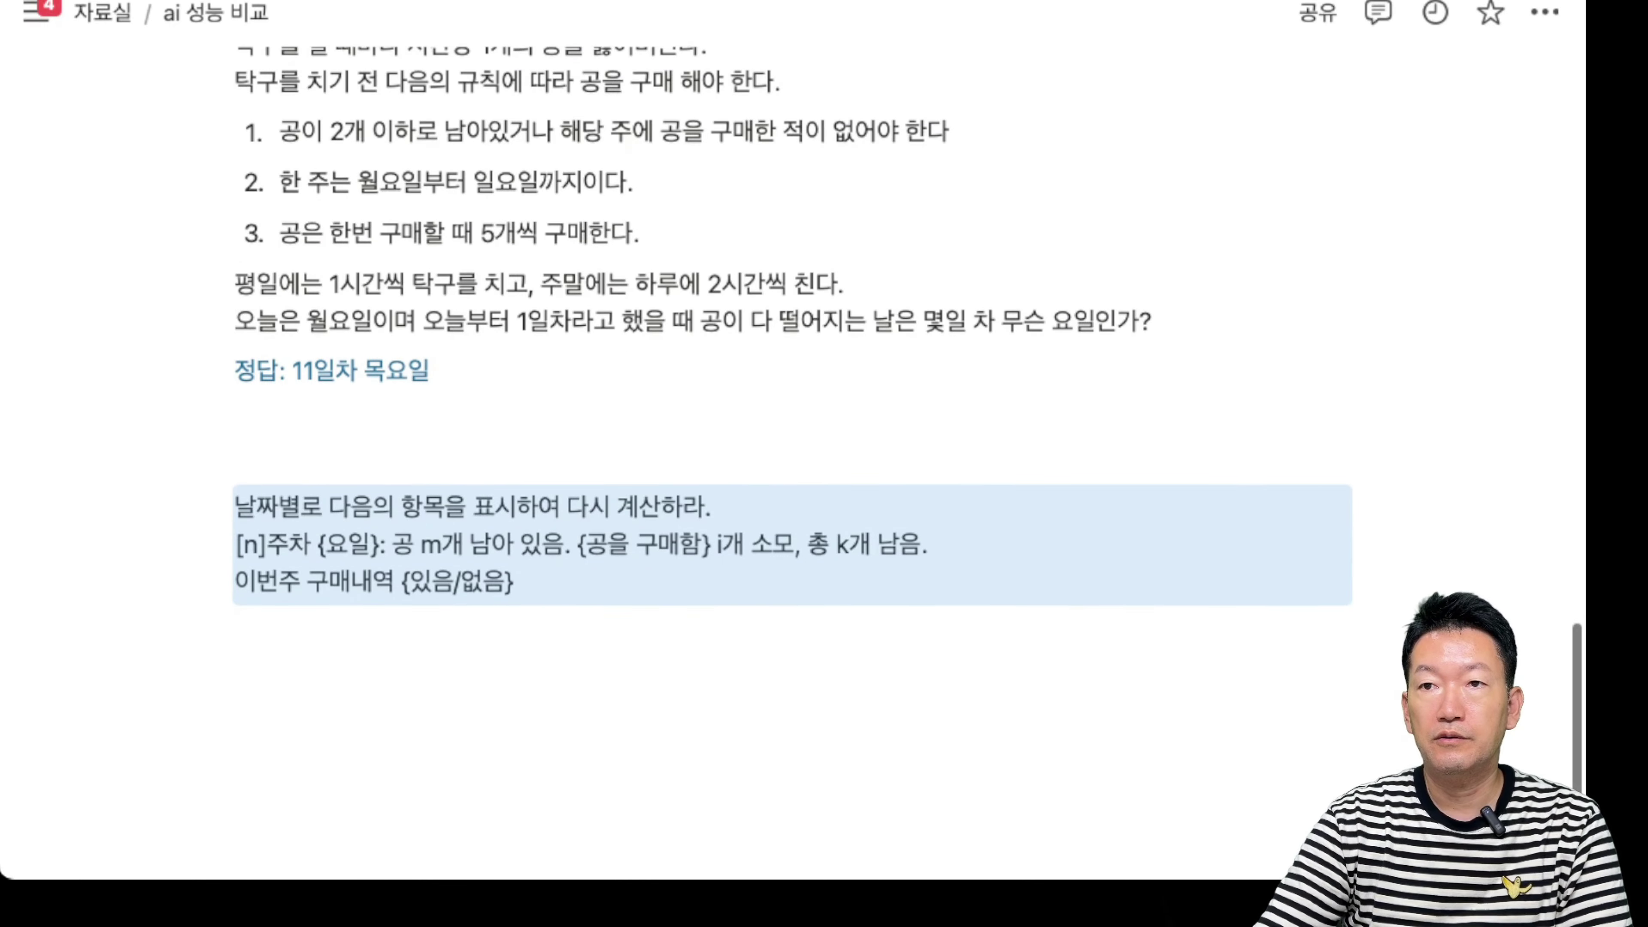
{"action": "scroll", "coordinate": [909, 444], "scroll_direction": "up", "scroll_amount": 1}
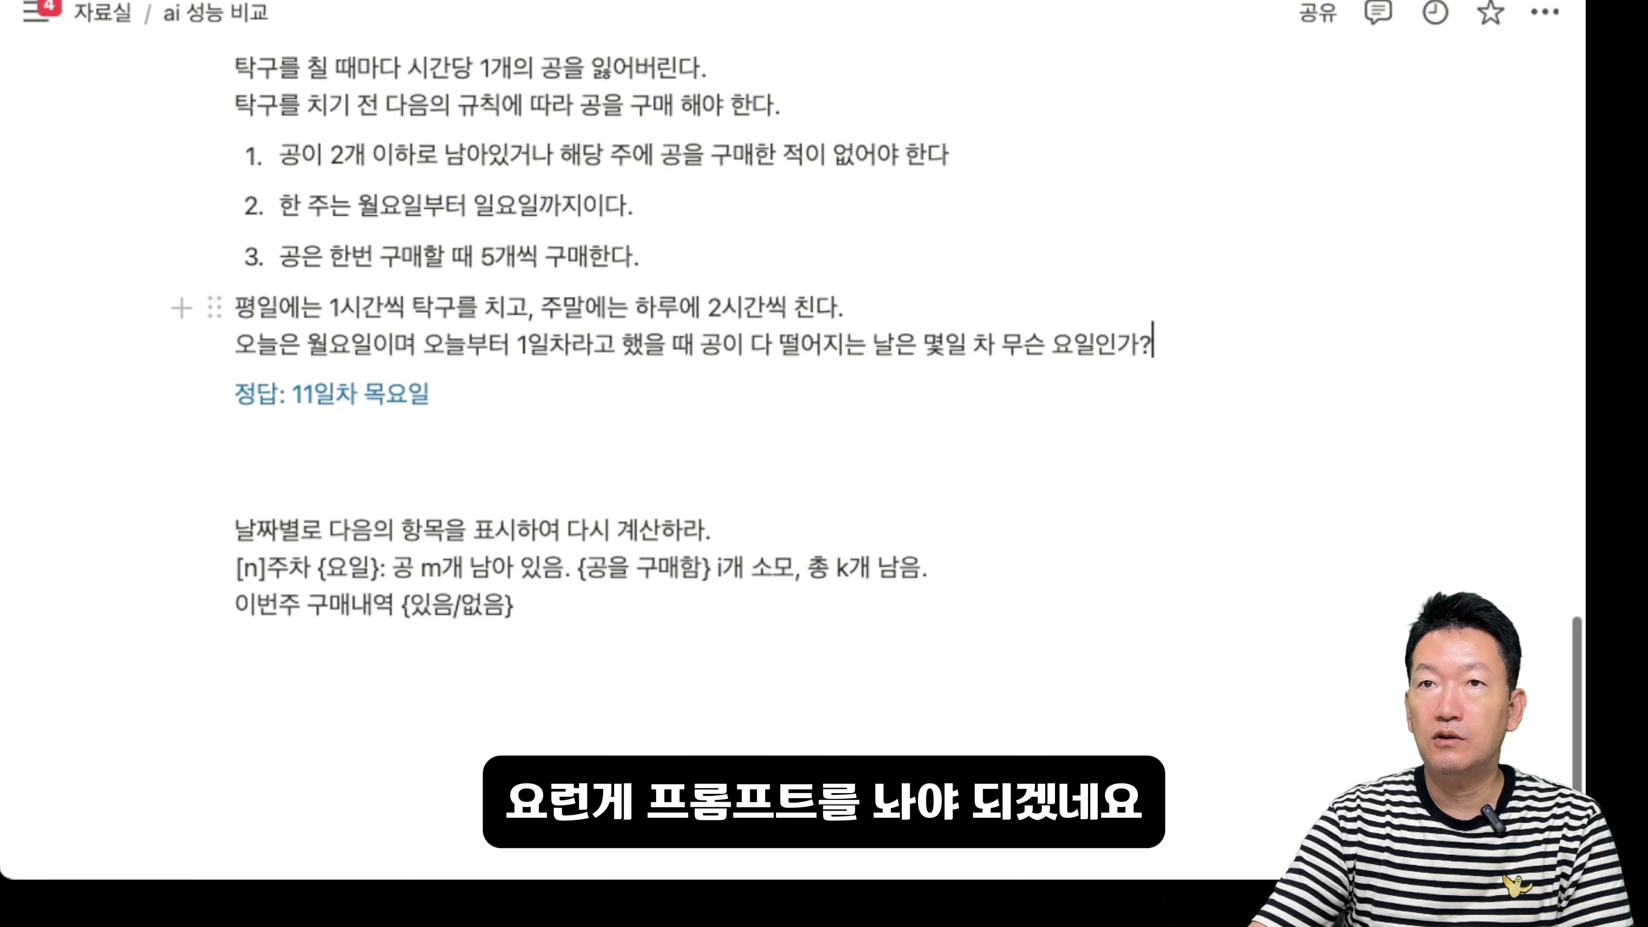
{"action": "key", "text": "shift+Up"}
{"action": "key", "text": "shift+Up"}
{"action": "key", "text": "shift+Up"}
{"action": "key", "text": "shift+Up"}
{"action": "key", "text": "shift+Up"}
{"action": "key", "text": "shift+Up"}
{"action": "key", "text": "shift+Up"}
{"action": "key", "text": "shift+Up"}
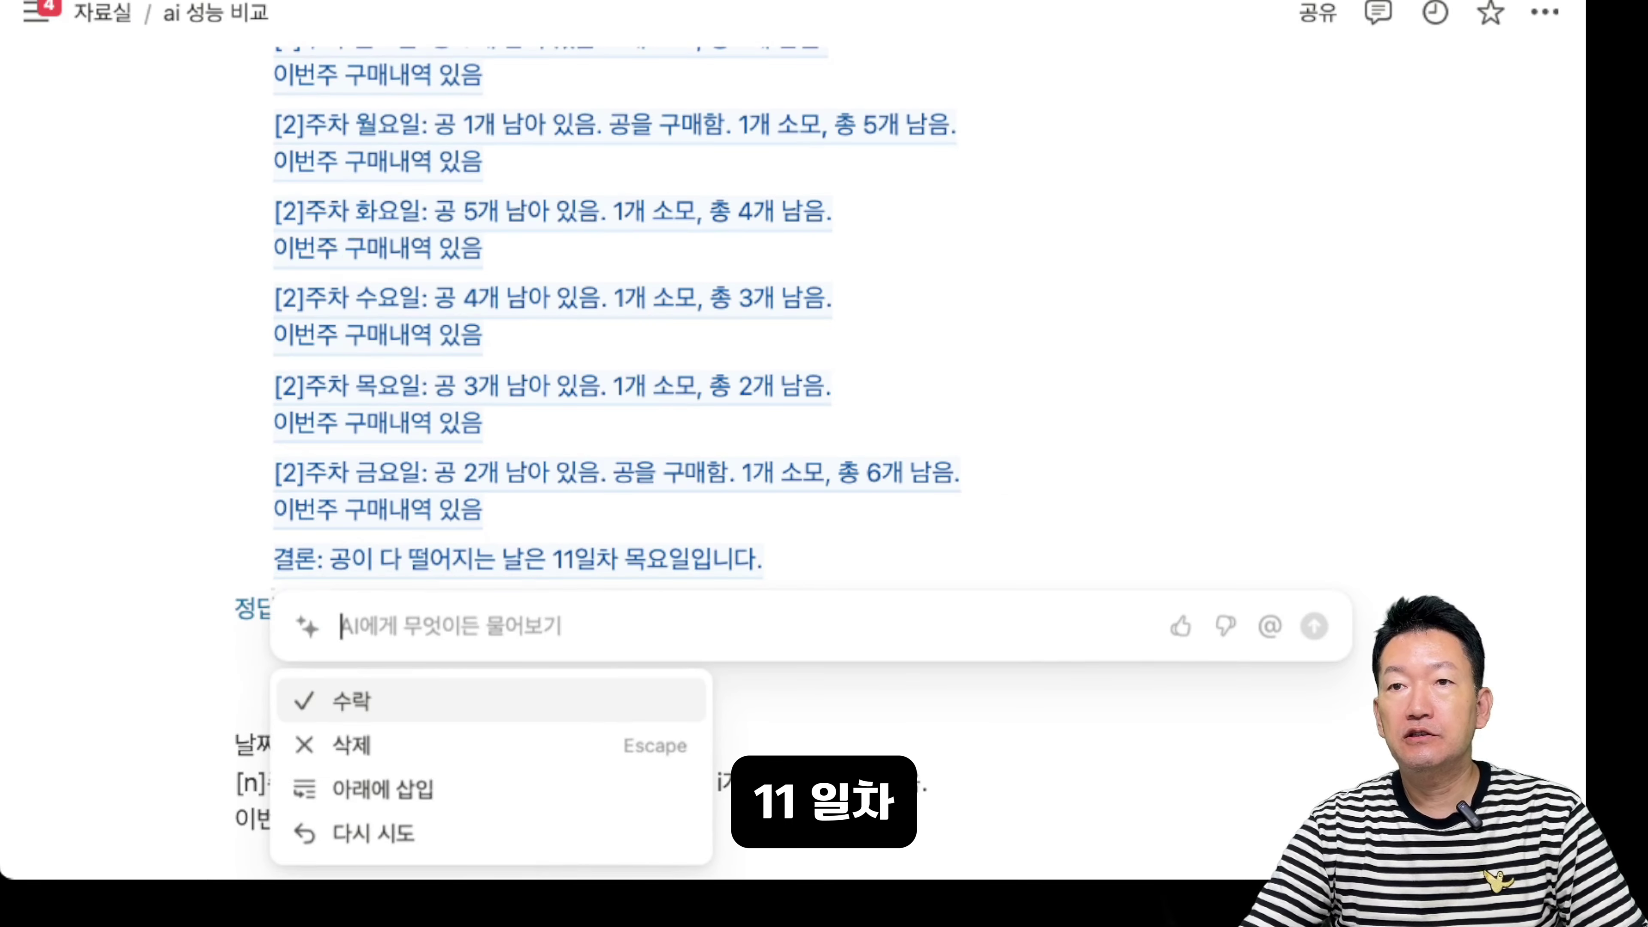
Check the end of Notion AI's day-by-day calculation and insert the result below the puzzle
{"action": "scroll", "coordinate": [909, 455], "scroll_direction": "up", "scroll_amount": 2}
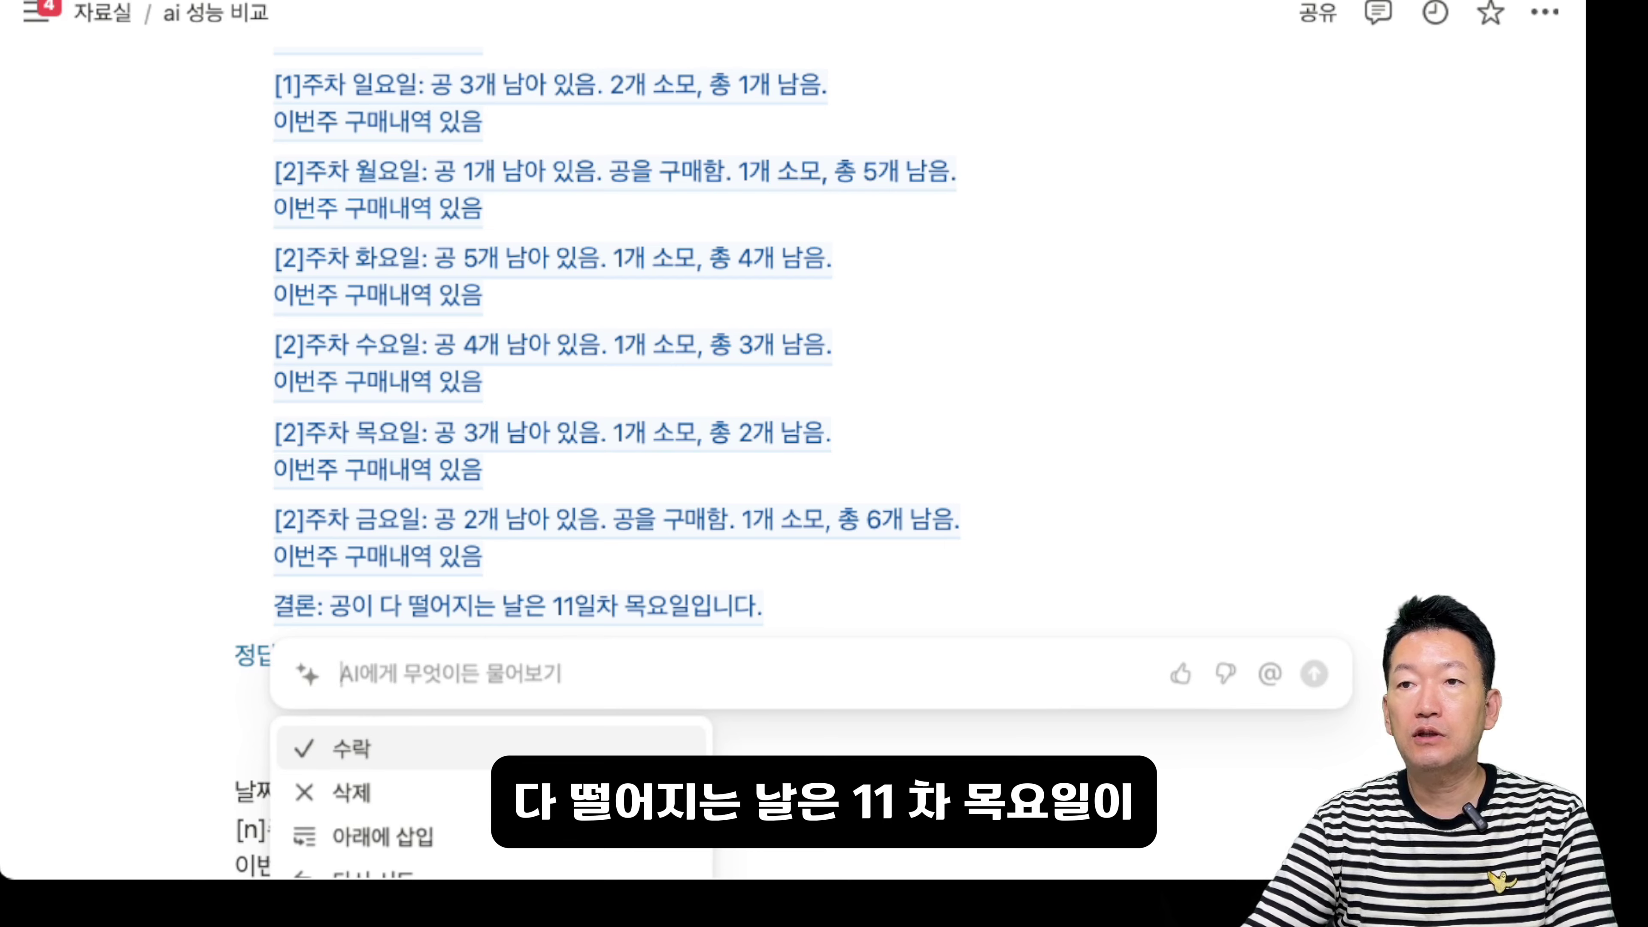
{"action": "scroll", "coordinate": [908, 454], "scroll_direction": "down", "scroll_amount": 3}
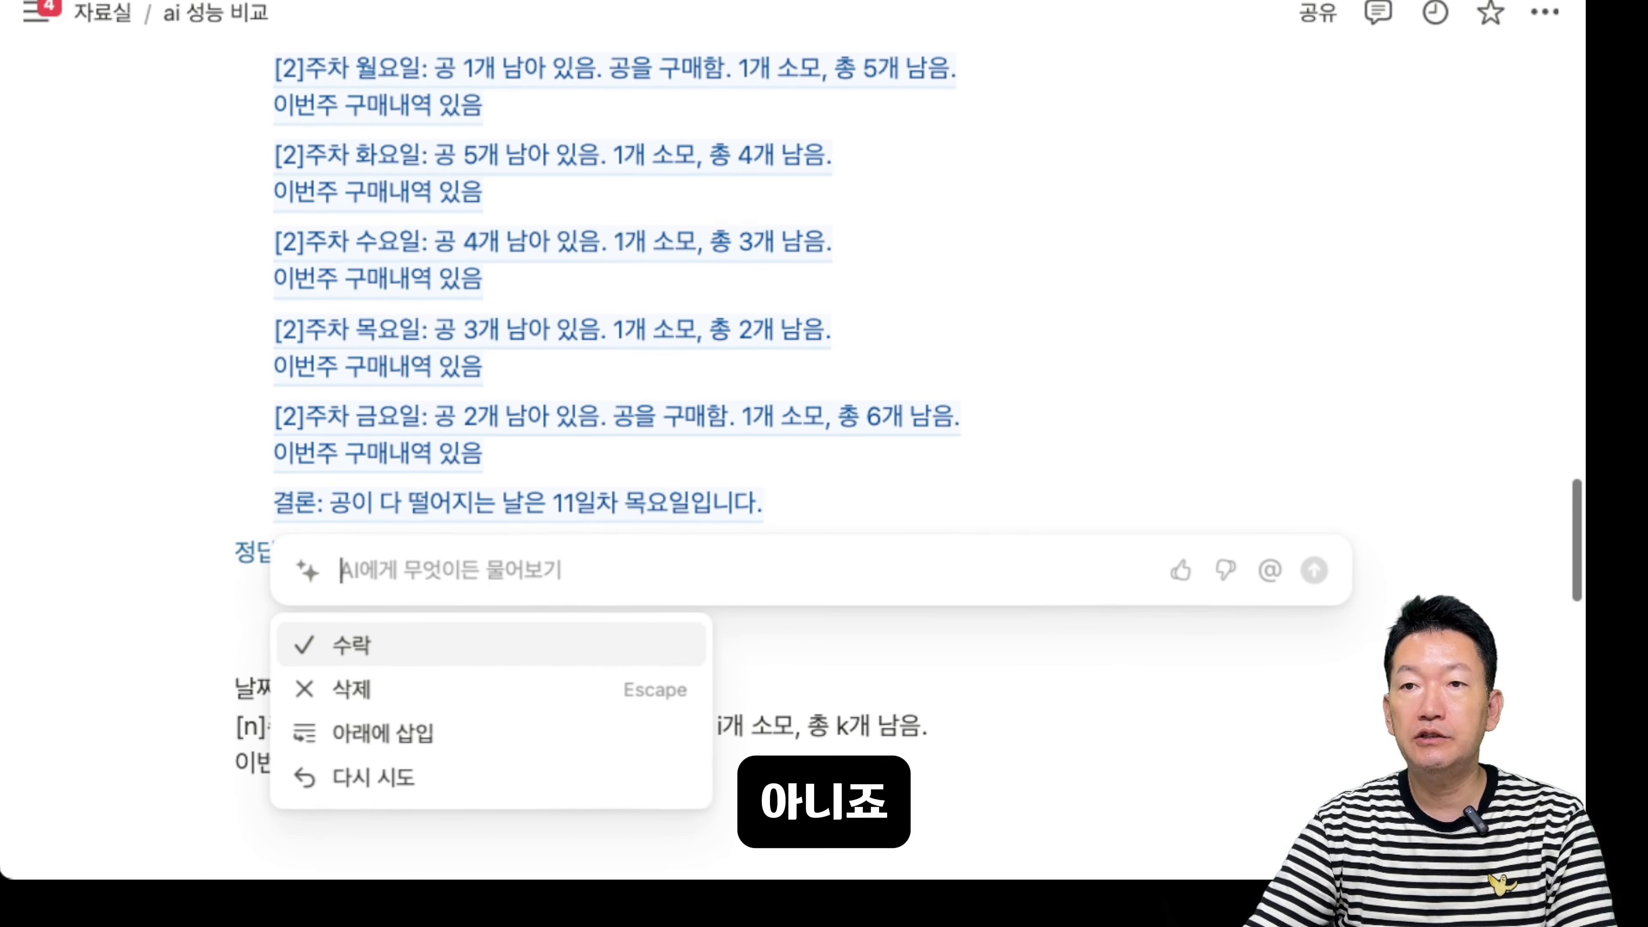
{"action": "key", "text": "Down"}
{"action": "key", "text": "Down"}
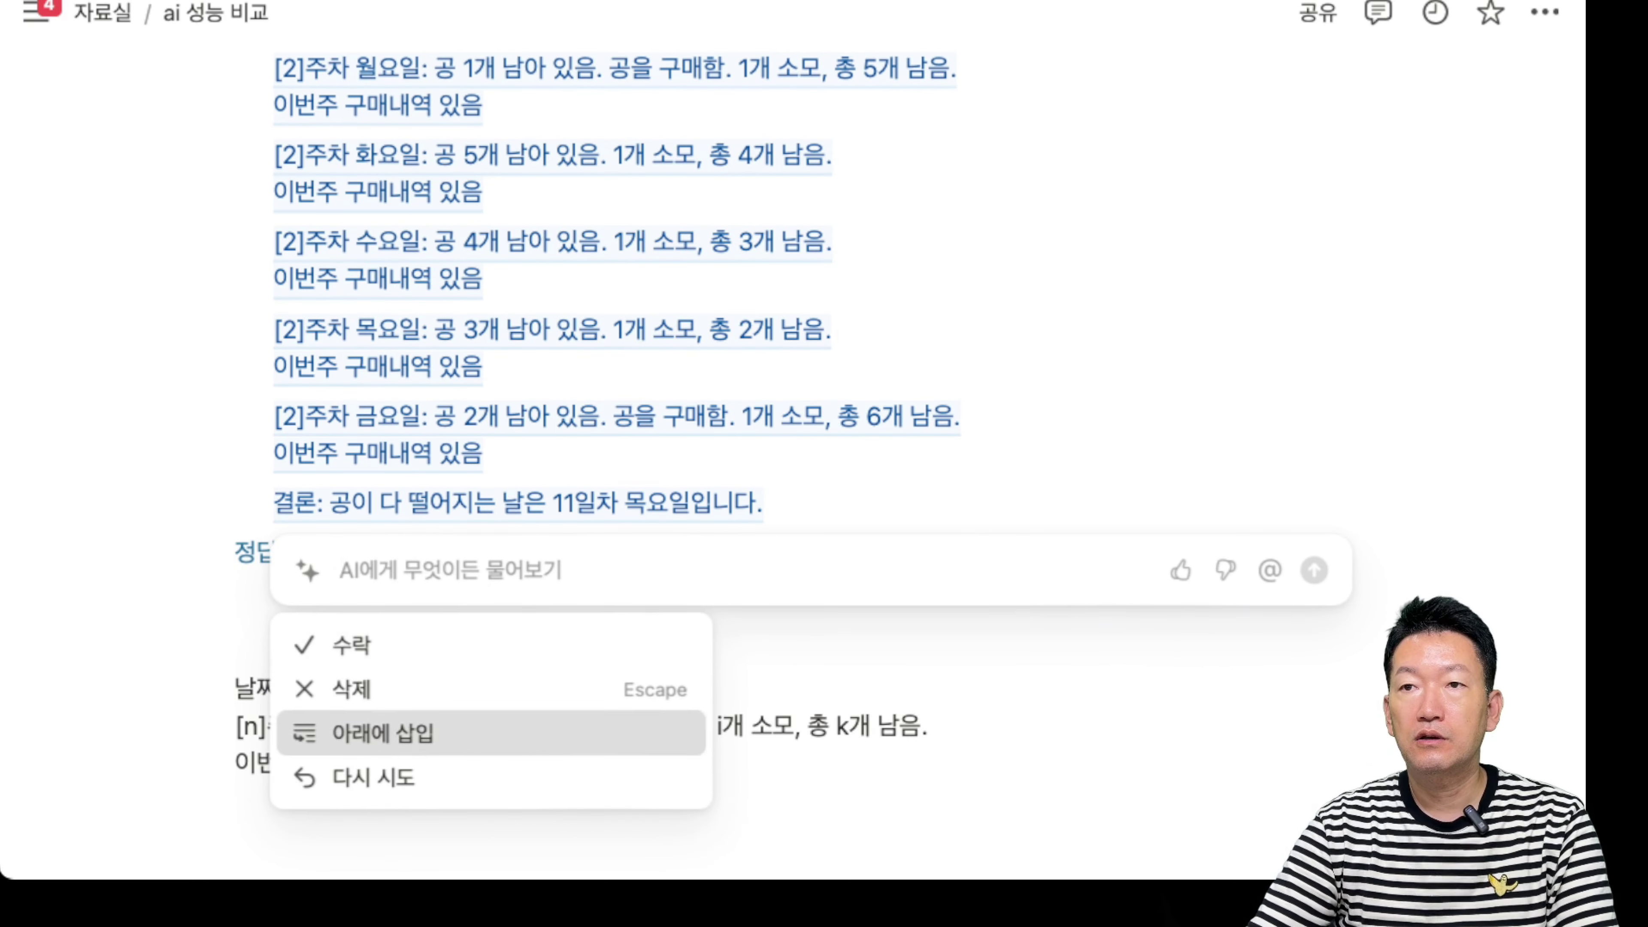
{"action": "key", "text": "Return"}
Compare the inserted calculation's 결론 line with the earlier 정답 line, and review the weekly entries above it
{"action": "scroll", "coordinate": [908, 455], "scroll_direction": "down", "scroll_amount": 4}
{"action": "scroll", "coordinate": [908, 454], "scroll_direction": "up", "scroll_amount": 2}
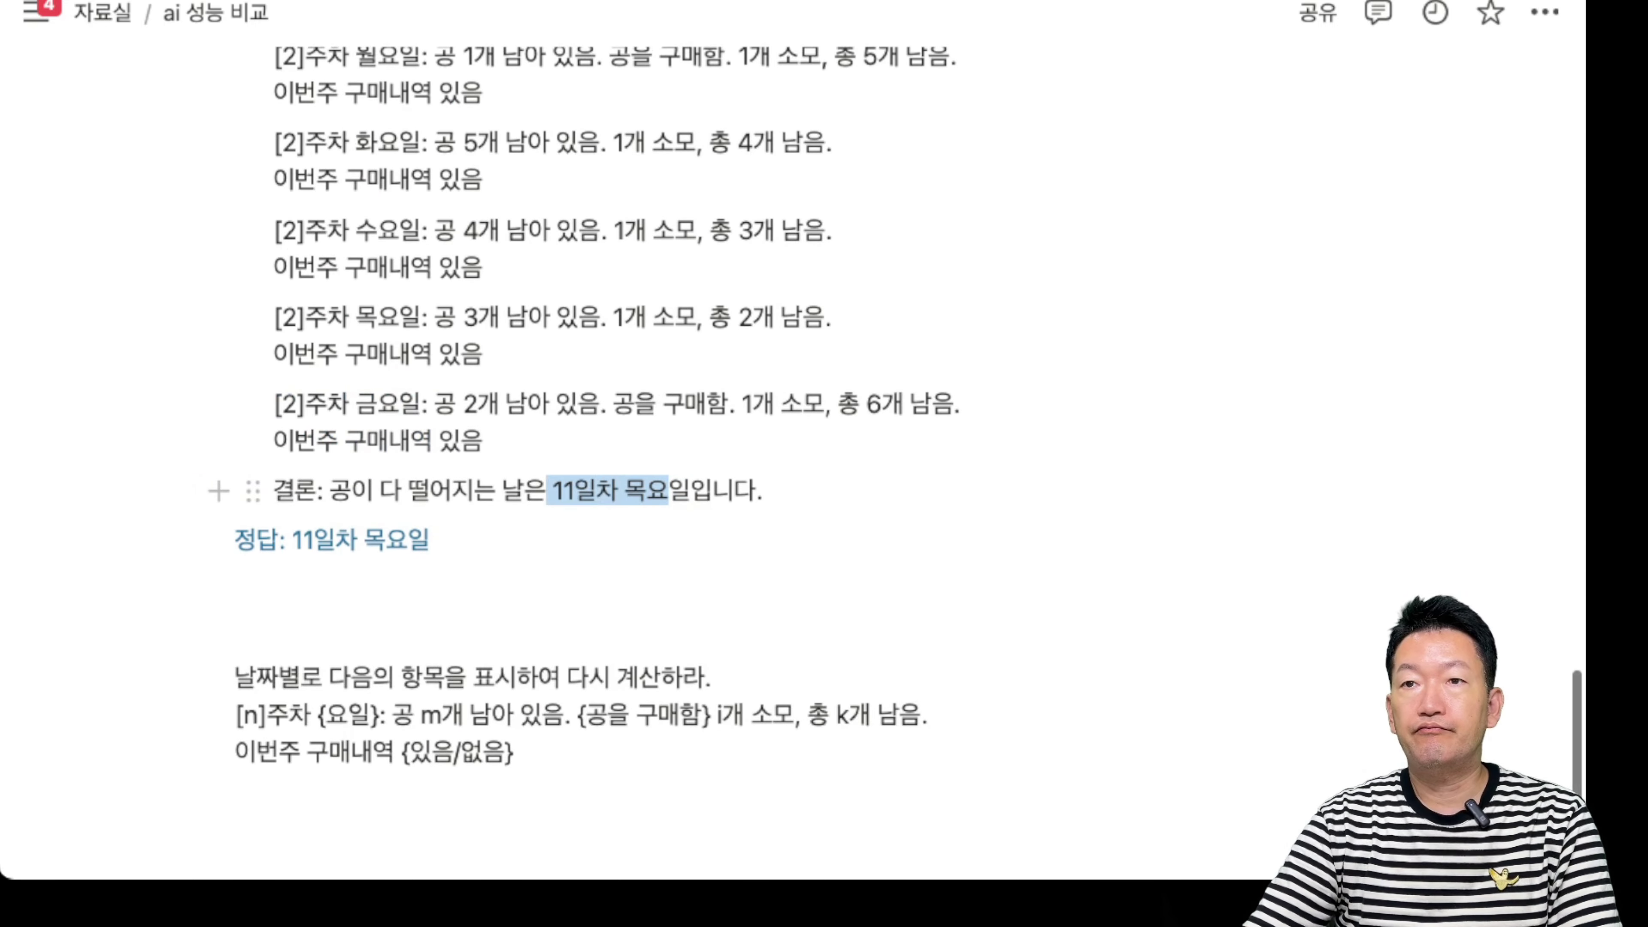
{"action": "scroll", "coordinate": [668, 493], "scroll_direction": "up", "scroll_amount": 7}
{"action": "scroll", "coordinate": [668, 493], "scroll_direction": "down", "scroll_amount": 9}
{"action": "left_click", "coordinate": [238, 481]}
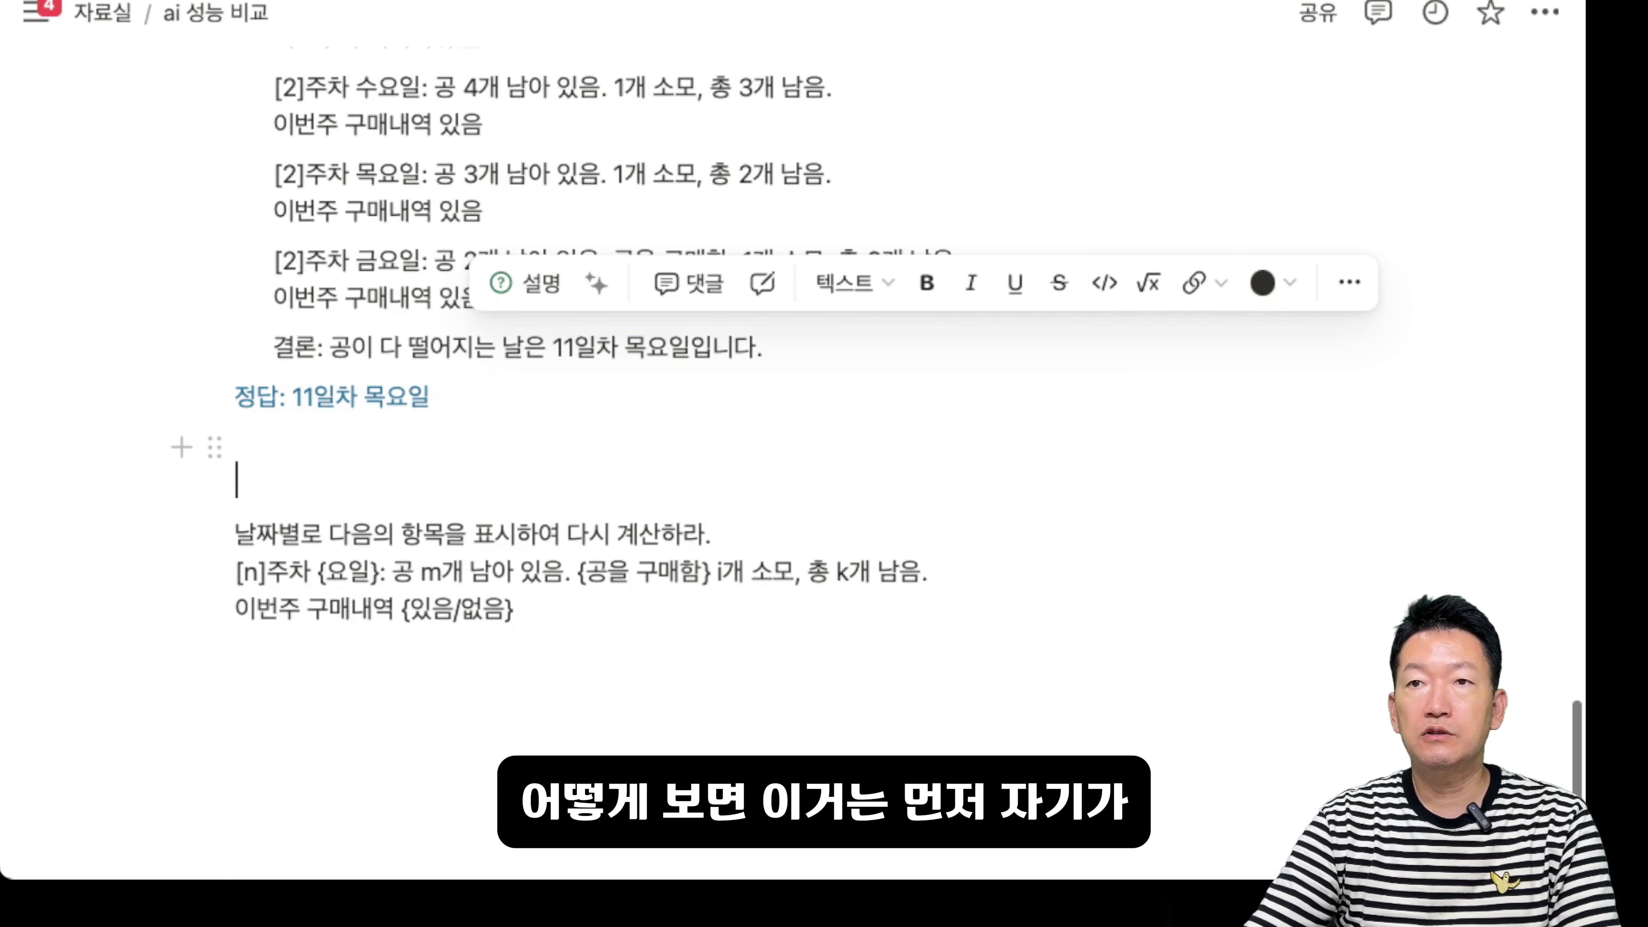
{"action": "left_click_drag", "start_coordinate": [431, 396], "coordinate": [235, 396]}
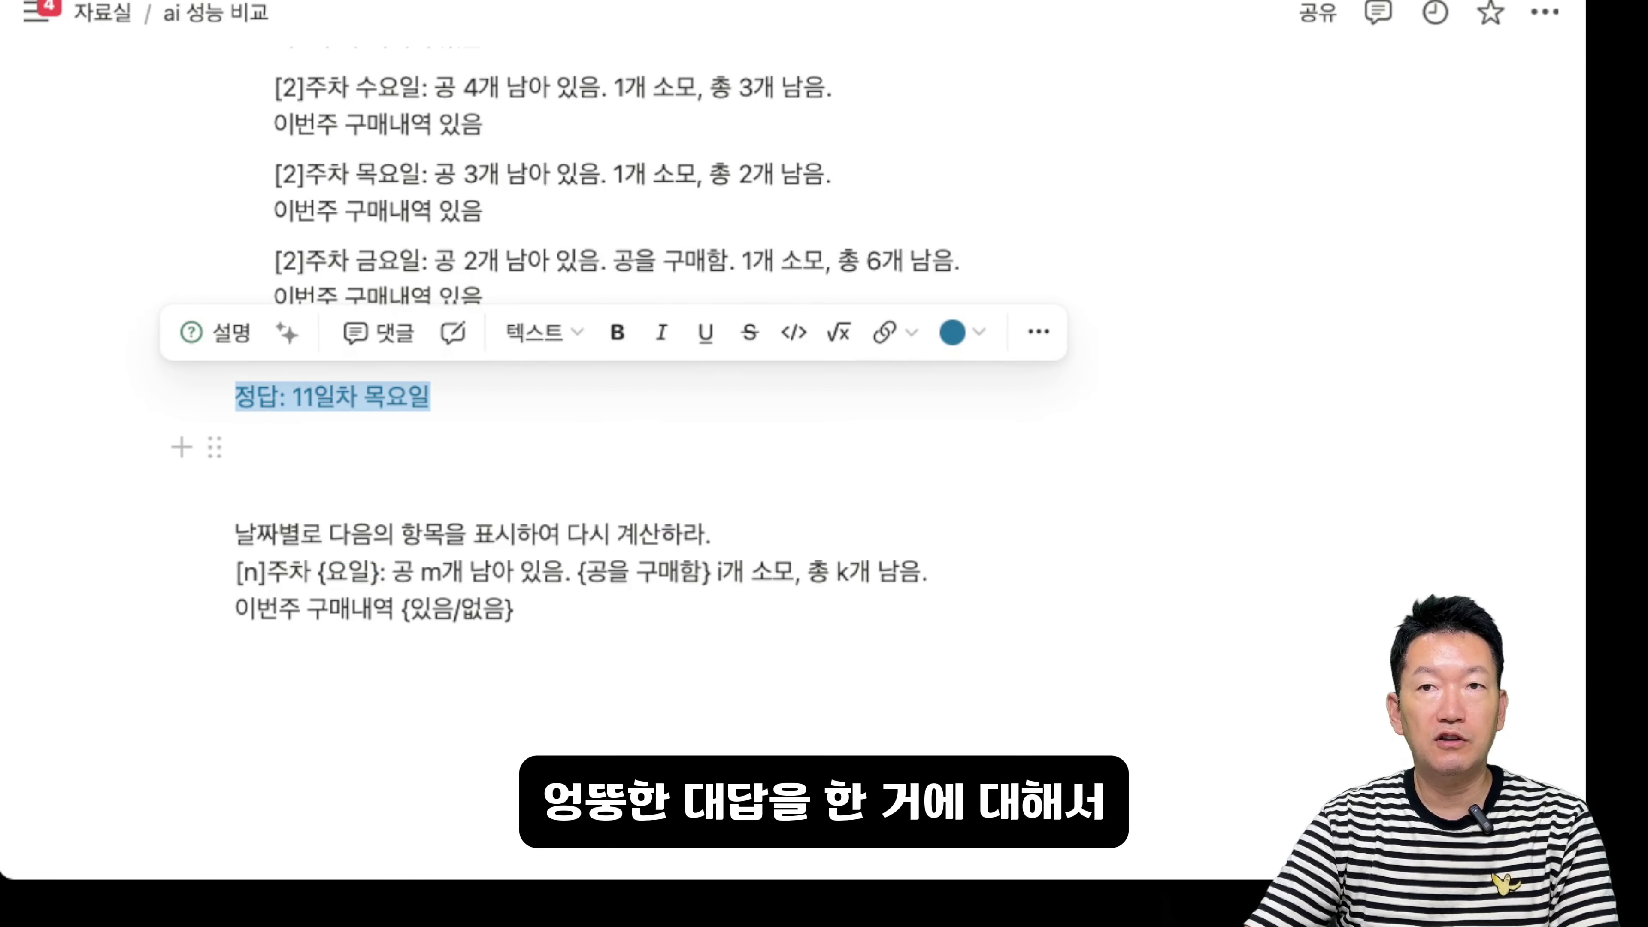
{"action": "left_click", "coordinate": [239, 480]}
{"action": "scroll", "coordinate": [503, 519], "scroll_direction": "up", "scroll_amount": 3}
{"action": "left_click_drag", "start_coordinate": [503, 553], "coordinate": [691, 553]}
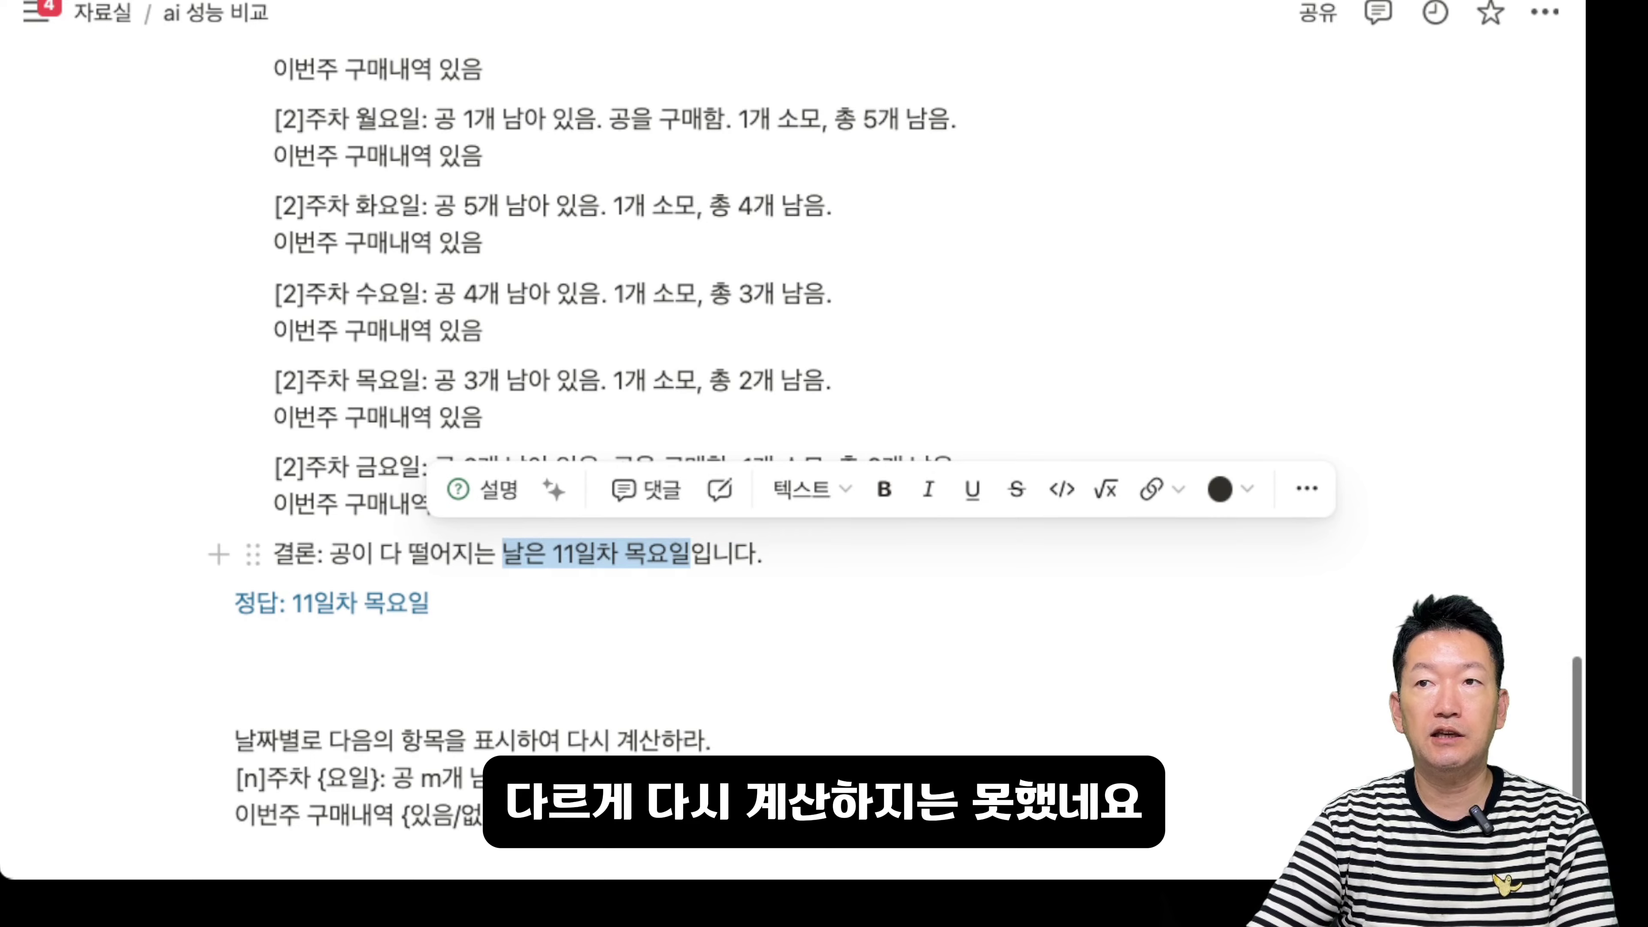
{"action": "scroll", "coordinate": [774, 441], "scroll_direction": "up", "scroll_amount": 20}
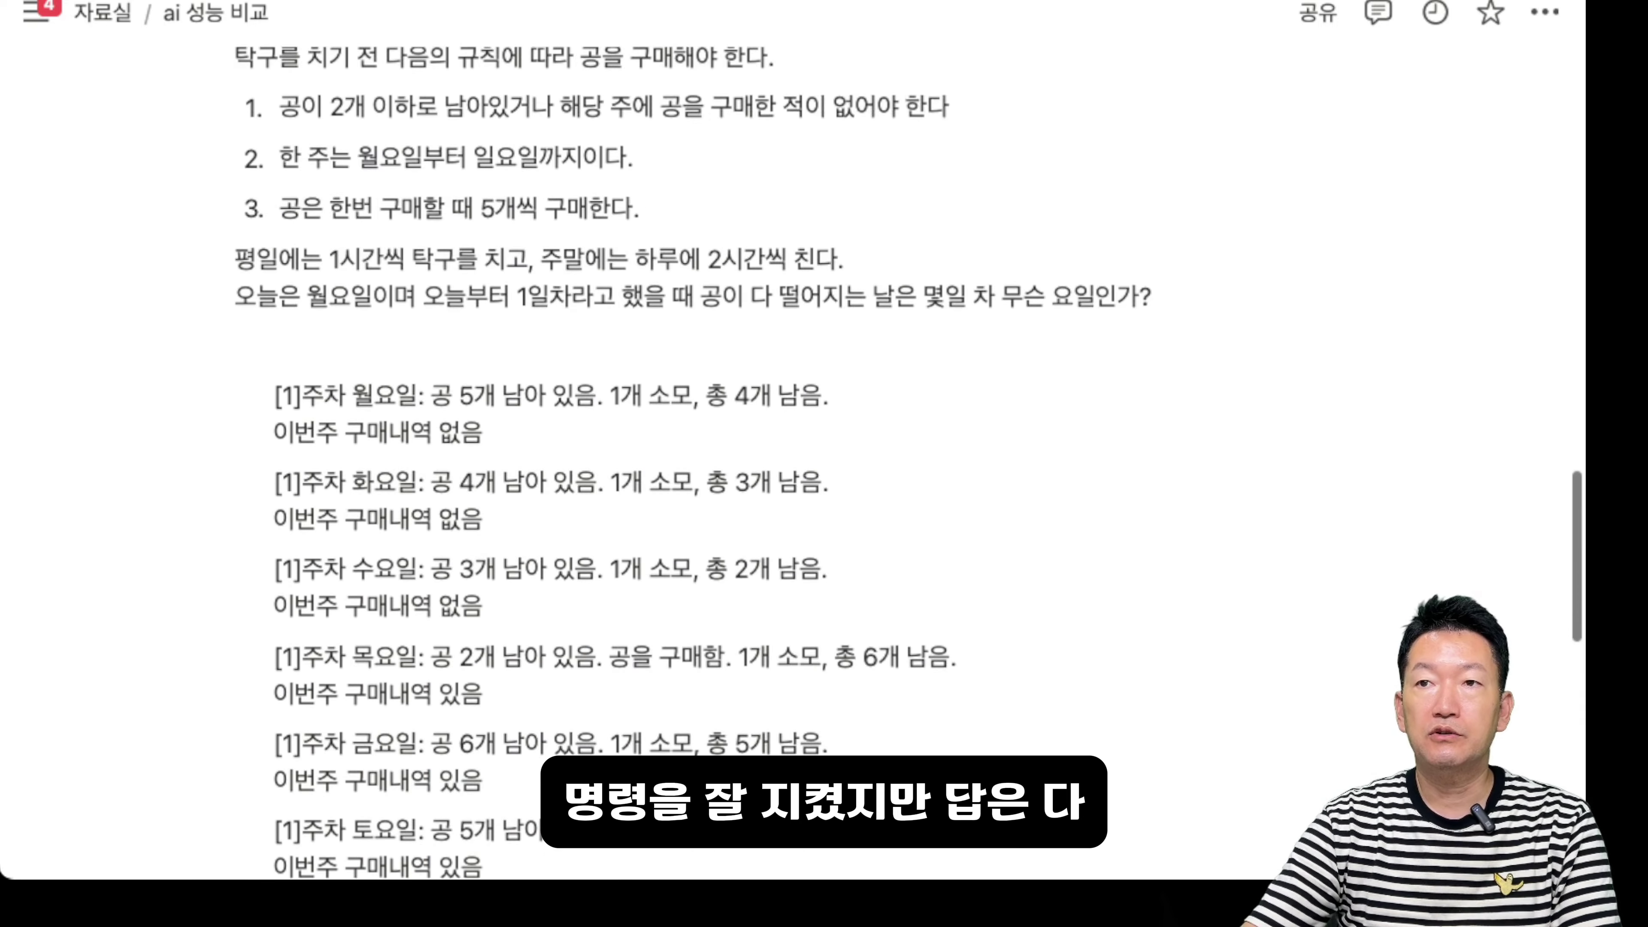
{"action": "scroll", "coordinate": [774, 441], "scroll_direction": "up", "scroll_amount": 1}
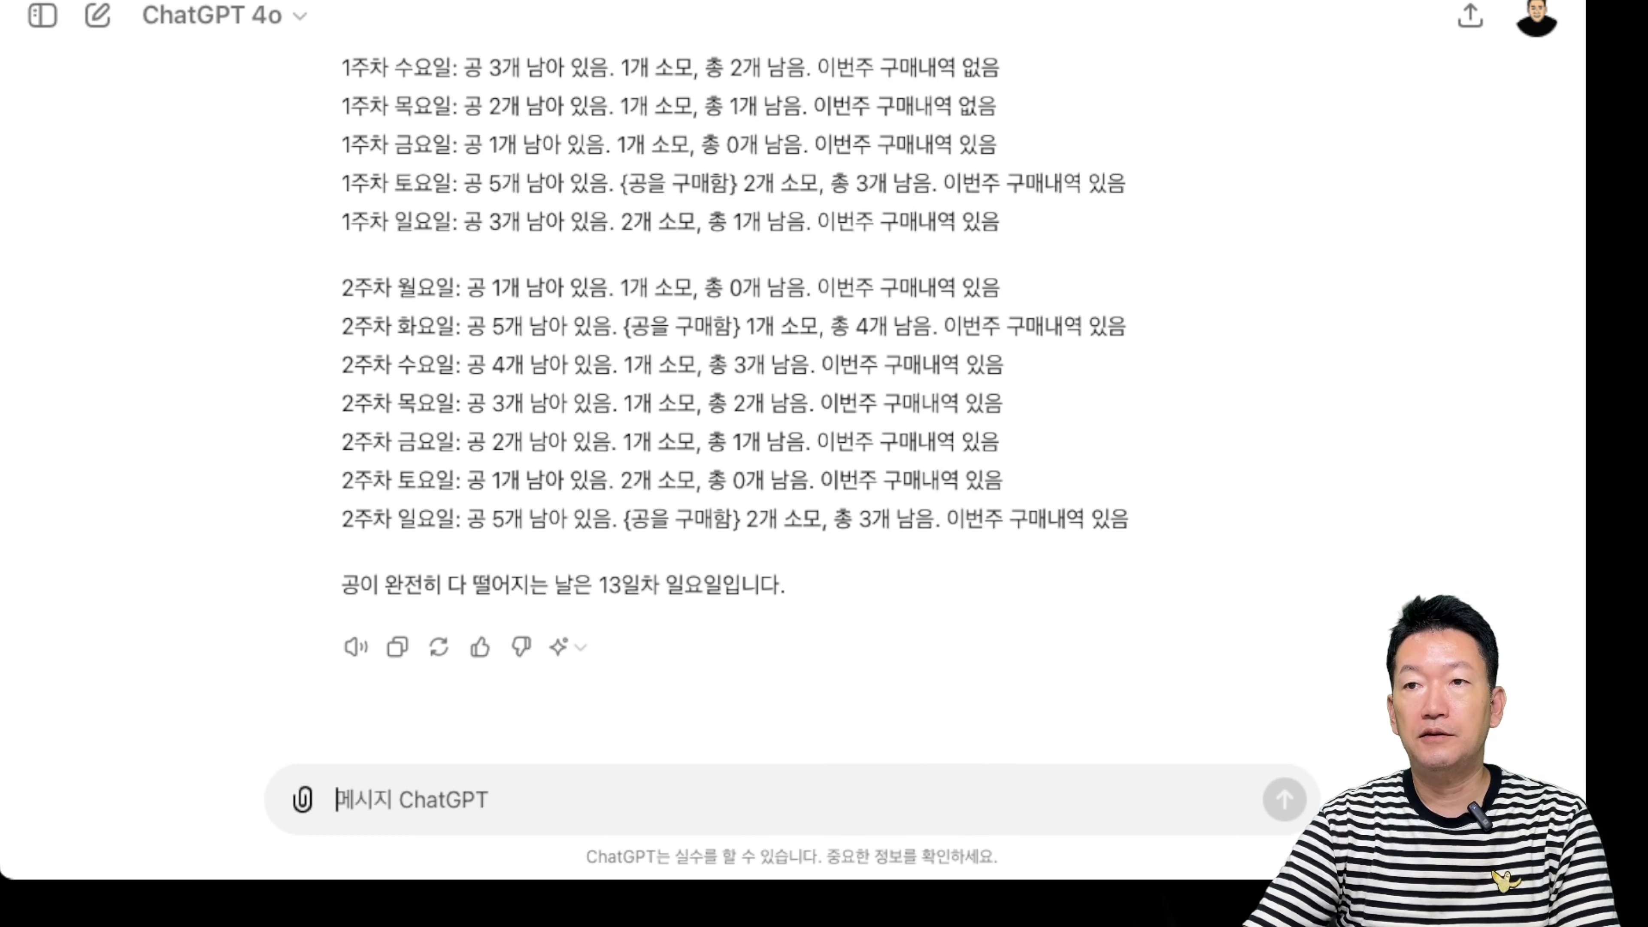
Revisit the puzzle recalculations in ChatGPT, Gemini, Claude, CLOVA X and Notion to compare their day-by-day entries and the day the balls run out
{"action": "left_click_drag", "start_coordinate": [598, 584], "coordinate": [684, 585]}
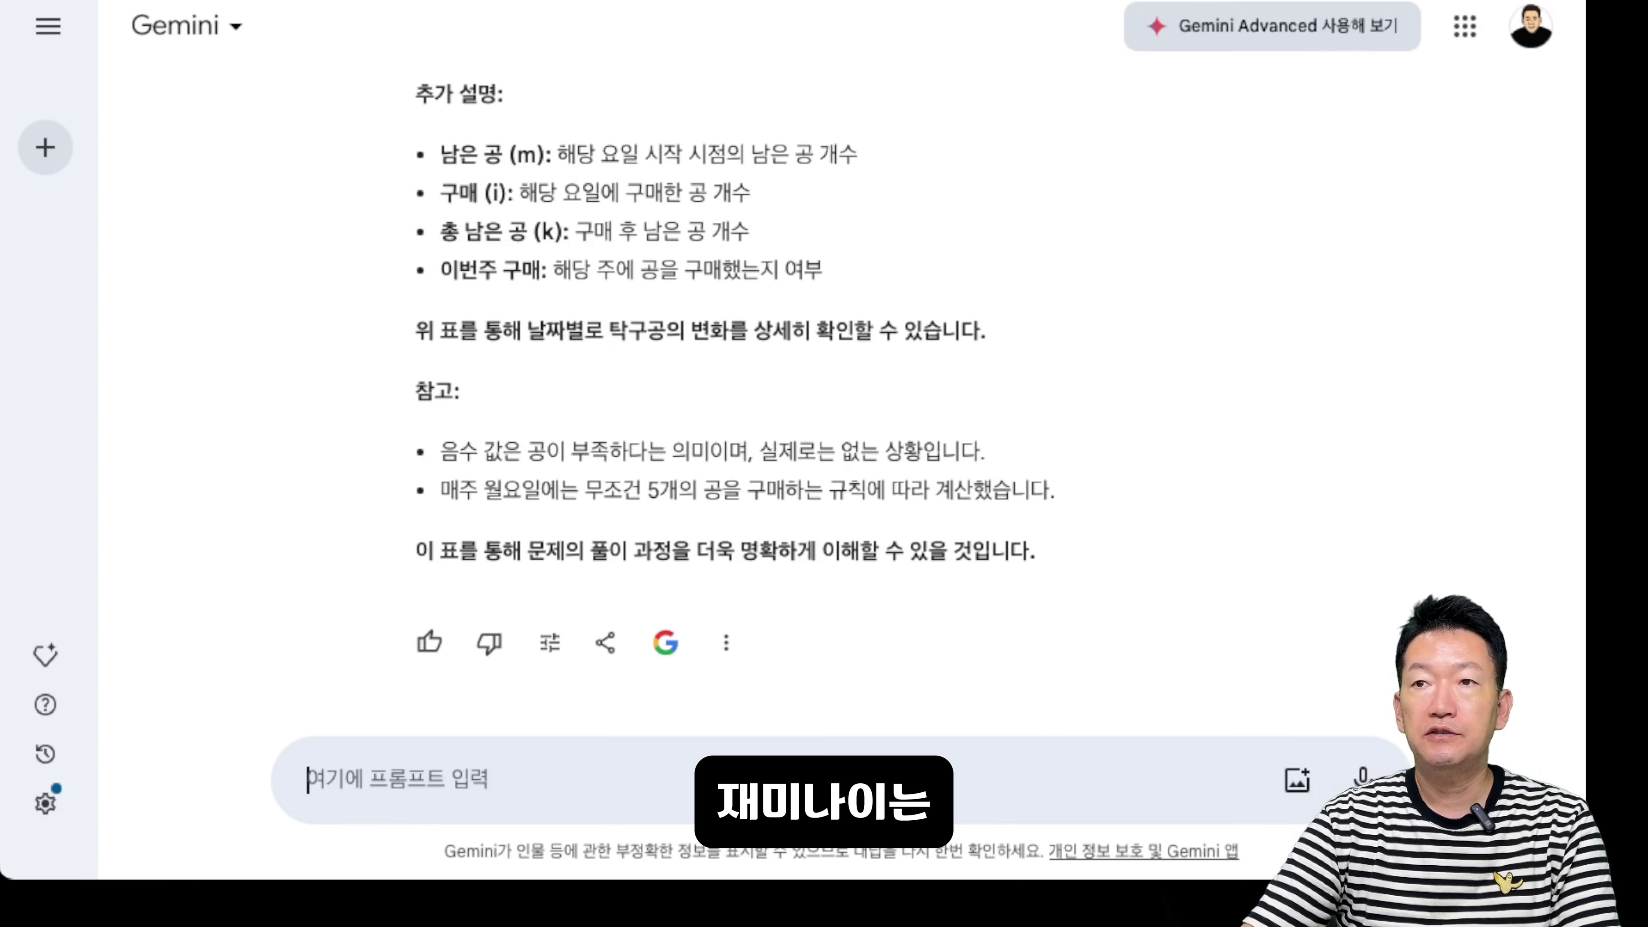
{"action": "scroll", "coordinate": [837, 389], "scroll_direction": "up", "scroll_amount": 6}
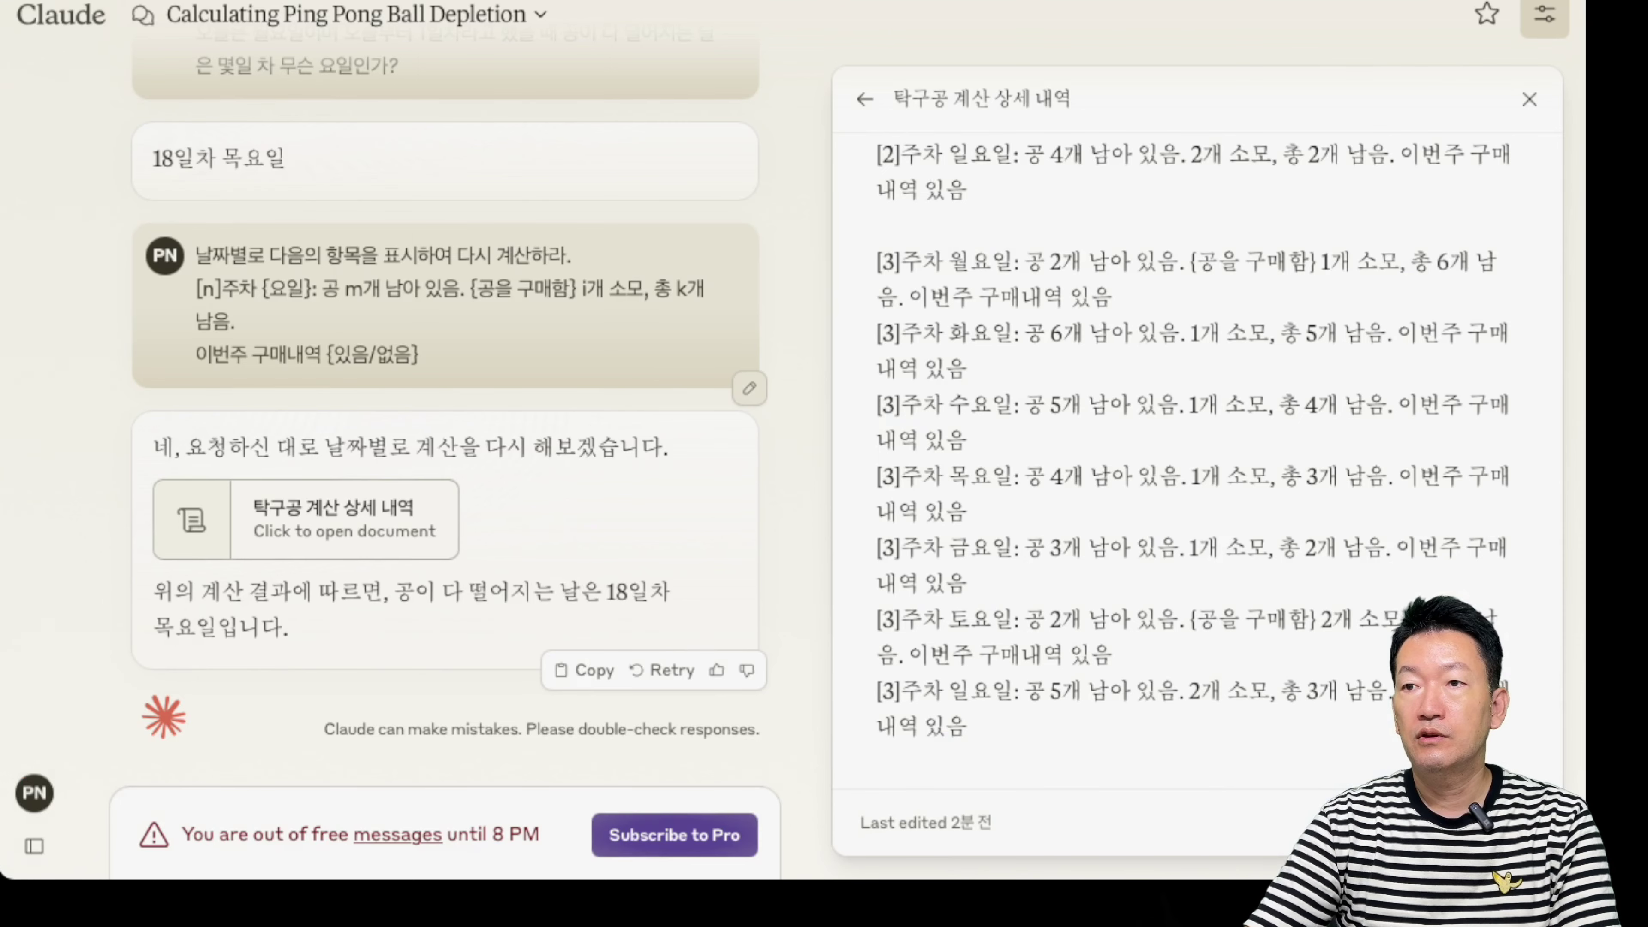
{"action": "left_click_drag", "start_coordinate": [970, 690], "coordinate": [971, 728]}
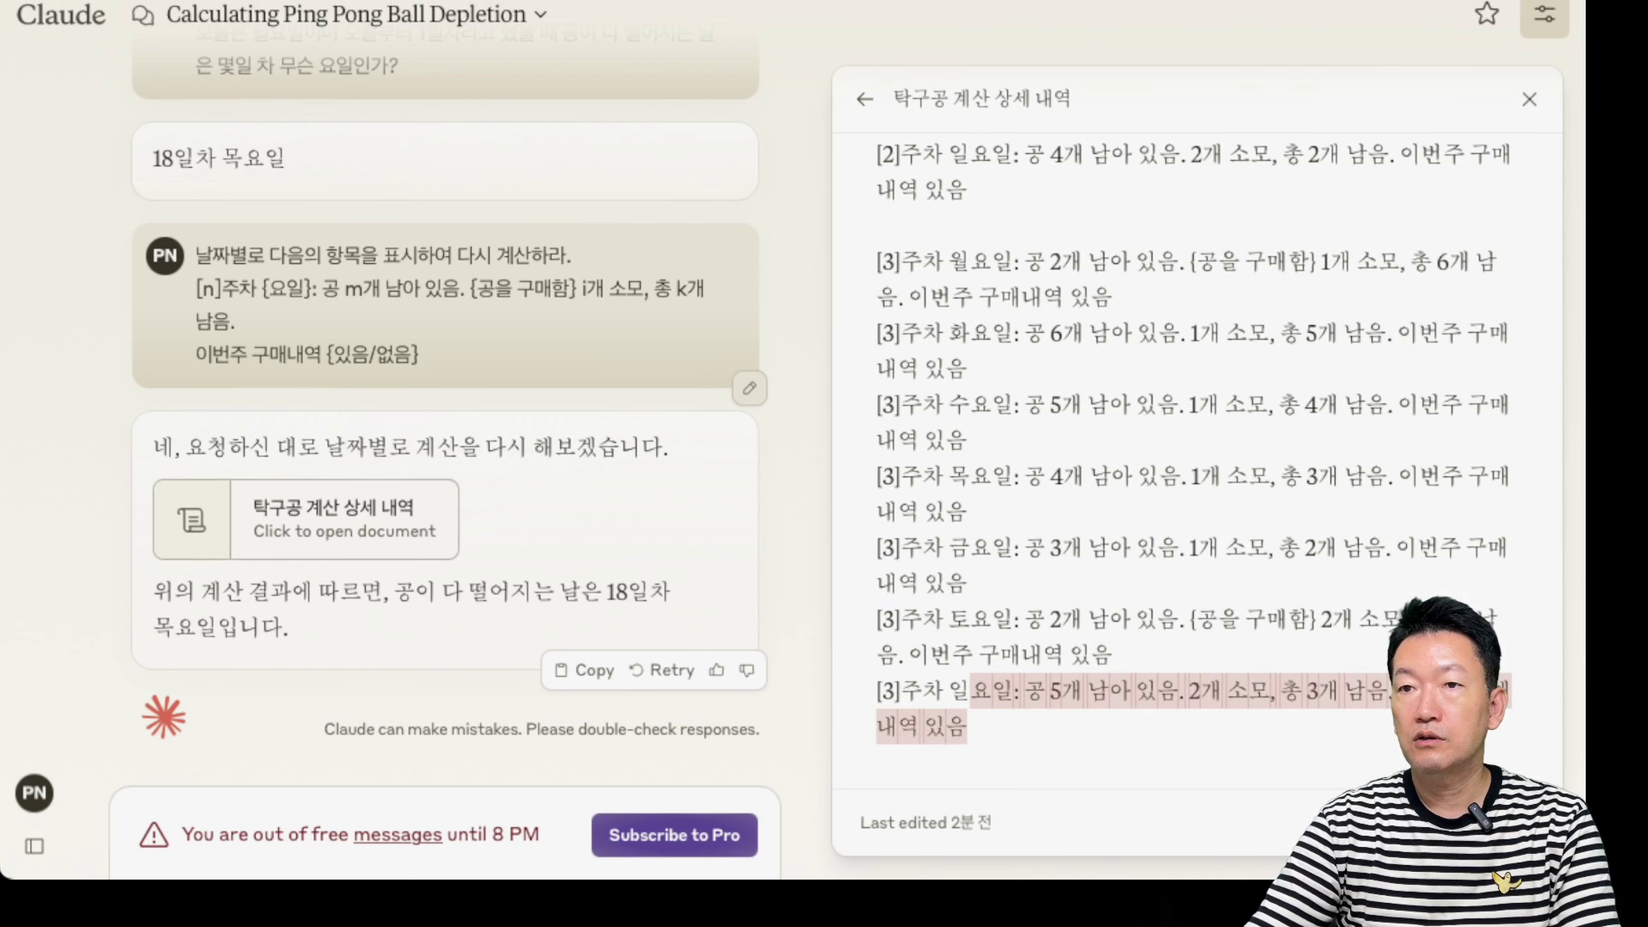
{"action": "scroll", "coordinate": [973, 721], "scroll_direction": "up", "scroll_amount": 3}
{"action": "scroll", "coordinate": [973, 721], "scroll_direction": "down", "scroll_amount": 3}
{"action": "left_click", "coordinate": [973, 714]}
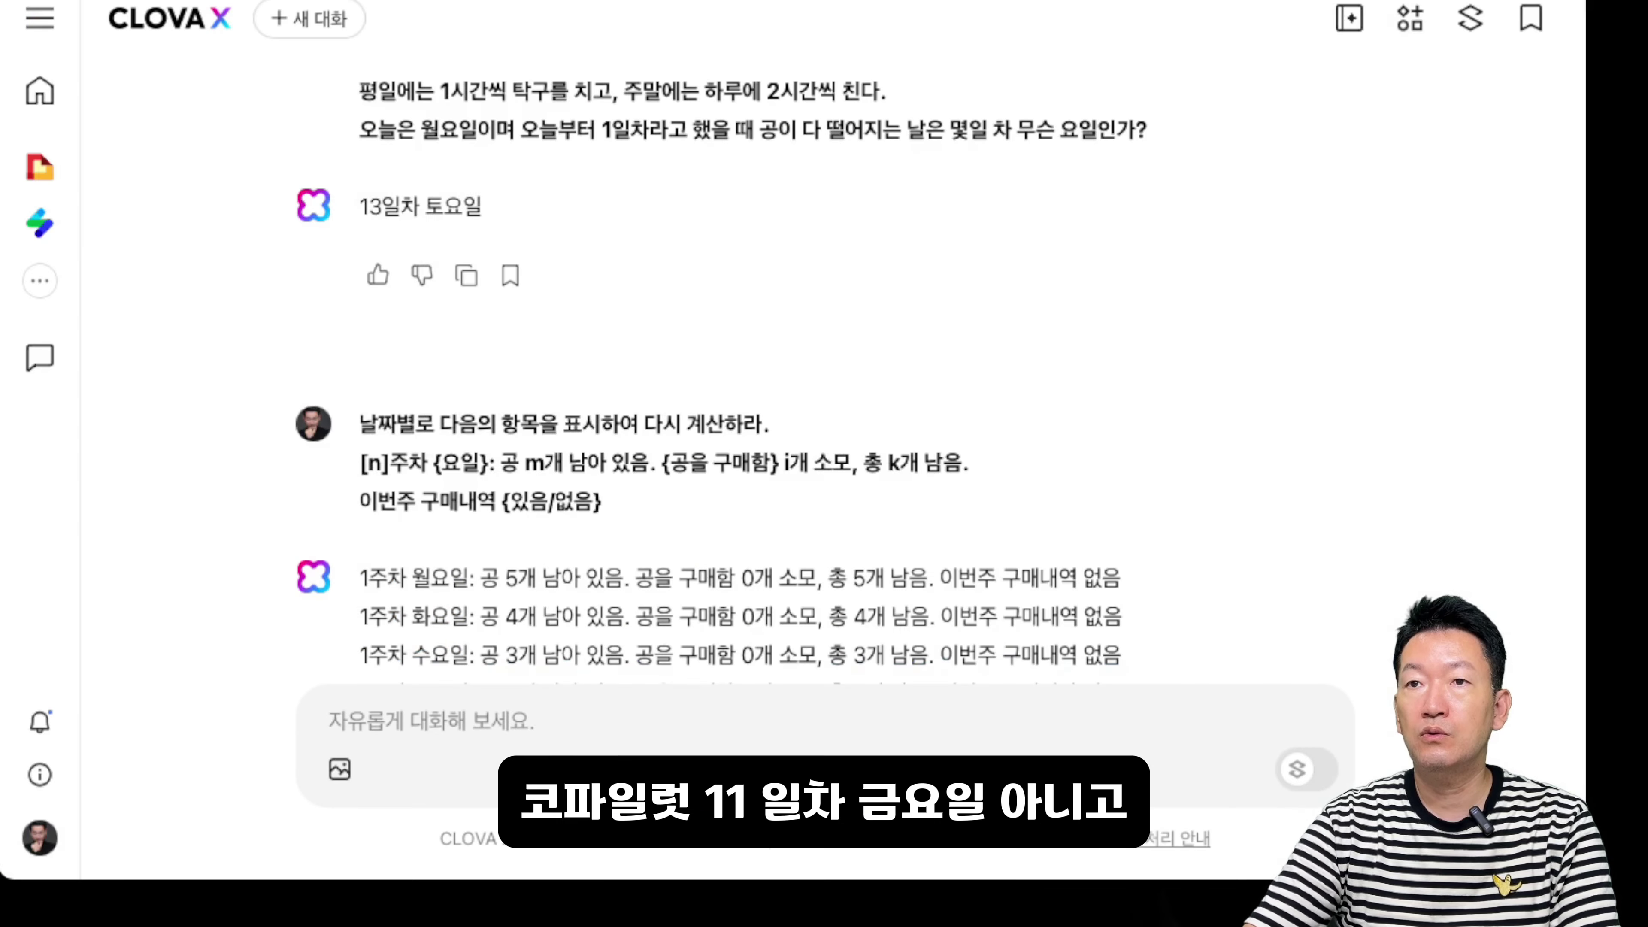
{"action": "scroll", "coordinate": [720, 364], "scroll_direction": "down", "scroll_amount": 10}
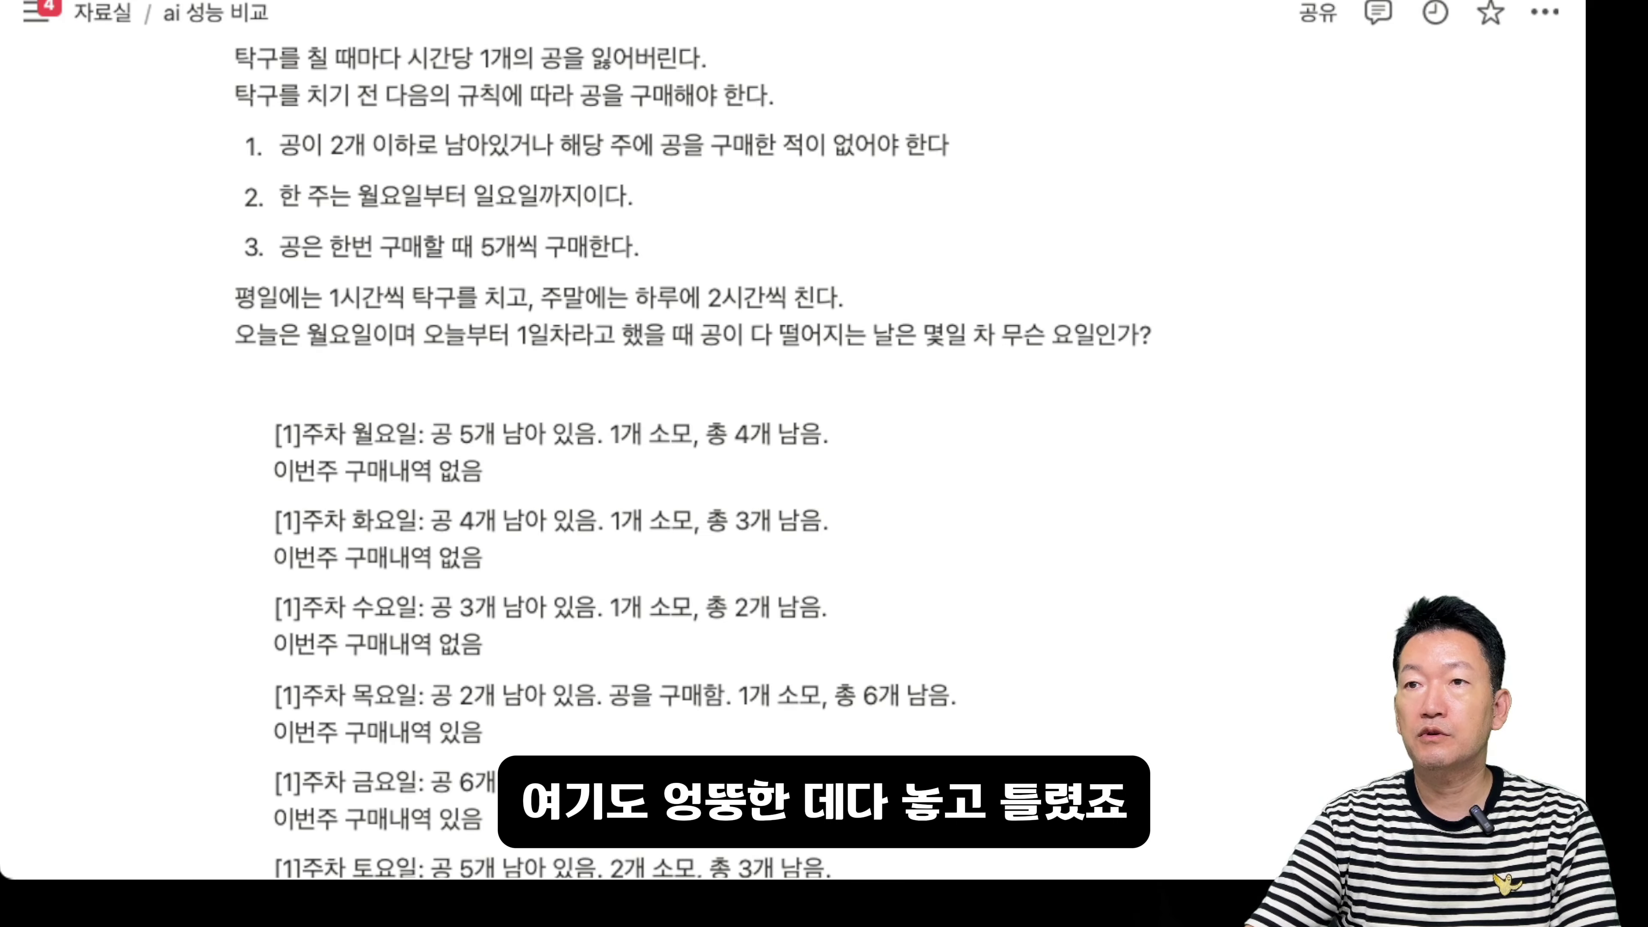
{"action": "scroll", "coordinate": [811, 455], "scroll_direction": "down", "scroll_amount": 2}
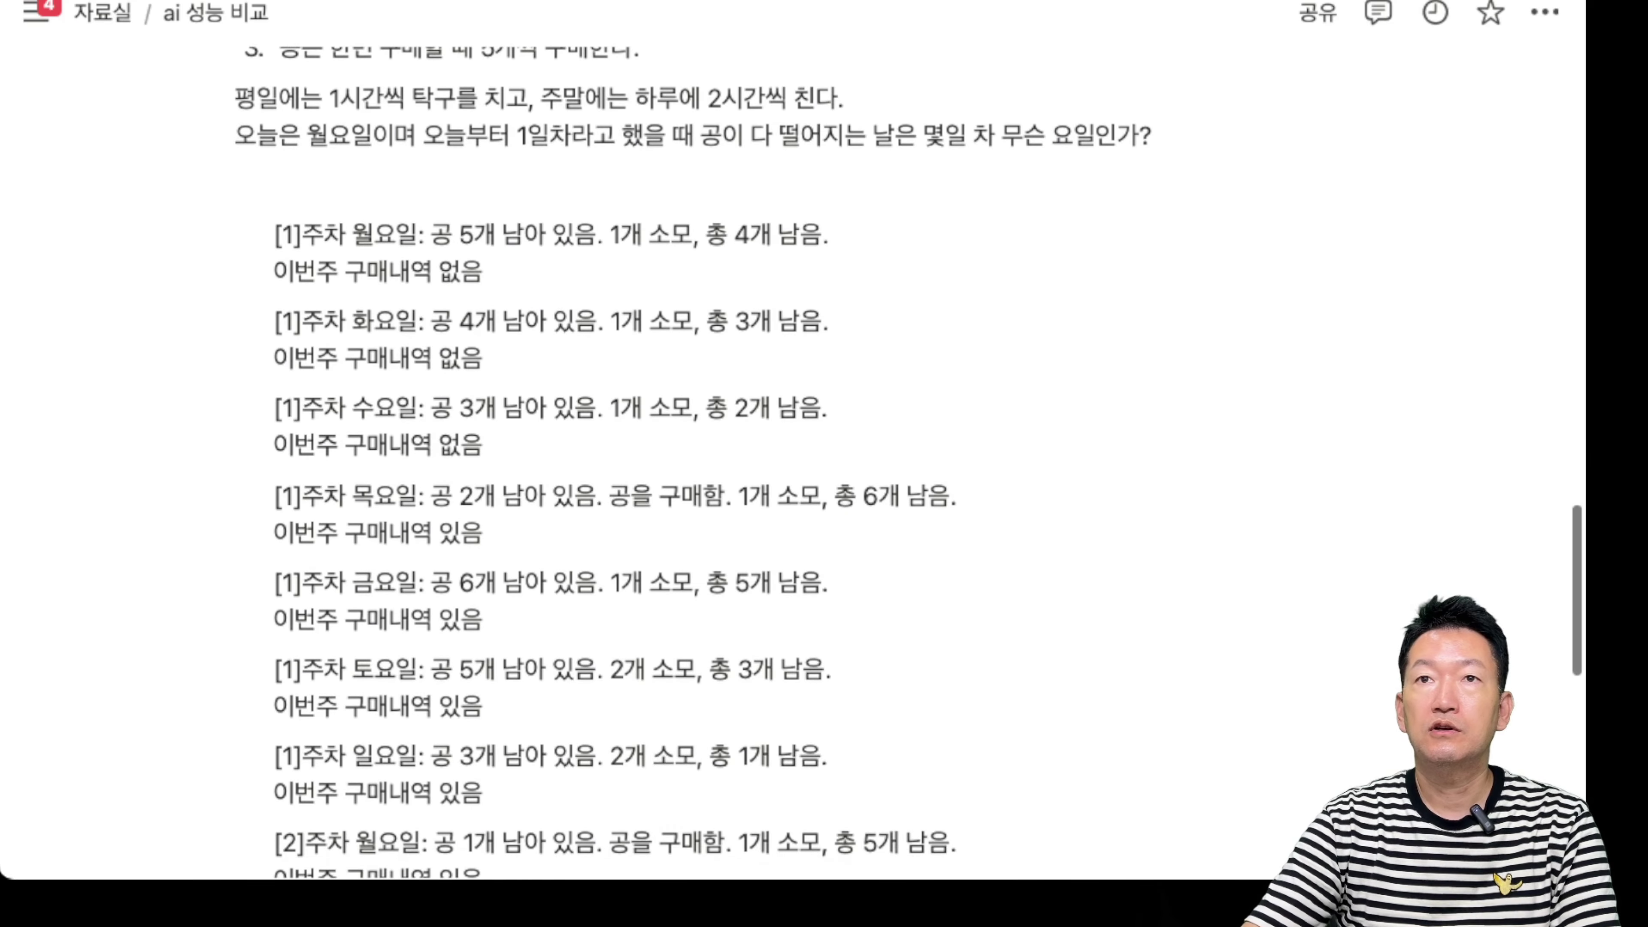